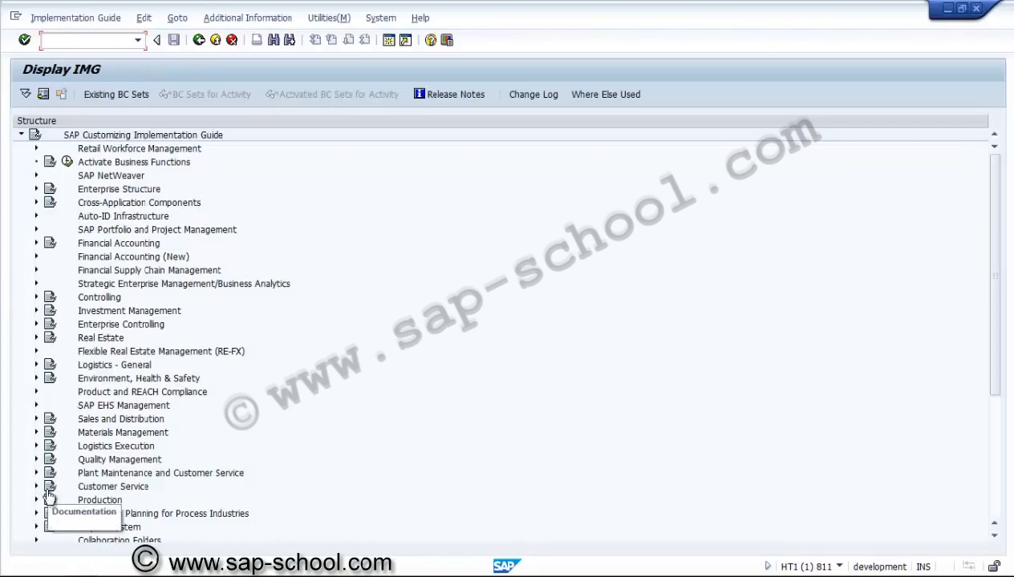
Step: Open the Create User Status Profile activity for Project System under Structures, Operative Structures, Network, Network User Status
{"action": "left_click", "coordinate": [36, 527]}
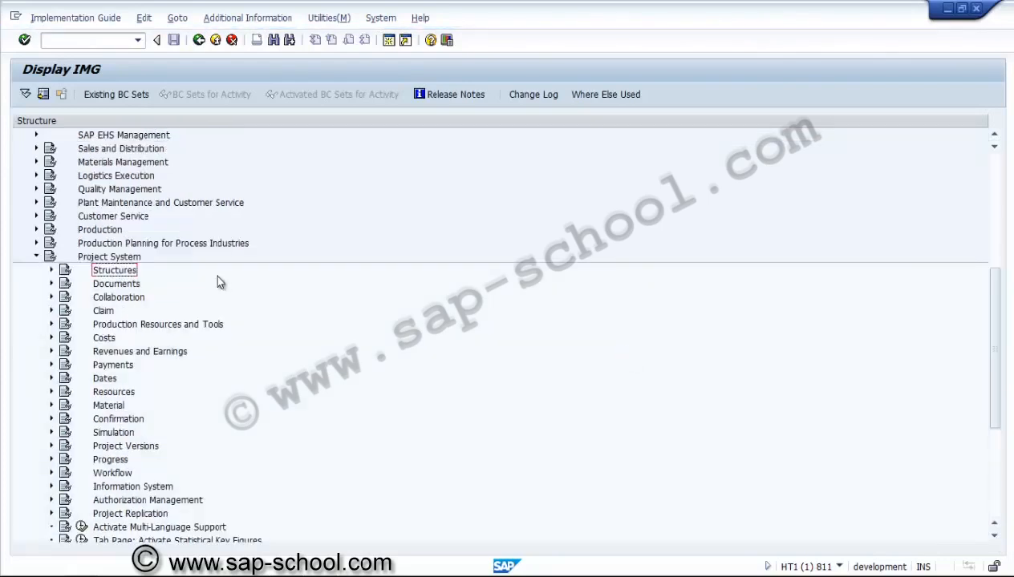
{"action": "left_click", "coordinate": [52, 272]}
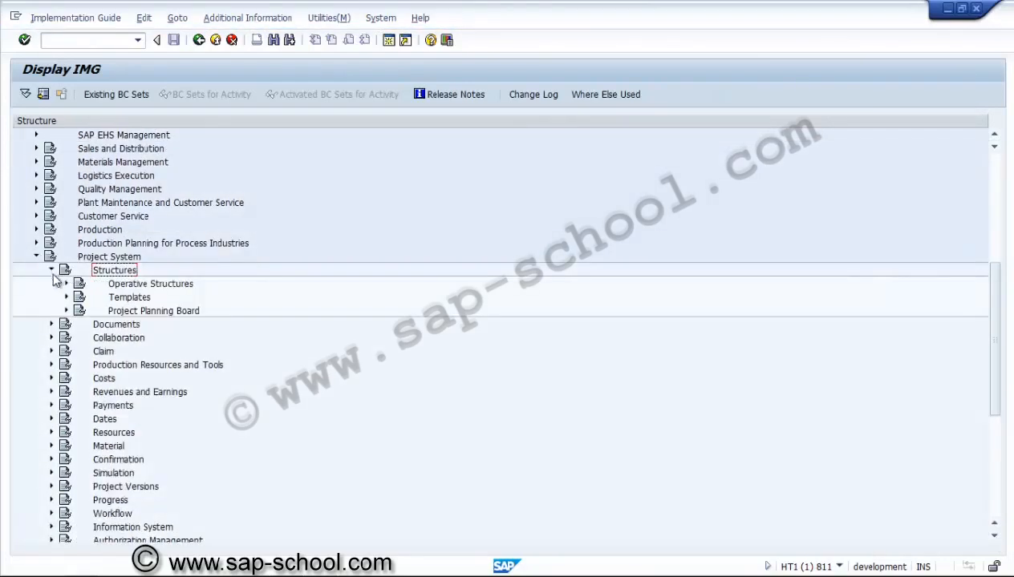
{"action": "left_click", "coordinate": [66, 285]}
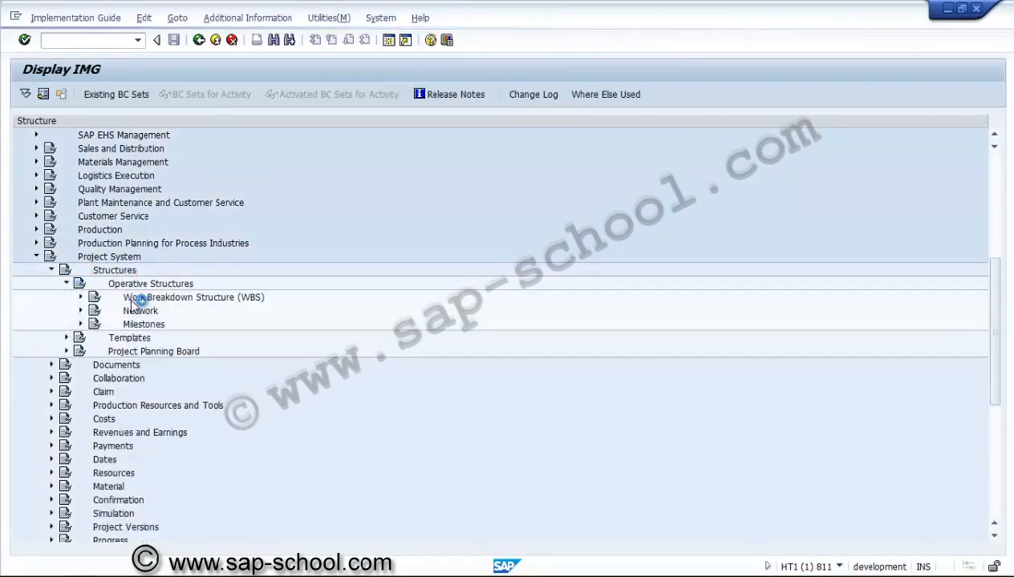
{"action": "left_click", "coordinate": [127, 313]}
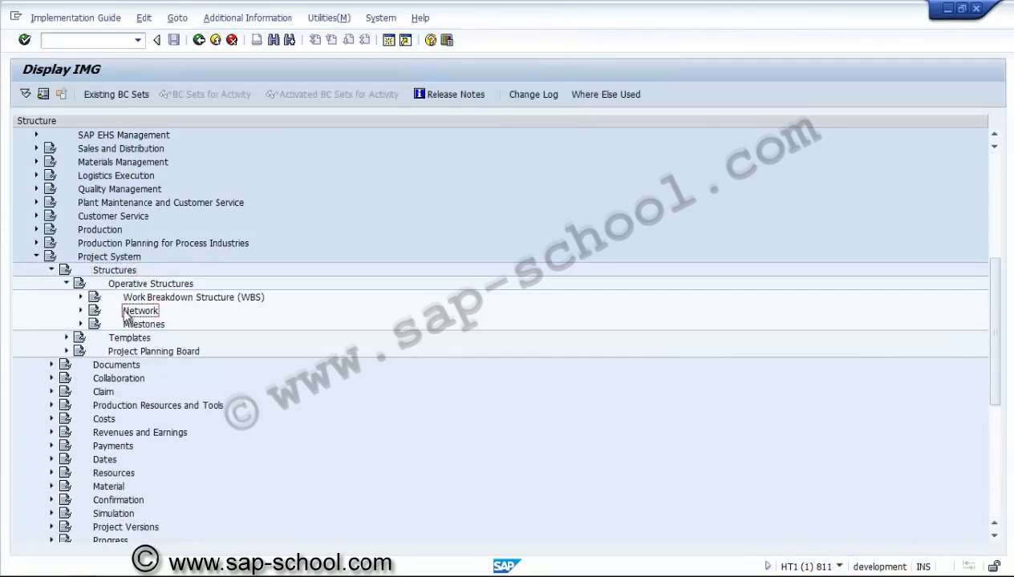
{"action": "left_click", "coordinate": [80, 310]}
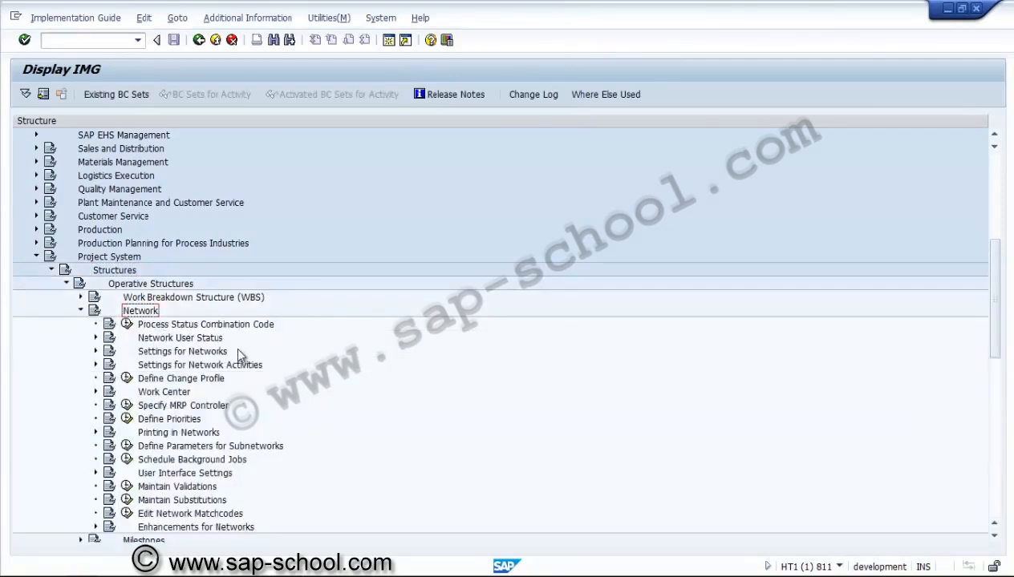
{"action": "left_click", "coordinate": [158, 342]}
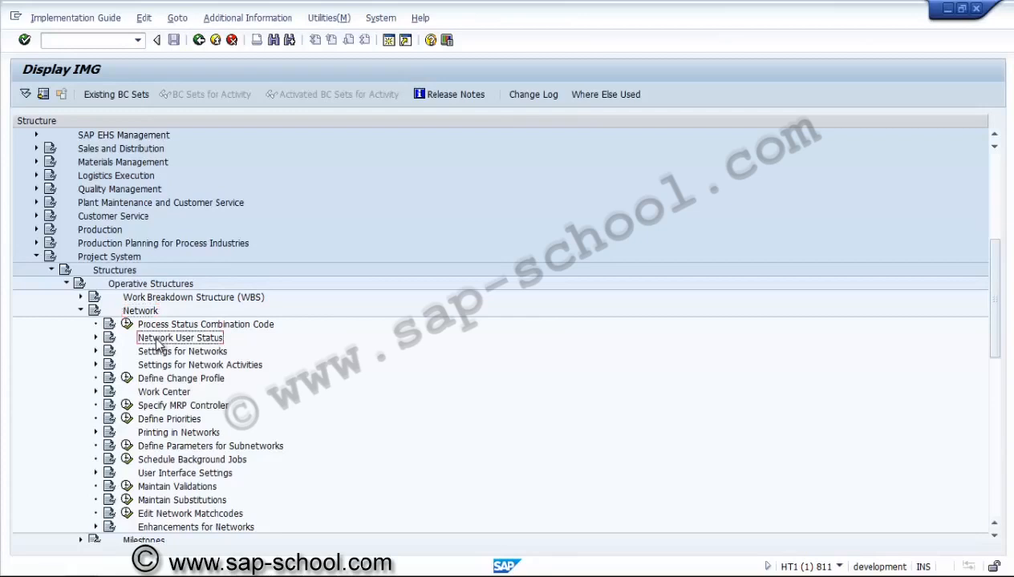
{"action": "left_click", "coordinate": [96, 338]}
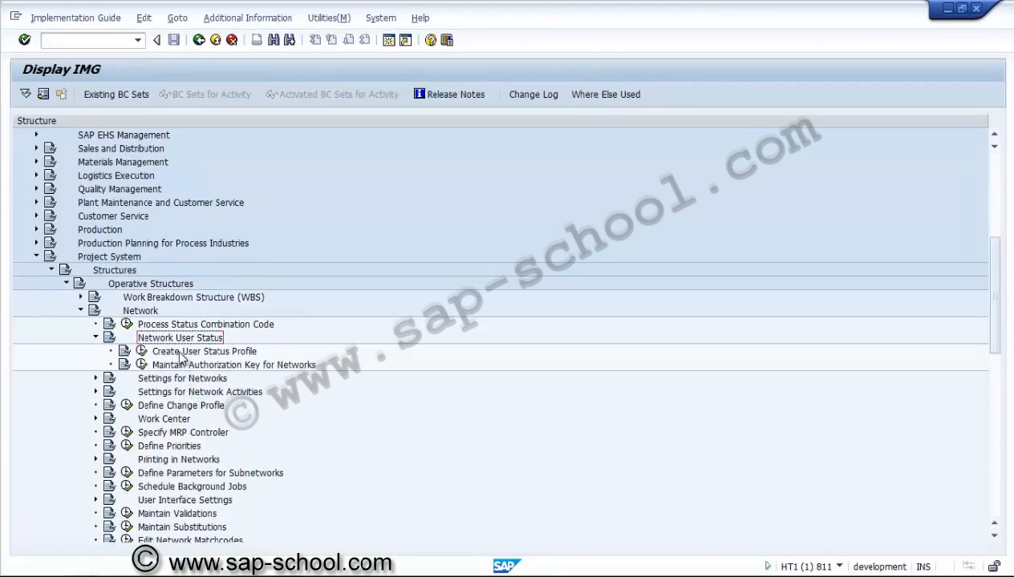
{"action": "left_click", "coordinate": [143, 353]}
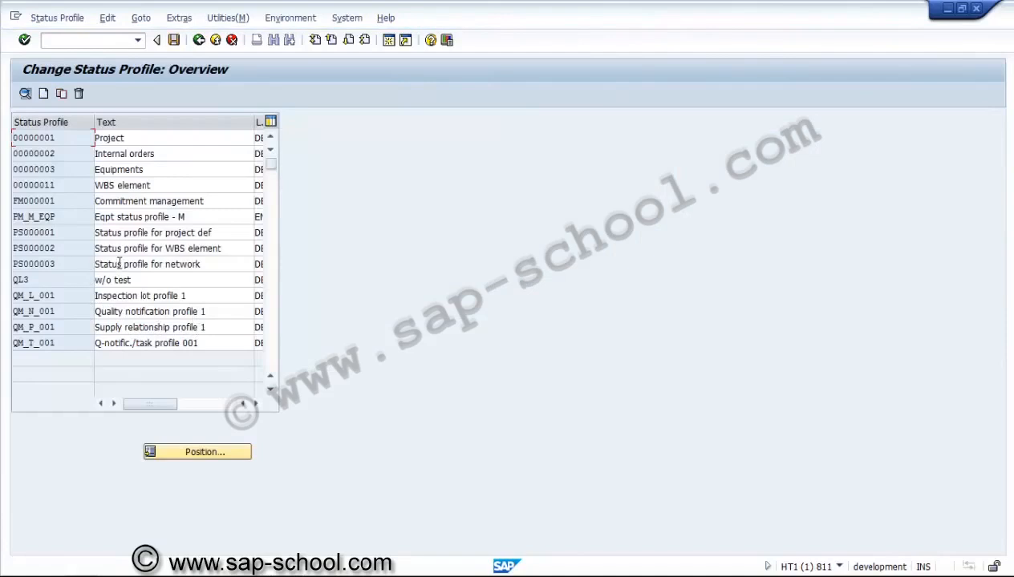
Step: Open status profile PS000003 for networks and widen the status number column of its user status table
{"action": "left_click", "coordinate": [44, 264]}
{"action": "double_click", "coordinate": [39, 264]}
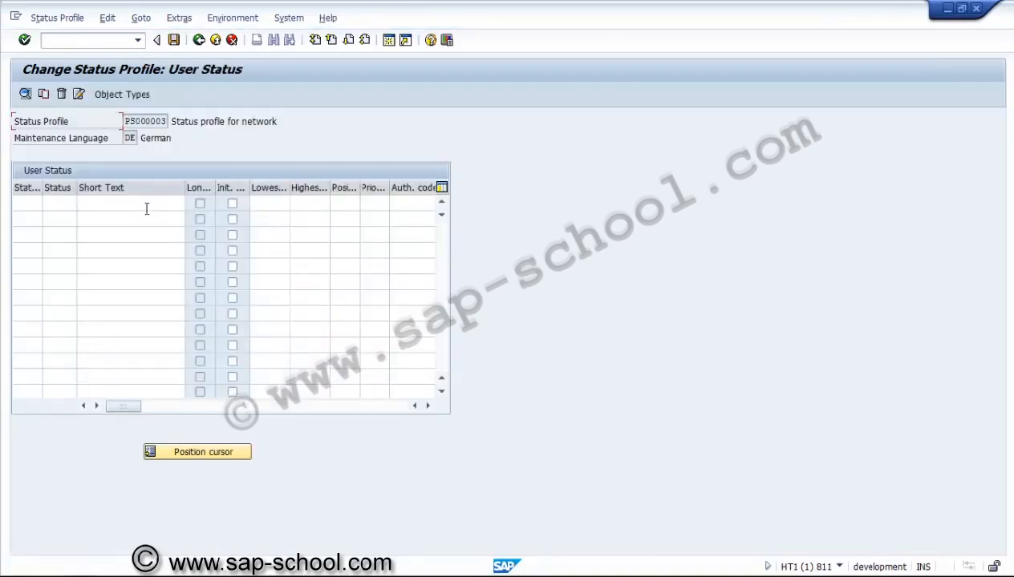
{"action": "left_click", "coordinate": [146, 209]}
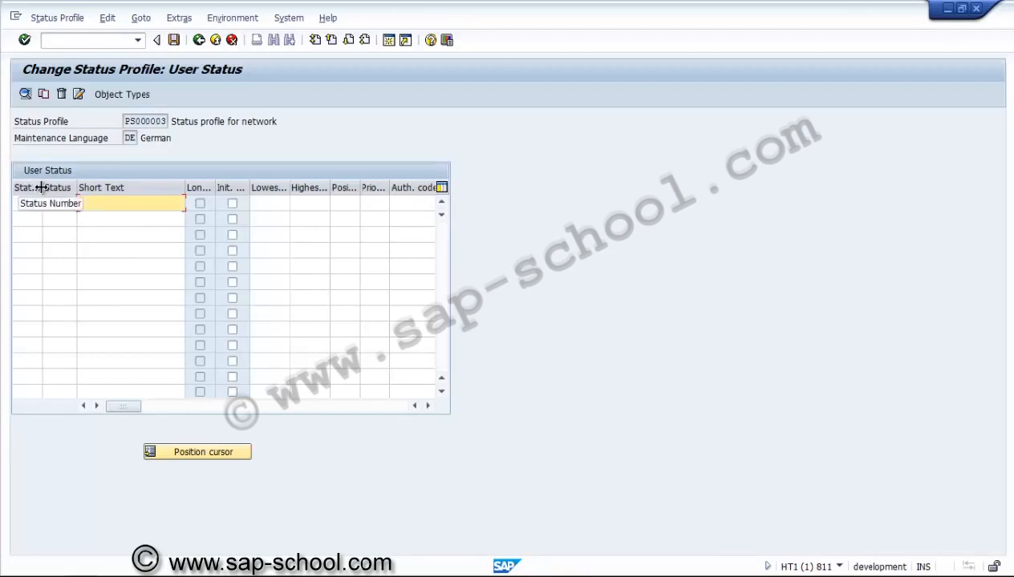
{"action": "left_click_drag", "start_coordinate": [40, 187], "coordinate": [53, 188]}
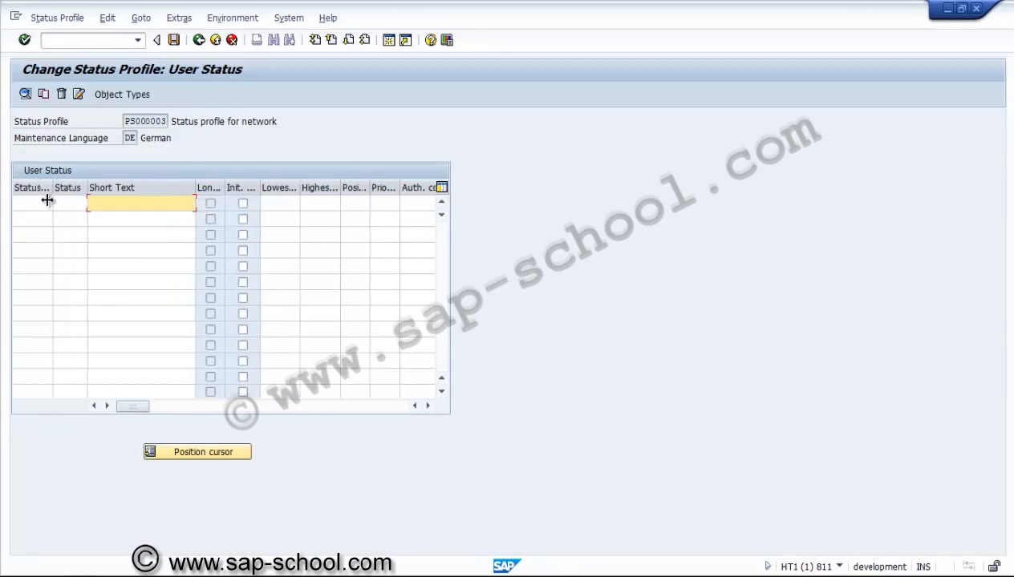
Step: Enter a first user status with number 10, status CRTD and short text "Created"
{"action": "left_click", "coordinate": [44, 205]}
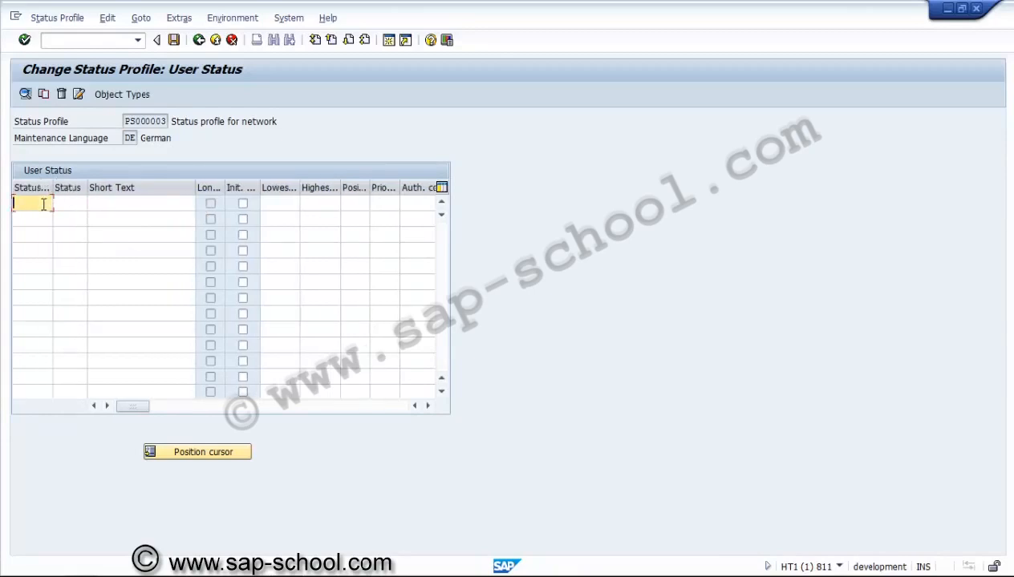
{"action": "type", "text": "00"}
{"action": "key", "text": "BackSpace"}
{"action": "key", "text": "BackSpace"}
{"action": "type", "text": "10"}
{"action": "key", "text": "Tab"}
{"action": "type", "text": "CR"}
{"action": "type", "text": "ID"}
{"action": "key", "text": "Tab"}
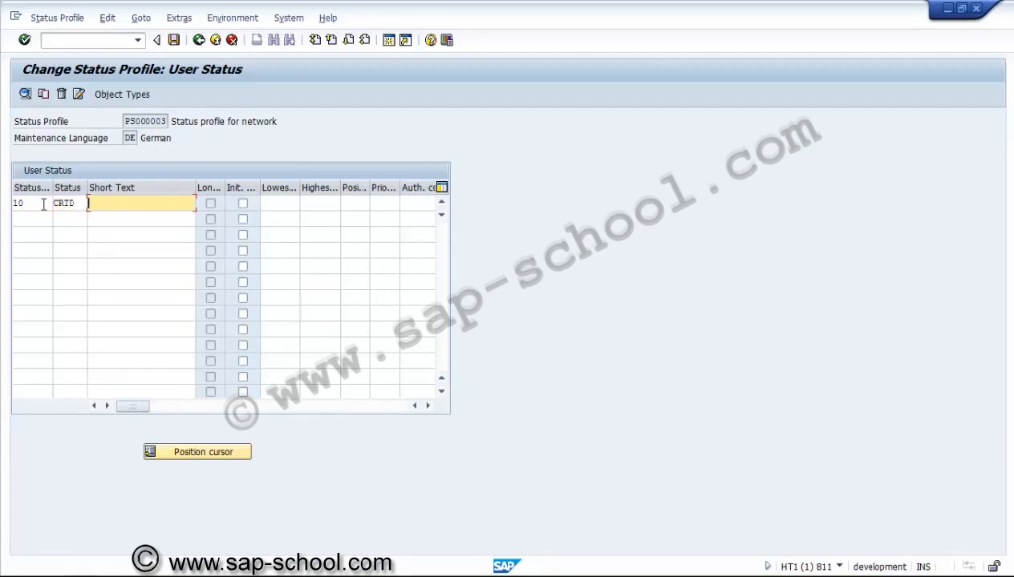
{"action": "type", "text": "Created"}
{"action": "key", "text": "Return"}
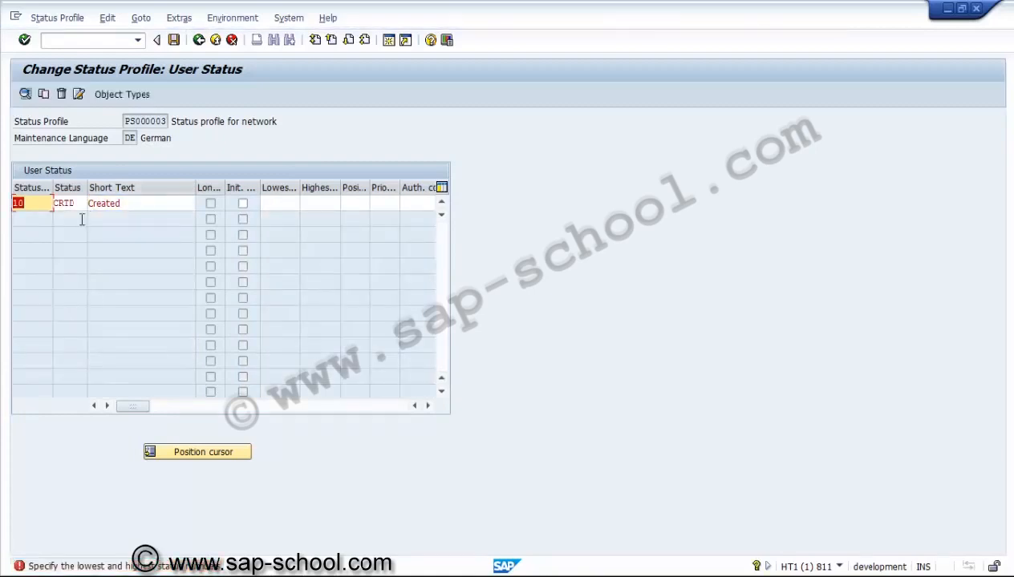
Step: Set both the lowest and highest status numbers of the Created status to 10
{"action": "left_click", "coordinate": [289, 209]}
{"action": "type", "text": "10"}
{"action": "key", "text": "Tab"}
{"action": "type", "text": "1"}
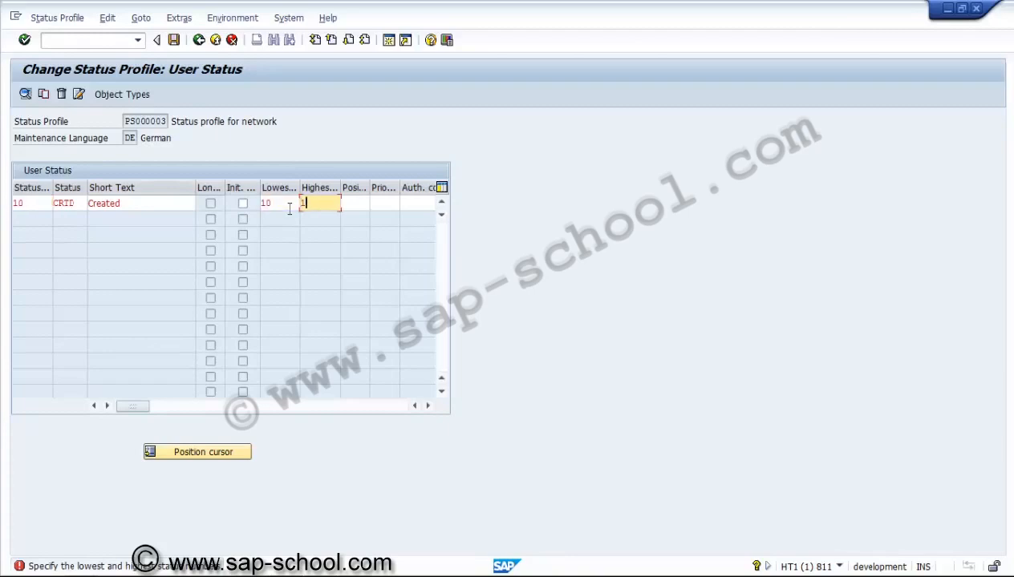
{"action": "type", "text": "0"}
{"action": "key", "text": "Return"}
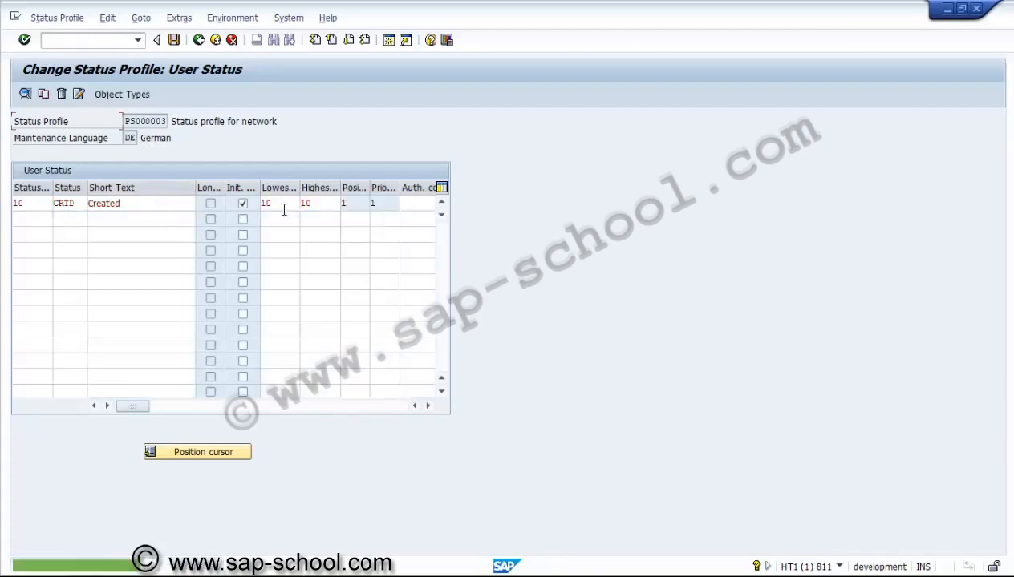
Step: Add a second user status with number 20, status REL and short text "Released"
{"action": "left_click", "coordinate": [23, 221]}
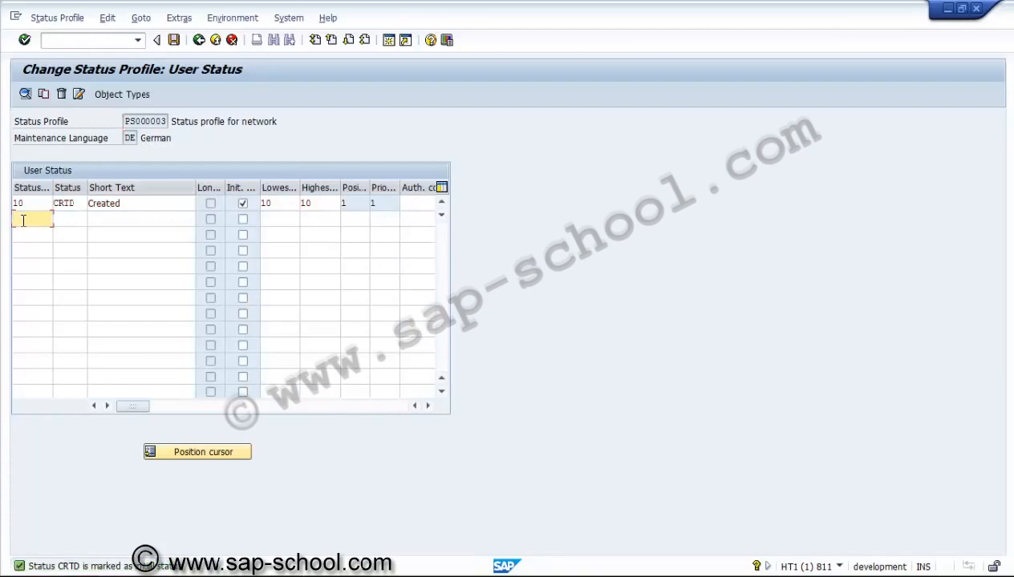
{"action": "type", "text": "20"}
{"action": "key", "text": "Tab"}
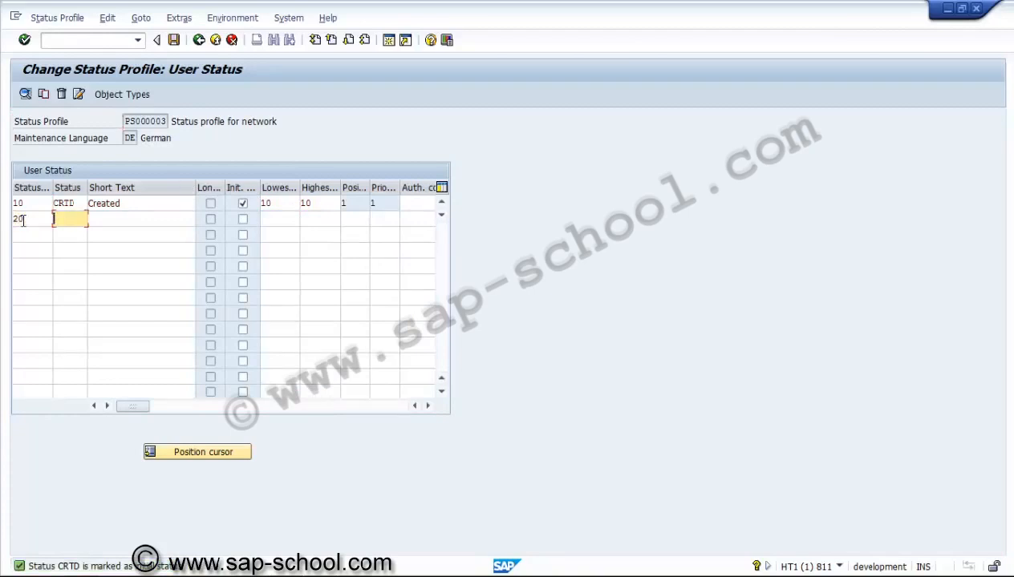
{"action": "type", "text": "REL"}
{"action": "key", "text": "Tab"}
{"action": "type", "text": "R"}
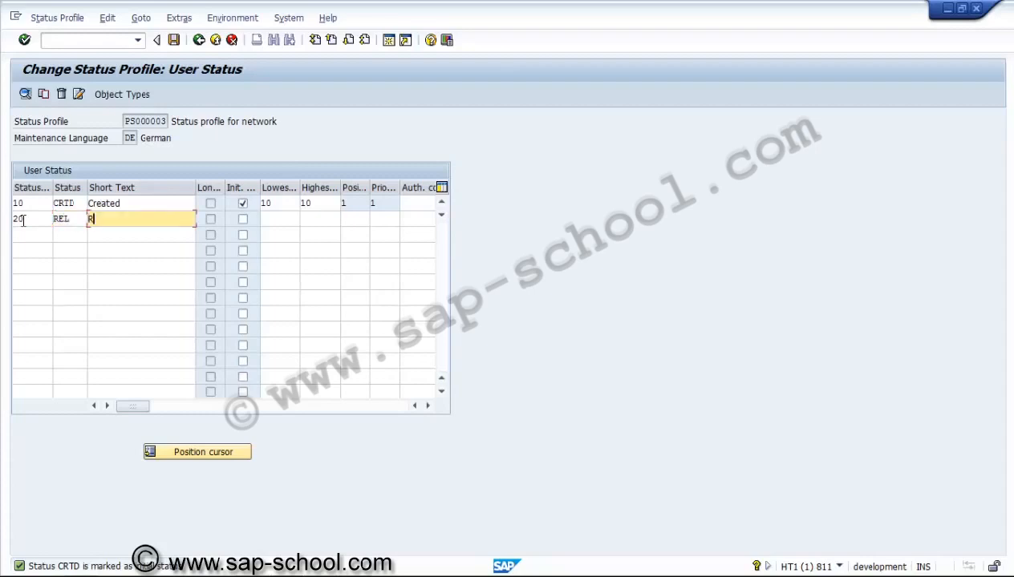
{"action": "type", "text": "eleased"}
Step: Set the Created status's highest number to 20, and the Released status's lowest number to 10 and highest to 20
{"action": "left_click", "coordinate": [305, 203]}
{"action": "key", "text": "BackSpace"}
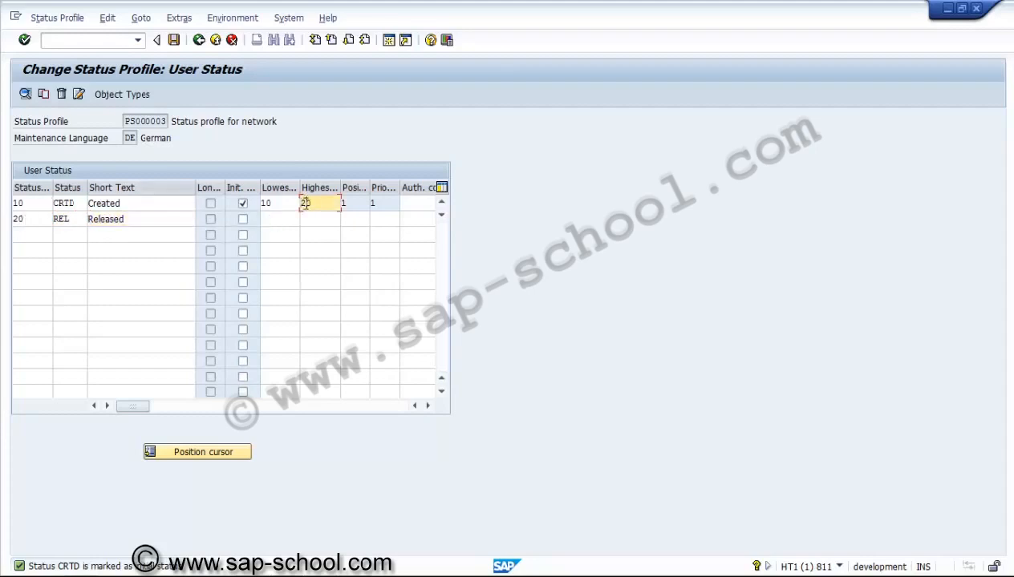
{"action": "type", "text": "20"}
{"action": "left_click", "coordinate": [284, 220]}
{"action": "type", "text": "1"}
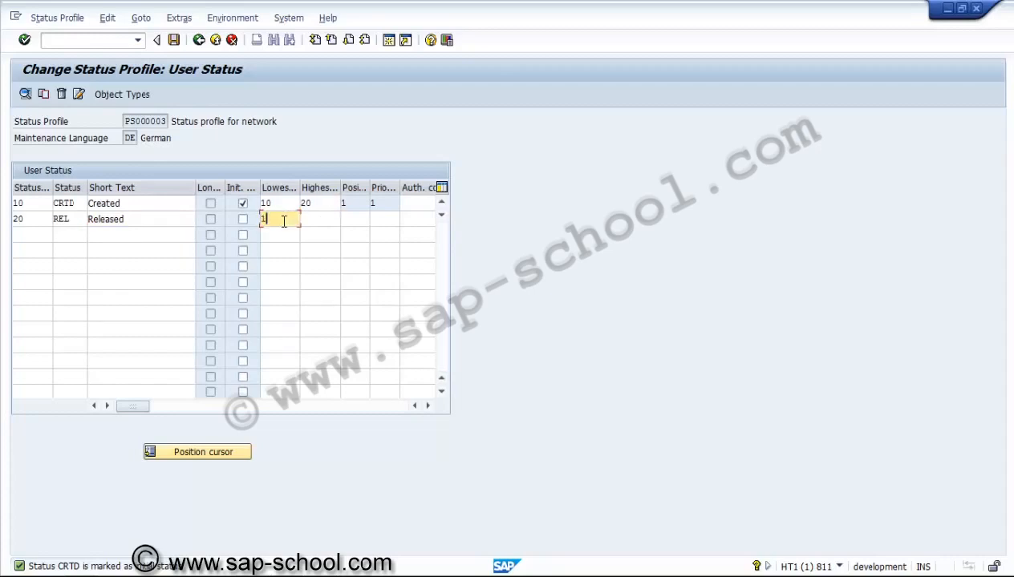
{"action": "type", "text": "0"}
{"action": "key", "text": "Tab"}
{"action": "type", "text": "20"}
{"action": "key", "text": "Return"}
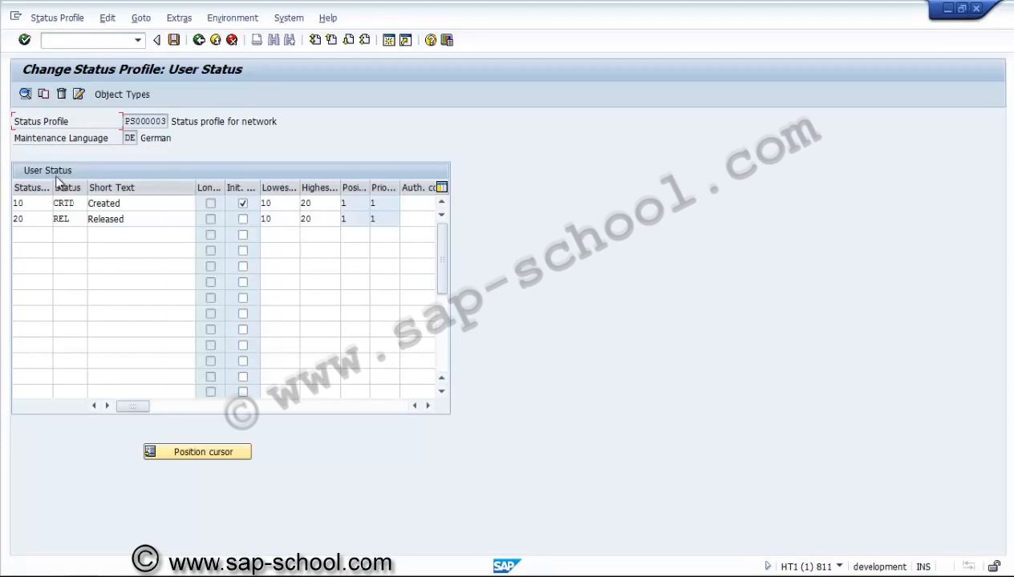
Step: Open transaction control for the REL status and create its list of business transactions
{"action": "left_click", "coordinate": [109, 224]}
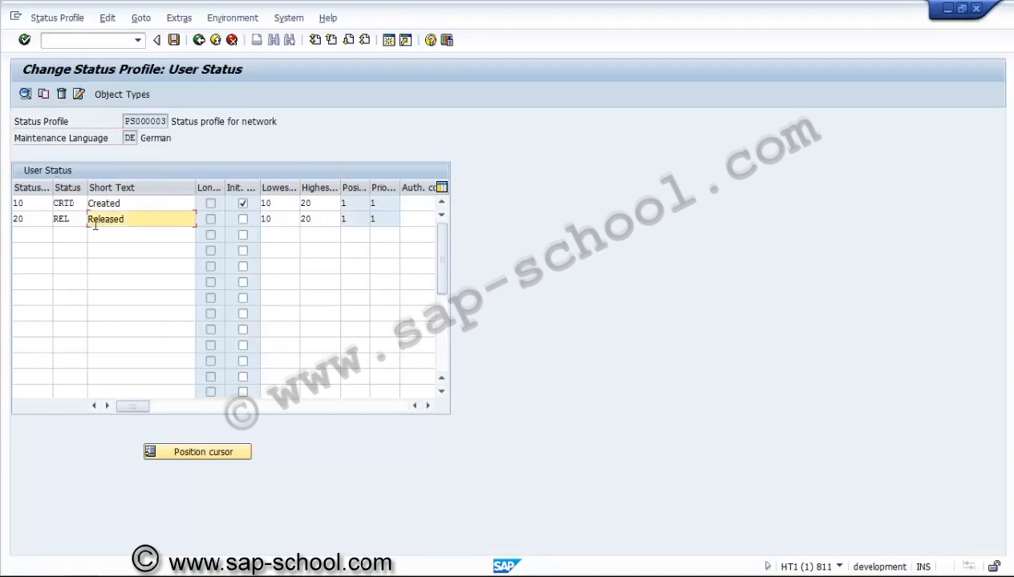
{"action": "double_click", "coordinate": [68, 219]}
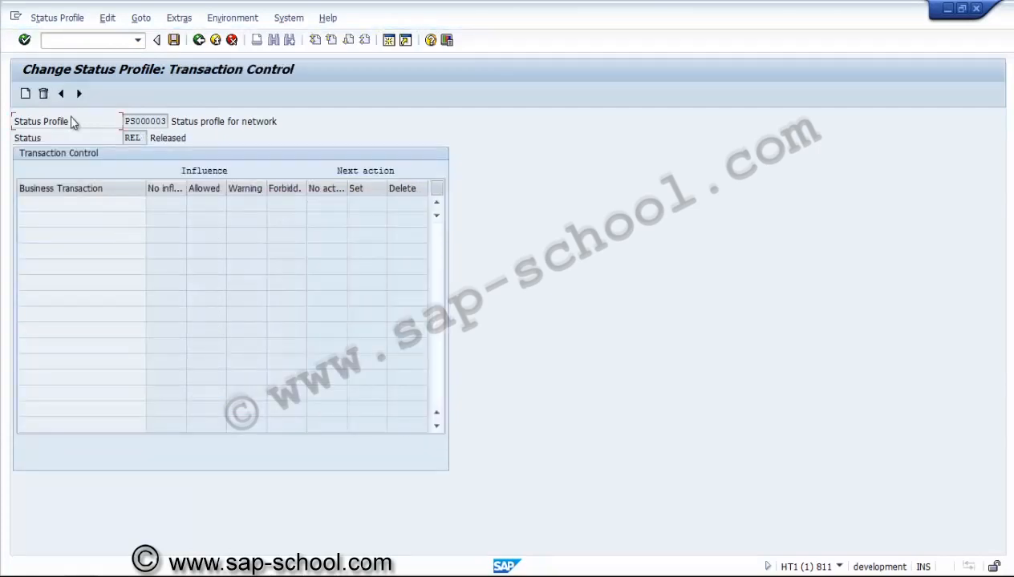
{"action": "left_click", "coordinate": [24, 94]}
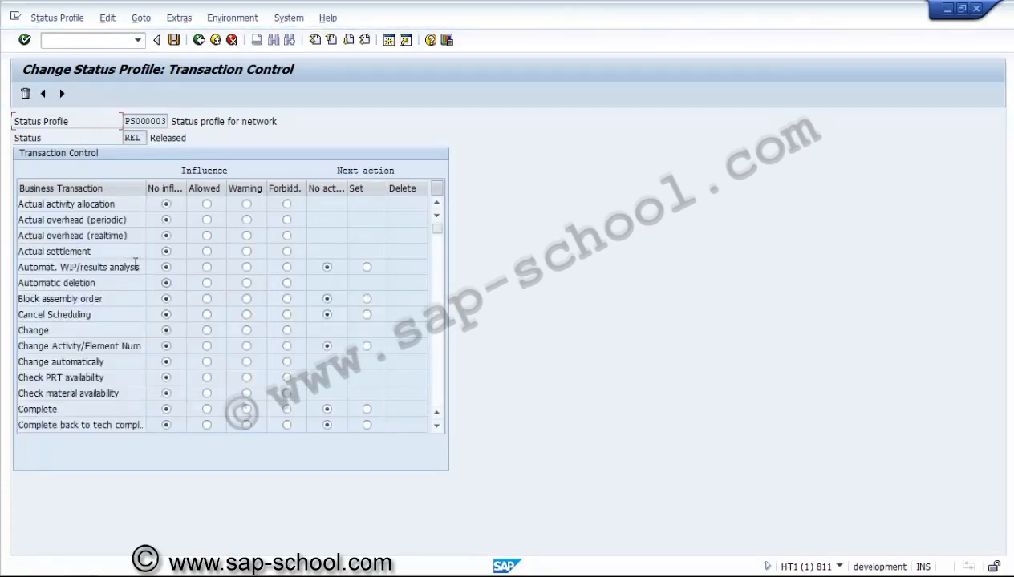
Step: Look through the whole list of business transactions that can be controlled for the Released status
{"action": "left_click", "coordinate": [441, 351]}
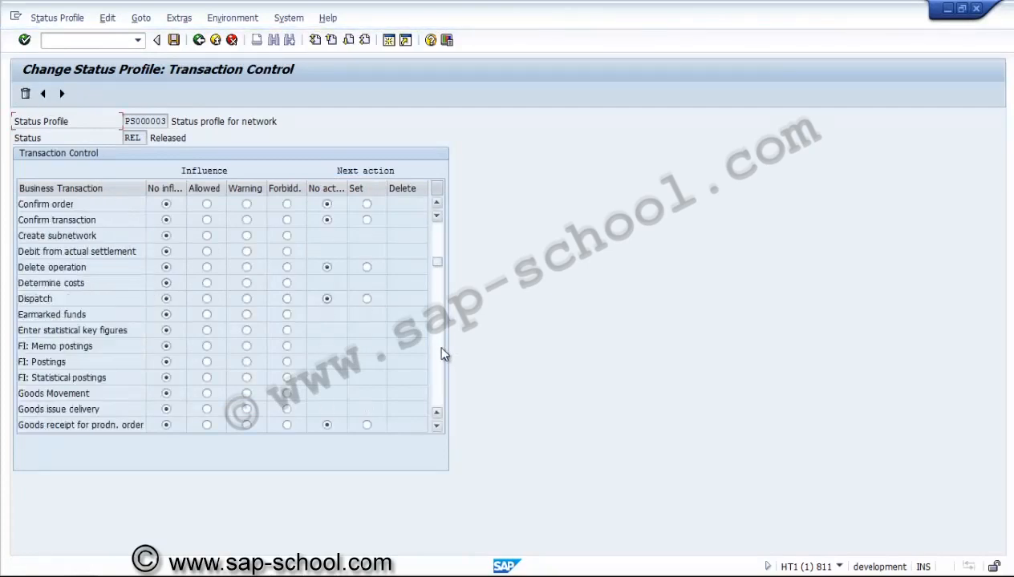
{"action": "left_click", "coordinate": [440, 351]}
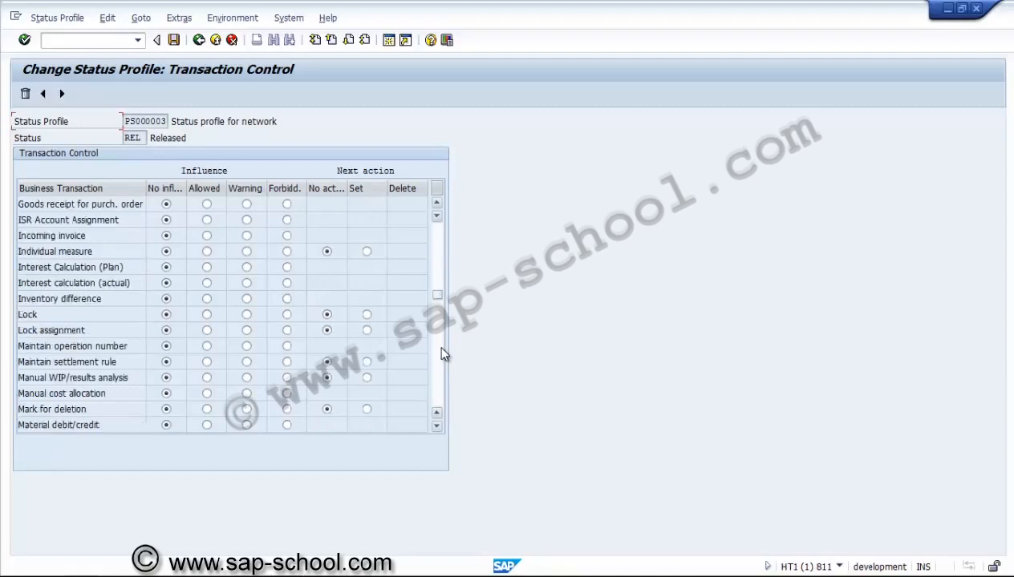
{"action": "left_click", "coordinate": [440, 351]}
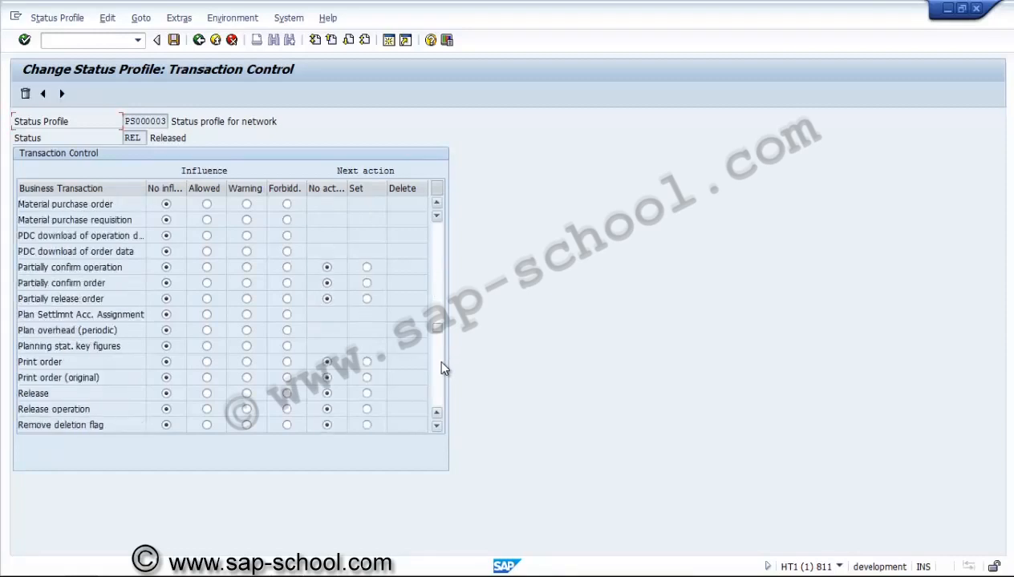
{"action": "left_click", "coordinate": [440, 363]}
{"action": "left_click", "coordinate": [440, 392]}
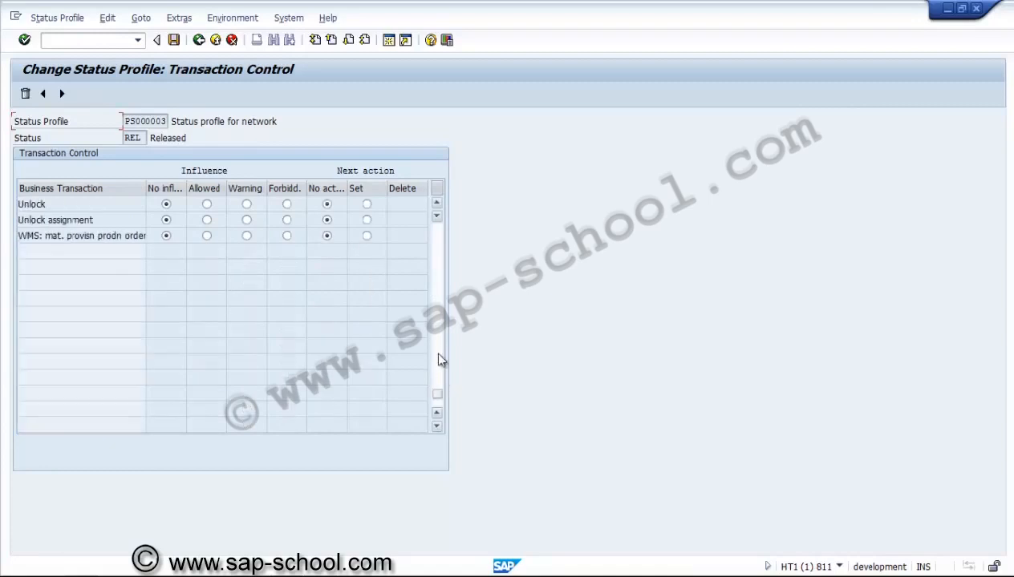
{"action": "left_click", "coordinate": [440, 261]}
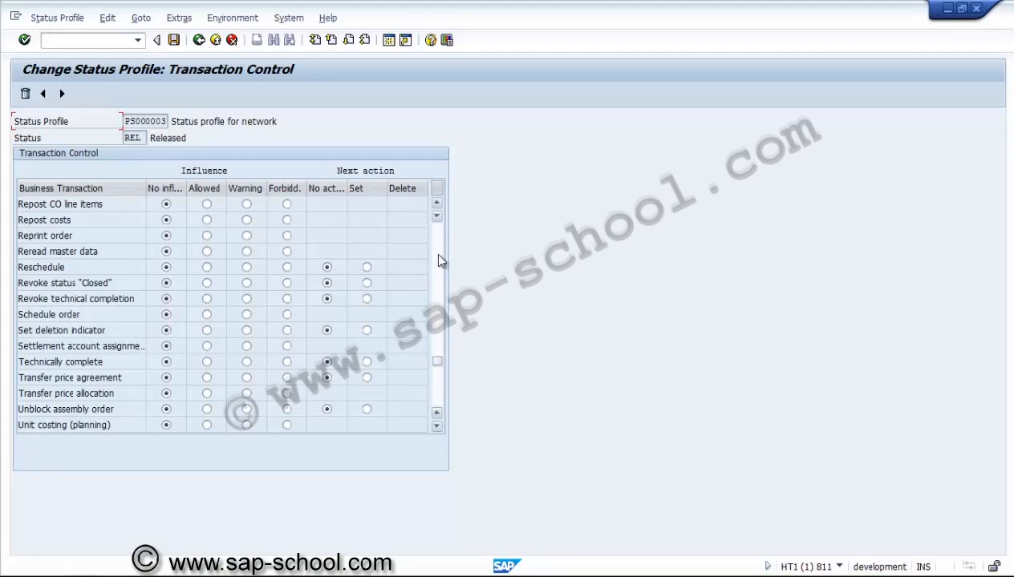
{"action": "left_click", "coordinate": [437, 260]}
{"action": "left_click", "coordinate": [437, 260]}
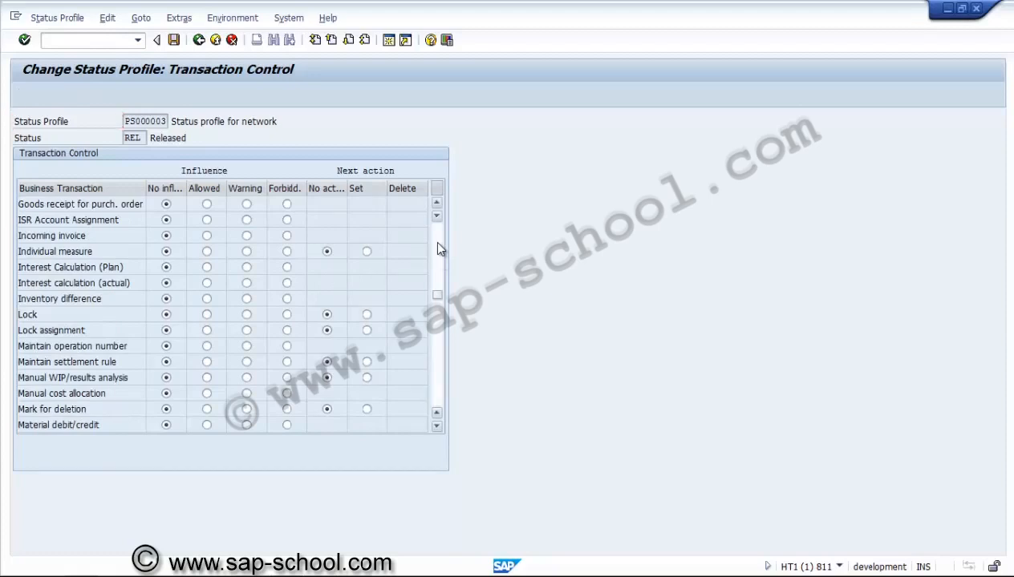
{"action": "left_click", "coordinate": [438, 244]}
{"action": "left_click", "coordinate": [438, 246]}
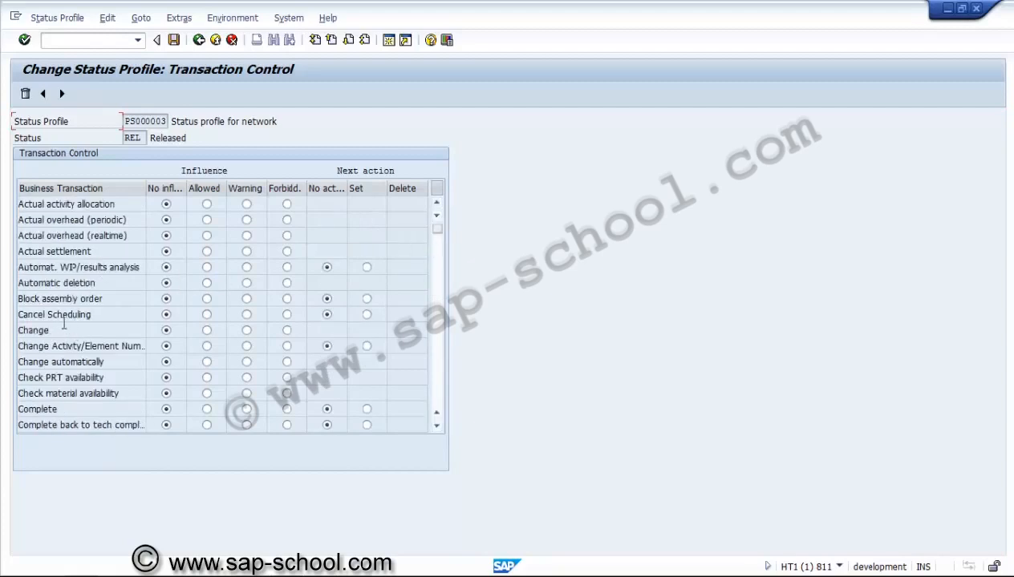
Step: Set the next action of the Release business transaction to Set for the REL status
{"action": "left_click", "coordinate": [439, 396]}
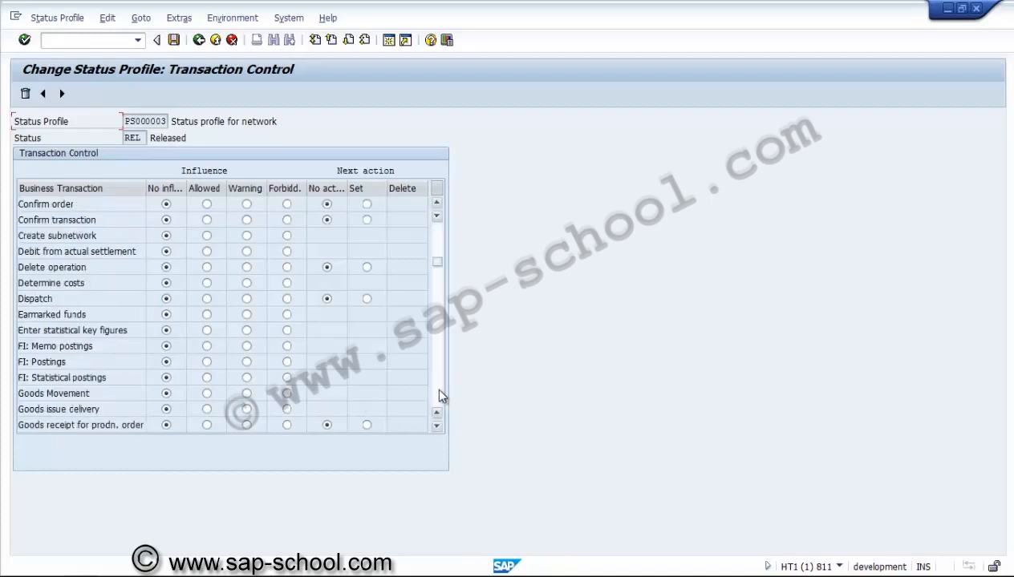
{"action": "left_click", "coordinate": [438, 392]}
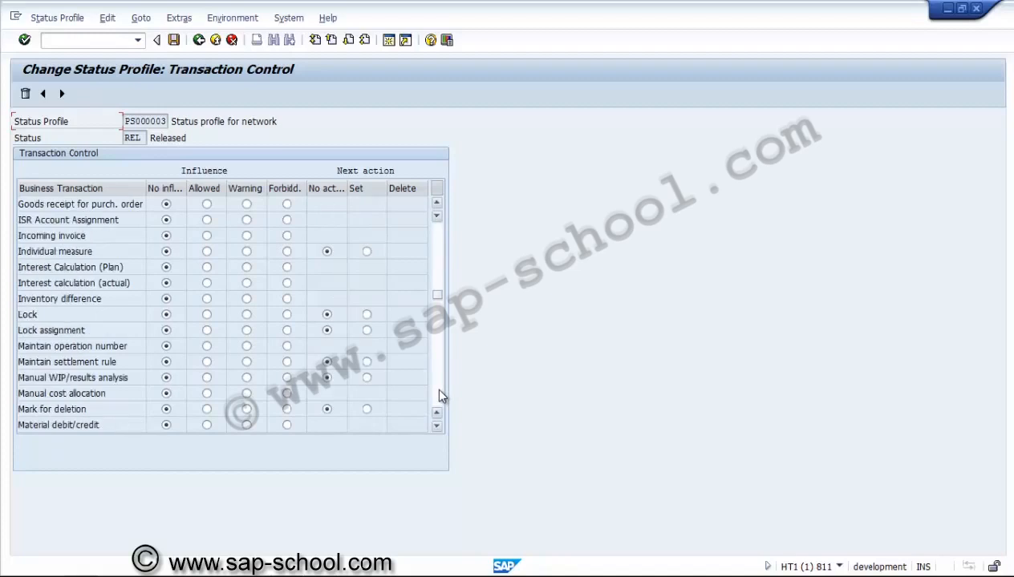
{"action": "left_click", "coordinate": [439, 393]}
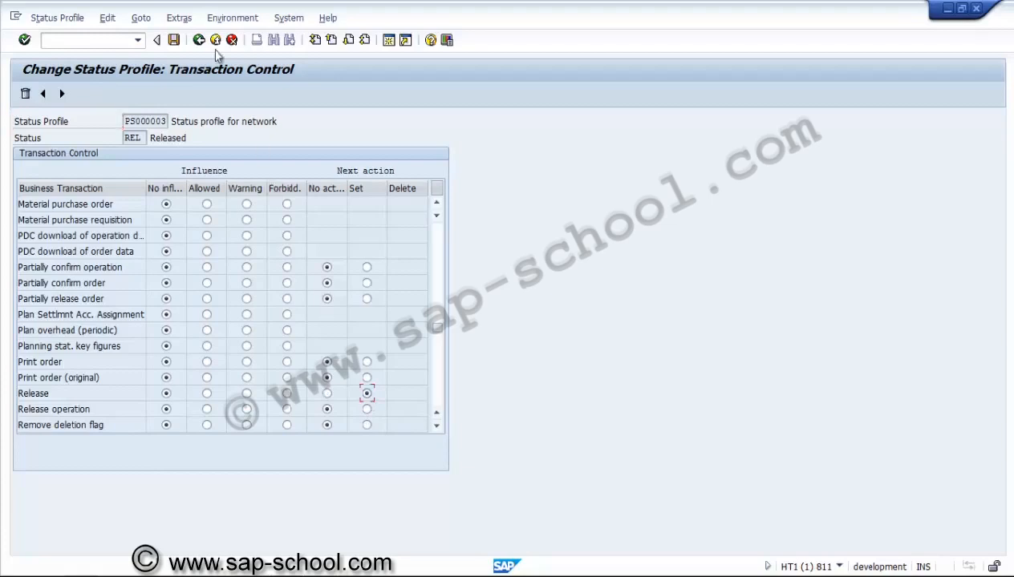
Step: Save the transaction control under a new customizing request described as "PS - Network User status profile"
{"action": "left_click", "coordinate": [24, 41]}
{"action": "left_click", "coordinate": [175, 41]}
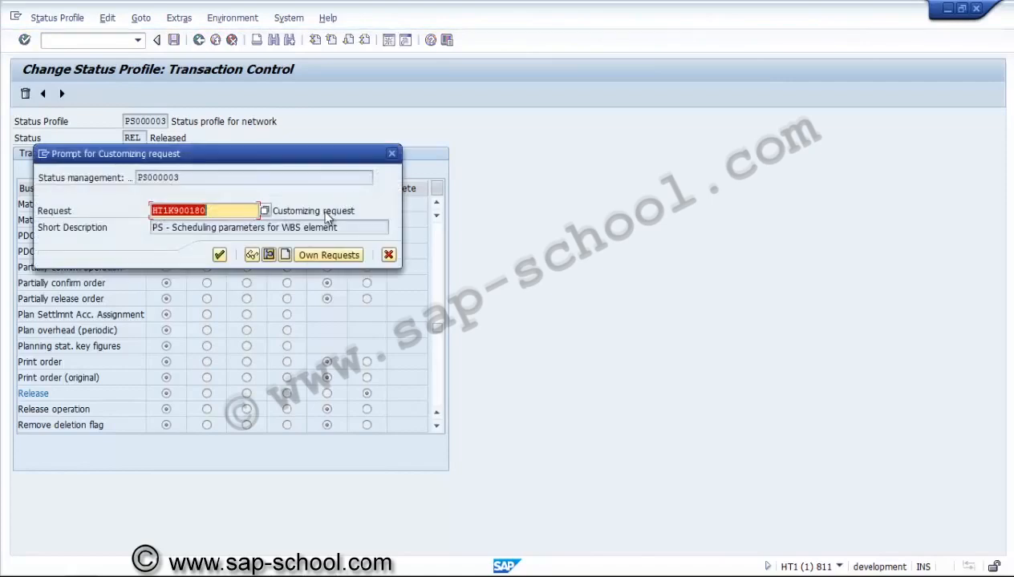
{"action": "left_click", "coordinate": [286, 254]}
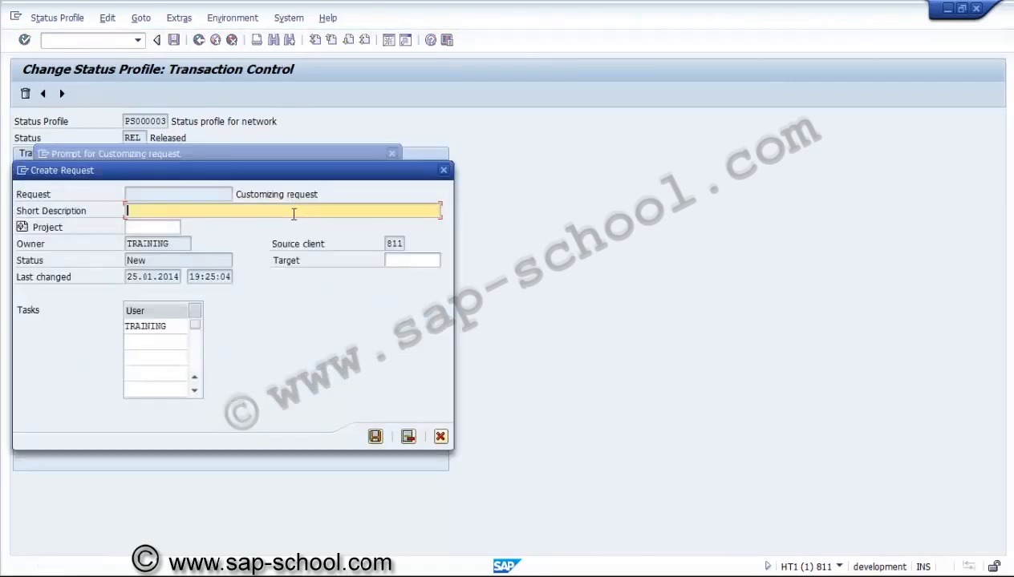
{"action": "type", "text": "PS - Network User stat"}
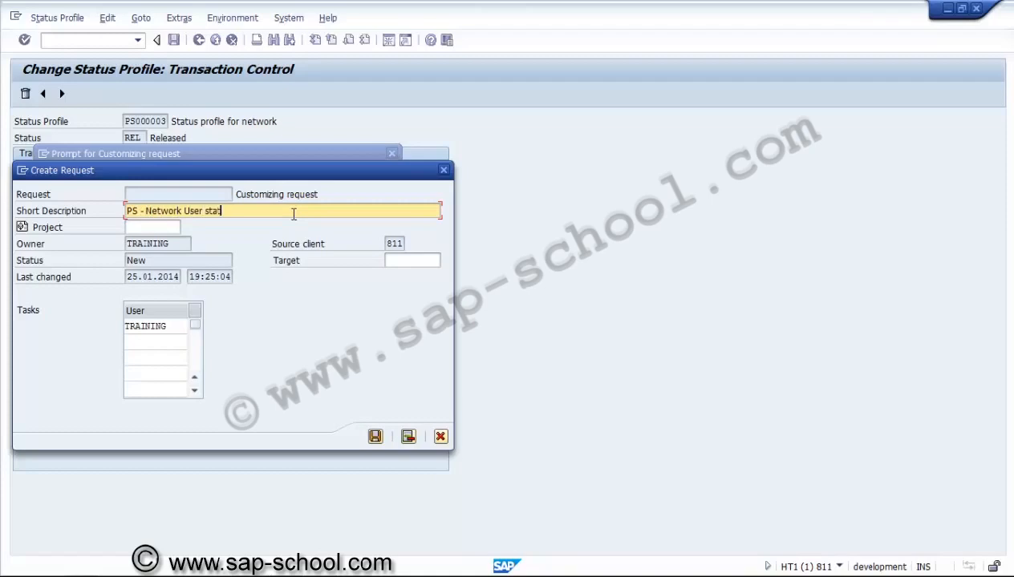
{"action": "type", "text": "us profile"}
{"action": "left_click", "coordinate": [374, 437]}
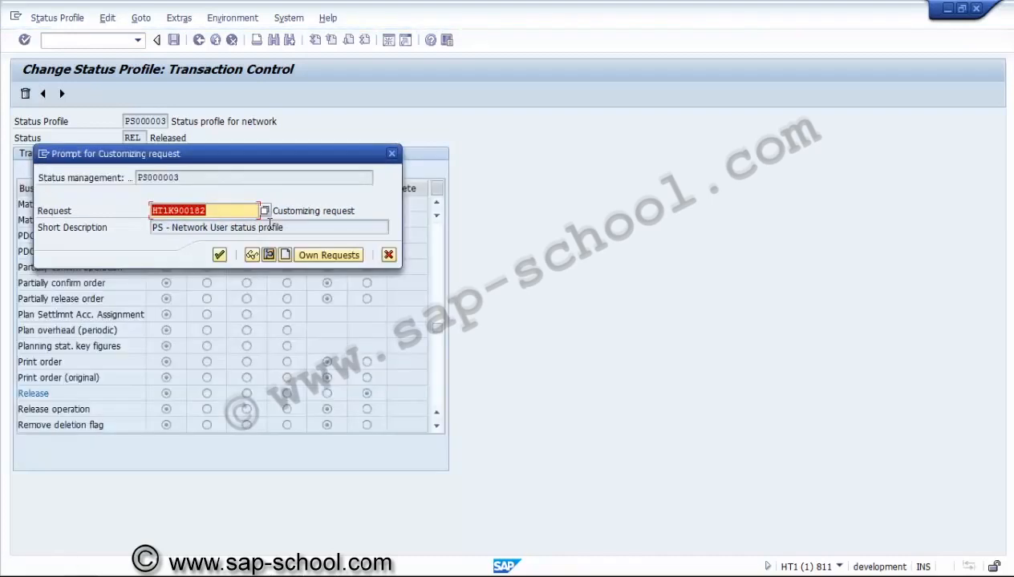
{"action": "left_click", "coordinate": [219, 256]}
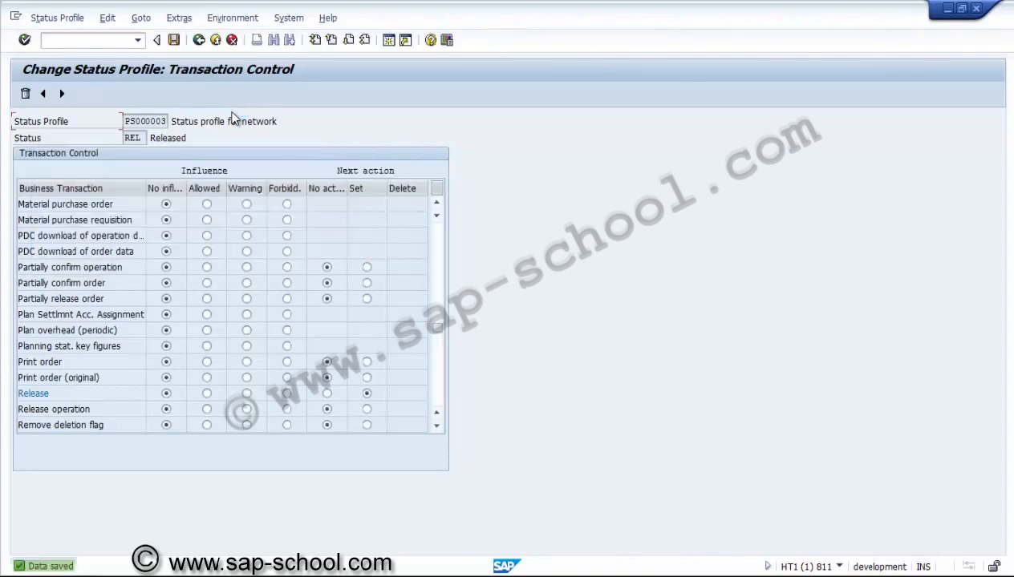
Step: Open the status profile's allowed object types and examine the Network activity and Network header entries
{"action": "left_click", "coordinate": [199, 41]}
{"action": "left_click", "coordinate": [140, 19]}
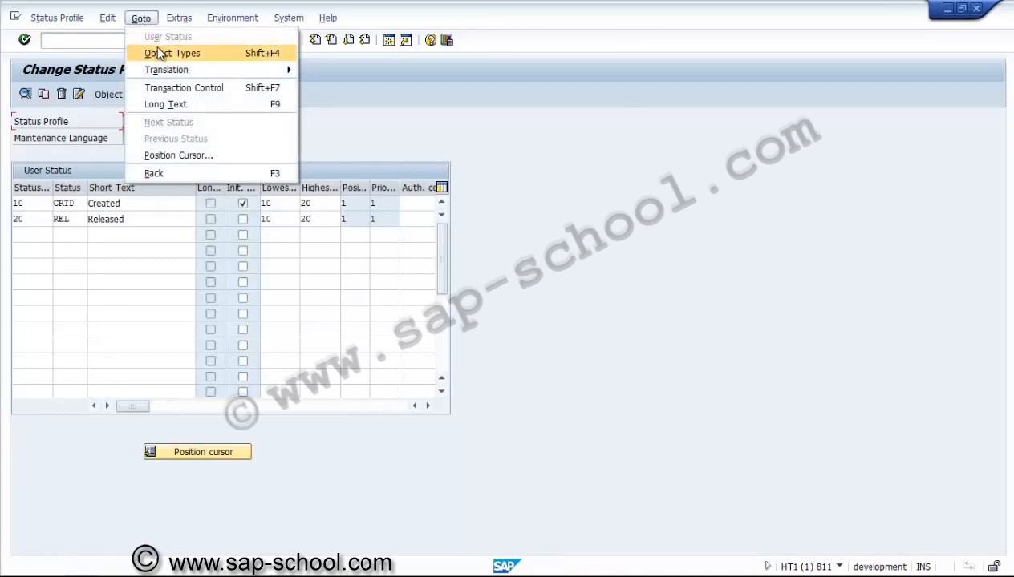
{"action": "left_click", "coordinate": [157, 53]}
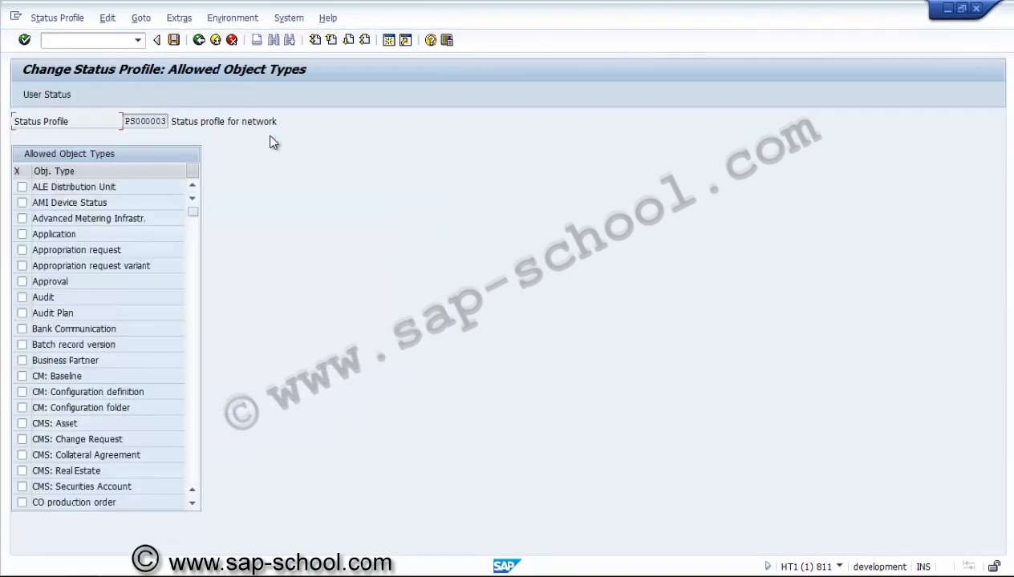
{"action": "left_click", "coordinate": [191, 399]}
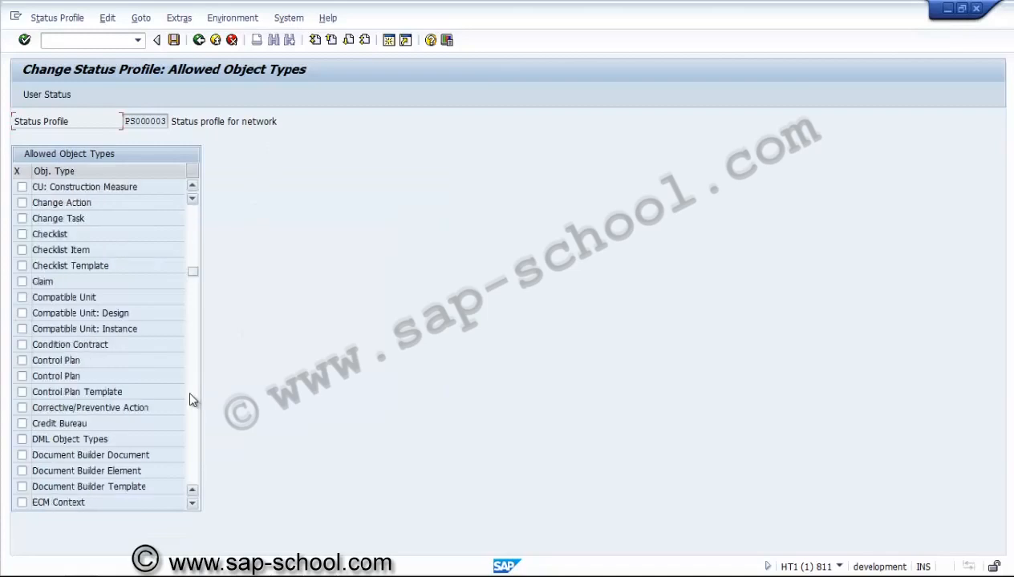
{"action": "left_click", "coordinate": [191, 398]}
{"action": "left_click", "coordinate": [191, 399]}
{"action": "left_click", "coordinate": [191, 399]}
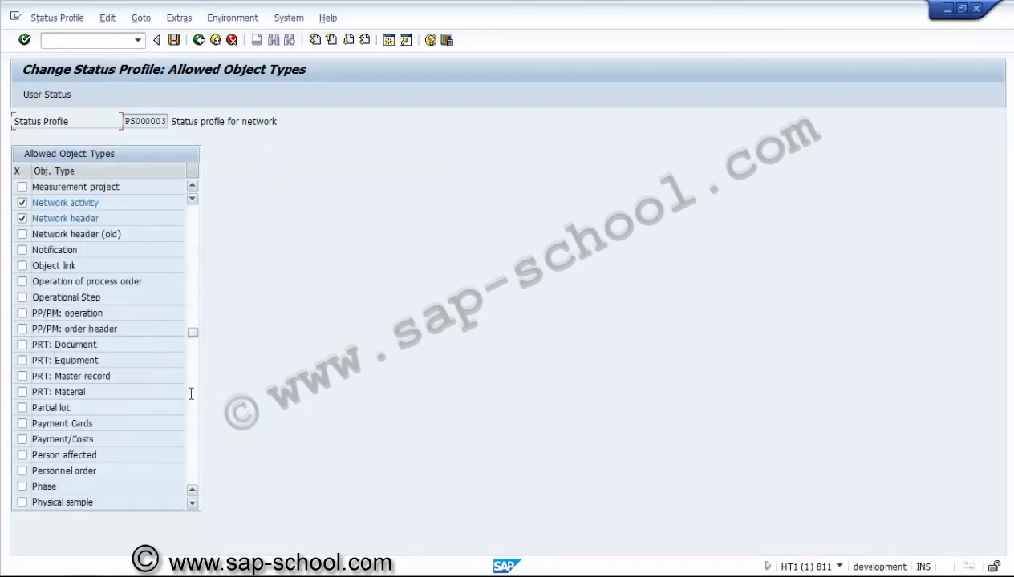
{"action": "left_click", "coordinate": [113, 205]}
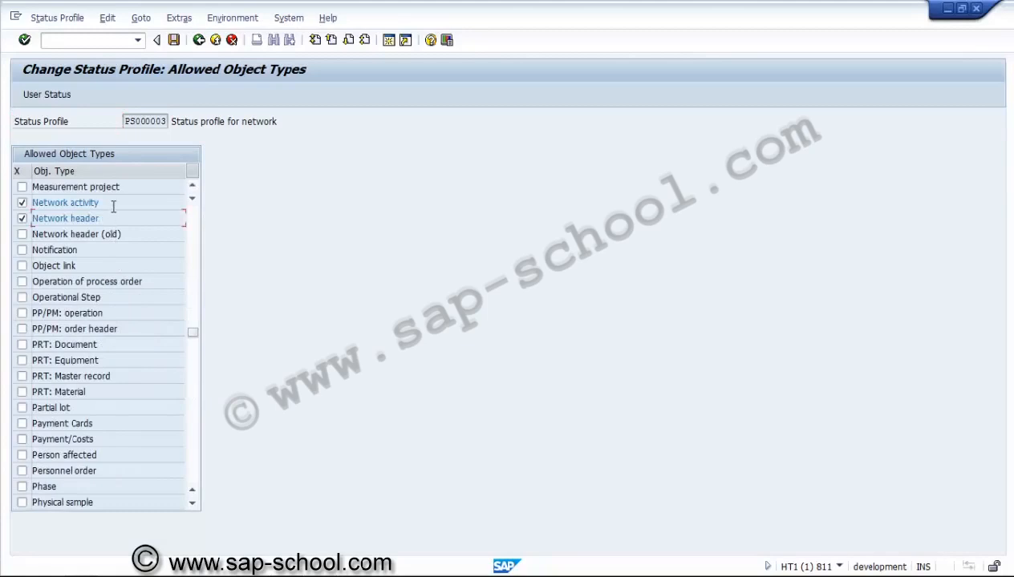
Step: Return to the implementation guide and open the Maintain network types activity under Settings for Networks
{"action": "left_click", "coordinate": [198, 40]}
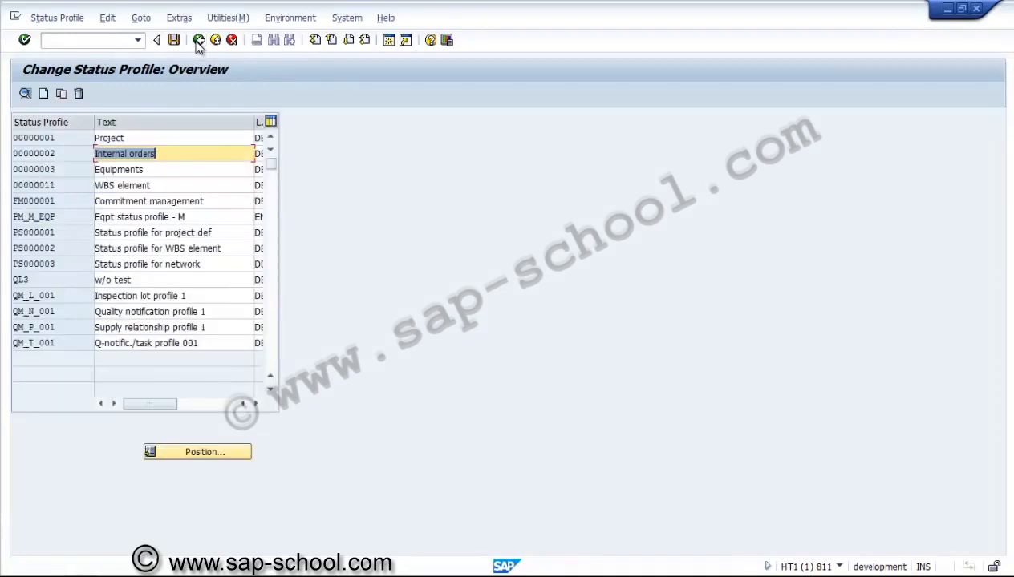
{"action": "left_click", "coordinate": [198, 40]}
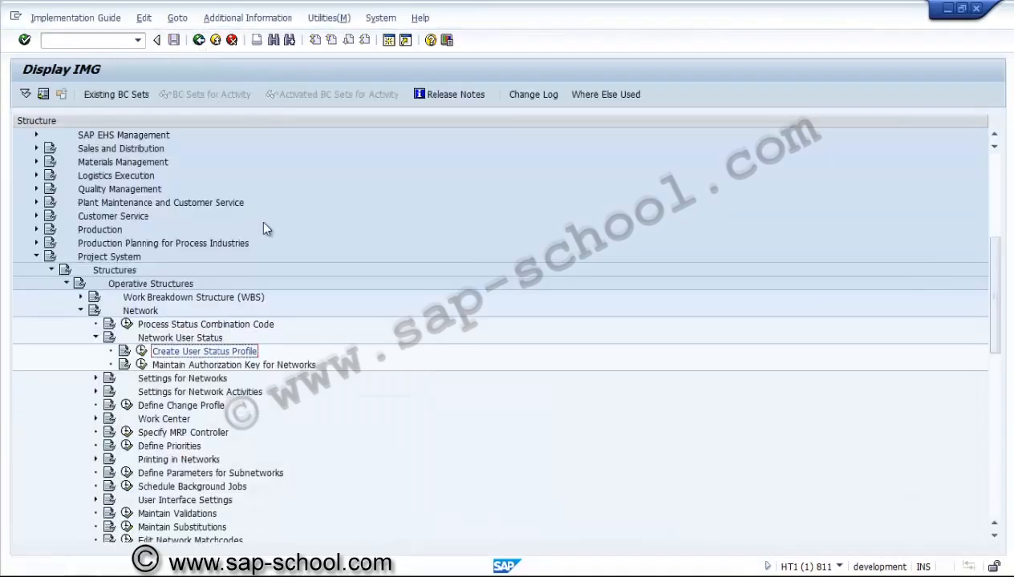
{"action": "left_click", "coordinate": [95, 338]}
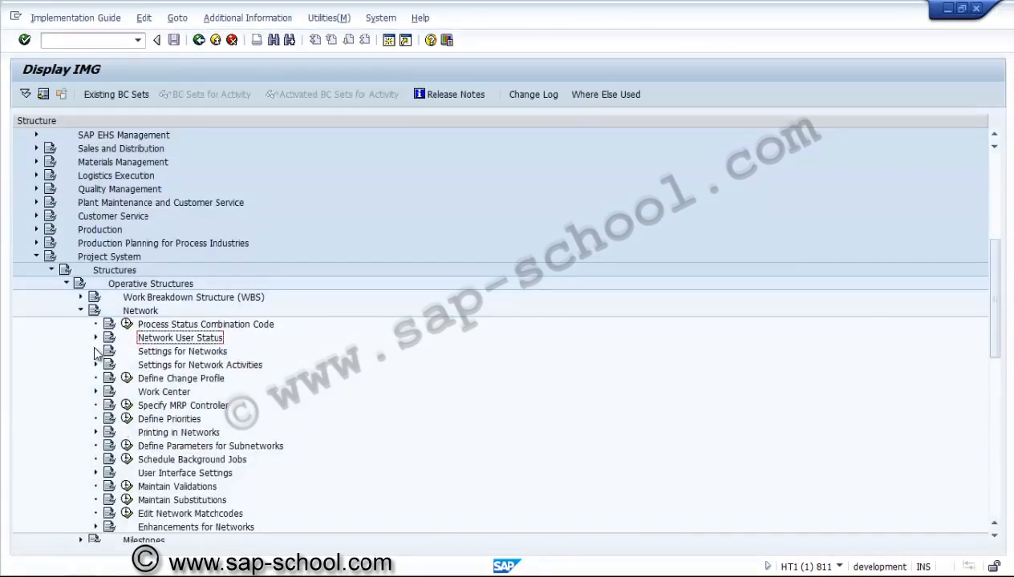
{"action": "left_click", "coordinate": [95, 354]}
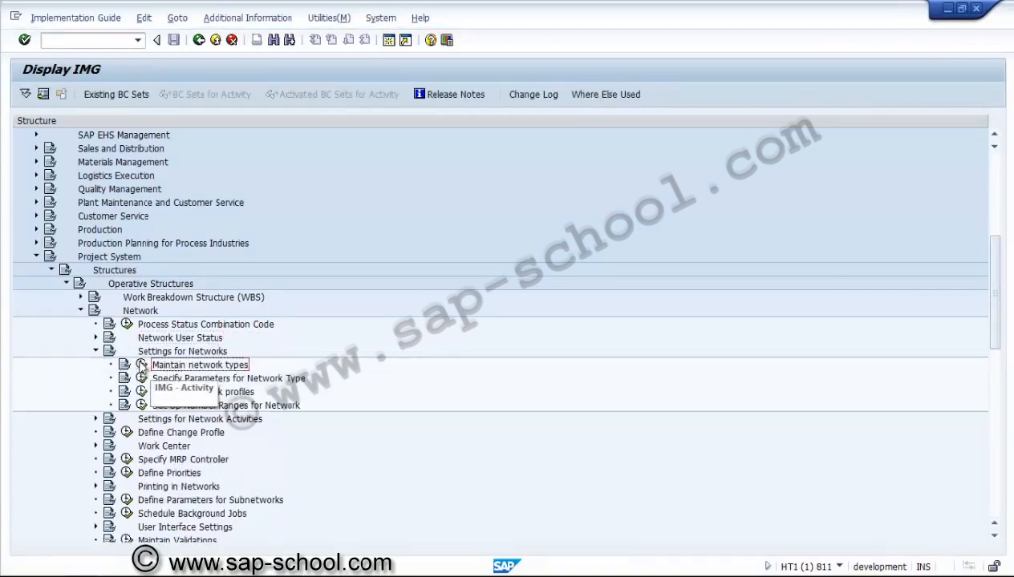
{"action": "left_click", "coordinate": [142, 365]}
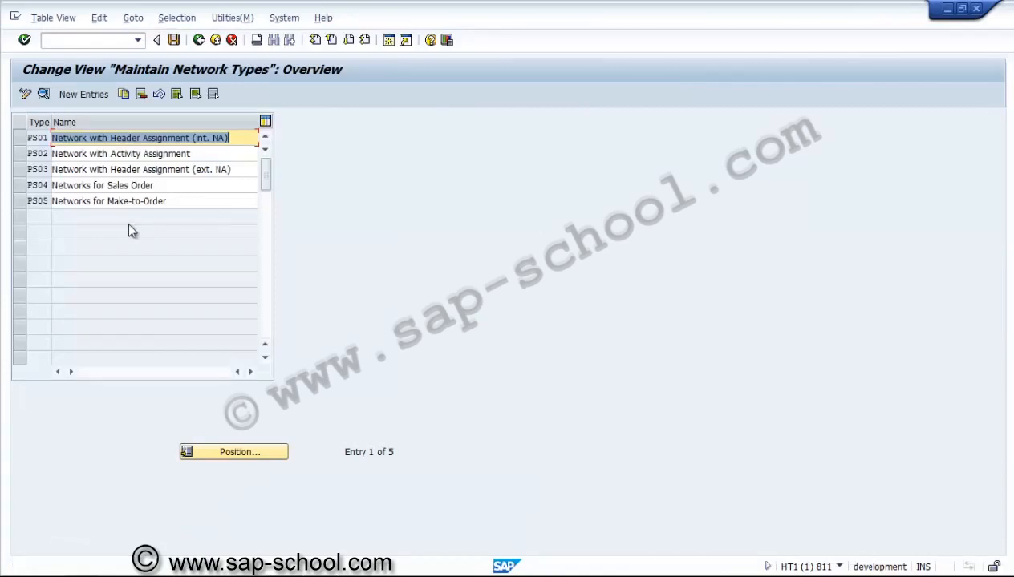
Step: Open the details of network type PS01 and examine its CO partner update and both residence times
{"action": "left_click", "coordinate": [66, 140]}
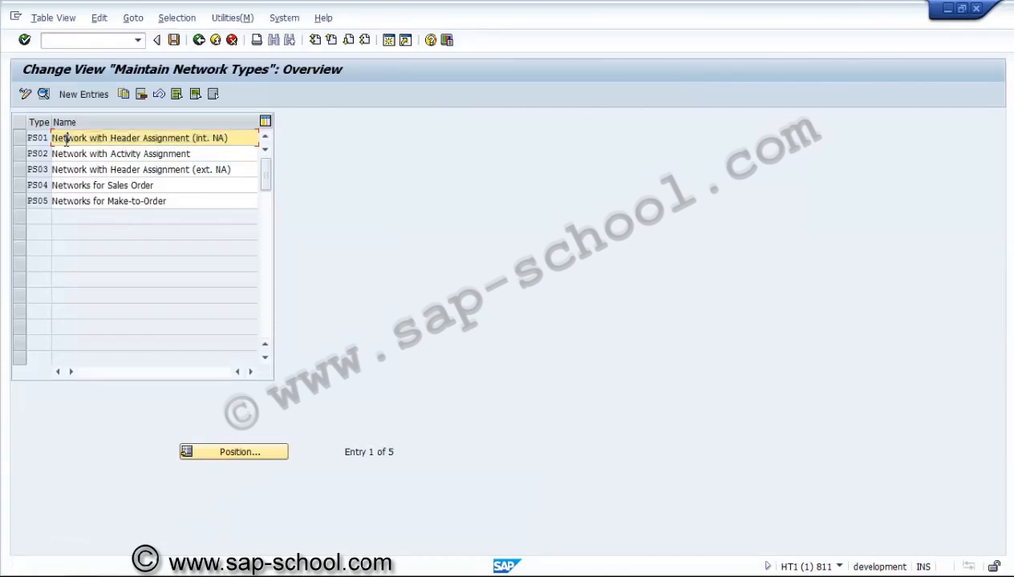
{"action": "left_click", "coordinate": [20, 141]}
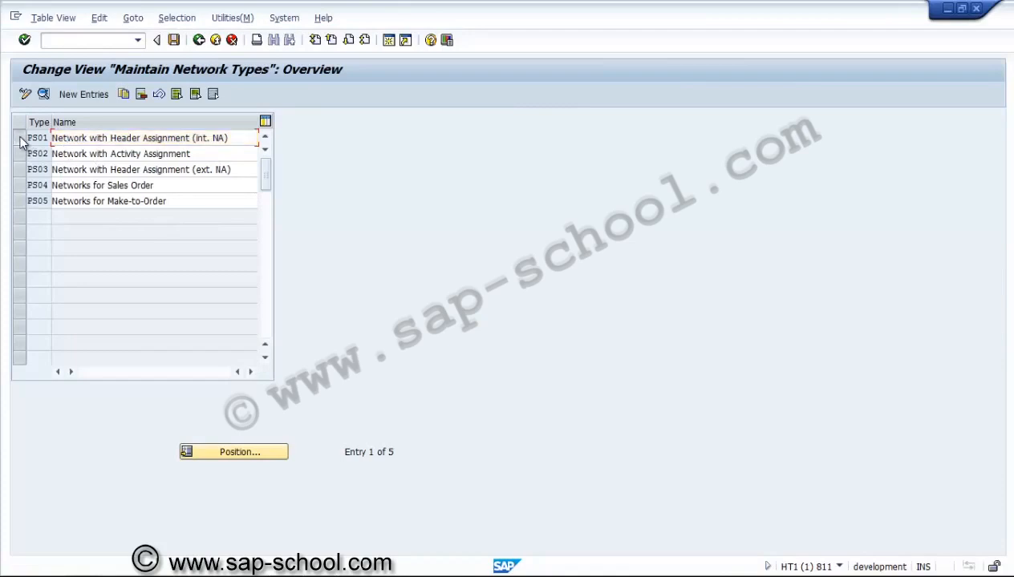
{"action": "left_click", "coordinate": [44, 95]}
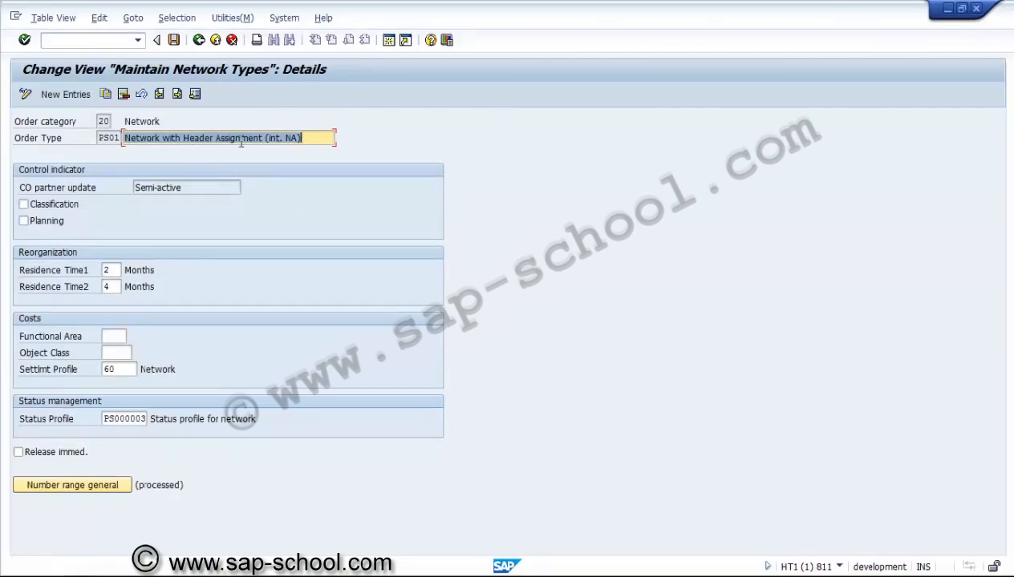
{"action": "left_click", "coordinate": [194, 190]}
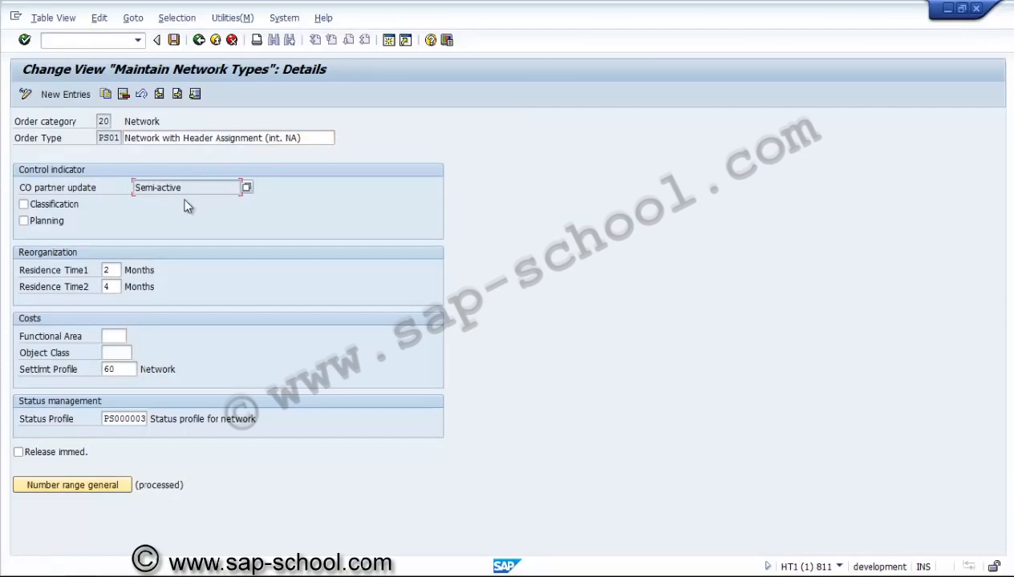
{"action": "left_click", "coordinate": [117, 271]}
{"action": "left_click", "coordinate": [118, 286]}
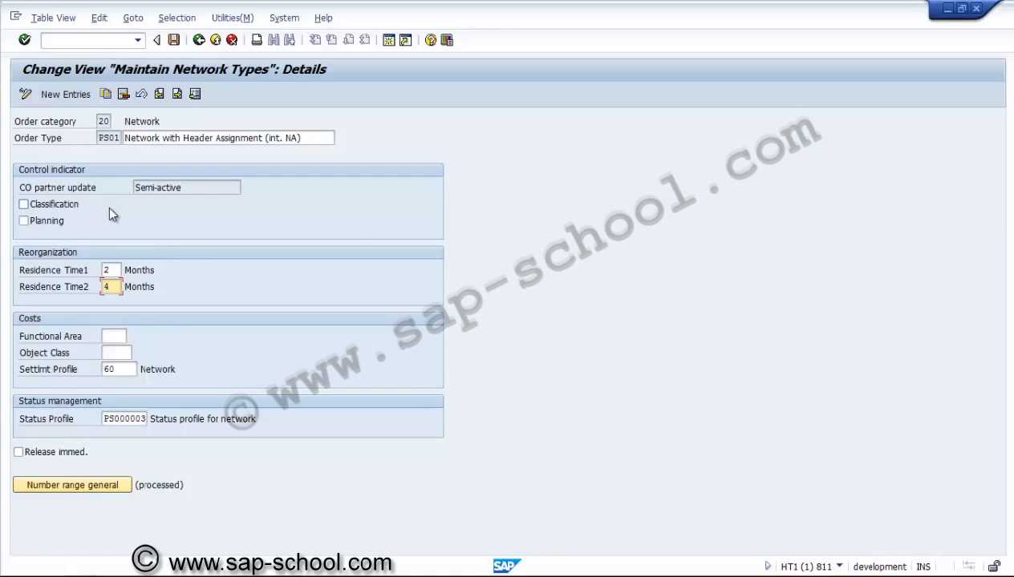
Step: Examine the available object classes and the settlement profile of network type PS01, and return to the network type overview
{"action": "left_click", "coordinate": [120, 353]}
{"action": "key", "text": "F1"}
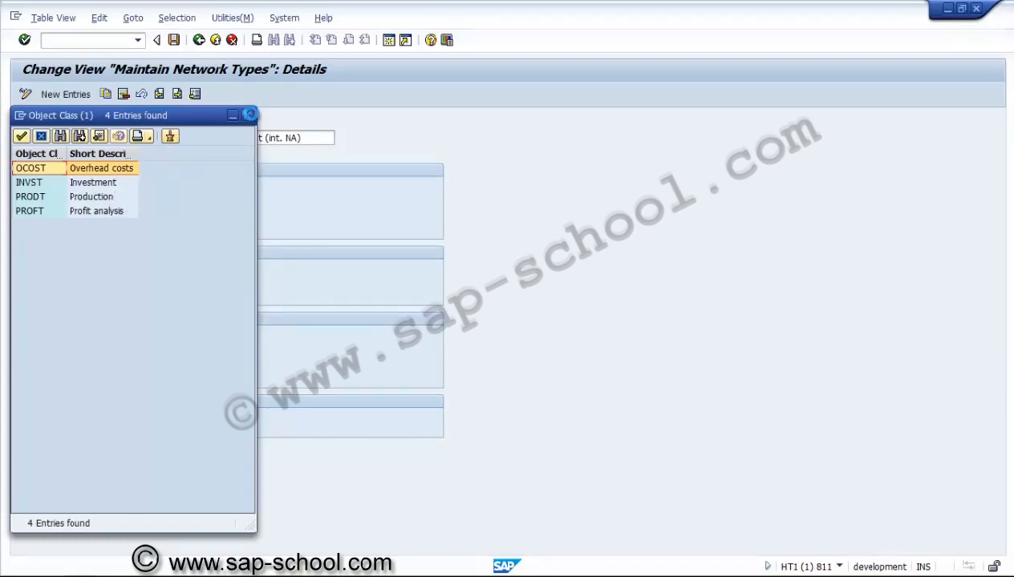
{"action": "left_click", "coordinate": [250, 114]}
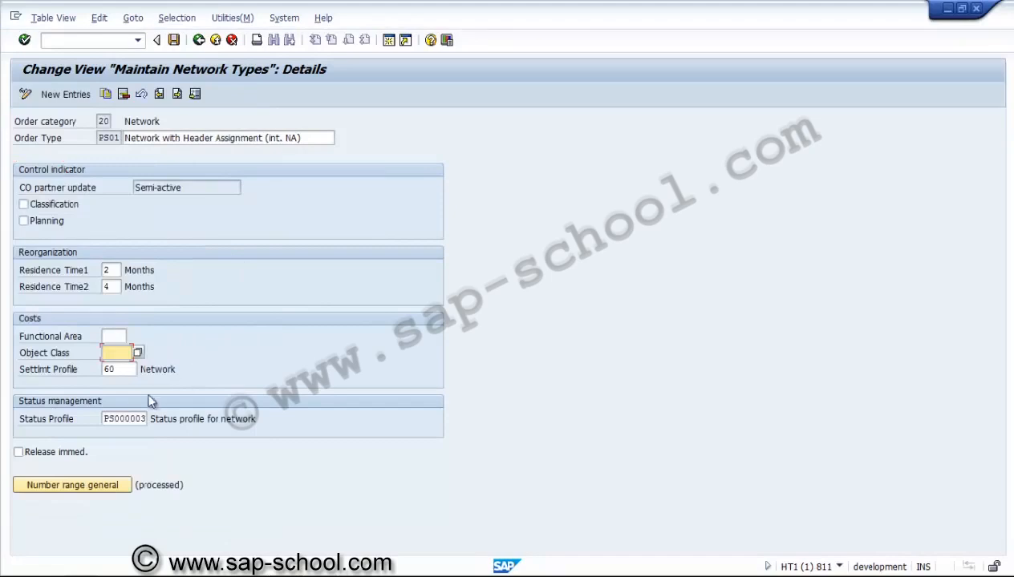
{"action": "left_click", "coordinate": [128, 370]}
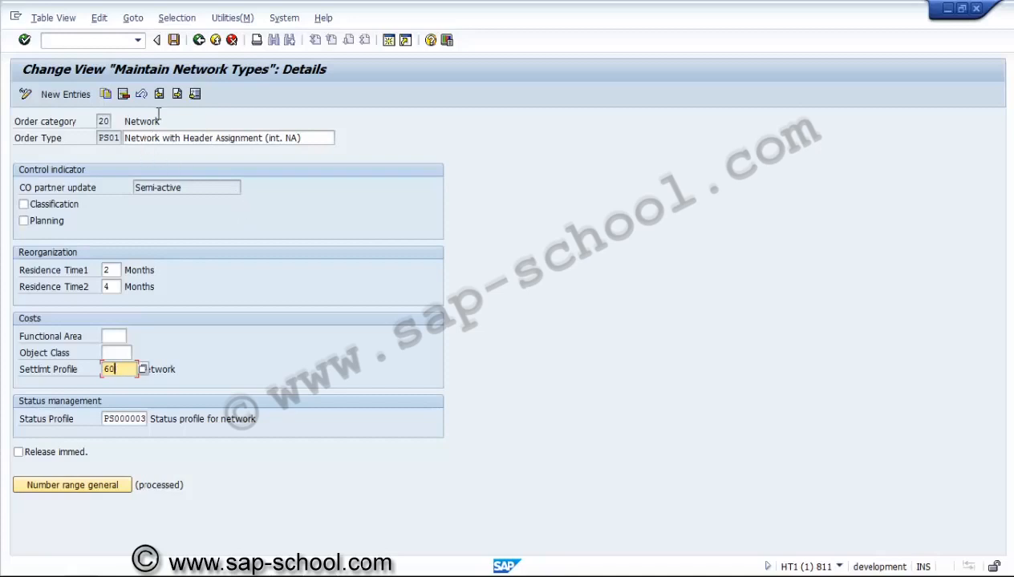
{"action": "left_click", "coordinate": [200, 43]}
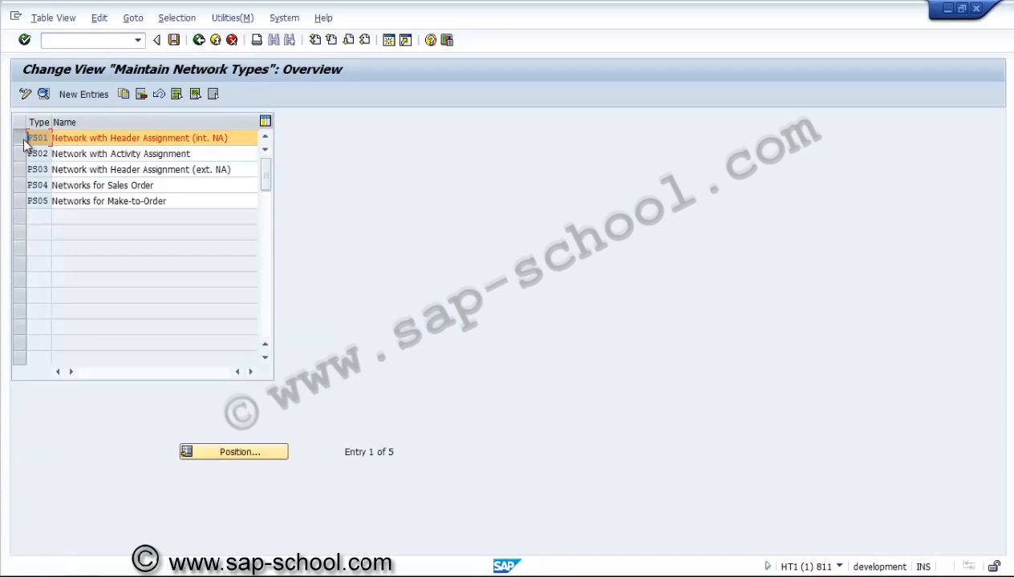
Step: Review the details of network type PS02, Network with Activity Assignment, and return to the overview
{"action": "left_click", "coordinate": [20, 153]}
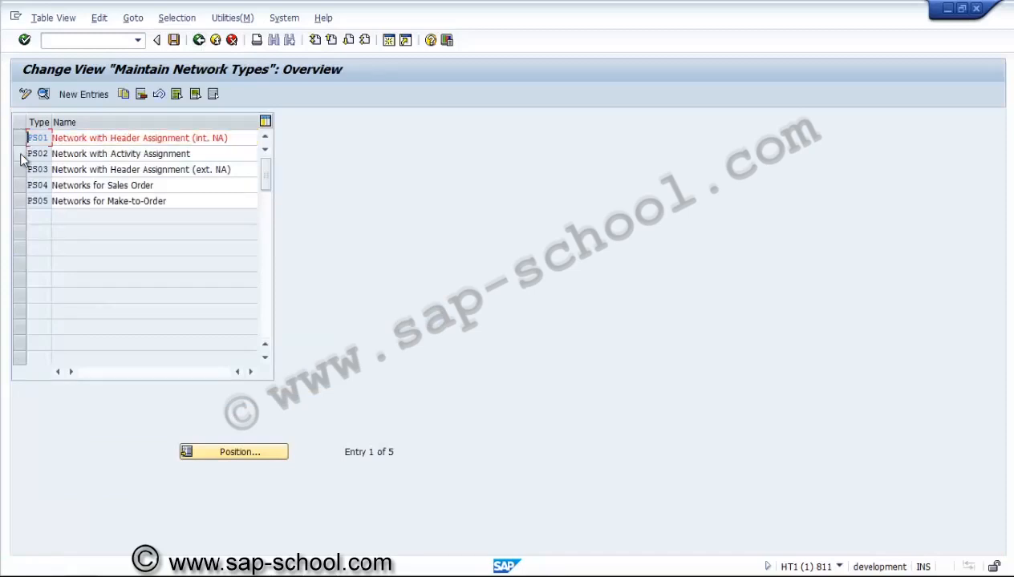
{"action": "left_click", "coordinate": [44, 93]}
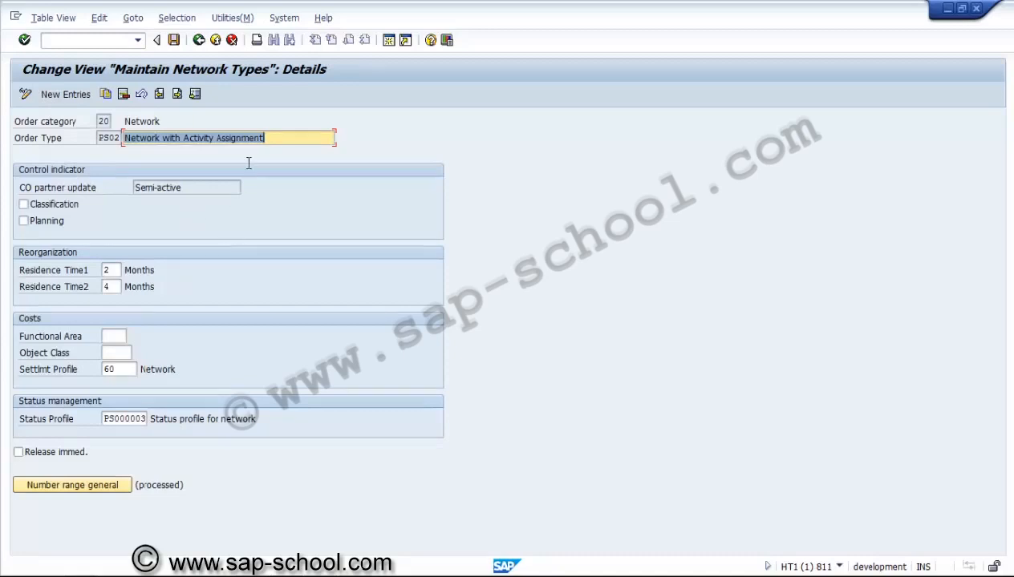
{"action": "left_click", "coordinate": [199, 41]}
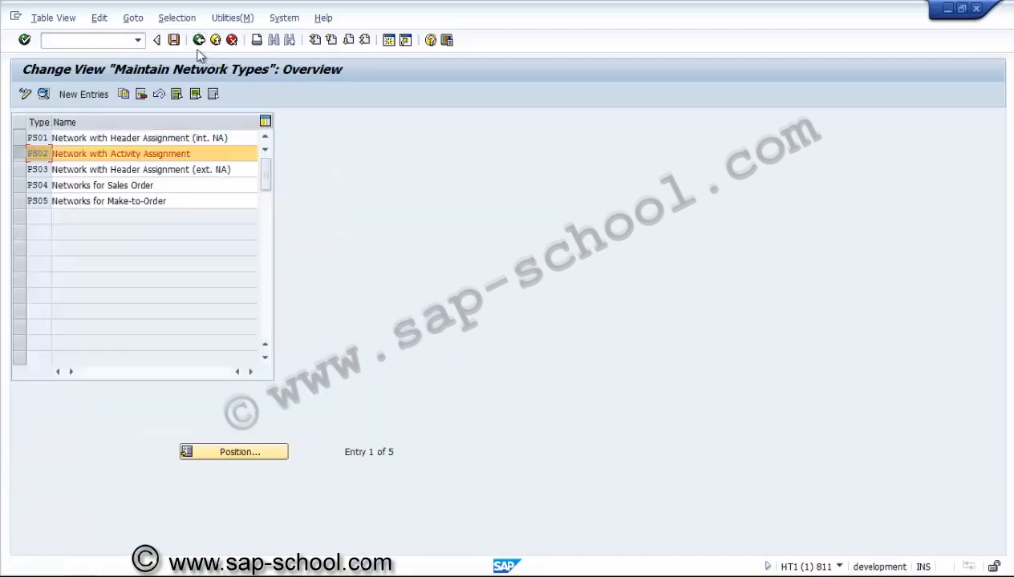
{"action": "left_click", "coordinate": [24, 158]}
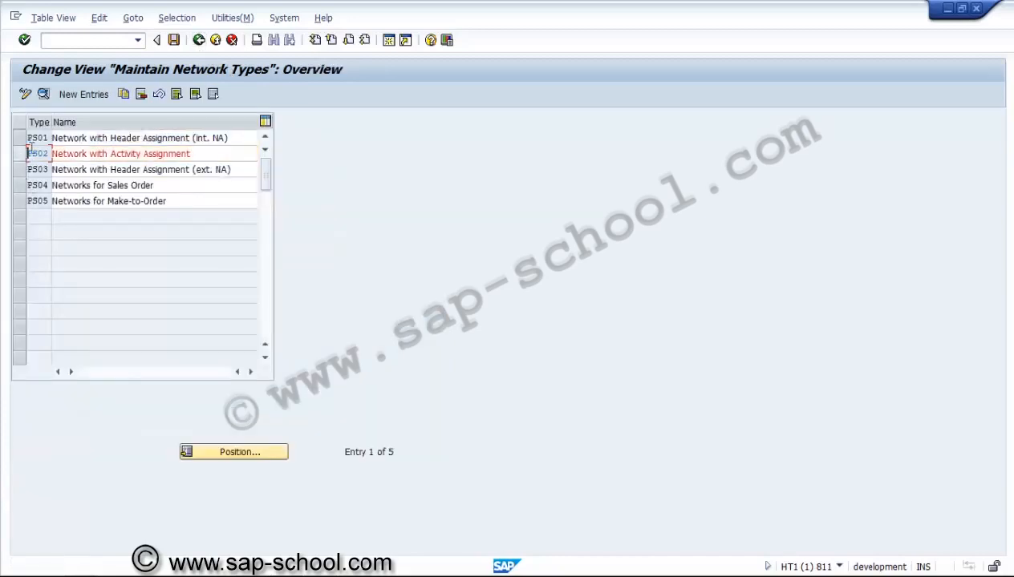
Step: Open the Specify Parameters for Network Type activity and look through its plant and network type entries
{"action": "left_click", "coordinate": [198, 46]}
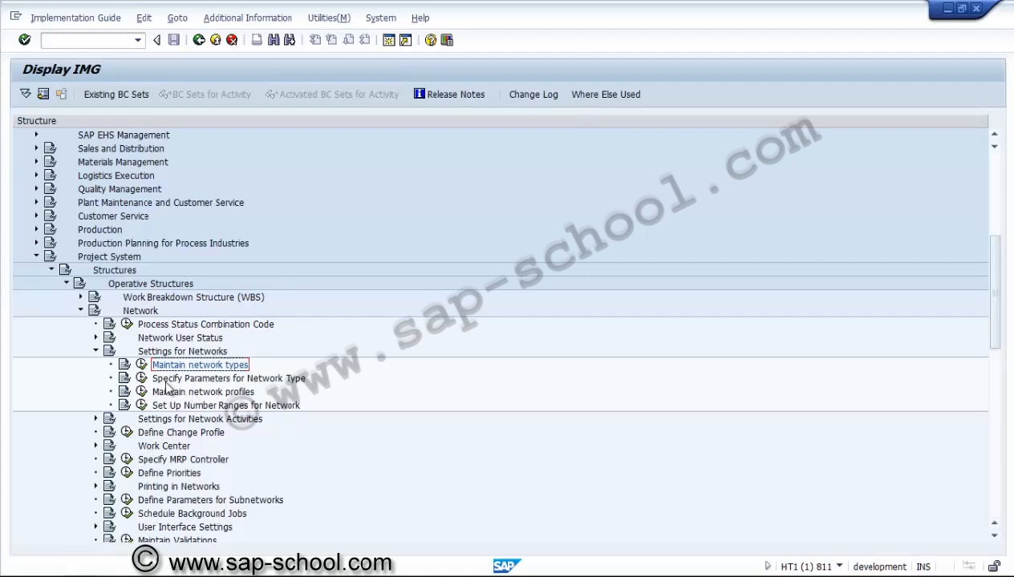
{"action": "left_click", "coordinate": [142, 379]}
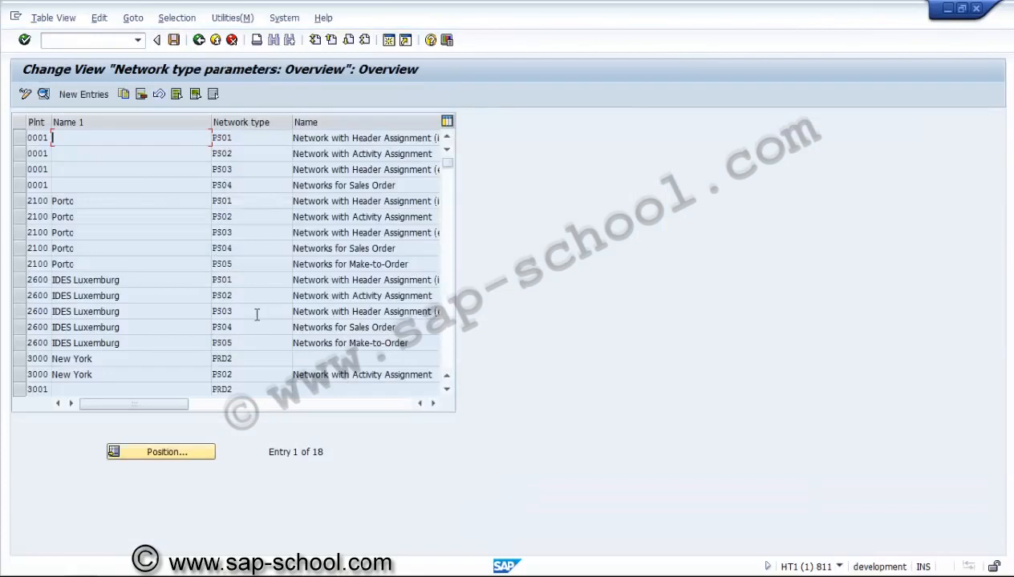
{"action": "left_click", "coordinate": [447, 390]}
{"action": "left_click", "coordinate": [446, 390]}
{"action": "left_click", "coordinate": [446, 390]}
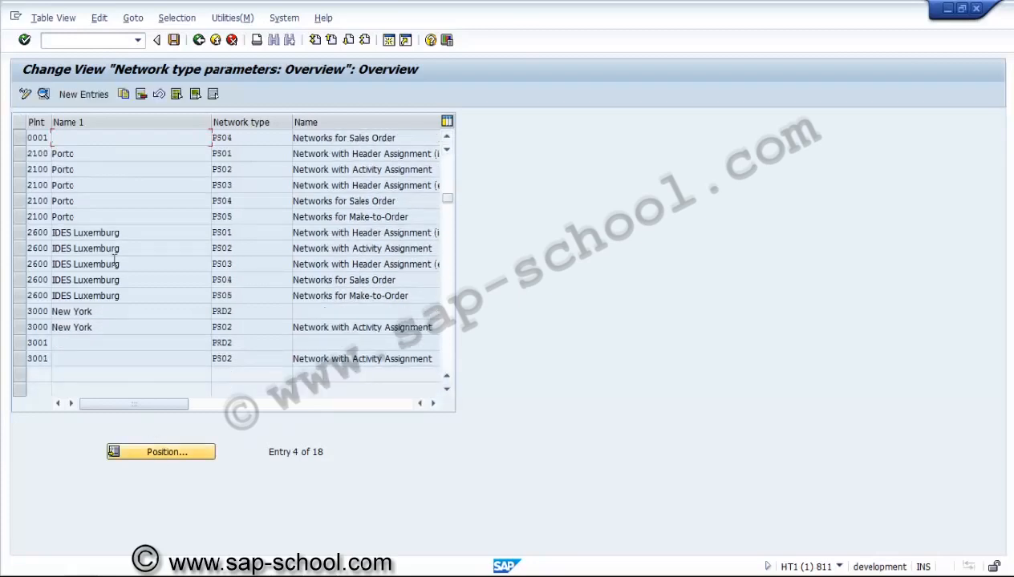
Step: Start a new network type parameter entry for plant 3000 and network type PS01 with strategy 02, to WBS element
{"action": "left_click", "coordinate": [75, 97]}
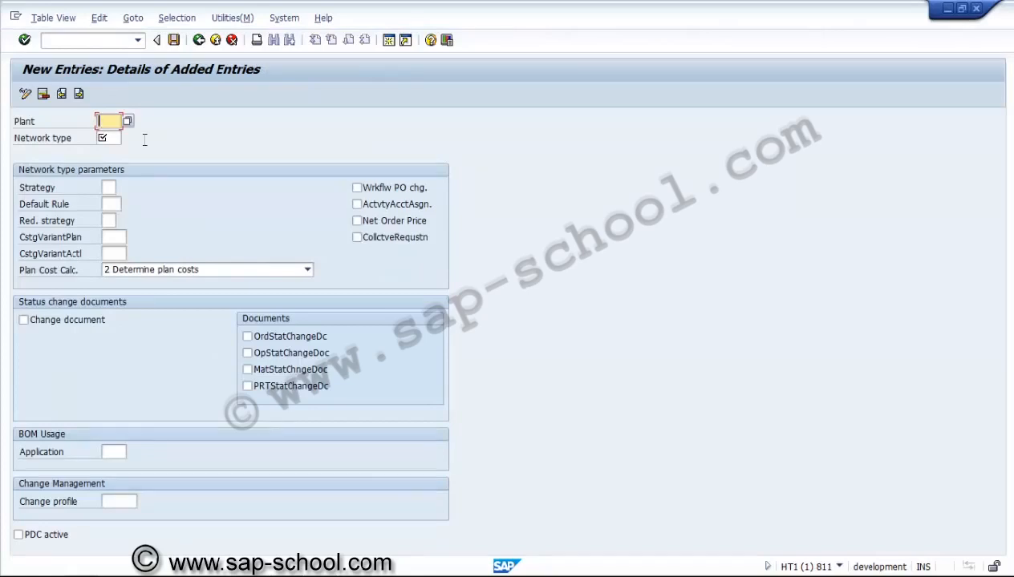
{"action": "type", "text": "3000"}
{"action": "key", "text": "Tab"}
{"action": "type", "text": "P"}
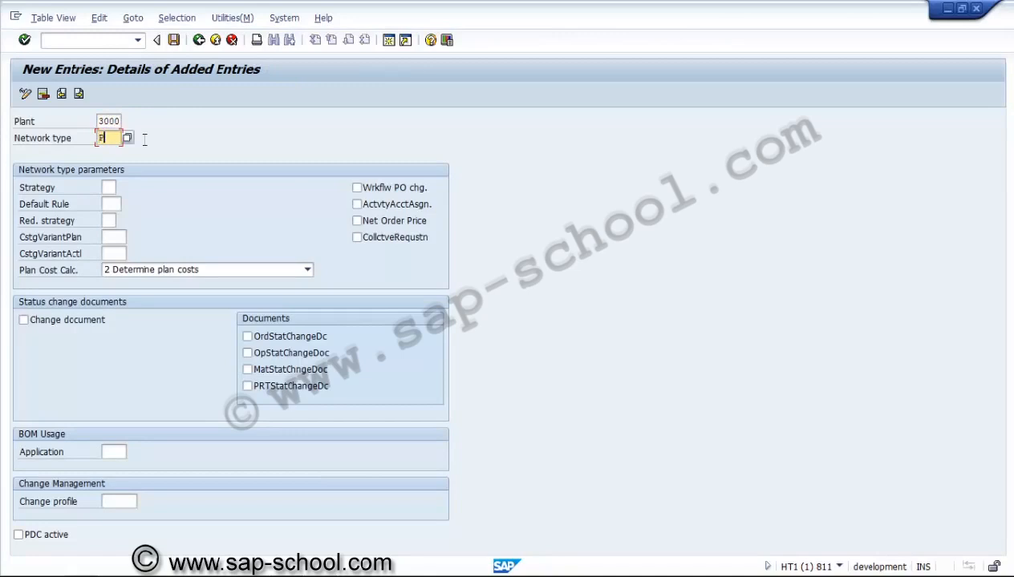
{"action": "type", "text": "S01"}
{"action": "key", "text": "Tab"}
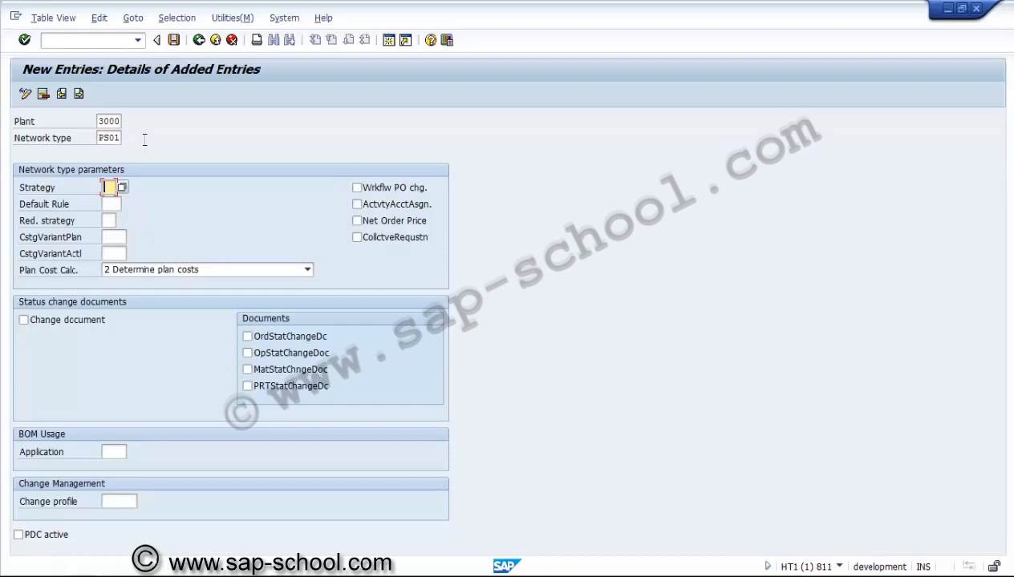
{"action": "left_click", "coordinate": [123, 187]}
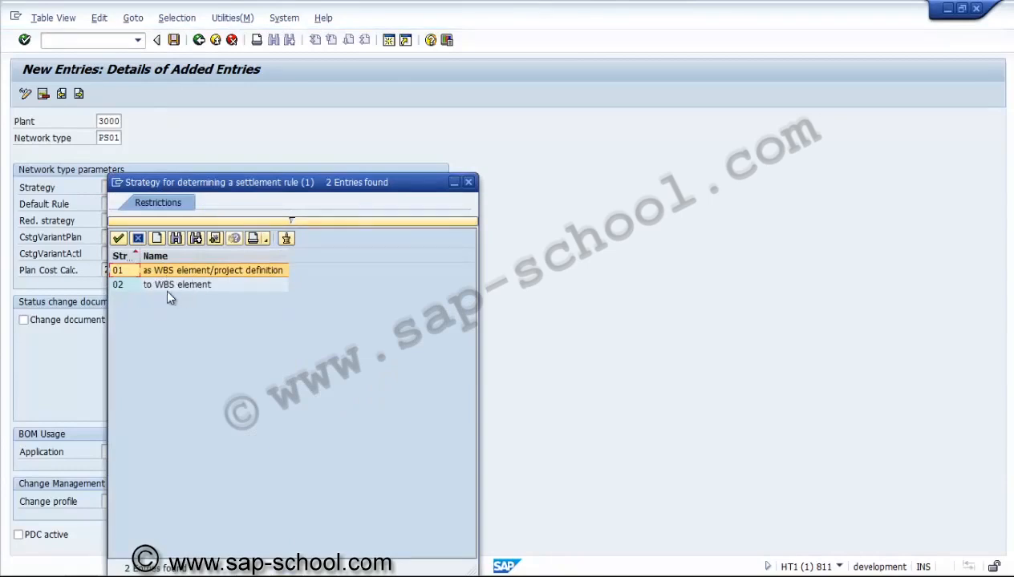
{"action": "double_click", "coordinate": [211, 285]}
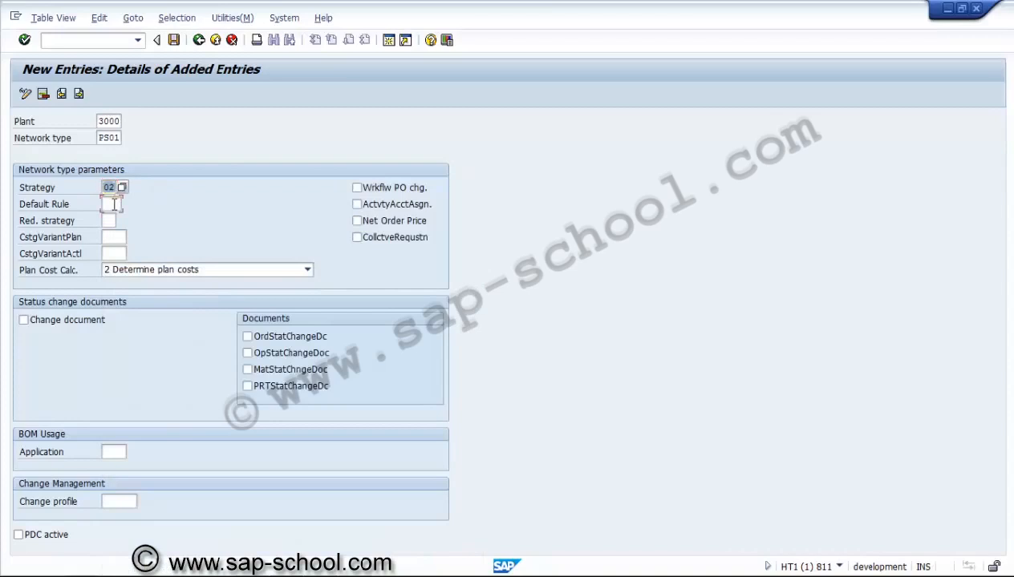
Step: Set the default rule of the new entry to PR1, GenSetRule WBS: Requesting CTR
{"action": "left_click", "coordinate": [114, 205]}
{"action": "key", "text": "F4"}
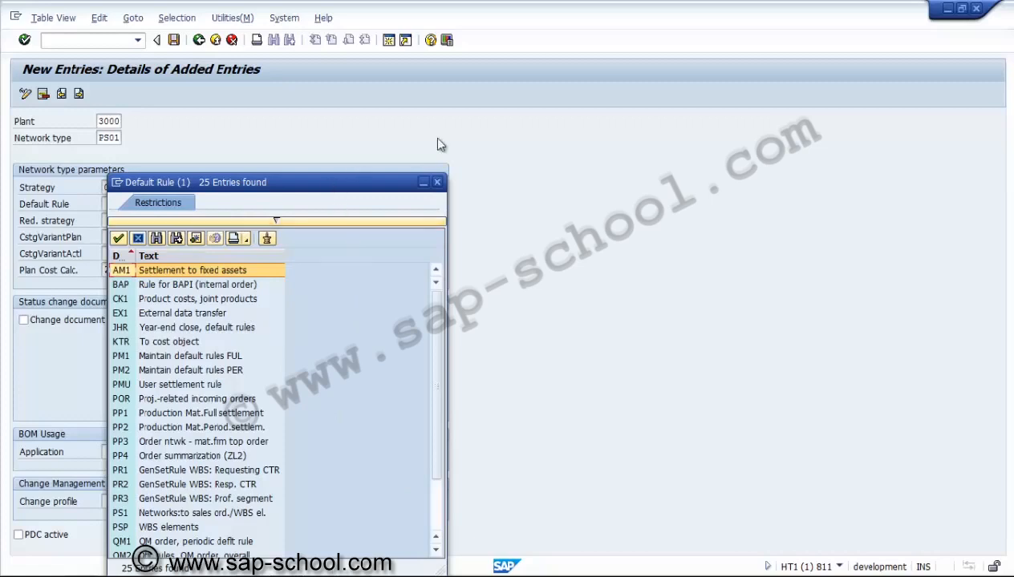
{"action": "left_click_drag", "start_coordinate": [221, 182], "coordinate": [352, 134]}
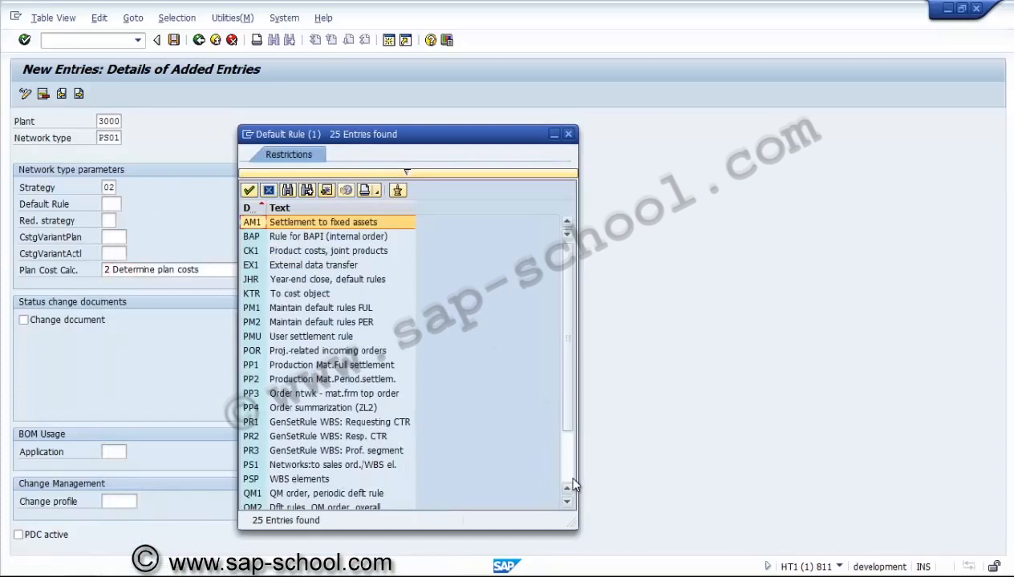
{"action": "scroll", "coordinate": [572, 485], "scroll_direction": "down", "scroll_amount": 2}
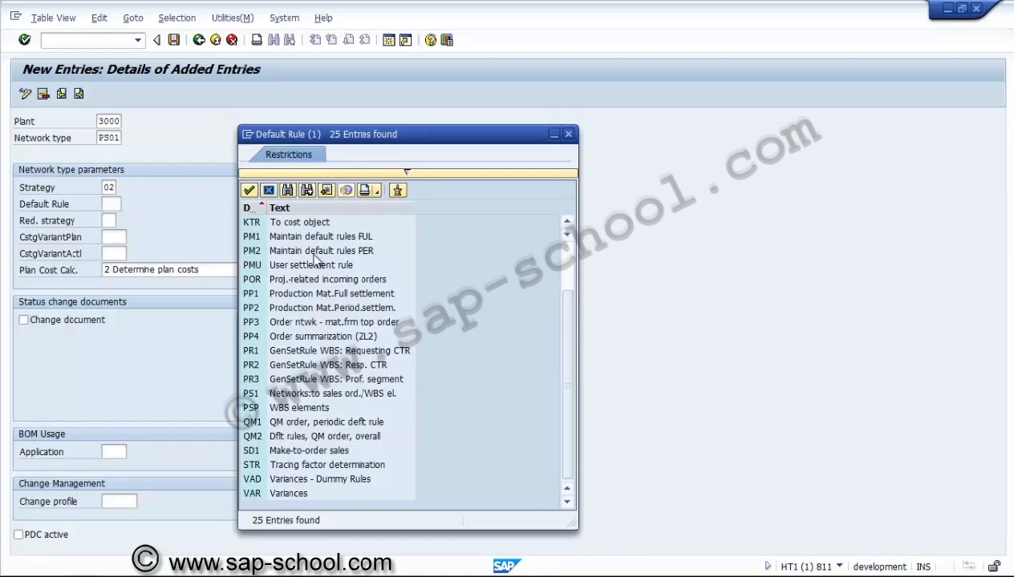
{"action": "left_click", "coordinate": [284, 358]}
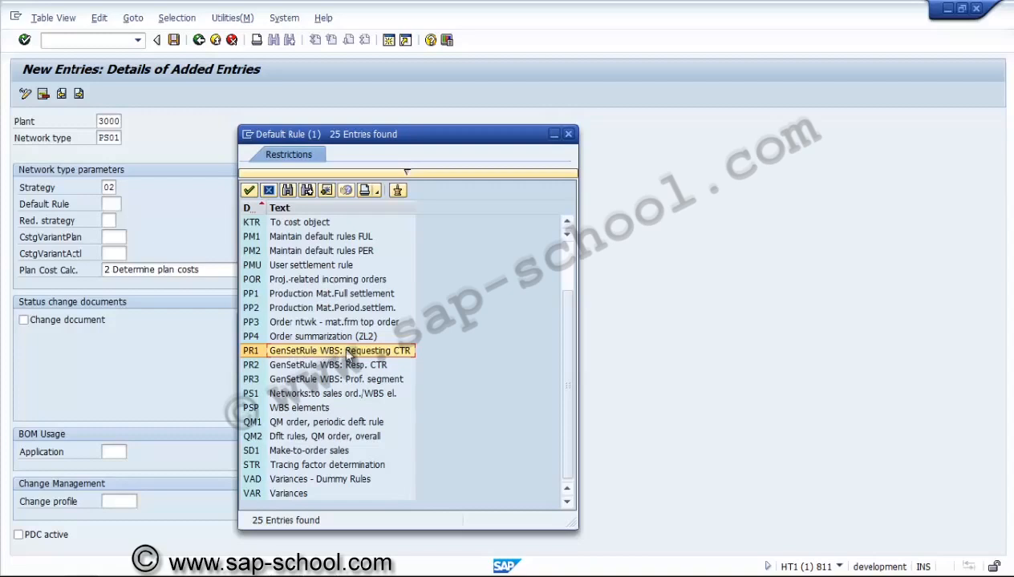
{"action": "double_click", "coordinate": [345, 351]}
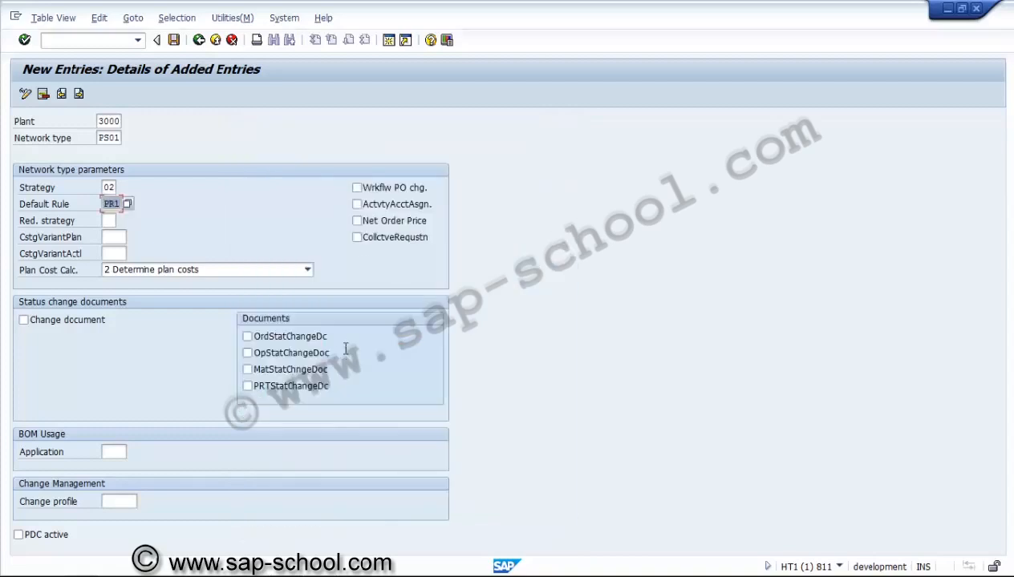
Step: Set the default rule to PS1, Networks:to sales ord./WBS el., from the list of available rules
{"action": "left_click", "coordinate": [127, 205]}
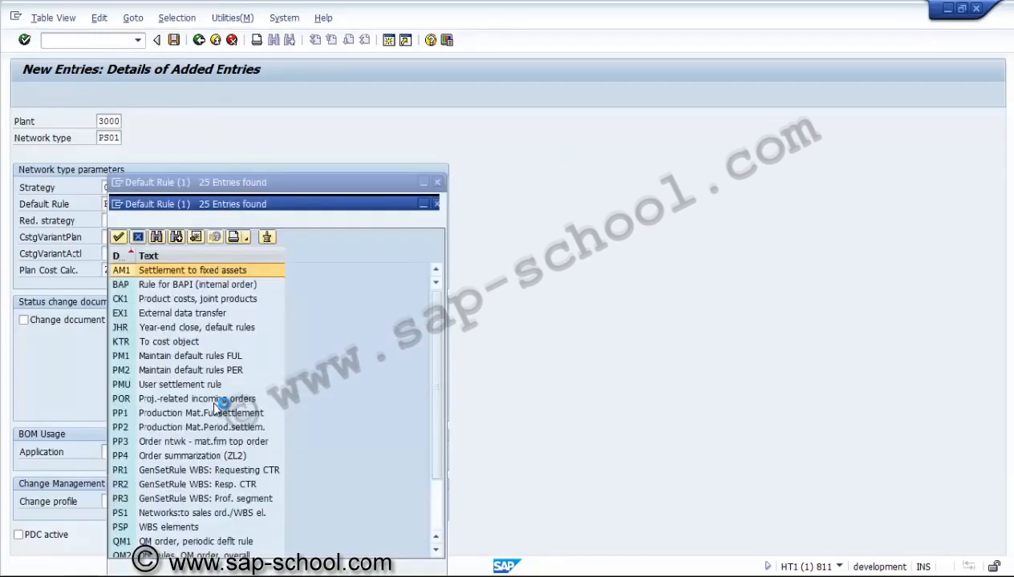
{"action": "left_click", "coordinate": [163, 513]}
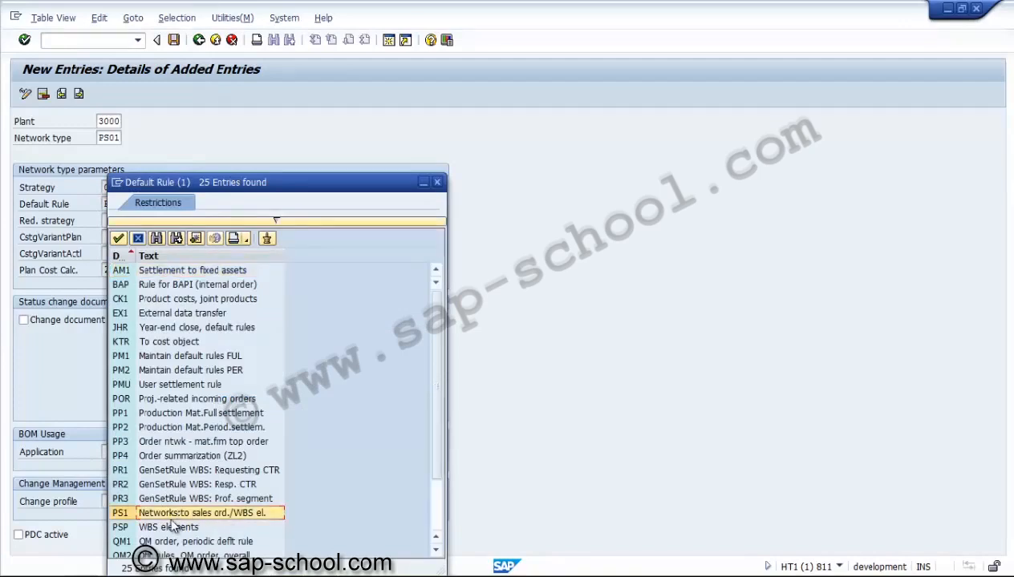
{"action": "double_click", "coordinate": [246, 514]}
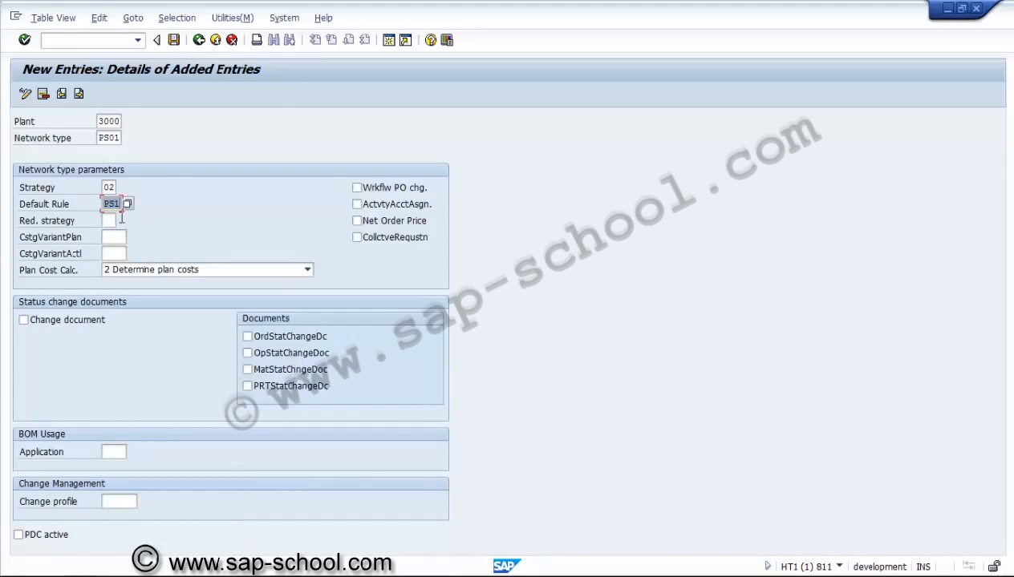
{"action": "left_click", "coordinate": [110, 207]}
Step: Set the planned costing variant to PS02, Network - planned
{"action": "left_click", "coordinate": [109, 221]}
{"action": "left_click", "coordinate": [113, 237]}
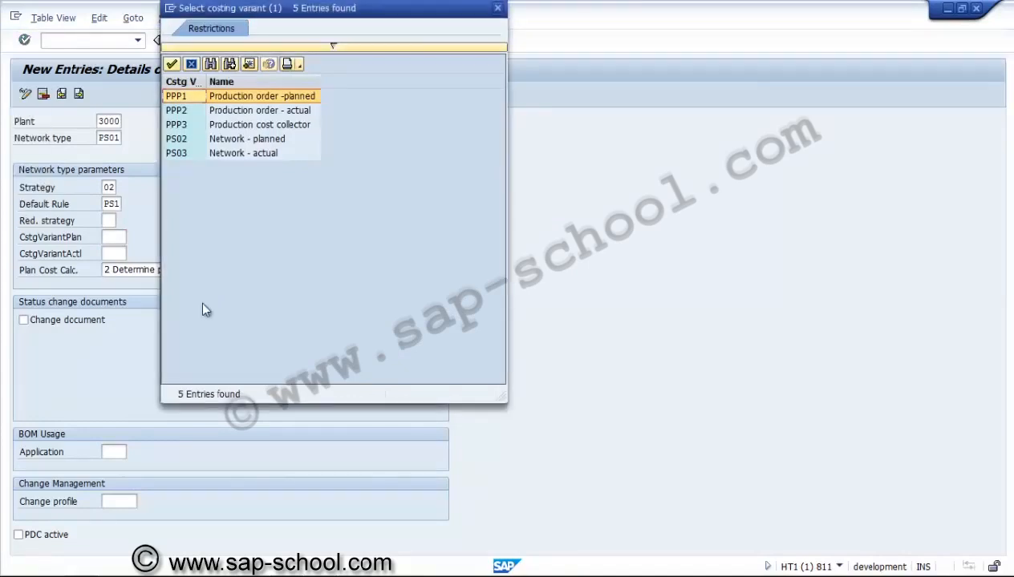
{"action": "left_click", "coordinate": [223, 140]}
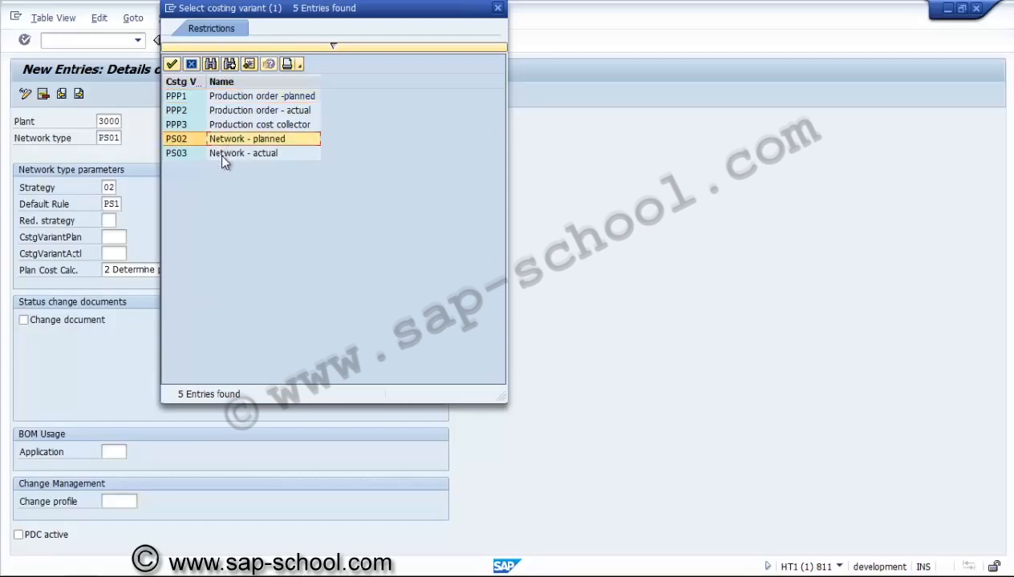
{"action": "left_click", "coordinate": [223, 154]}
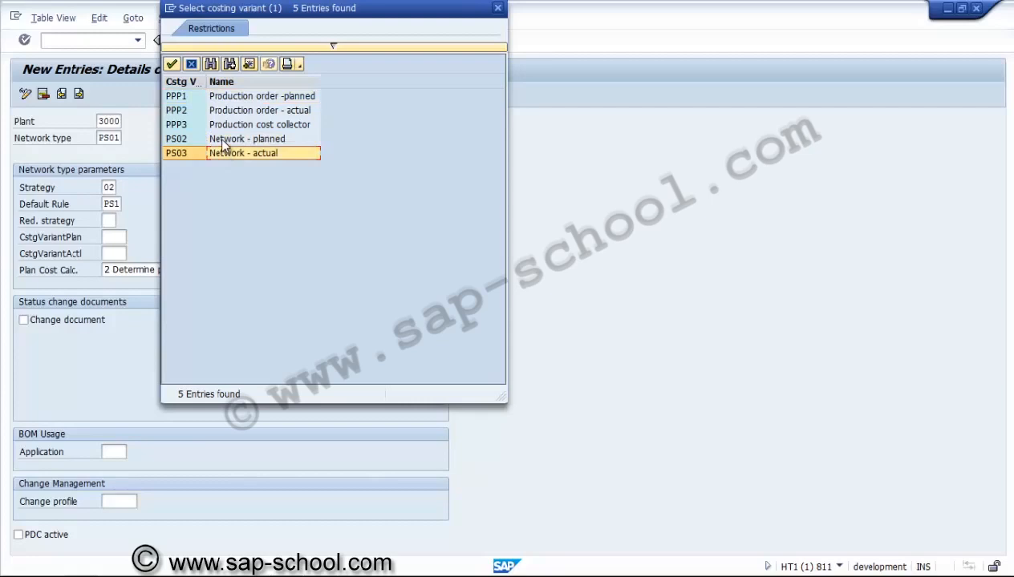
{"action": "left_click", "coordinate": [224, 141]}
{"action": "double_click", "coordinate": [221, 141]}
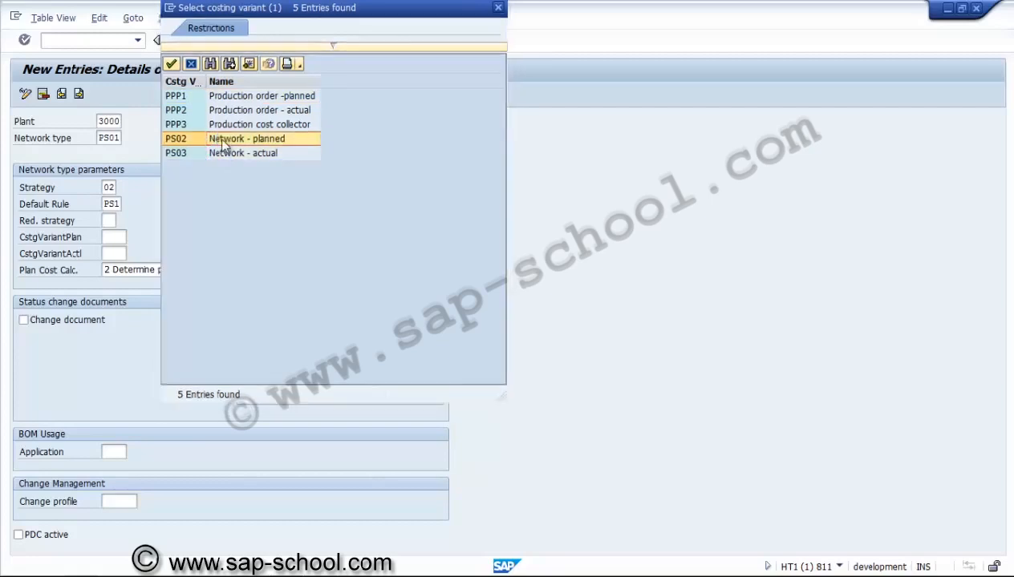
Step: Set the actual costing variant to PS03, Network - actual, and choose 2 Determine plan costs as the plan cost calculation
{"action": "left_click", "coordinate": [117, 252]}
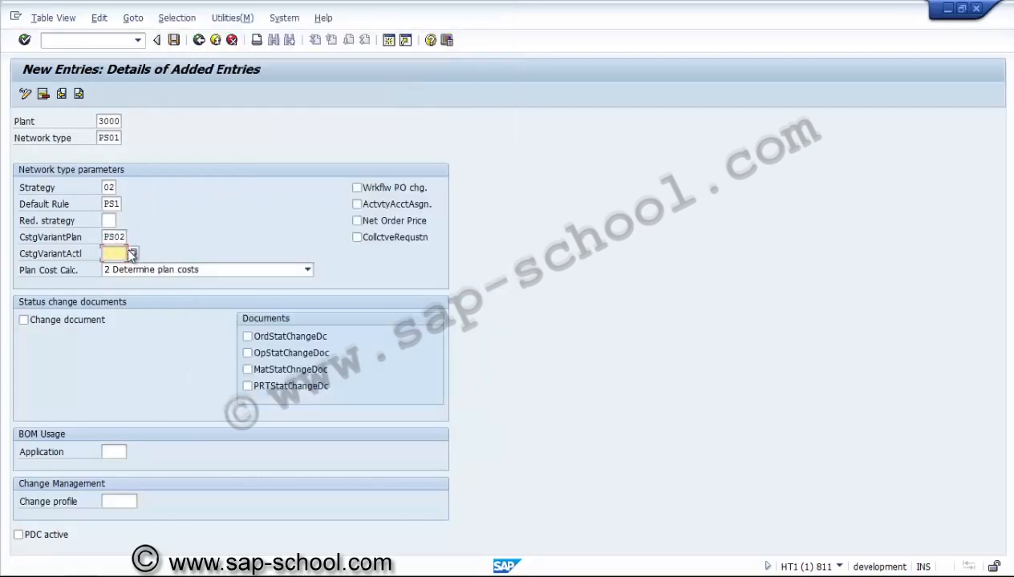
{"action": "key", "text": "Return"}
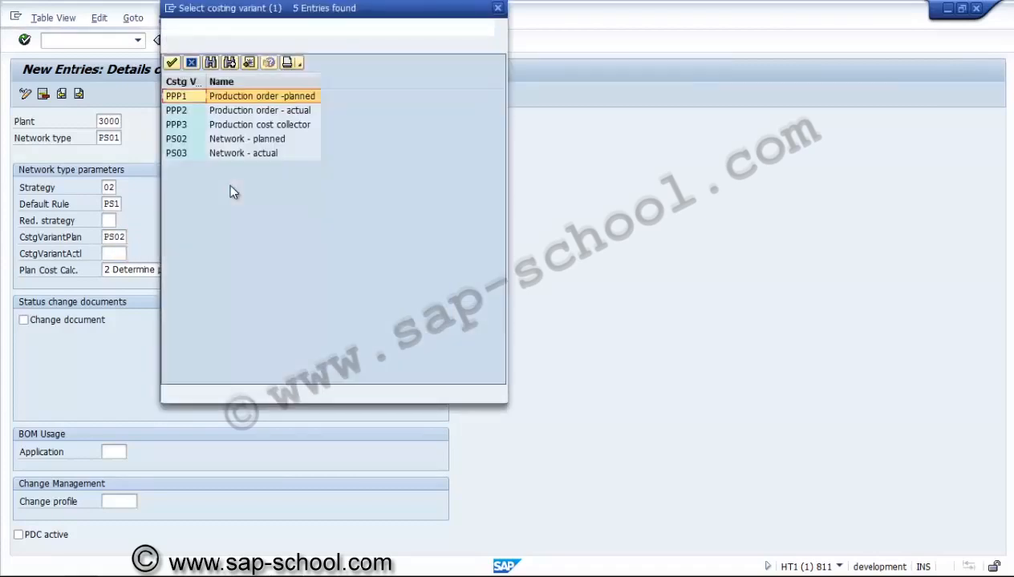
{"action": "double_click", "coordinate": [246, 151]}
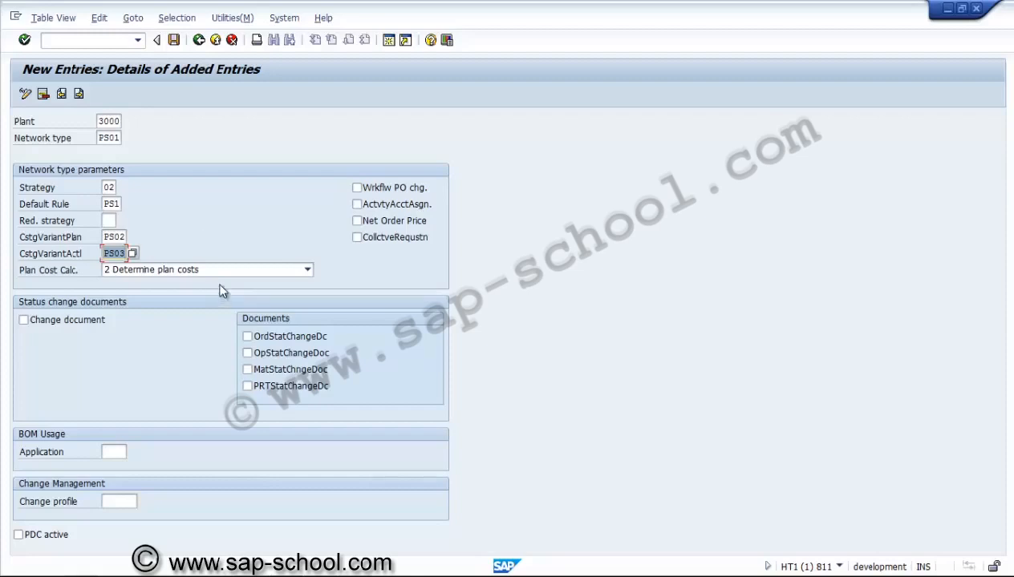
{"action": "left_click", "coordinate": [225, 272]}
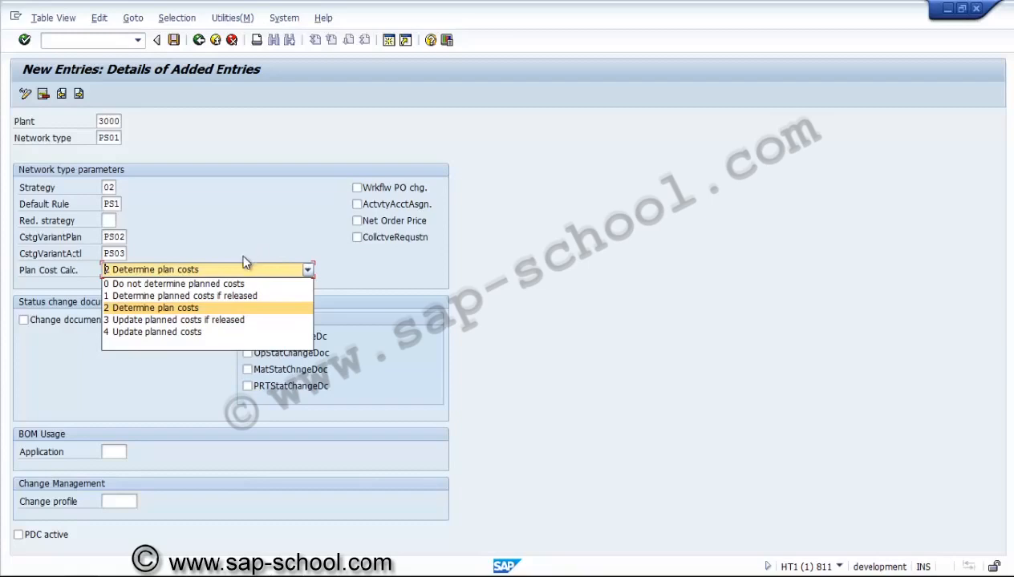
{"action": "left_click", "coordinate": [210, 312]}
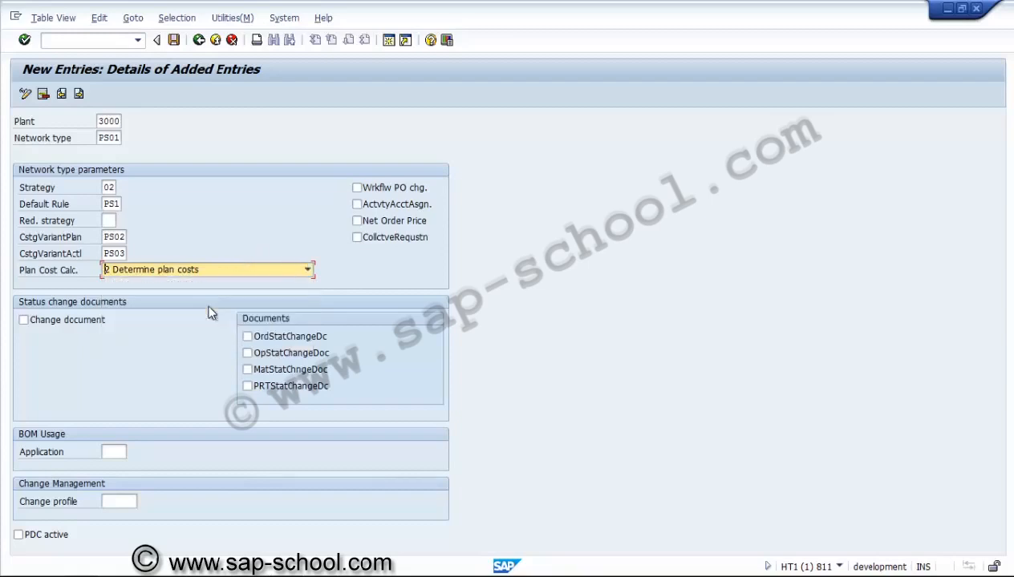
Step: Activate change documents with order, operation, material and PRT status changes, plus activity account assignment and net order price
{"action": "left_click", "coordinate": [69, 327]}
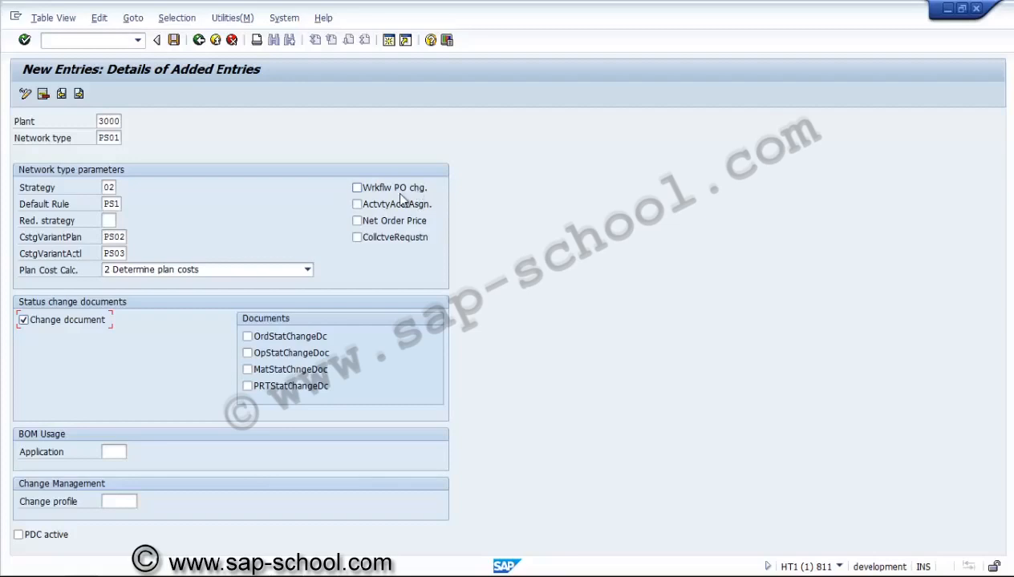
{"action": "left_click", "coordinate": [381, 206]}
{"action": "left_click", "coordinate": [377, 227]}
{"action": "left_click", "coordinate": [282, 340]}
{"action": "left_click", "coordinate": [282, 353]}
{"action": "left_click", "coordinate": [282, 370]}
{"action": "left_click", "coordinate": [284, 388]}
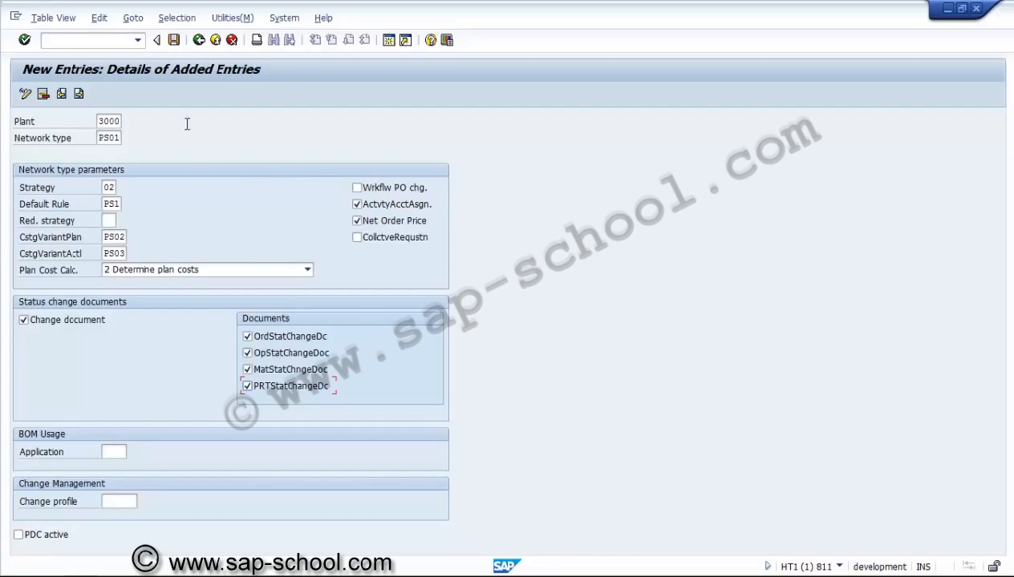
Step: Save the new network type parameters in a new customizing request with the short description "PS - Network type settings"
{"action": "left_click", "coordinate": [175, 41]}
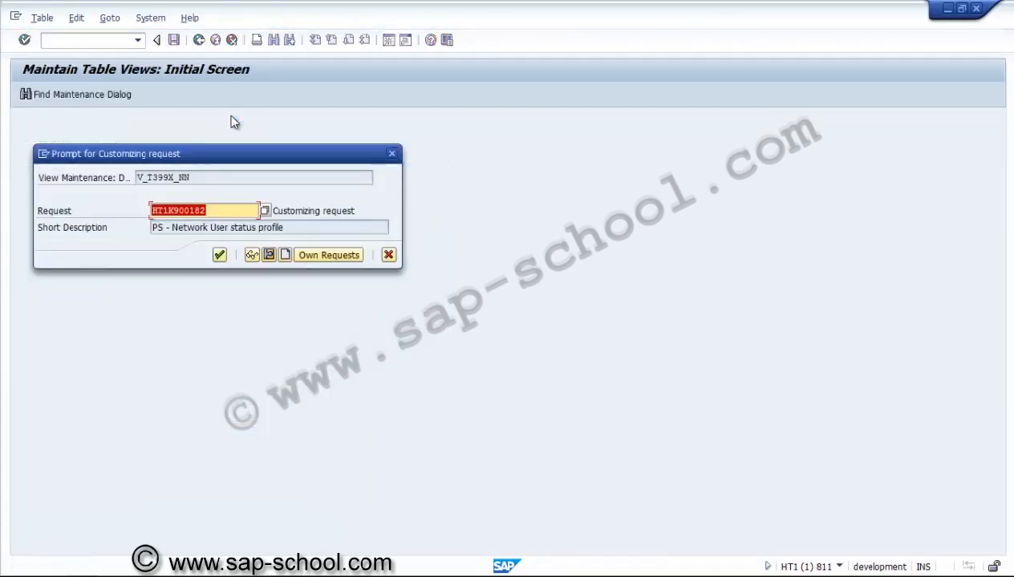
{"action": "left_click", "coordinate": [285, 255]}
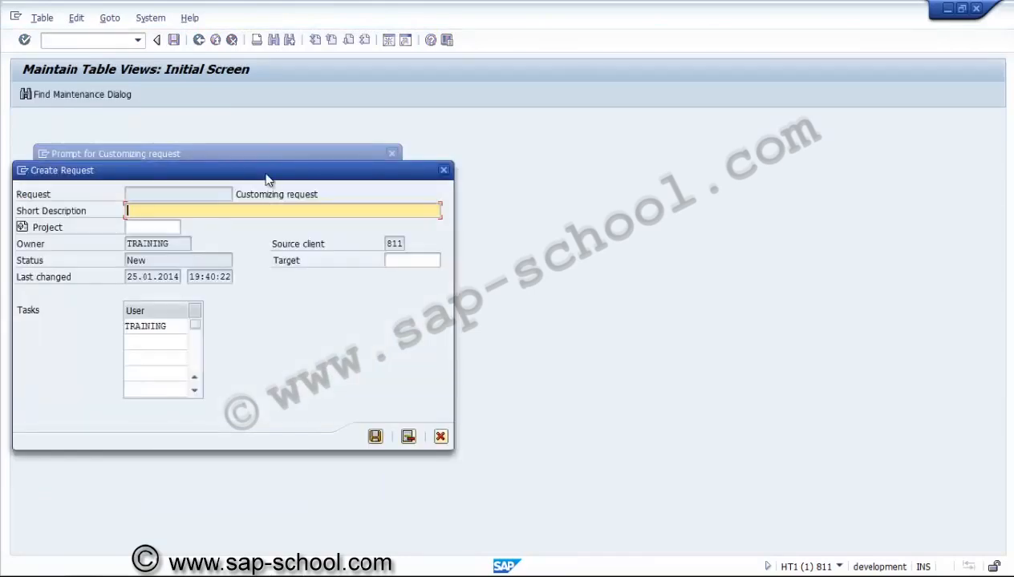
{"action": "type", "text": "PS - Network type settings"}
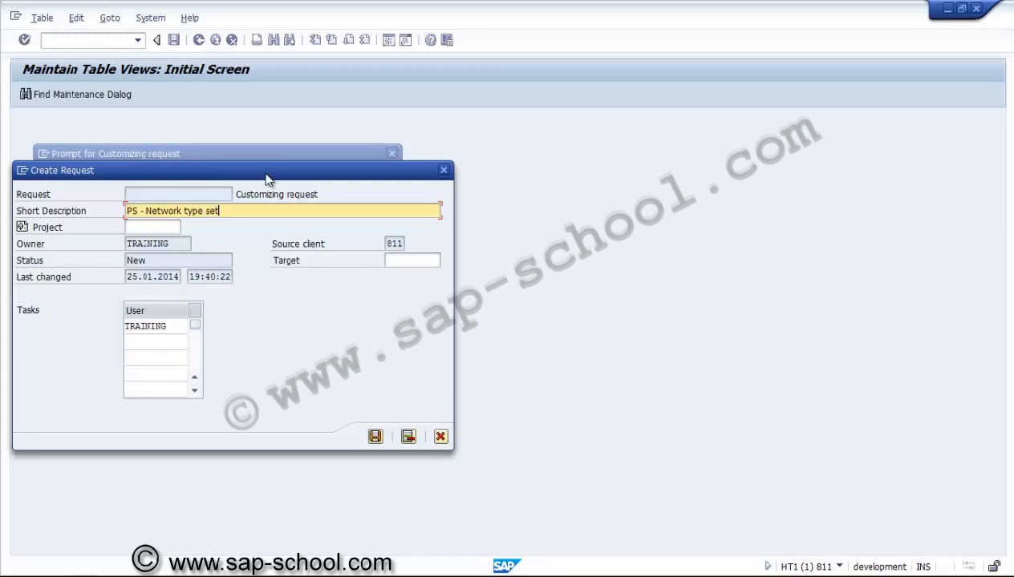
{"action": "left_click", "coordinate": [374, 436]}
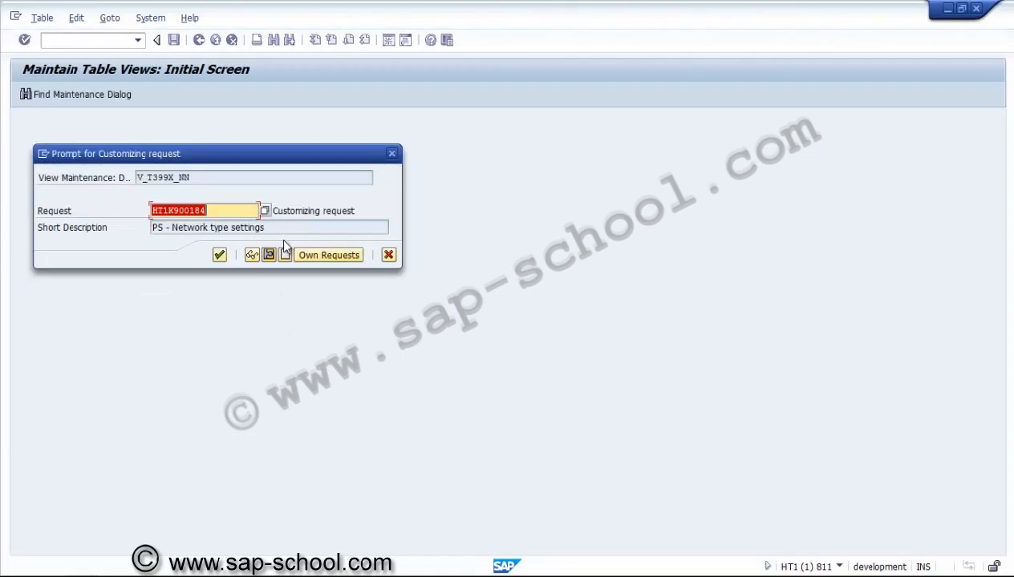
{"action": "left_click", "coordinate": [220, 255]}
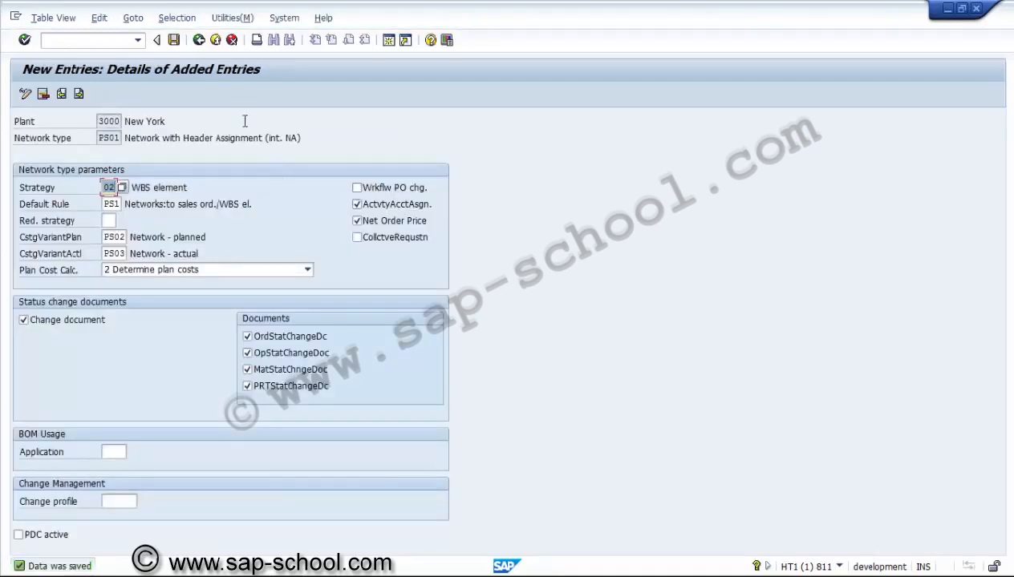
Step: Return to the parameter overview and open the details of the plant 3000, network type PS02 entry
{"action": "left_click", "coordinate": [198, 40]}
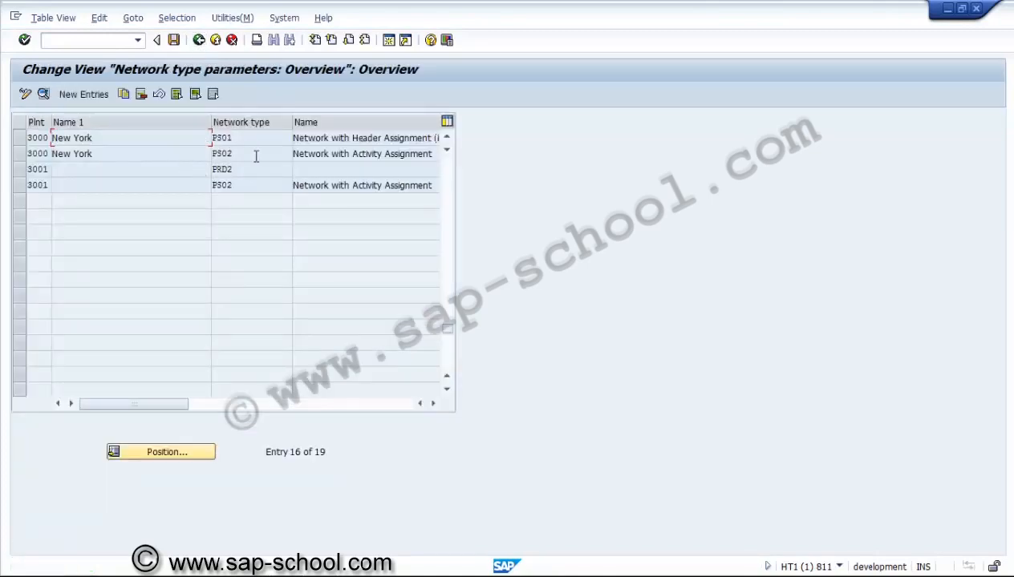
{"action": "left_click", "coordinate": [446, 140]}
{"action": "left_click", "coordinate": [446, 140]}
{"action": "left_click", "coordinate": [446, 139]}
{"action": "left_click", "coordinate": [446, 140]}
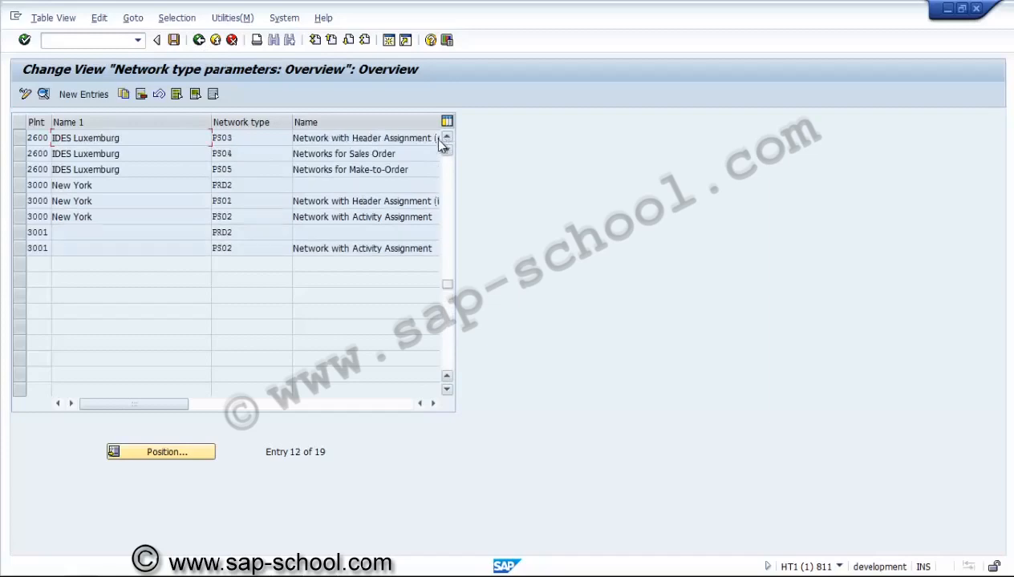
{"action": "left_click", "coordinate": [170, 200]}
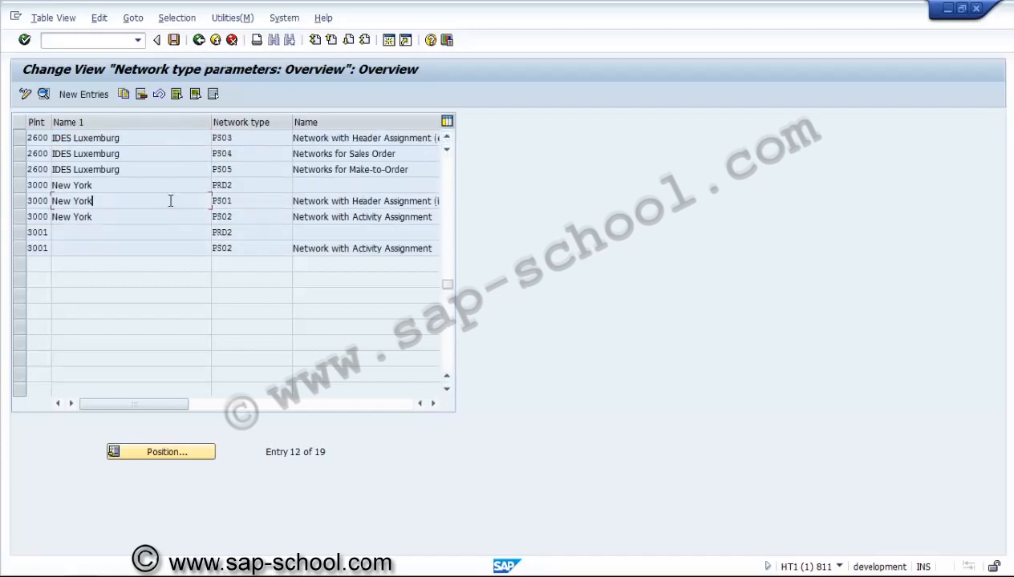
{"action": "left_click", "coordinate": [164, 218]}
{"action": "left_click", "coordinate": [21, 216]}
{"action": "left_click", "coordinate": [45, 95]}
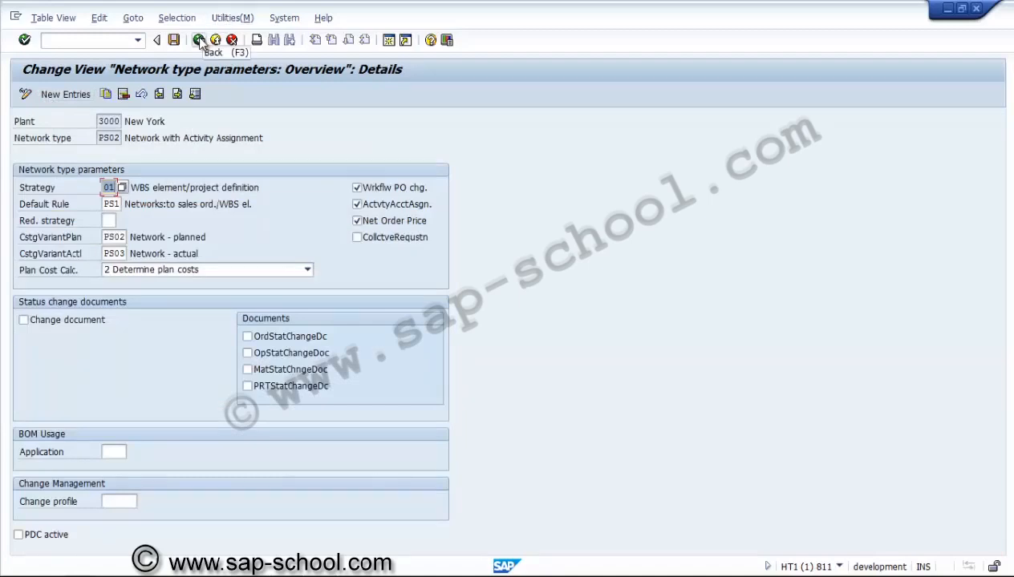
Step: Deactivate the purchase order change workflow for PS02 and activate change documents with all four status change document options
{"action": "left_click", "coordinate": [357, 189]}
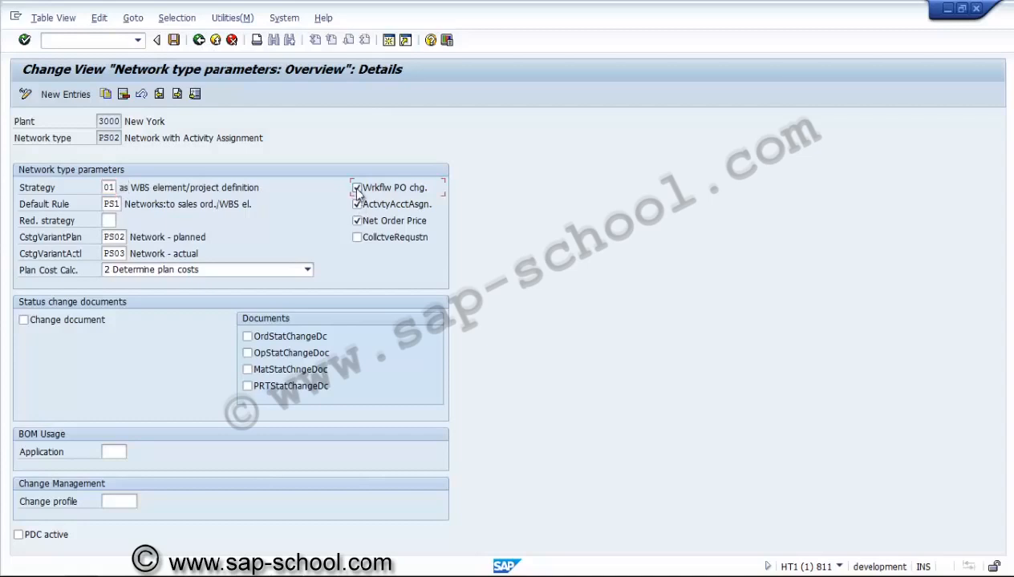
{"action": "left_click", "coordinate": [97, 319]}
{"action": "left_click", "coordinate": [249, 337]}
{"action": "left_click", "coordinate": [248, 368]}
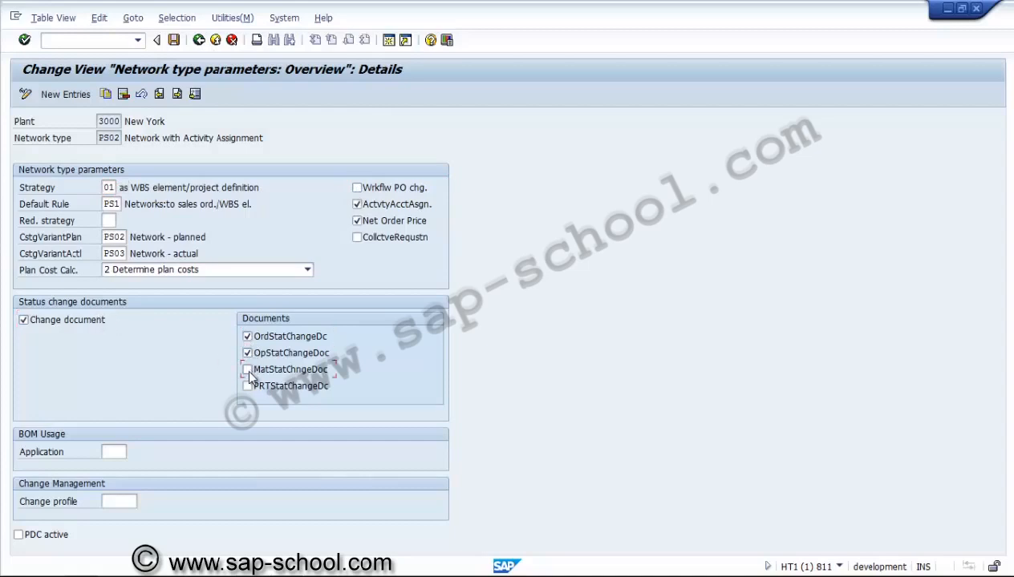
{"action": "left_click", "coordinate": [248, 385]}
Step: Set the PS02 settlement strategy to 02, WBS element, save the parameters, and return to the overview with the row deselected
{"action": "left_click", "coordinate": [119, 204]}
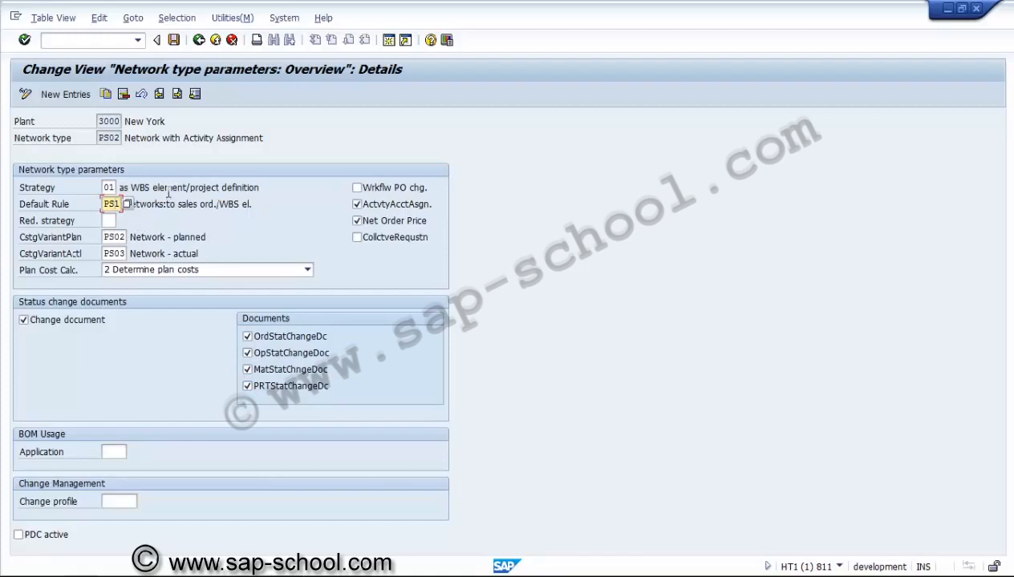
{"action": "left_click", "coordinate": [113, 187]}
{"action": "left_click", "coordinate": [122, 188]}
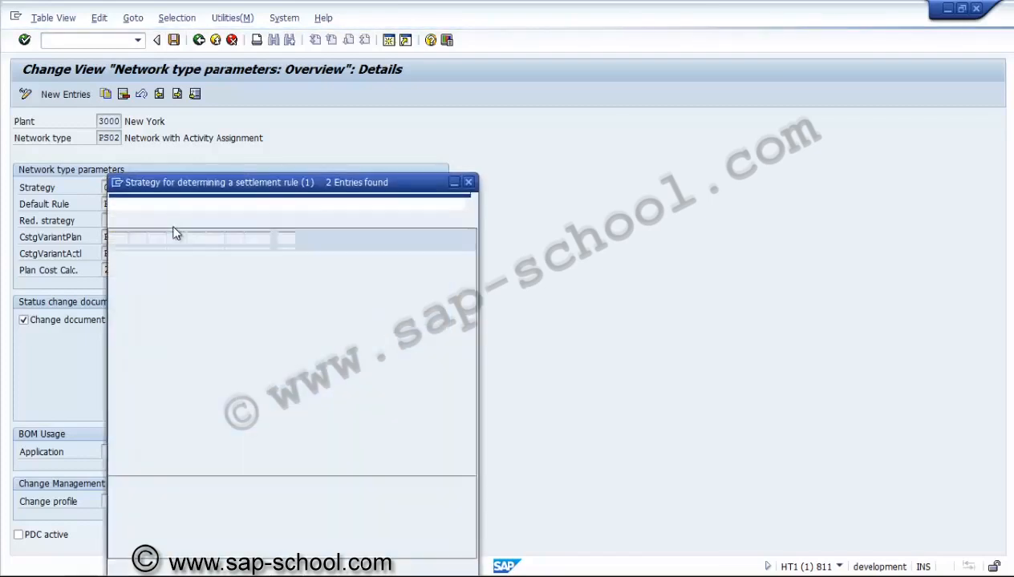
{"action": "double_click", "coordinate": [127, 286]}
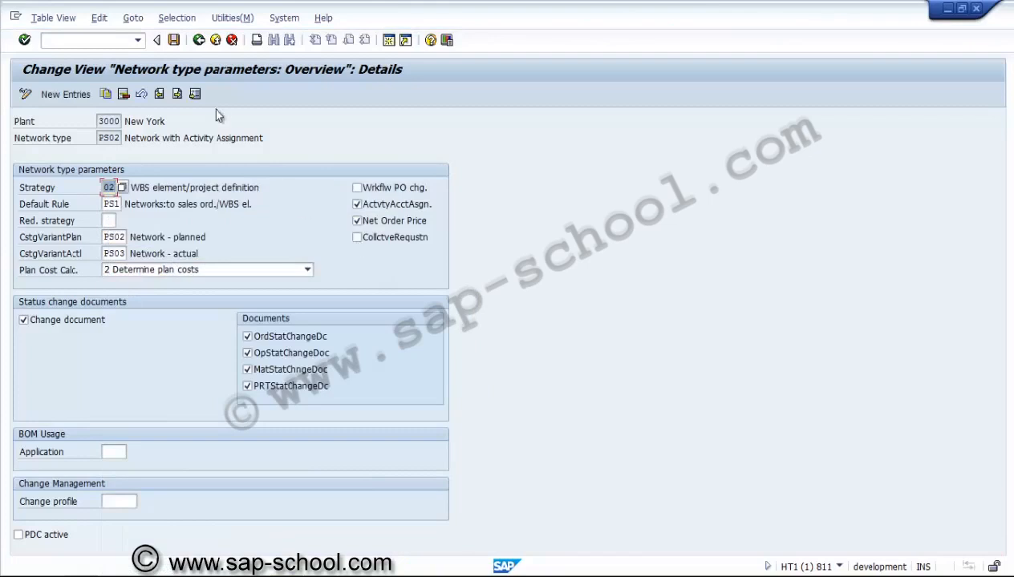
{"action": "left_click", "coordinate": [173, 39]}
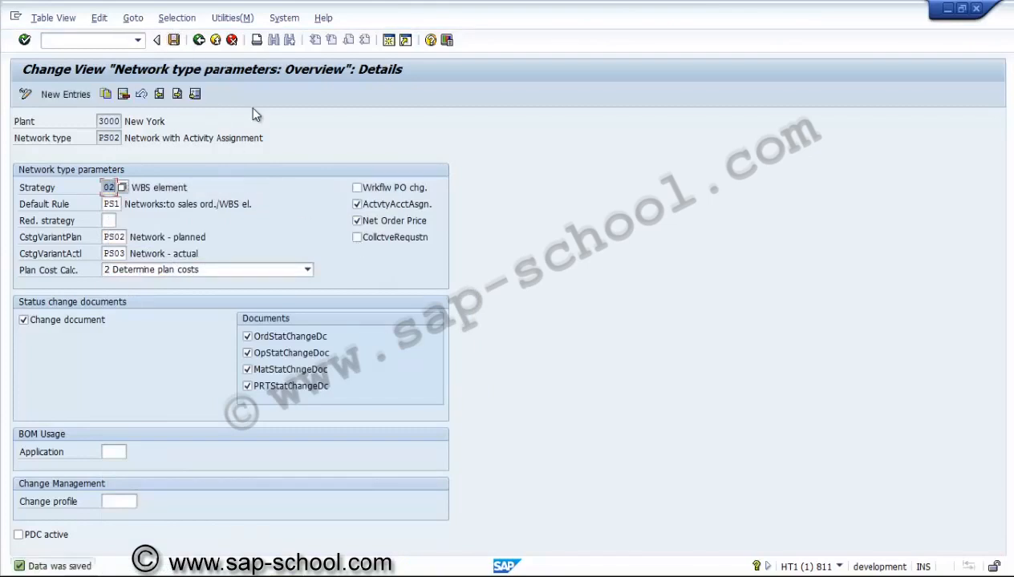
{"action": "left_click", "coordinate": [201, 45]}
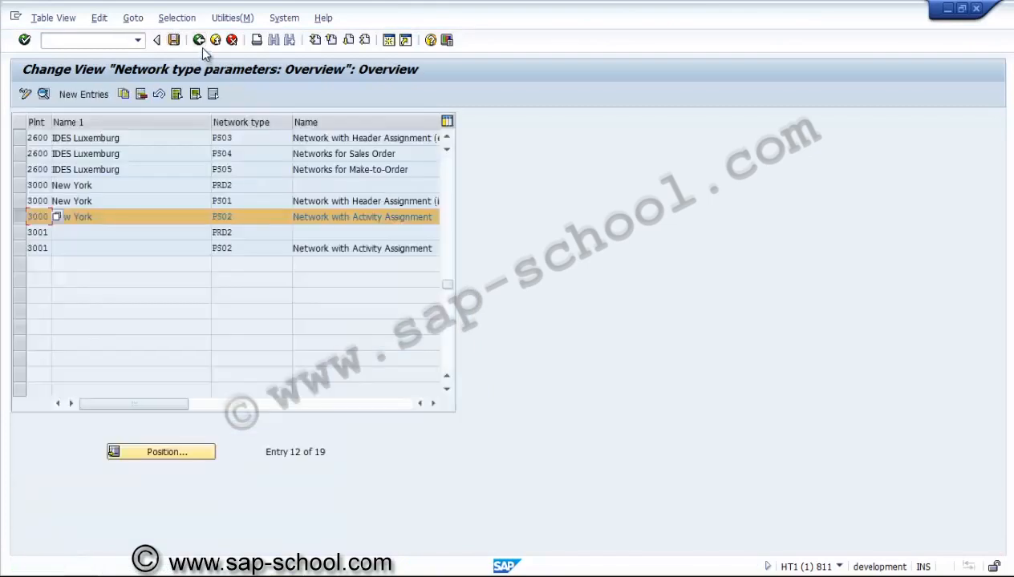
{"action": "left_click", "coordinate": [34, 220]}
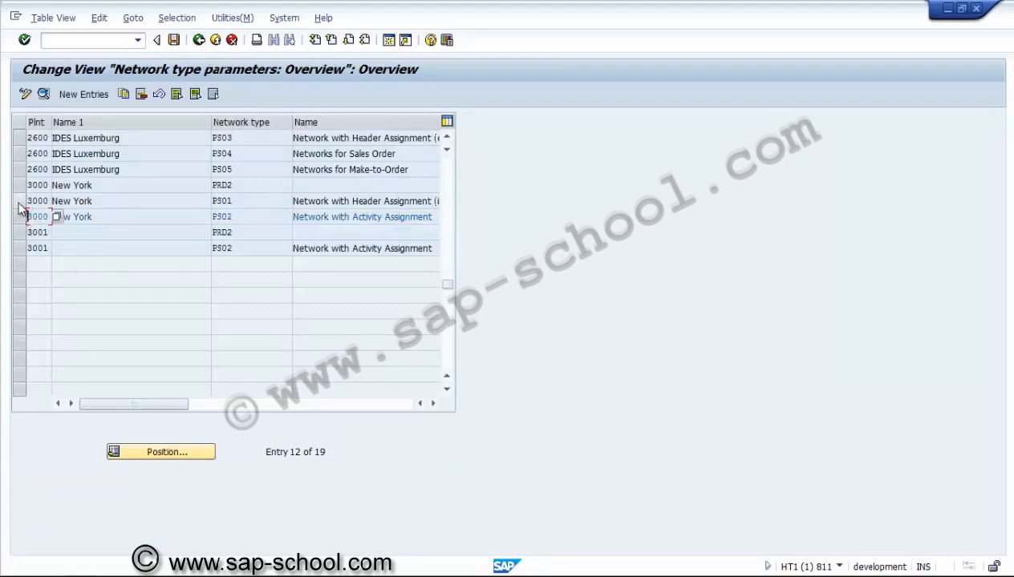
Step: Try to copy the plant 3000 parameter entries for network types PS01 and PS02 to plant 3001
{"action": "left_click", "coordinate": [19, 200]}
{"action": "left_click", "coordinate": [20, 216]}
{"action": "left_click", "coordinate": [122, 94]}
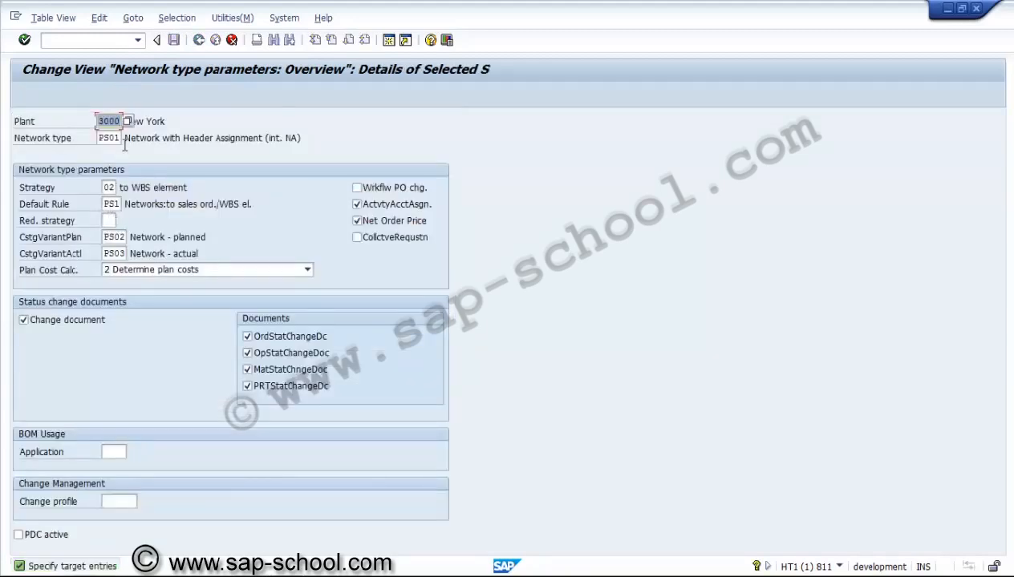
{"action": "type", "text": "300"}
{"action": "key", "text": "Return"}
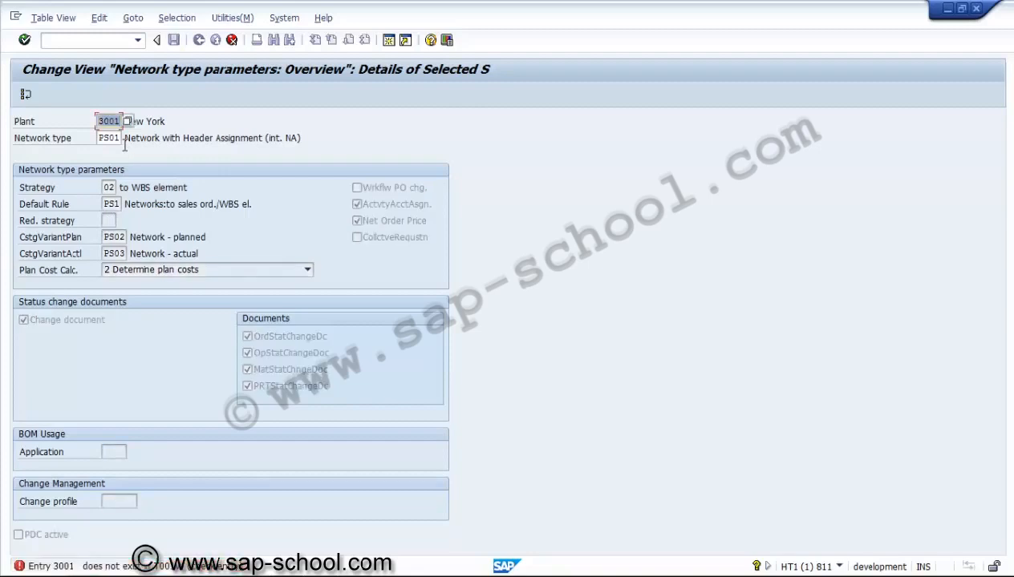
{"action": "key", "text": "Return"}
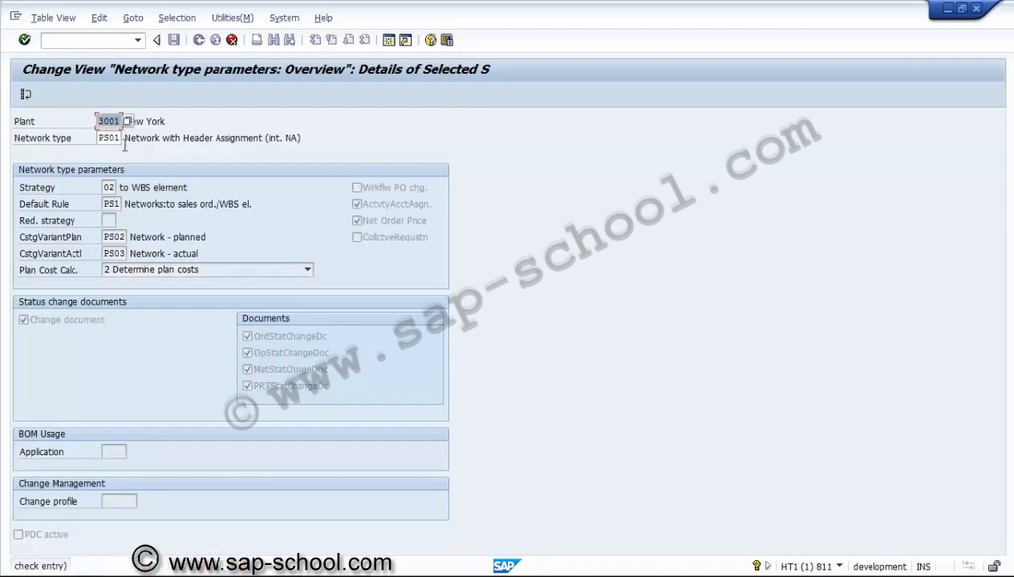
{"action": "left_click", "coordinate": [26, 94]}
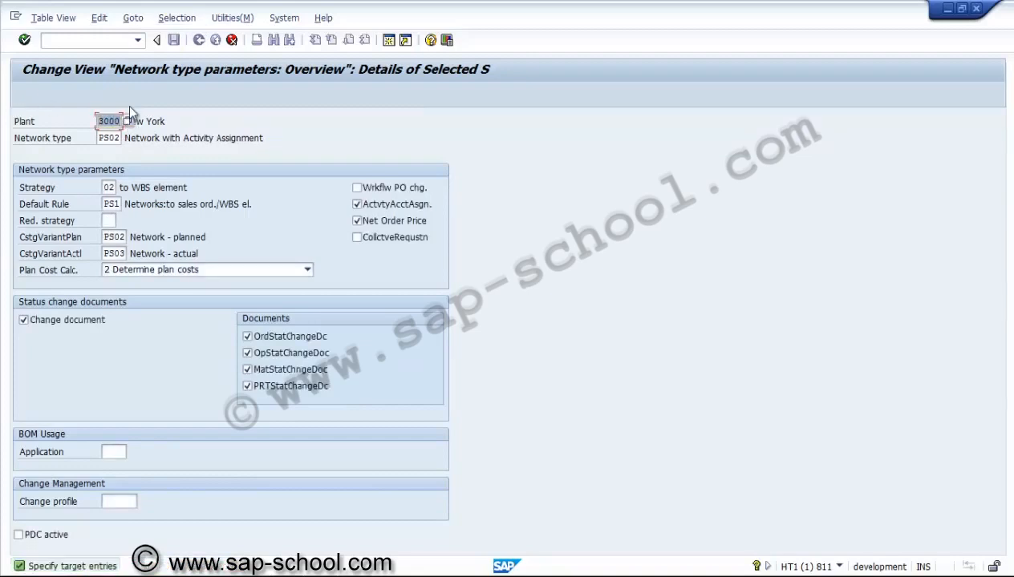
{"action": "left_click", "coordinate": [232, 39]}
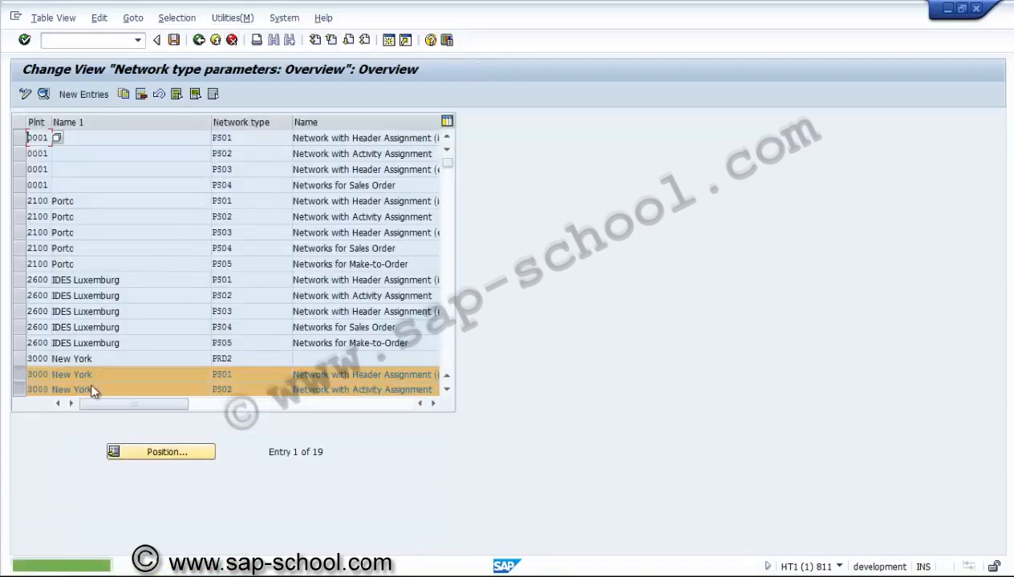
Step: Deselect both plant 3000 rows, save the network type parameters, and return to the implementation guide
{"action": "left_click", "coordinate": [447, 390]}
{"action": "left_click", "coordinate": [446, 390]}
{"action": "left_click", "coordinate": [447, 390]}
{"action": "left_click", "coordinate": [446, 390]}
{"action": "left_click", "coordinate": [447, 390]}
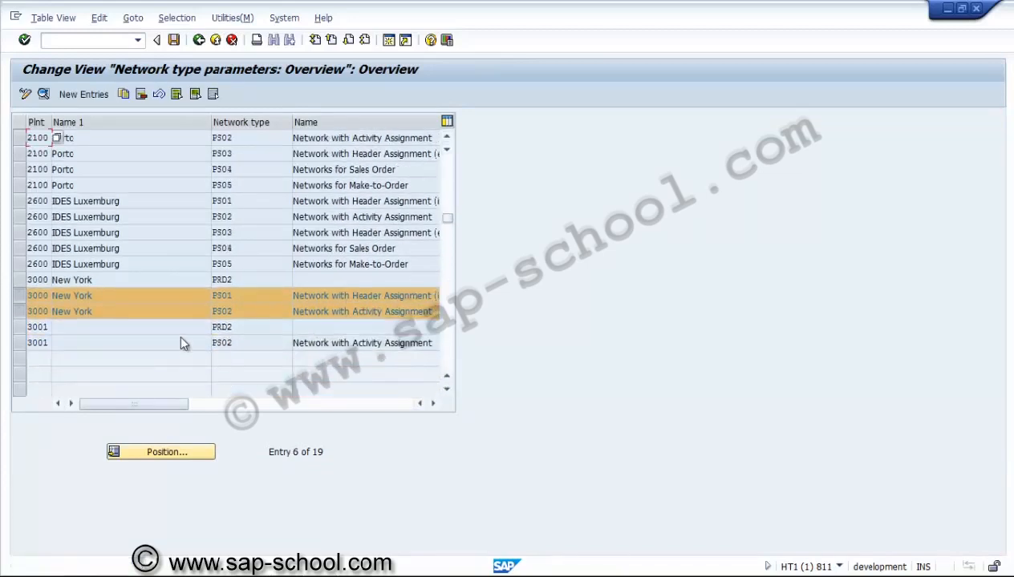
{"action": "left_click", "coordinate": [20, 313]}
{"action": "left_click", "coordinate": [20, 295]}
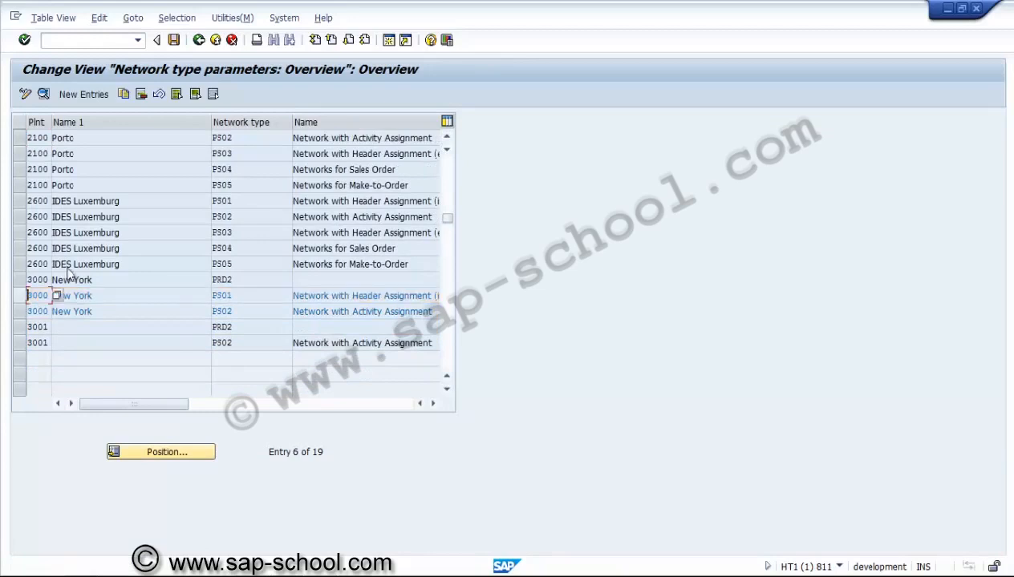
{"action": "left_click", "coordinate": [175, 41]}
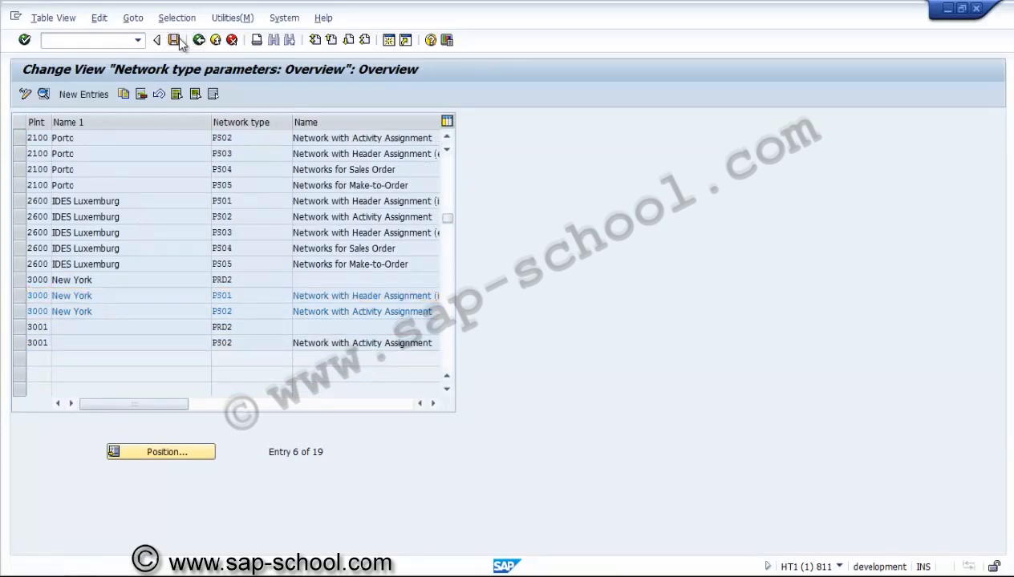
{"action": "left_click", "coordinate": [200, 41]}
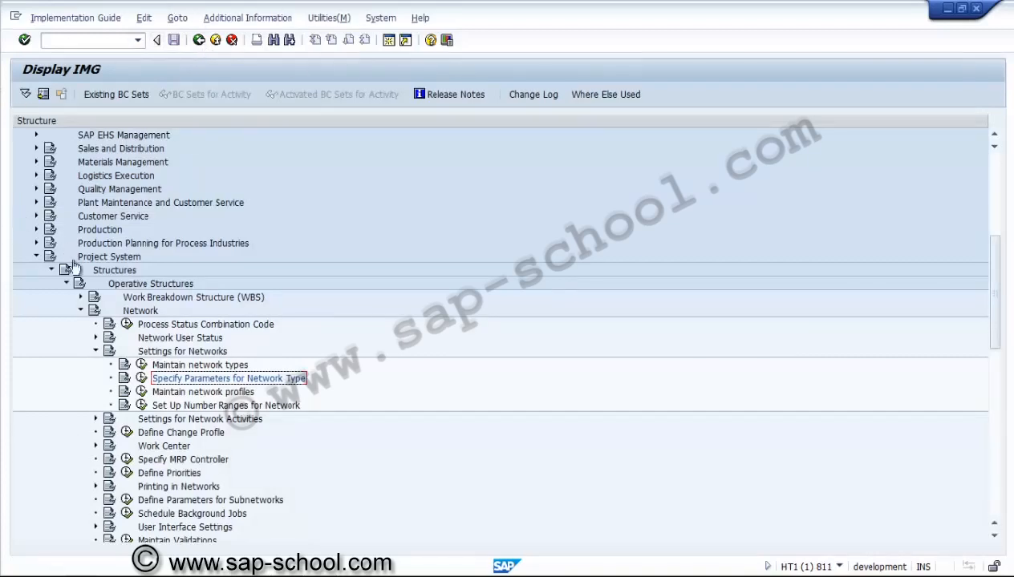
Step: Open the network profile maintenance, view the details of profile 0000001, and try to copy it from there
{"action": "left_click", "coordinate": [142, 392]}
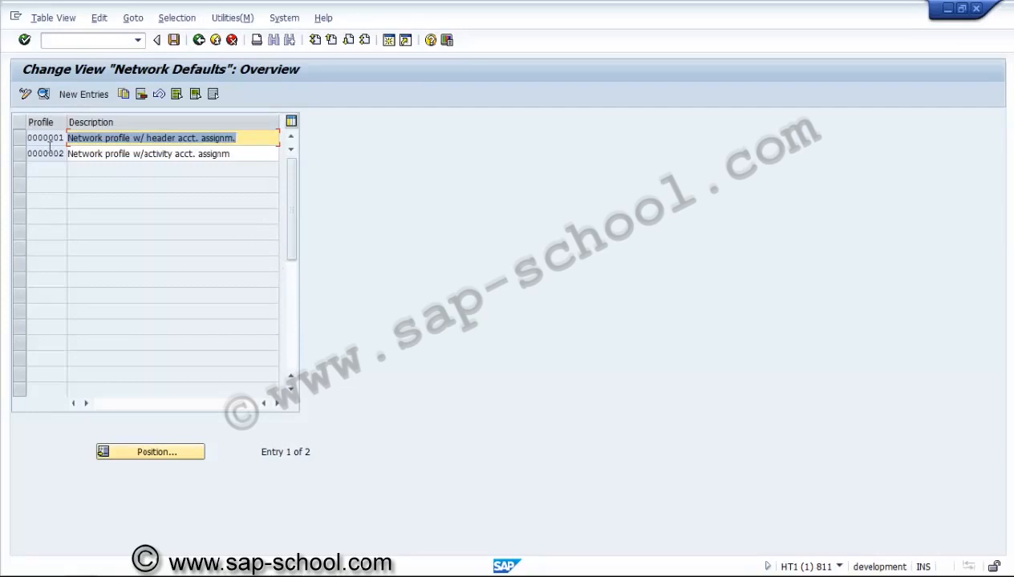
{"action": "left_click", "coordinate": [28, 139]}
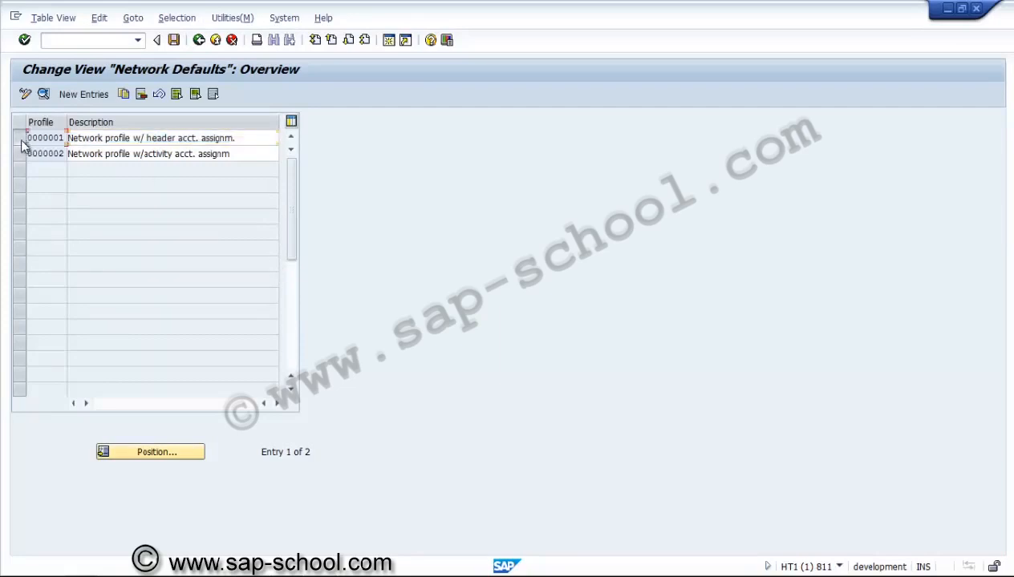
{"action": "left_click", "coordinate": [43, 94]}
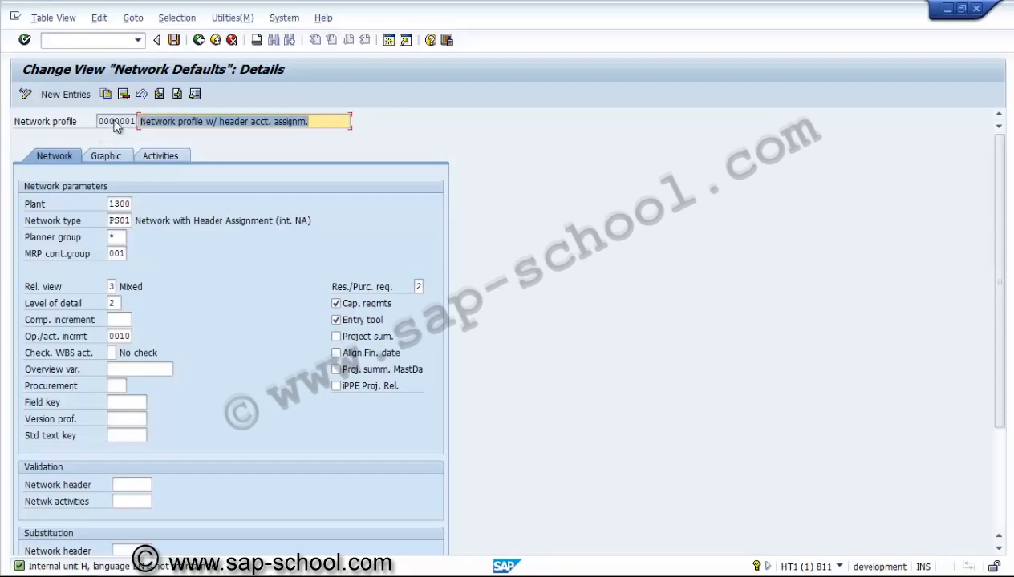
{"action": "left_click", "coordinate": [106, 94]}
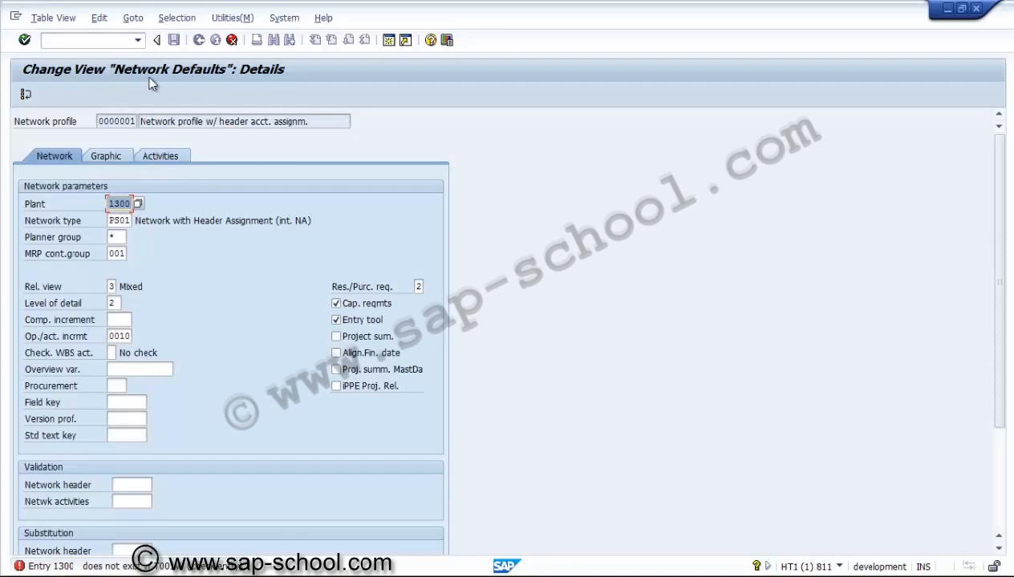
{"action": "left_click", "coordinate": [25, 94]}
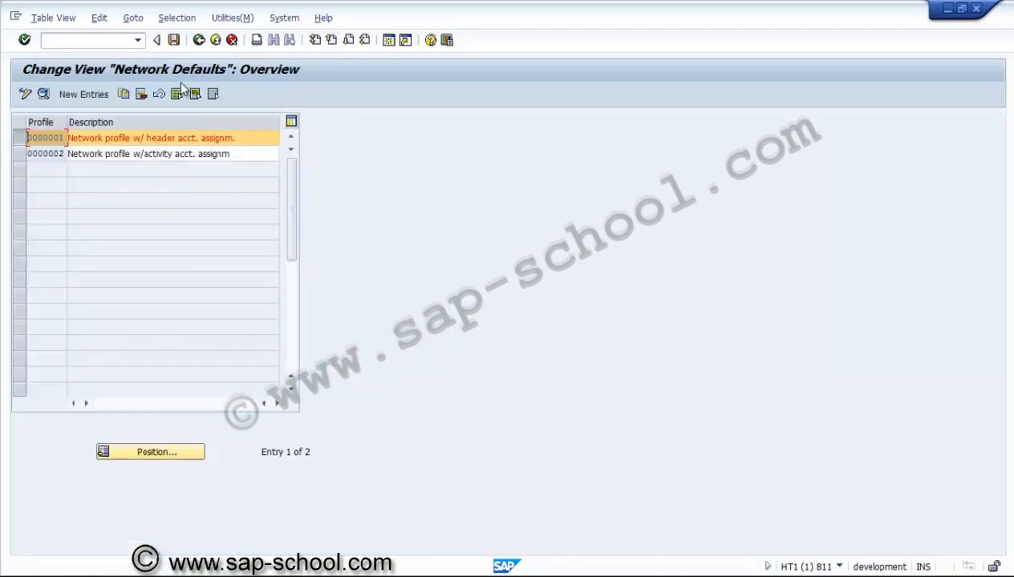
Step: Copy network profile 0000001 from the overview and enter 3000PS1 as the new profile key
{"action": "left_click", "coordinate": [125, 98]}
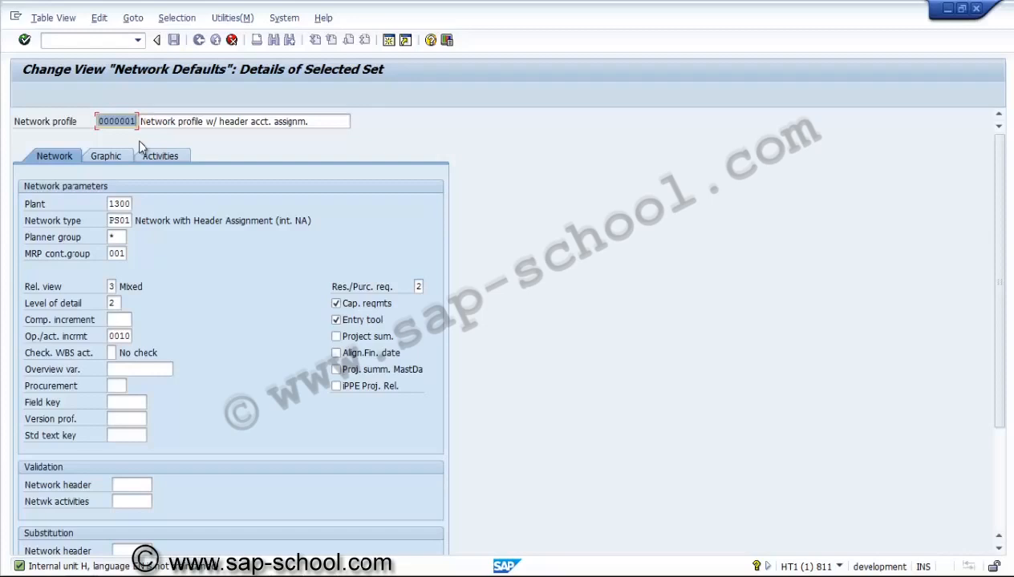
{"action": "type", "text": "3000PS0"}
{"action": "key", "text": "BackSpace"}
{"action": "type", "text": "1"}
Step: Change the new network profile's description to "Network profile - 3000"
{"action": "left_click", "coordinate": [309, 121]}
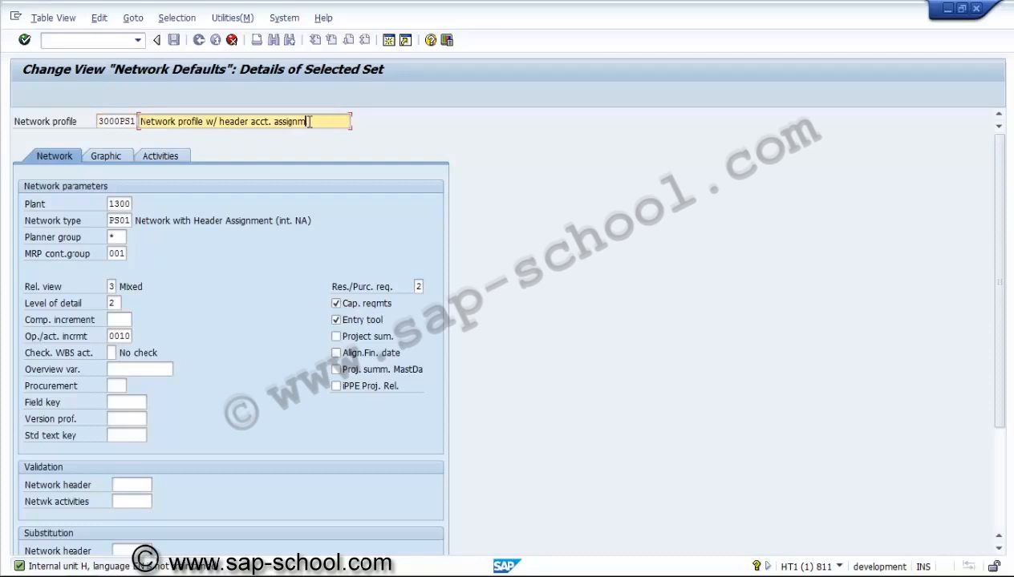
{"action": "key", "text": "BackSpace"}
{"action": "key", "text": "BackSpace"}
{"action": "key", "text": "BackSpace"}
{"action": "key", "text": "BackSpace"}
{"action": "key", "text": "BackSpace"}
{"action": "key", "text": "BackSpace"}
{"action": "key", "text": "BackSpace"}
{"action": "key", "text": "BackSpace"}
{"action": "key", "text": "BackSpace"}
{"action": "key", "text": "BackSpace"}
{"action": "key", "text": "BackSpace"}
{"action": "key", "text": "BackSpace"}
{"action": "key", "text": "BackSpace"}
{"action": "key", "text": "BackSpace"}
{"action": "key", "text": "BackSpace"}
{"action": "key", "text": "BackSpace"}
{"action": "key", "text": "BackSpace"}
{"action": "key", "text": "BackSpace"}
{"action": "key", "text": "BackSpace"}
{"action": "key", "text": "BackSpace"}
{"action": "key", "text": "BackSpace"}
{"action": "key", "text": "BackSpace"}
{"action": "key", "text": "BackSpace"}
{"action": "key", "text": "BackSpace"}
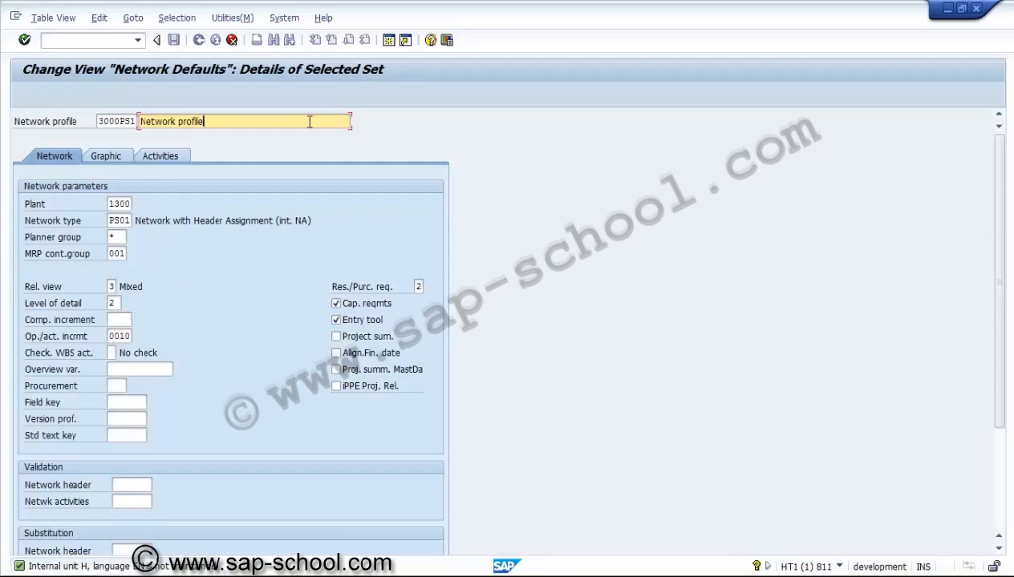
{"action": "type", "text": "- 3000"}
Step: Set the plant of profile 3000PS1 to 3000 and keep network type PS01
{"action": "left_click", "coordinate": [131, 203]}
{"action": "key", "text": "BackSpace"}
{"action": "key", "text": "BackSpace"}
{"action": "key", "text": "BackSpace"}
{"action": "key", "text": "BackSpace"}
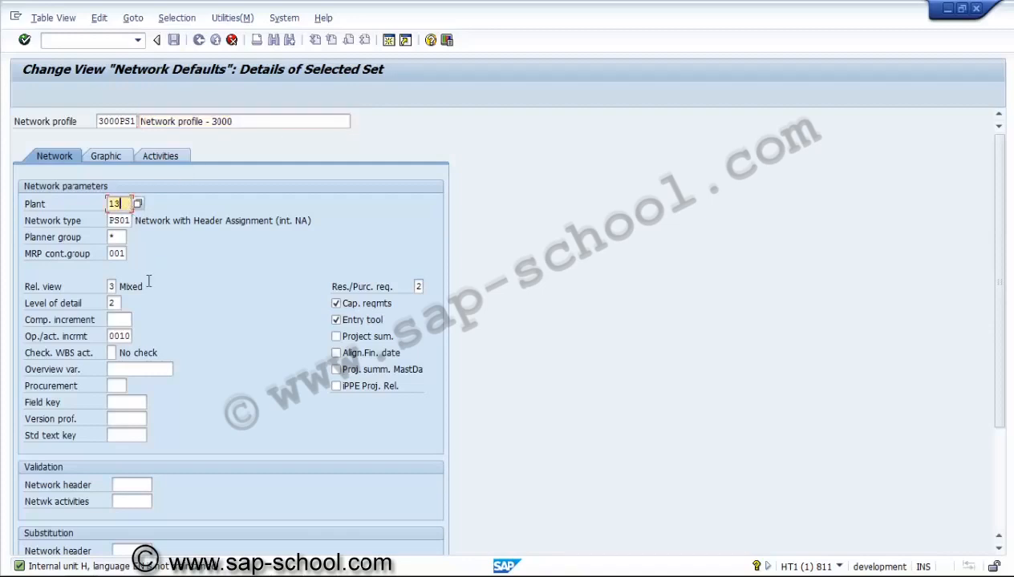
{"action": "type", "text": "3000"}
{"action": "left_click", "coordinate": [125, 222]}
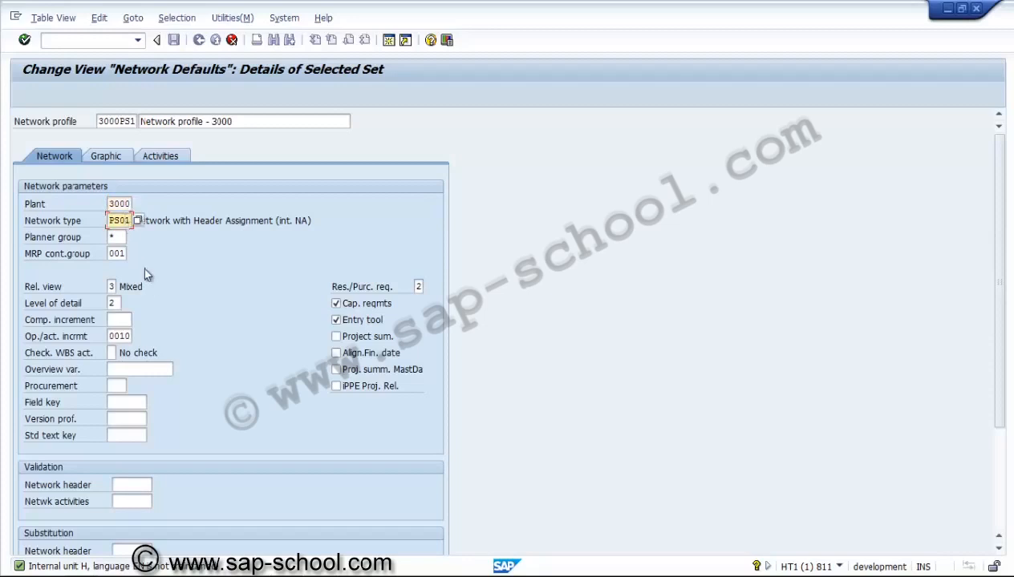
Step: Clear the planner group and choose RPA as the MRP controller group from the plant 3000 values
{"action": "left_click", "coordinate": [120, 237]}
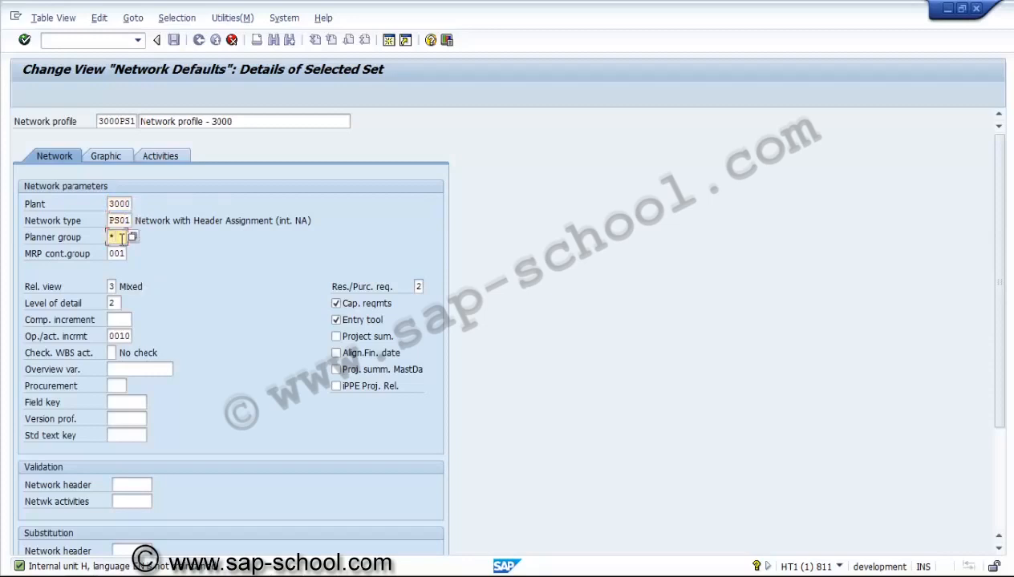
{"action": "key", "text": "BackSpace"}
{"action": "left_click", "coordinate": [120, 252]}
{"action": "key", "text": "Return"}
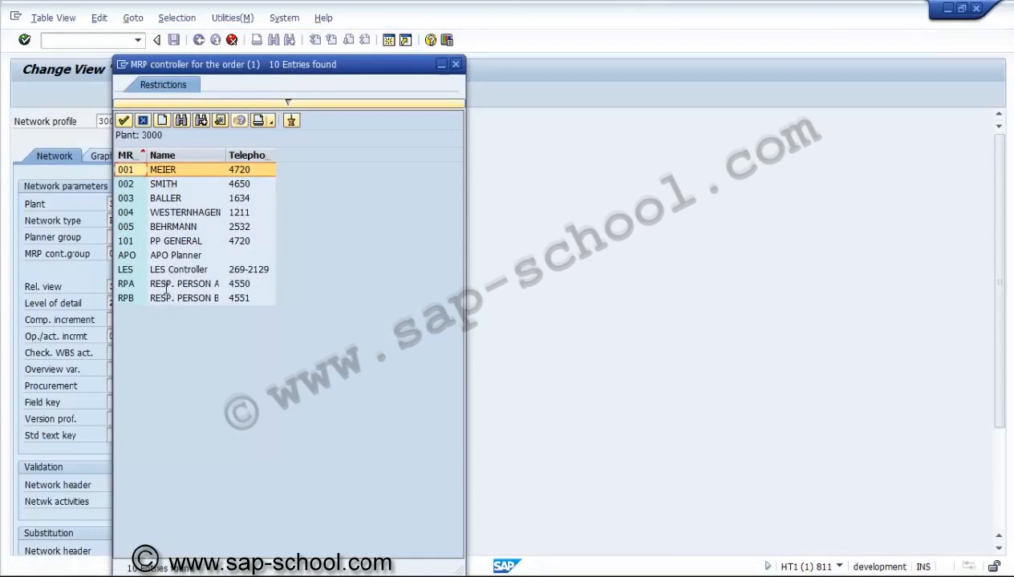
{"action": "double_click", "coordinate": [166, 285]}
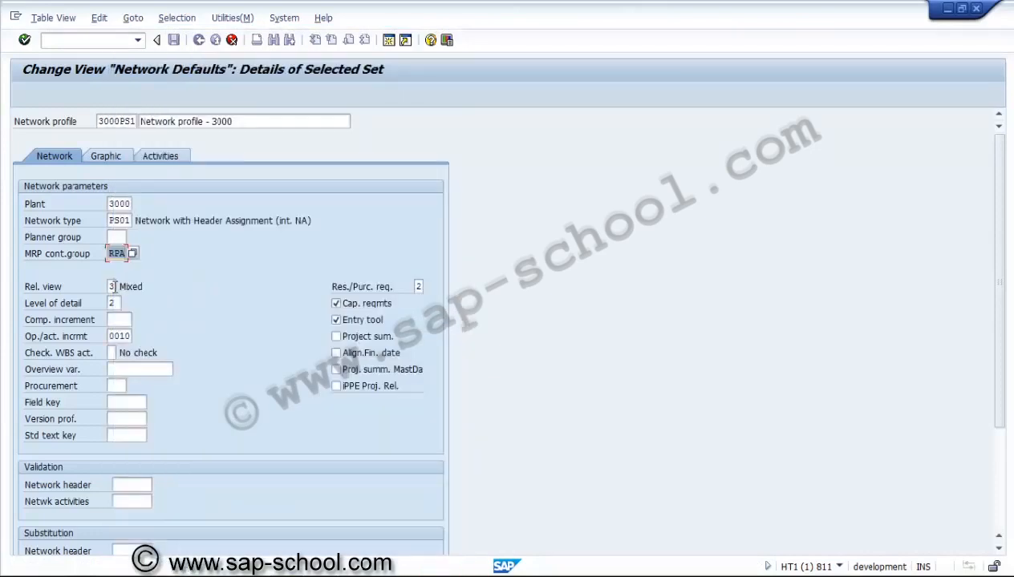
Step: Review the relationship view options and go to the level of detail, keeping both settings
{"action": "left_click", "coordinate": [112, 286]}
{"action": "left_click", "coordinate": [121, 286]}
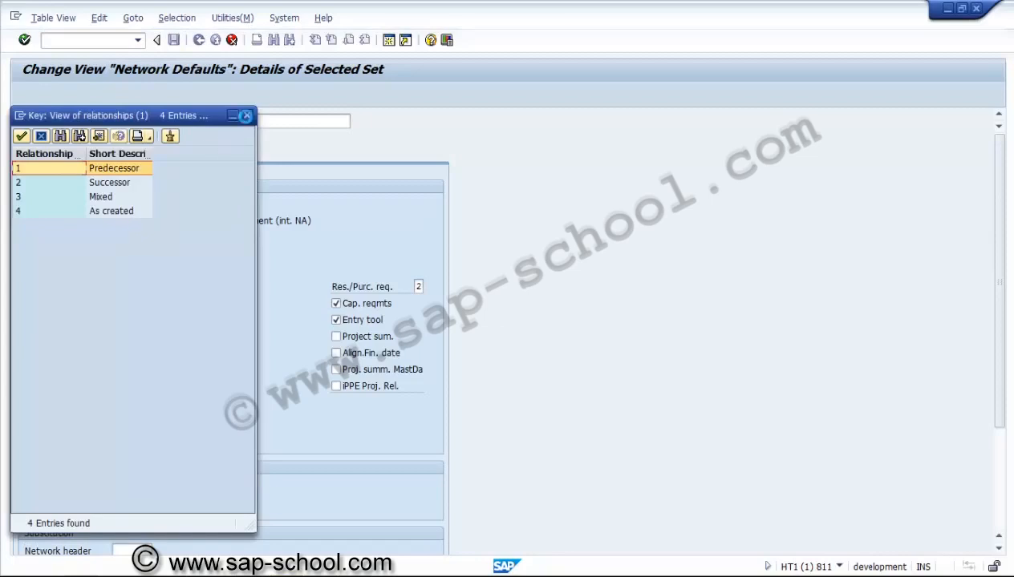
{"action": "left_click", "coordinate": [246, 116]}
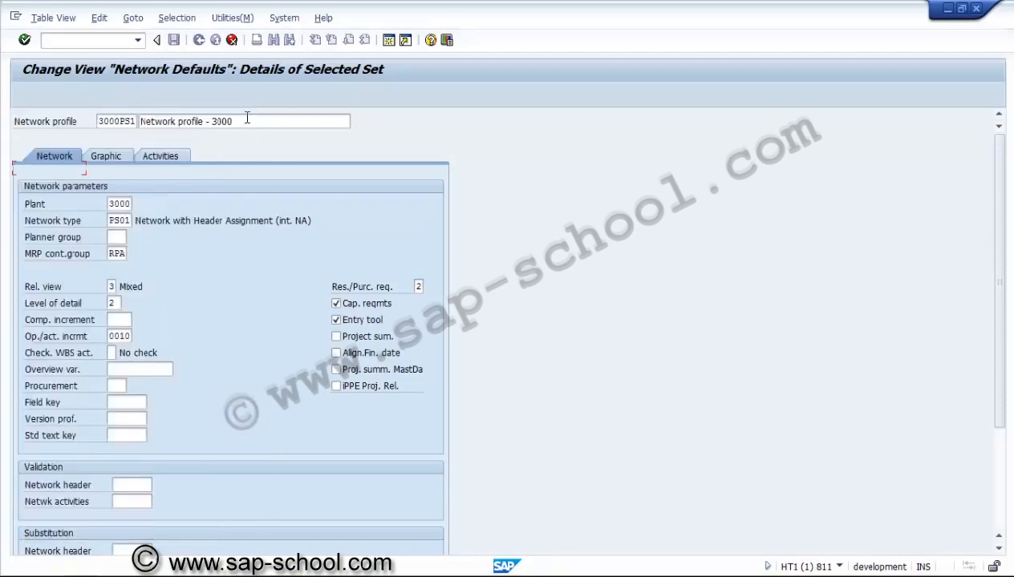
{"action": "left_click", "coordinate": [121, 303]}
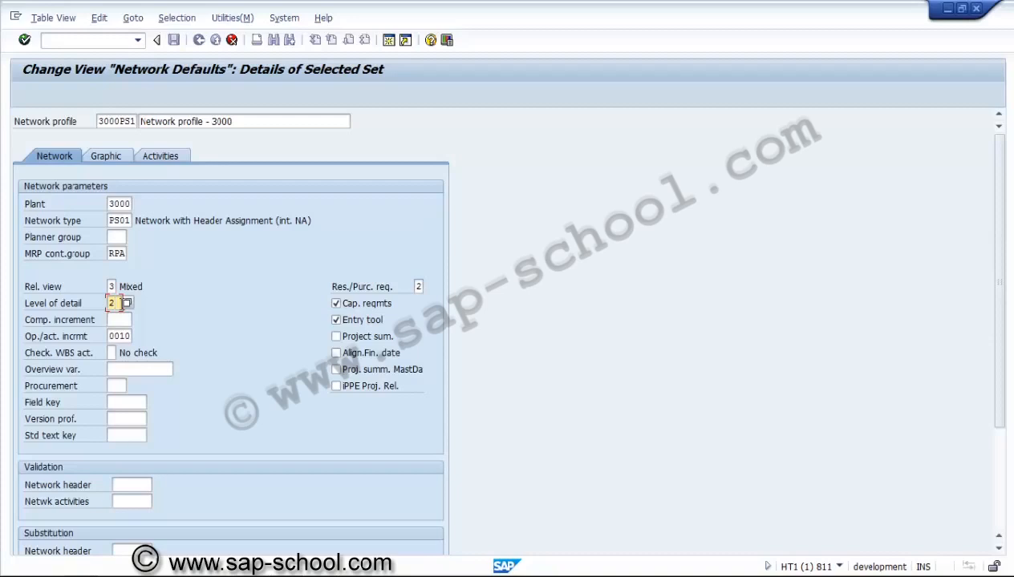
Step: Set the component increment to 10 and the WBS activity check to W, Exit with warning
{"action": "key", "text": "Tab"}
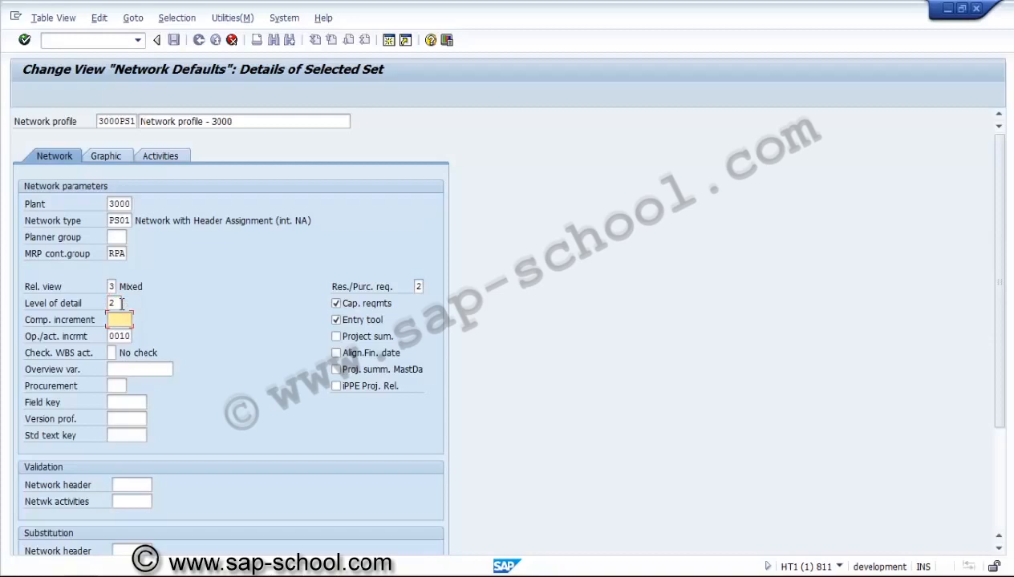
{"action": "type", "text": "10"}
{"action": "key", "text": "Tab"}
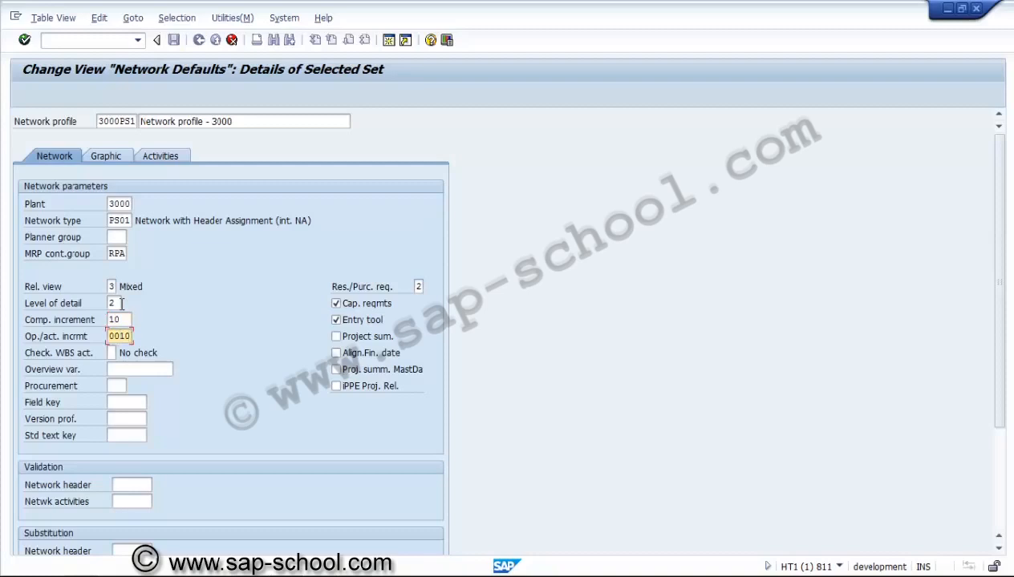
{"action": "key", "text": "Tab"}
{"action": "left_click", "coordinate": [122, 353]}
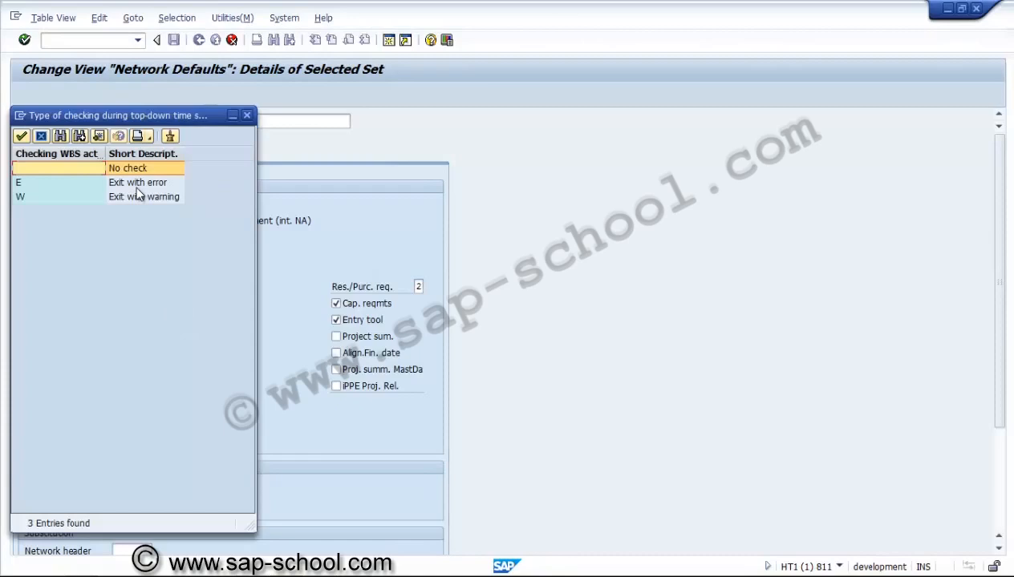
{"action": "double_click", "coordinate": [137, 196]}
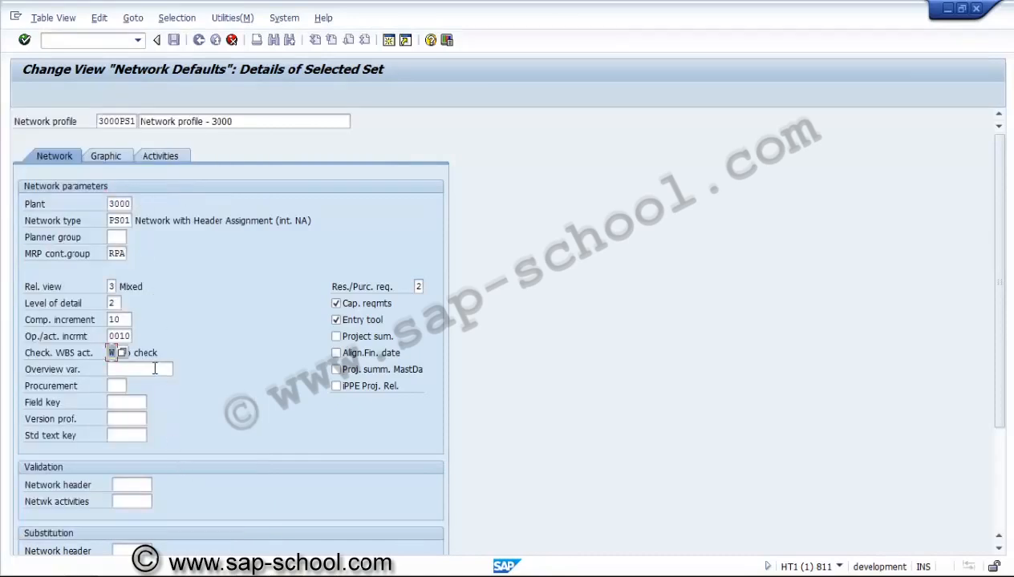
Step: Check the overview variant field and look up procurement values without maintaining any entries
{"action": "left_click", "coordinate": [155, 369]}
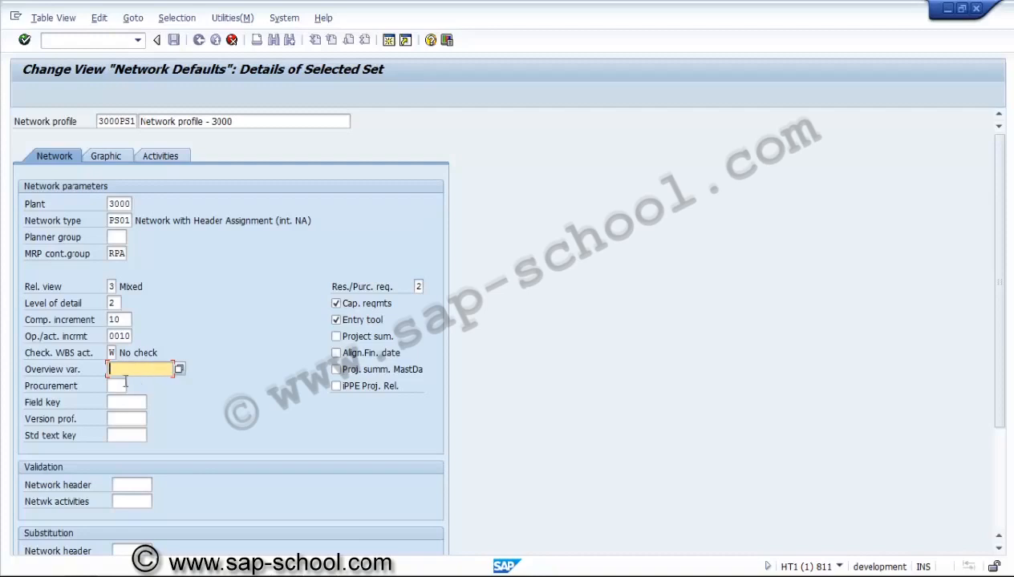
{"action": "left_click", "coordinate": [119, 386]}
{"action": "left_click", "coordinate": [131, 385]}
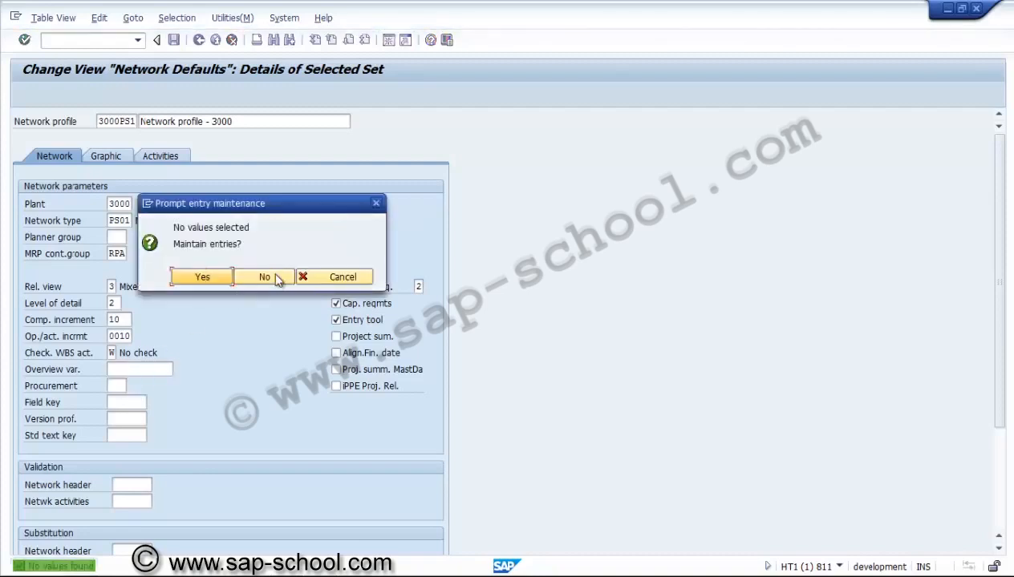
{"action": "left_click", "coordinate": [336, 274]}
{"action": "left_click", "coordinate": [118, 386]}
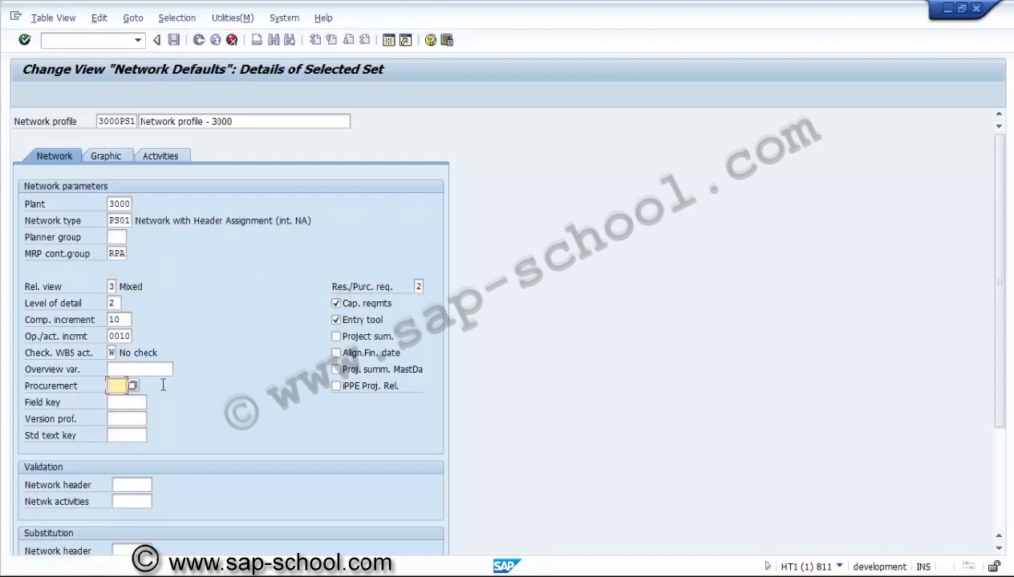
Step: Leave field key, version profile and standard text key empty and set reservation/purchase requisition generation to 2, From release
{"action": "left_click", "coordinate": [120, 401]}
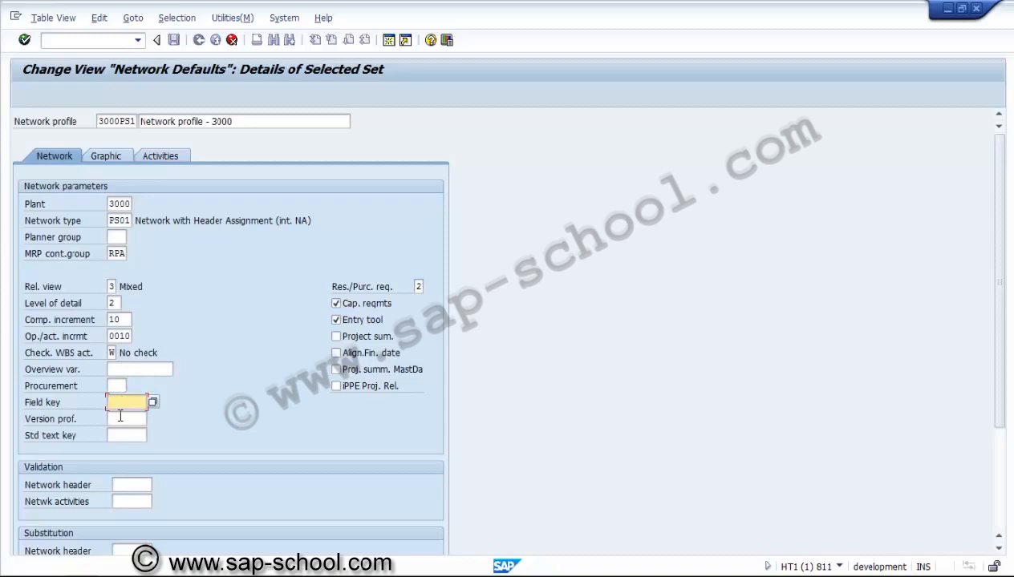
{"action": "left_click", "coordinate": [120, 417]}
{"action": "left_click", "coordinate": [121, 436]}
{"action": "left_click", "coordinate": [418, 287]}
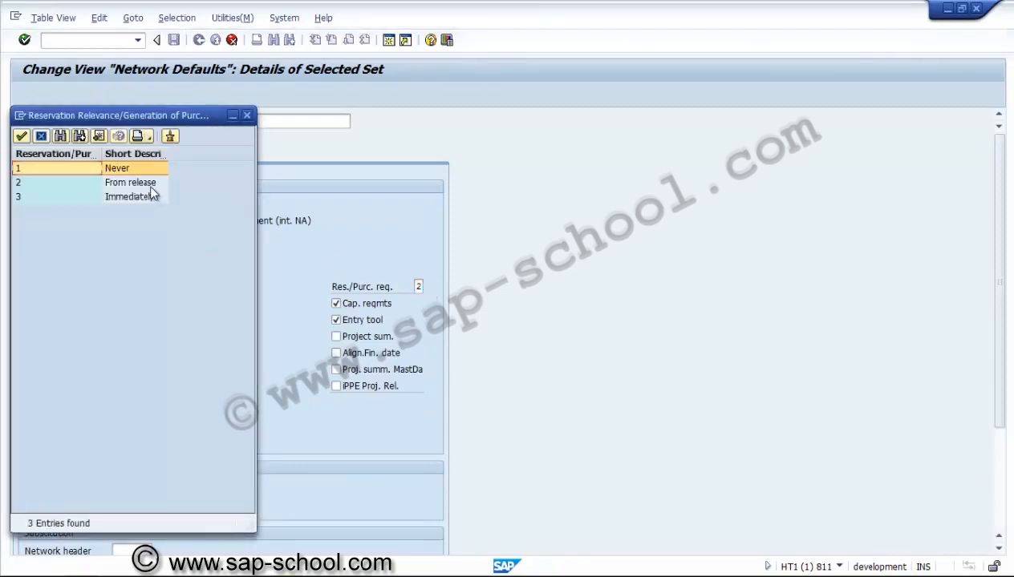
{"action": "double_click", "coordinate": [149, 184]}
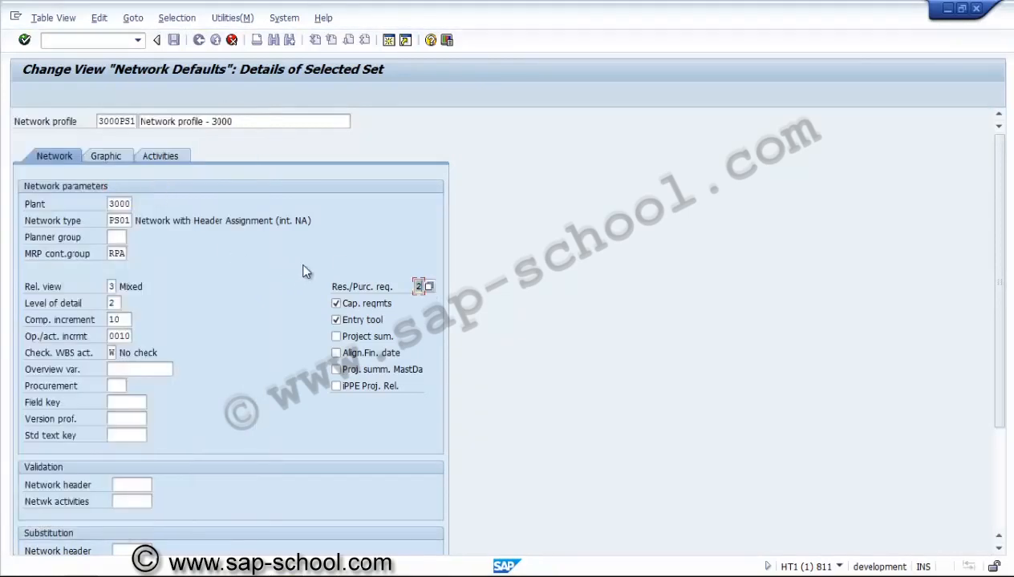
Step: Turn off capacity requirements and the entry tool, and turn on Align.Fin. date and Proj. summ. MastDa for the network profile
{"action": "left_click", "coordinate": [355, 306]}
{"action": "left_click", "coordinate": [355, 324]}
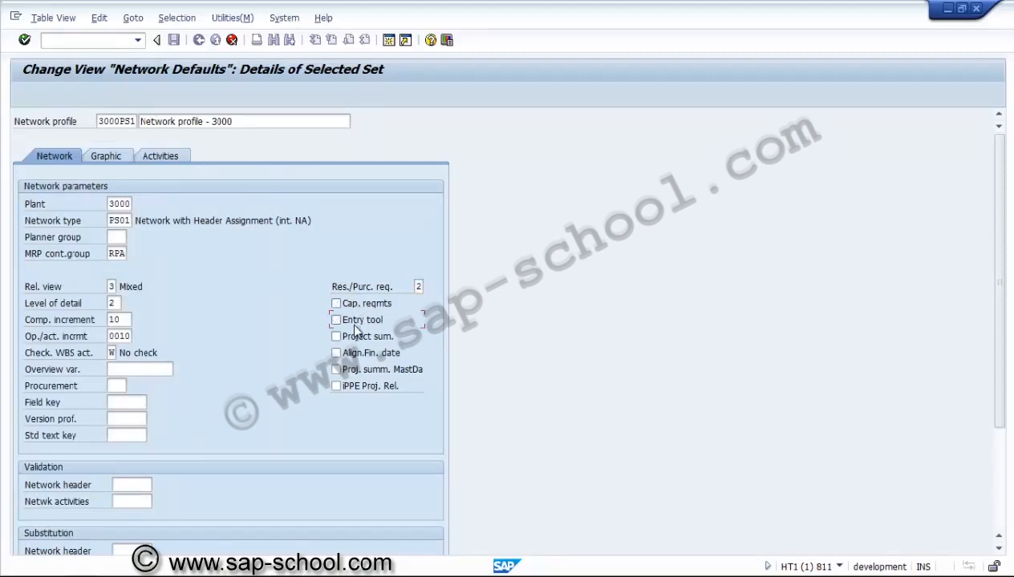
{"action": "left_click", "coordinate": [353, 357]}
{"action": "left_click", "coordinate": [356, 373]}
Step: Review the validation, substitution and access control settings, and check the graphic defaults, including the planning board profile and overall profile ID
{"action": "left_click", "coordinate": [998, 549]}
{"action": "left_click", "coordinate": [999, 549]}
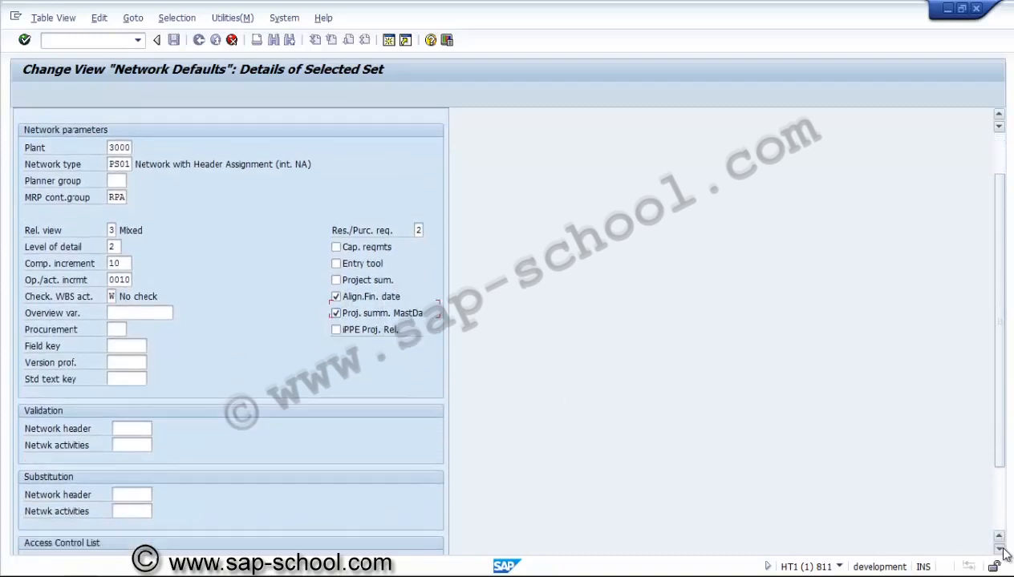
{"action": "left_click", "coordinate": [998, 549]}
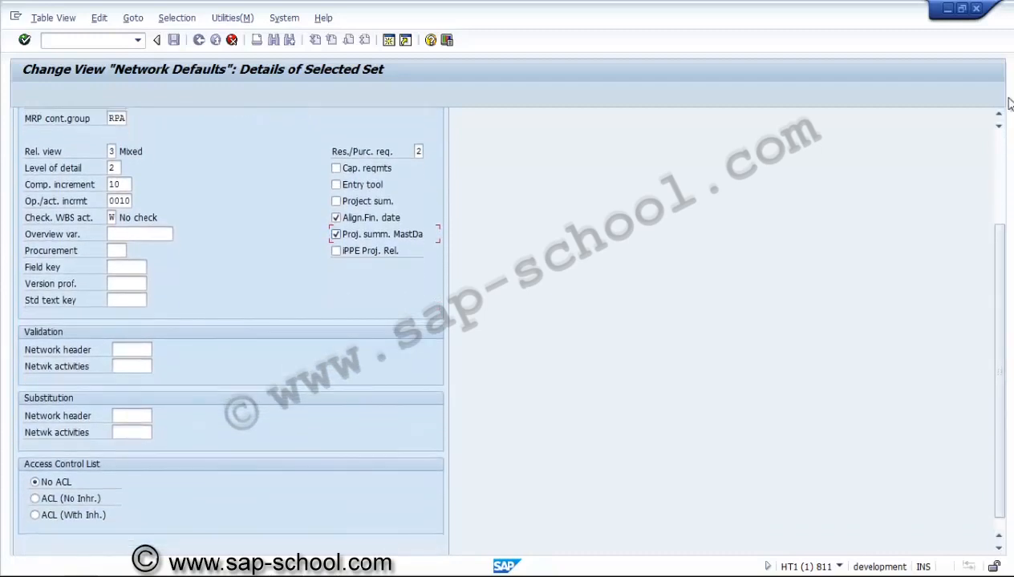
{"action": "left_click", "coordinate": [999, 145]}
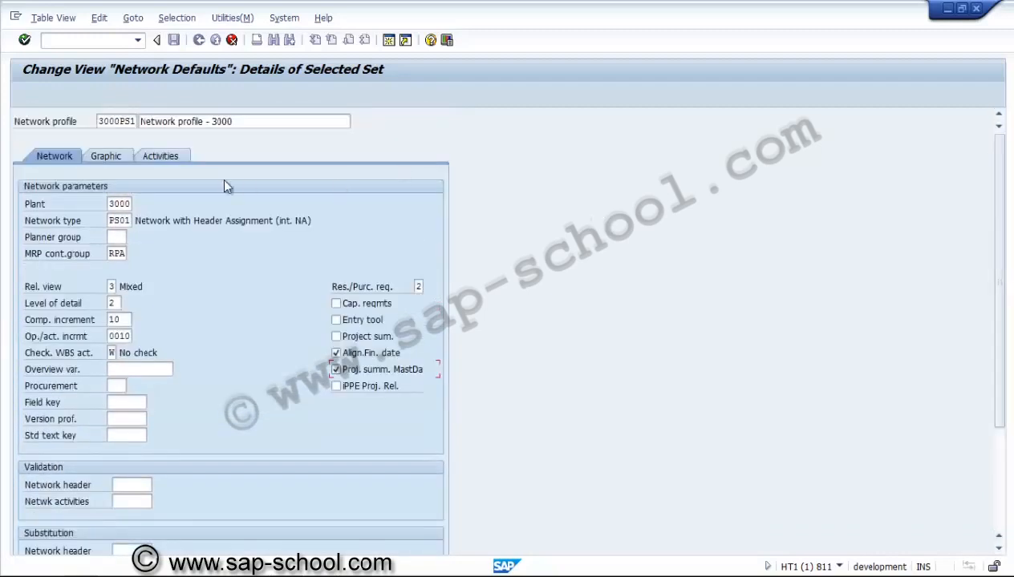
{"action": "left_click", "coordinate": [118, 158]}
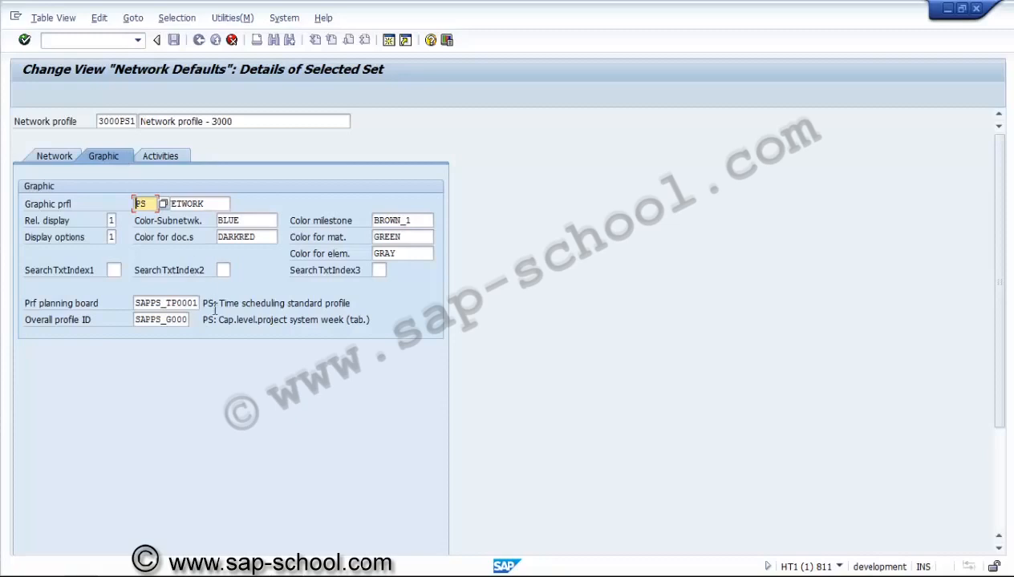
{"action": "left_click", "coordinate": [191, 304]}
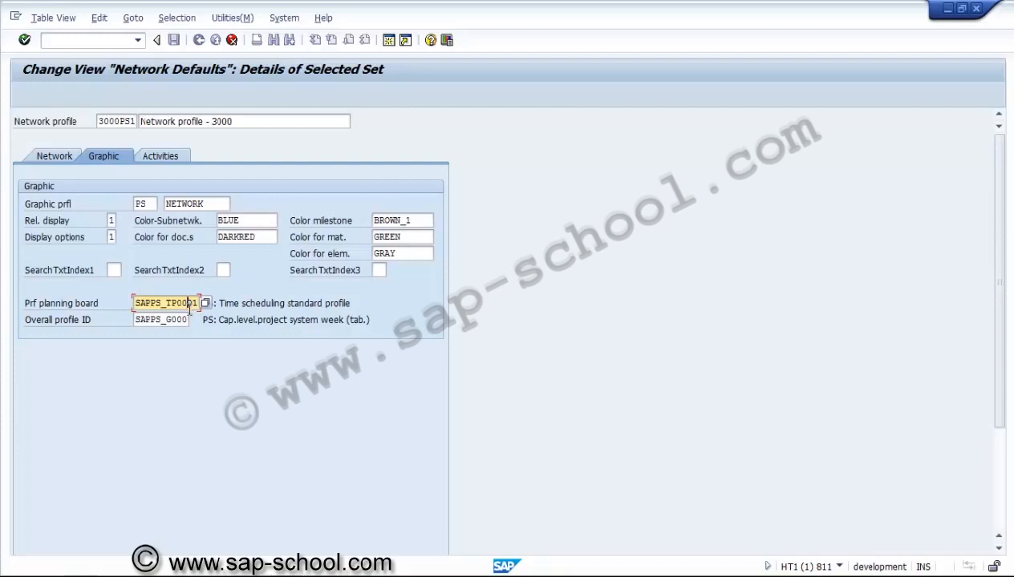
{"action": "left_click", "coordinate": [180, 321]}
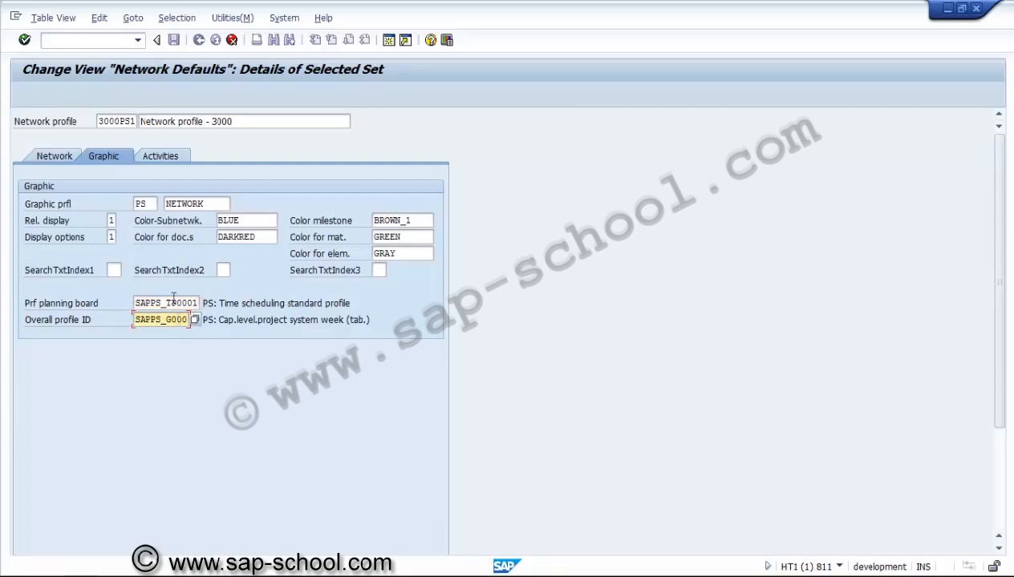
Step: In the activity parameters, set the unit for work of internally processed activities to HR, Hours
{"action": "left_click", "coordinate": [165, 157]}
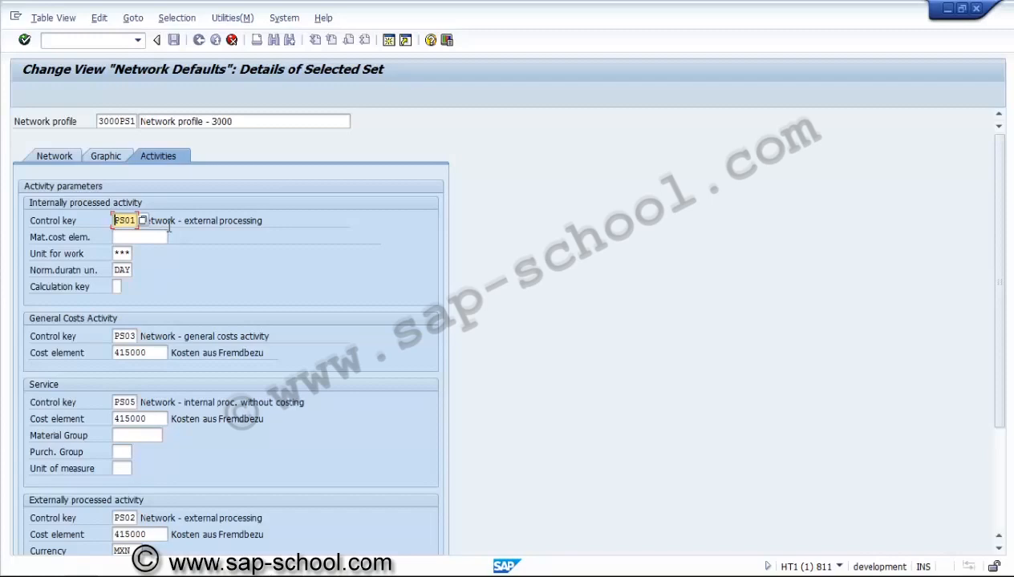
{"action": "left_click", "coordinate": [116, 254]}
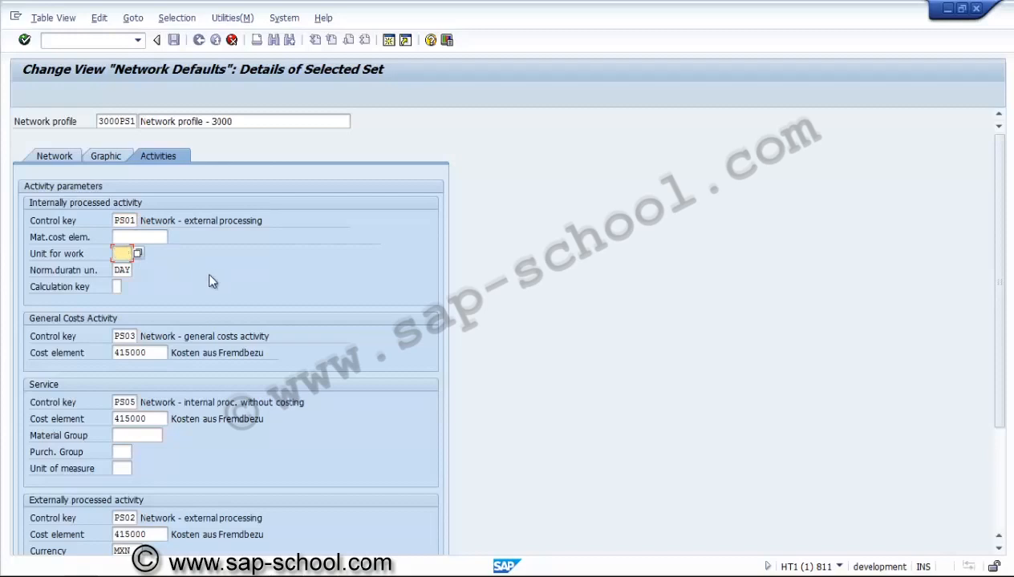
{"action": "left_click", "coordinate": [139, 255]}
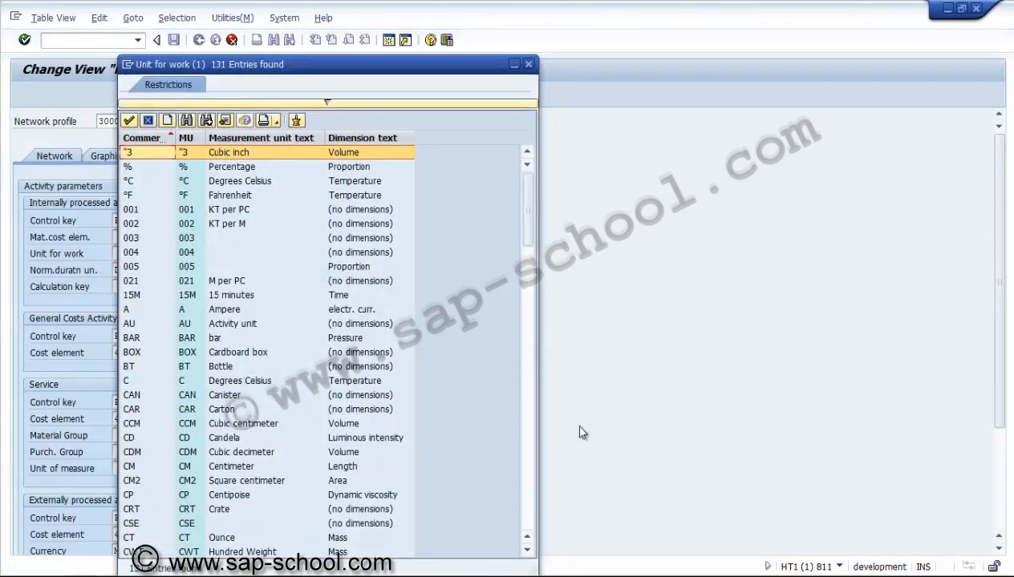
{"action": "left_click", "coordinate": [529, 458]}
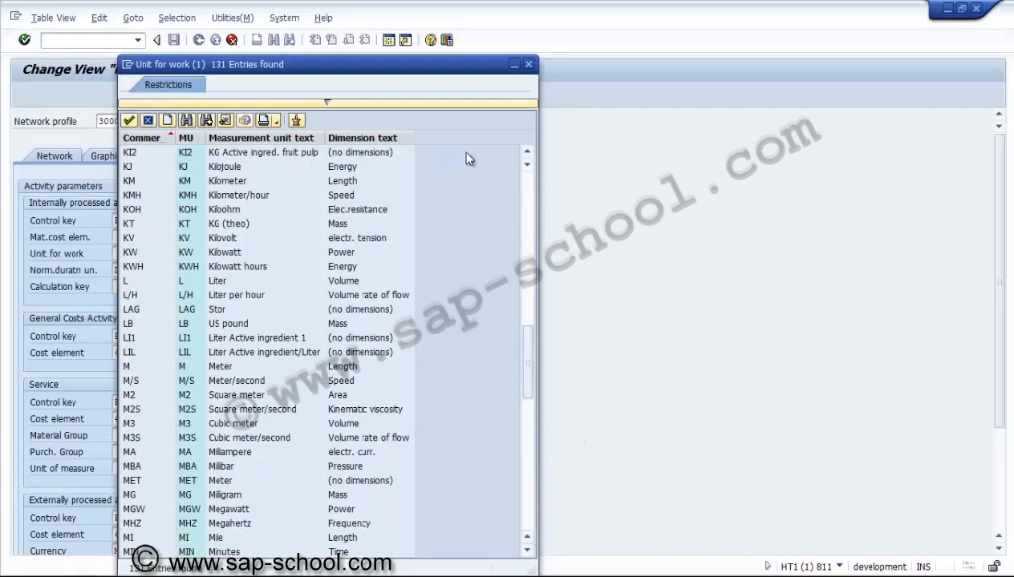
{"action": "left_click", "coordinate": [527, 153]}
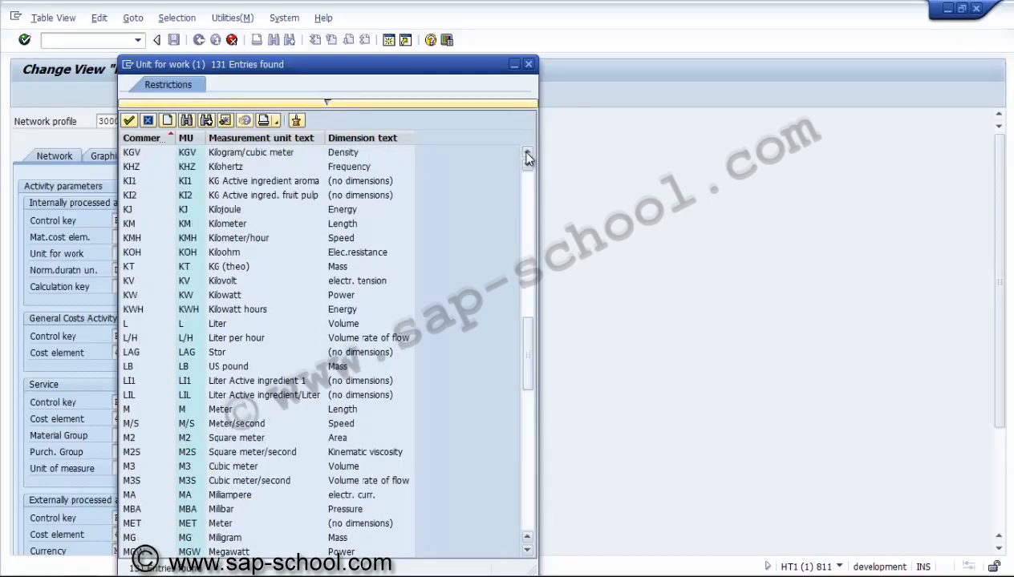
{"action": "left_click", "coordinate": [524, 186]}
{"action": "left_click", "coordinate": [525, 191]}
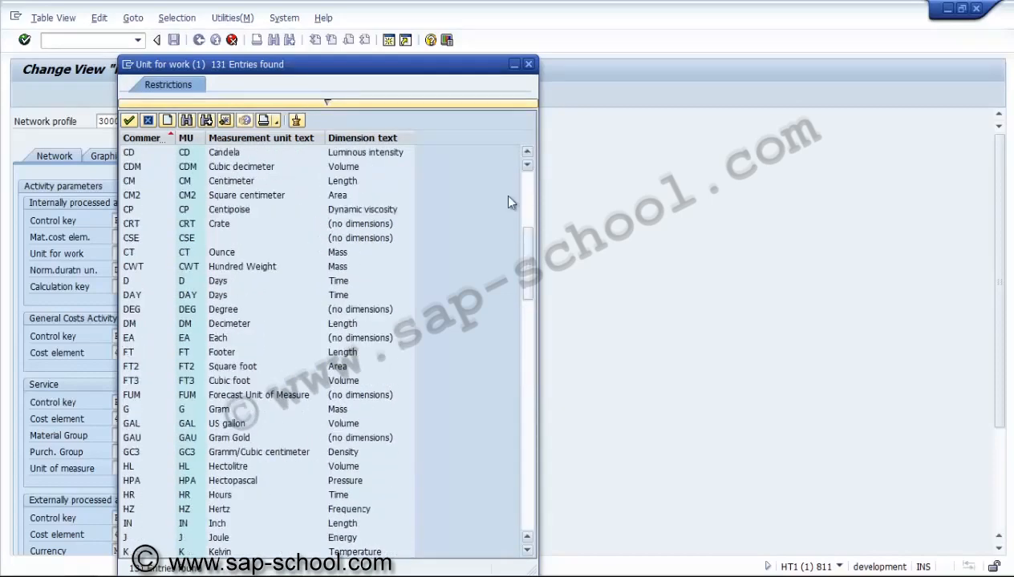
{"action": "left_click", "coordinate": [144, 501]}
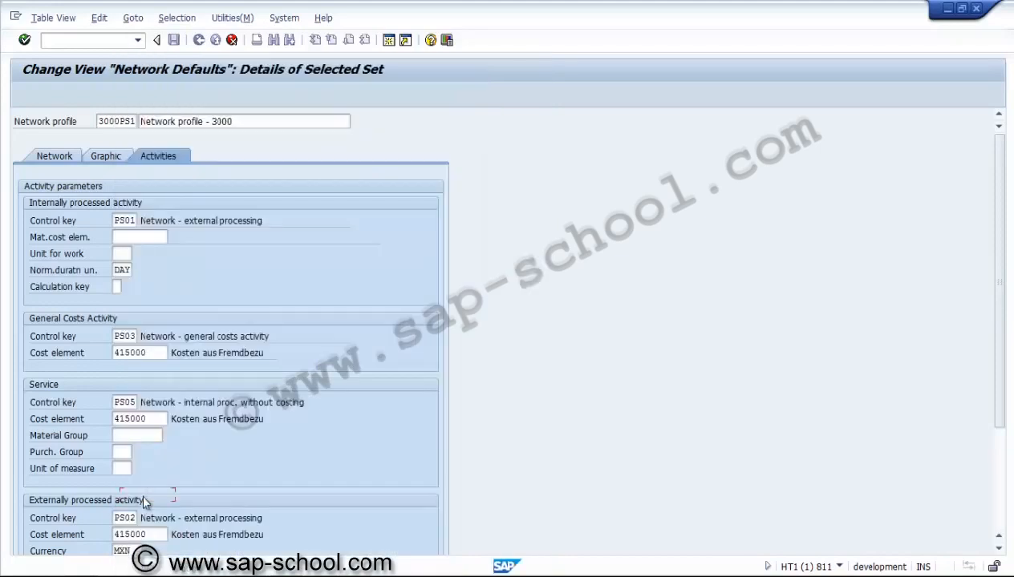
Step: Set the calculation key to 2, Calculate work, and check the control key and cost element for general costs activities
{"action": "left_click", "coordinate": [118, 286]}
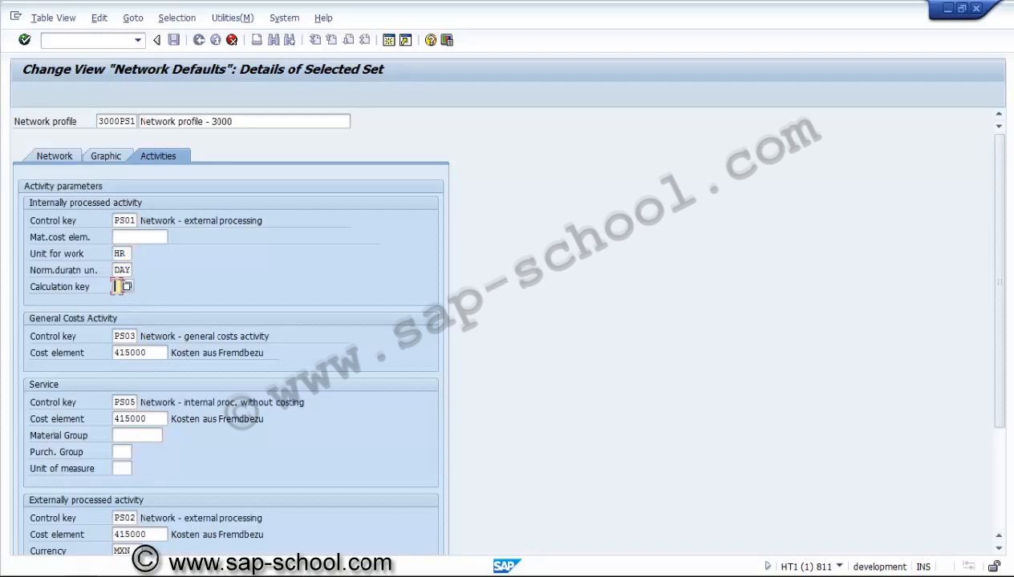
{"action": "left_click", "coordinate": [126, 288]}
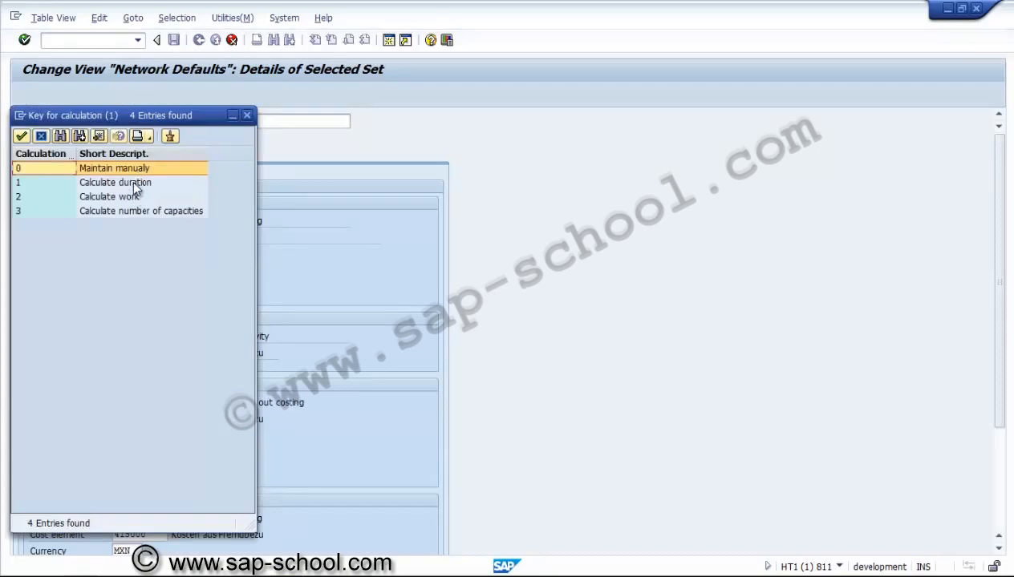
{"action": "left_click", "coordinate": [132, 195]}
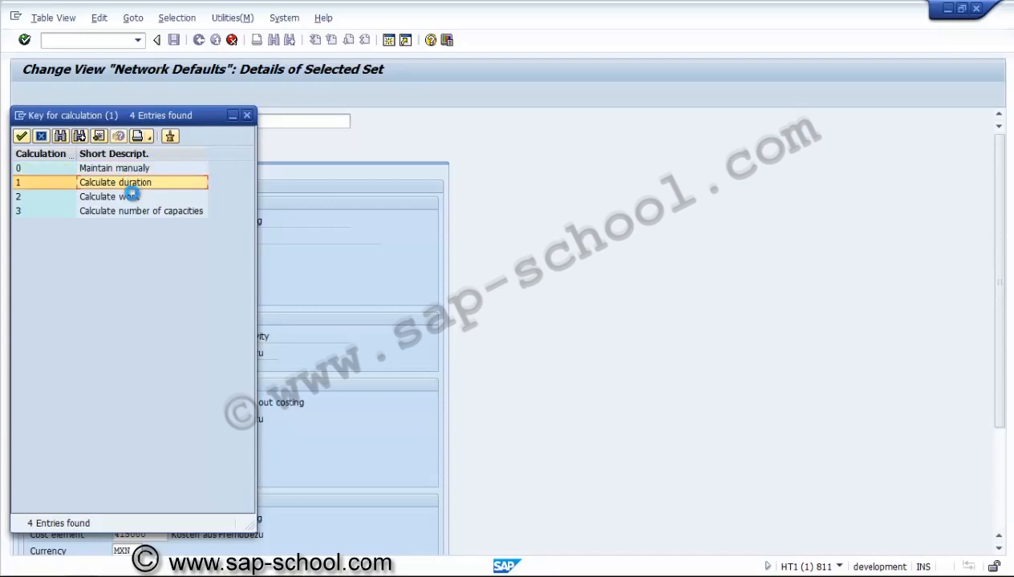
{"action": "double_click", "coordinate": [130, 194]}
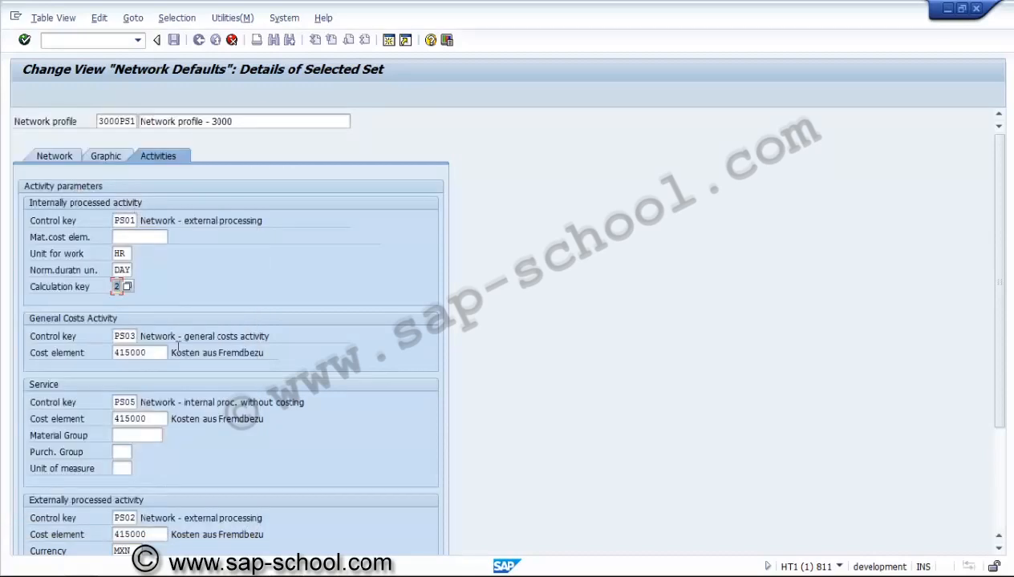
{"action": "left_click", "coordinate": [131, 336]}
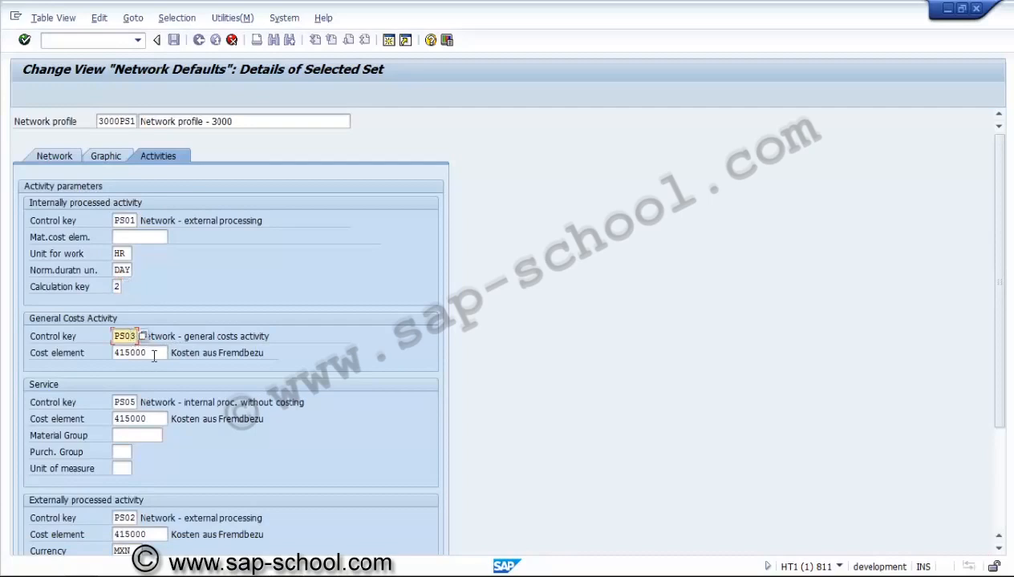
{"action": "left_click", "coordinate": [154, 353]}
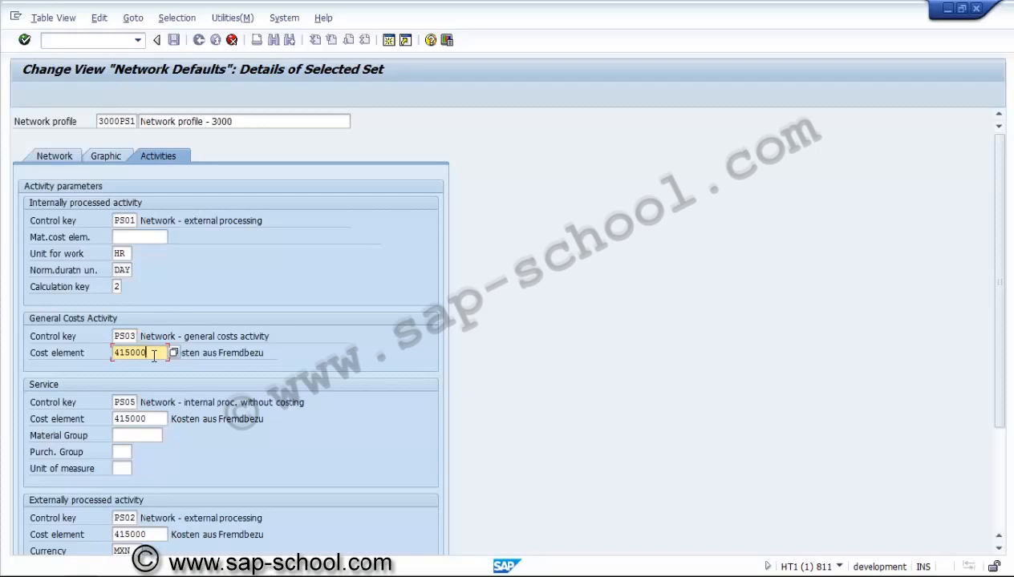
Step: Set the service control key to PS04, Network - internal processing or costing, and the service unit of measure to JOB
{"action": "left_click", "coordinate": [126, 402]}
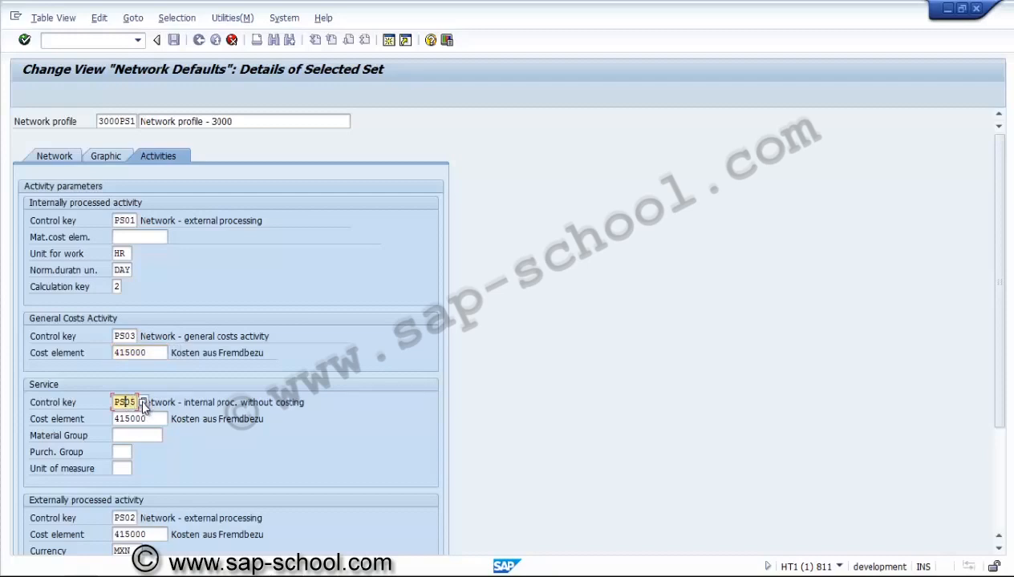
{"action": "left_click", "coordinate": [143, 402]}
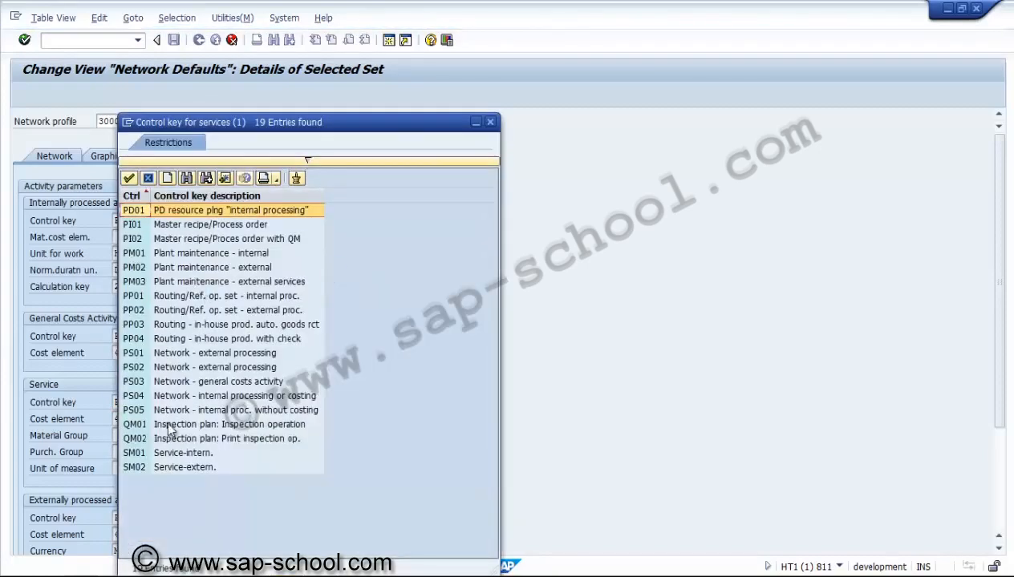
{"action": "left_click", "coordinate": [167, 398]}
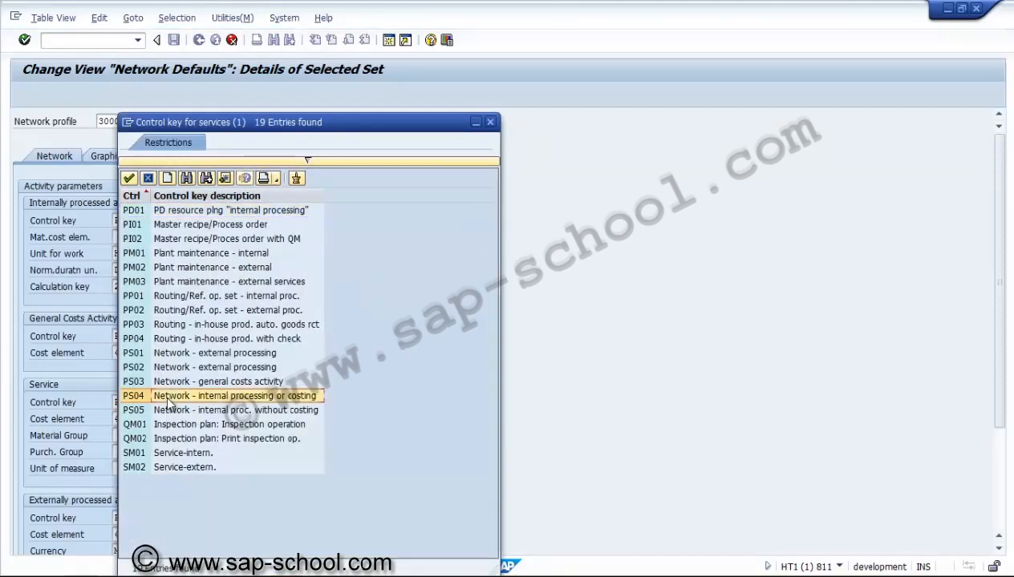
{"action": "double_click", "coordinate": [167, 396]}
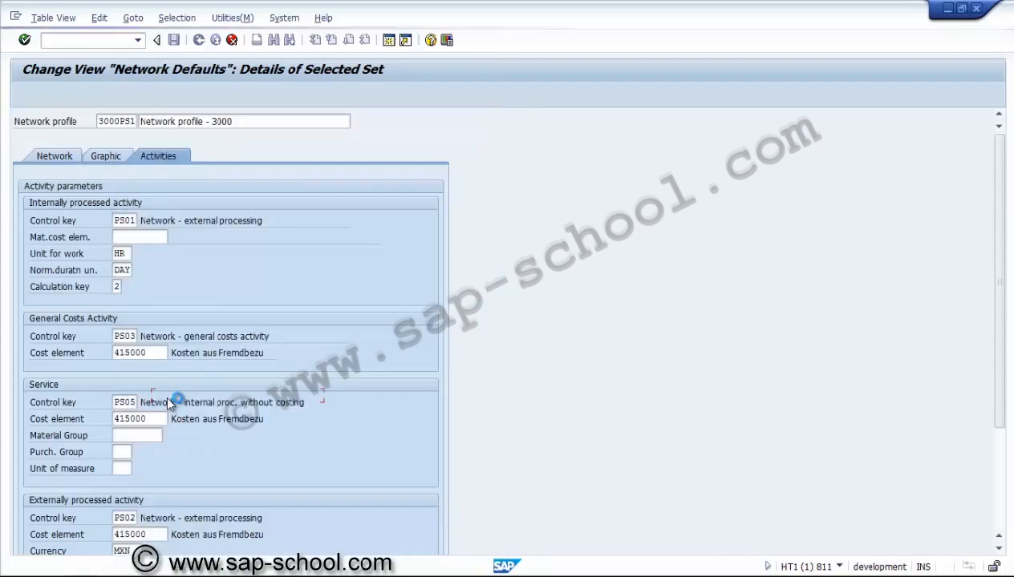
{"action": "left_click", "coordinate": [118, 466]}
{"action": "type", "text": "JOB"}
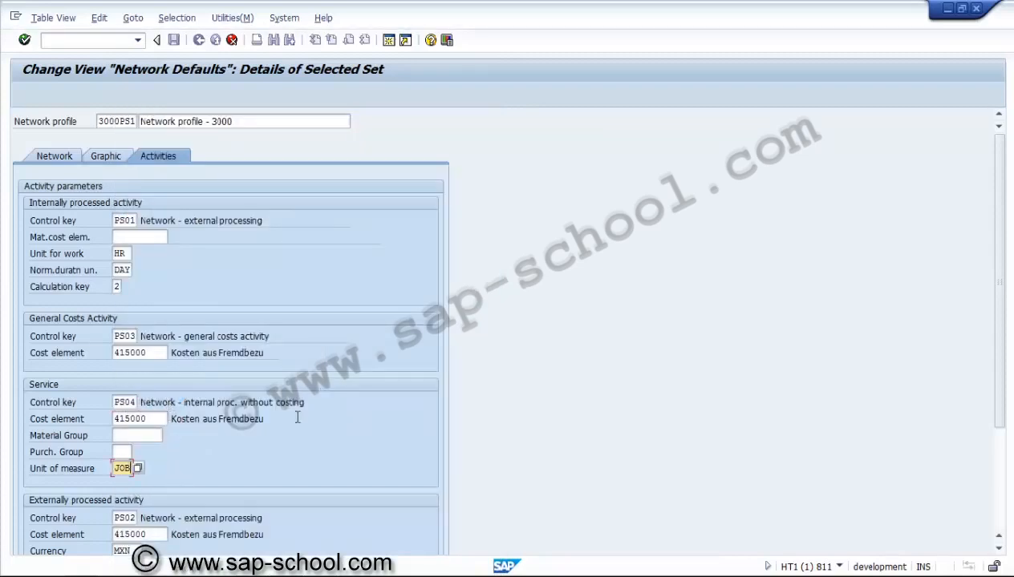
Step: Set the currency for externally processed activities to USD
{"action": "left_click", "coordinate": [998, 550]}
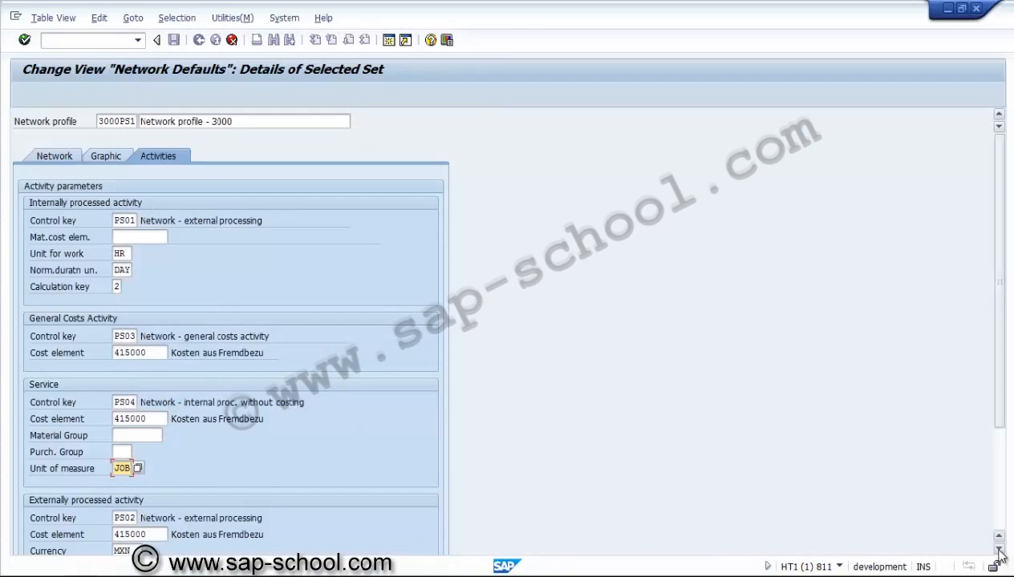
{"action": "left_click", "coordinate": [999, 551]}
{"action": "left_click", "coordinate": [999, 551]}
{"action": "left_click", "coordinate": [998, 551]}
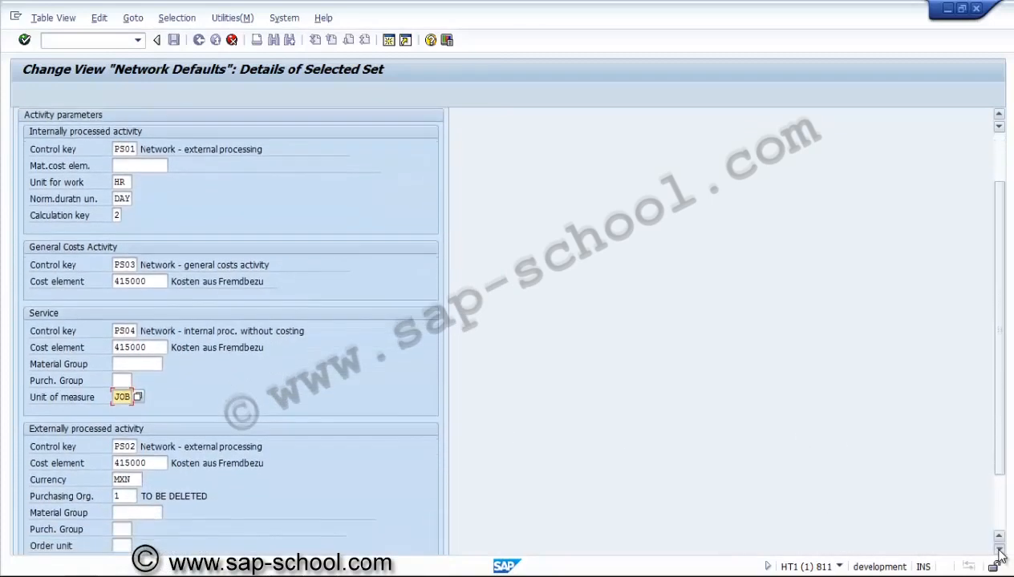
{"action": "left_click", "coordinate": [999, 551]}
{"action": "left_click", "coordinate": [998, 551]}
{"action": "left_click", "coordinate": [999, 550]}
{"action": "left_click", "coordinate": [998, 551]}
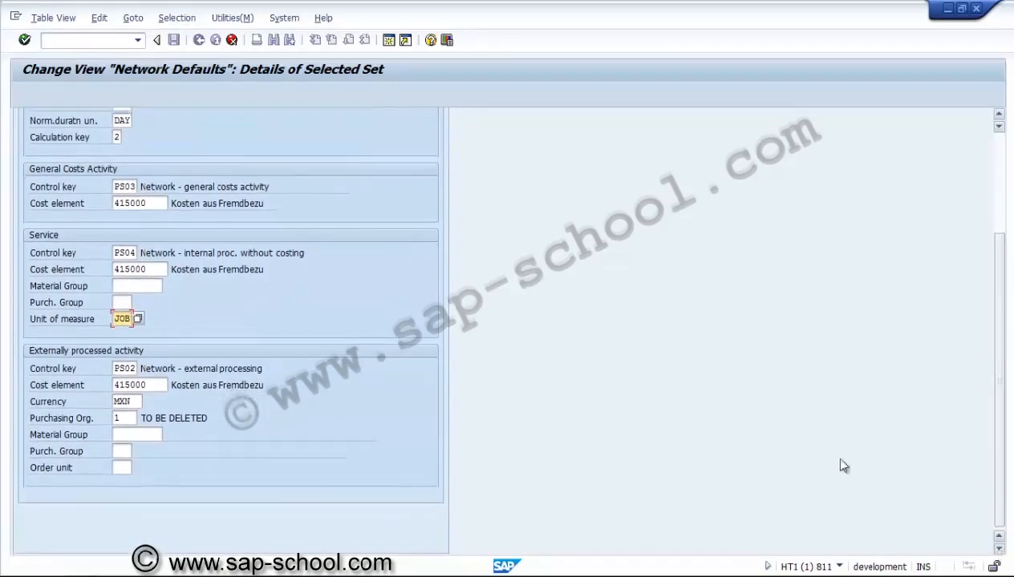
{"action": "left_click", "coordinate": [130, 401]}
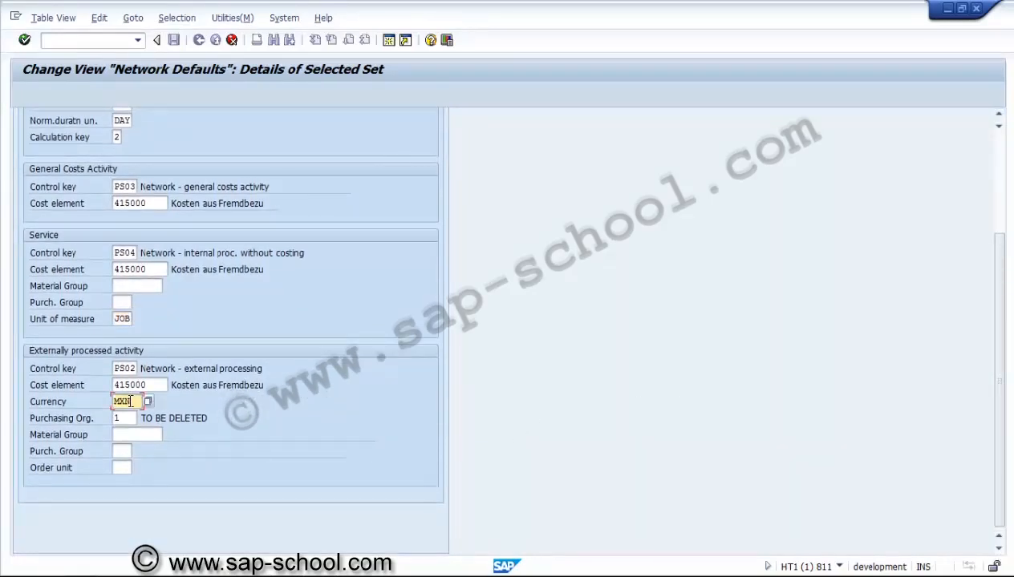
{"action": "key", "text": "BackSpace"}
{"action": "key", "text": "BackSpace"}
{"action": "key", "text": "BackSpace"}
{"action": "type", "text": "USD"}
Step: Set the purchasing organization for externally processed activities to 3000, IDES USA, leaving the purchasing group and order unit empty
{"action": "left_click", "coordinate": [121, 418]}
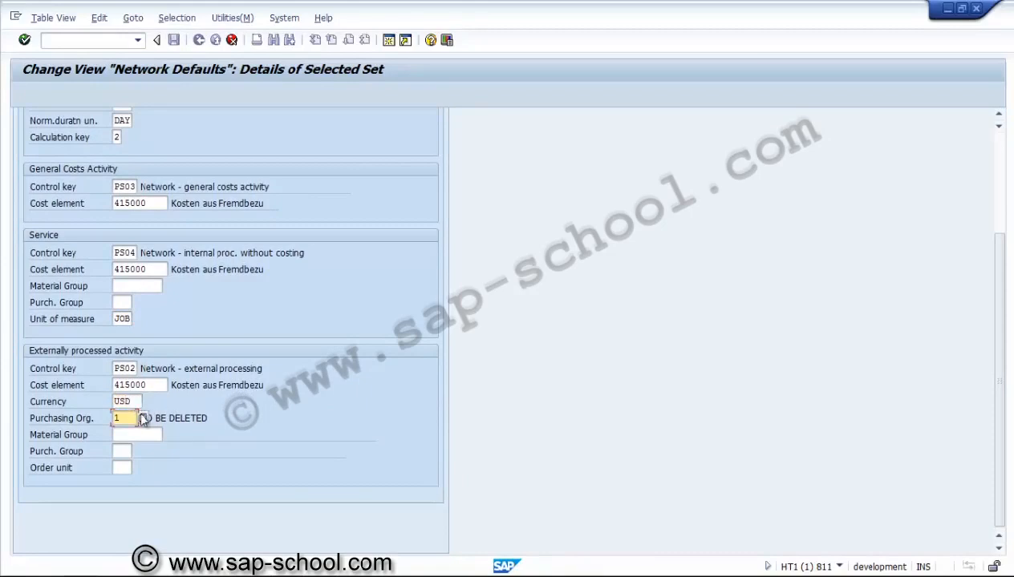
{"action": "key", "text": "BackSpace"}
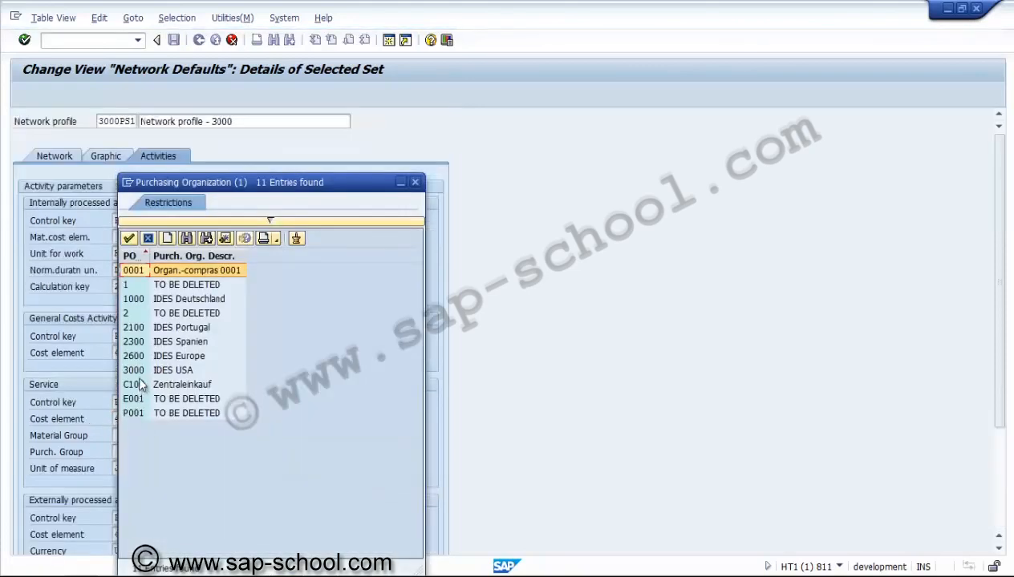
{"action": "double_click", "coordinate": [140, 370]}
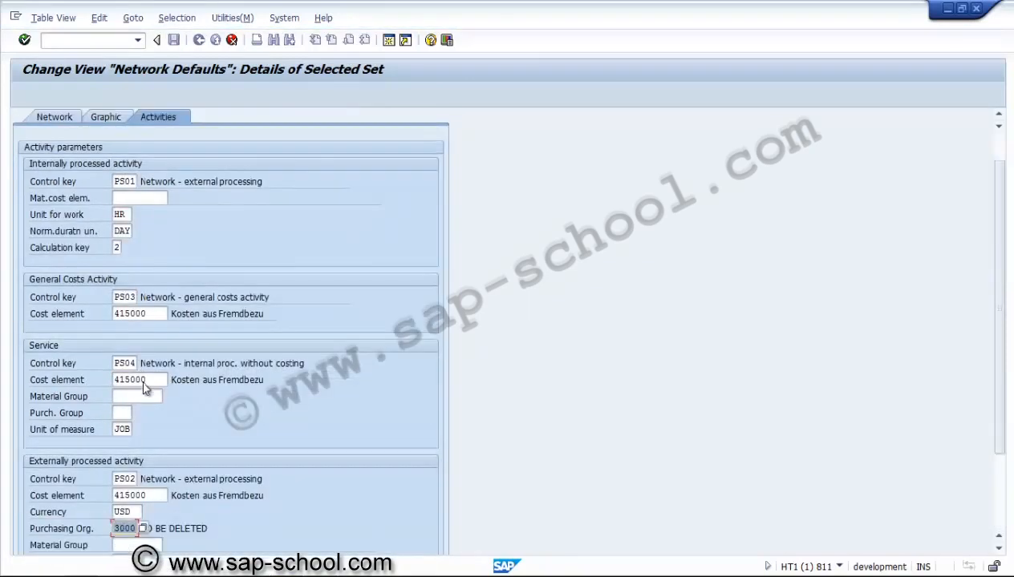
{"action": "left_click", "coordinate": [998, 485]}
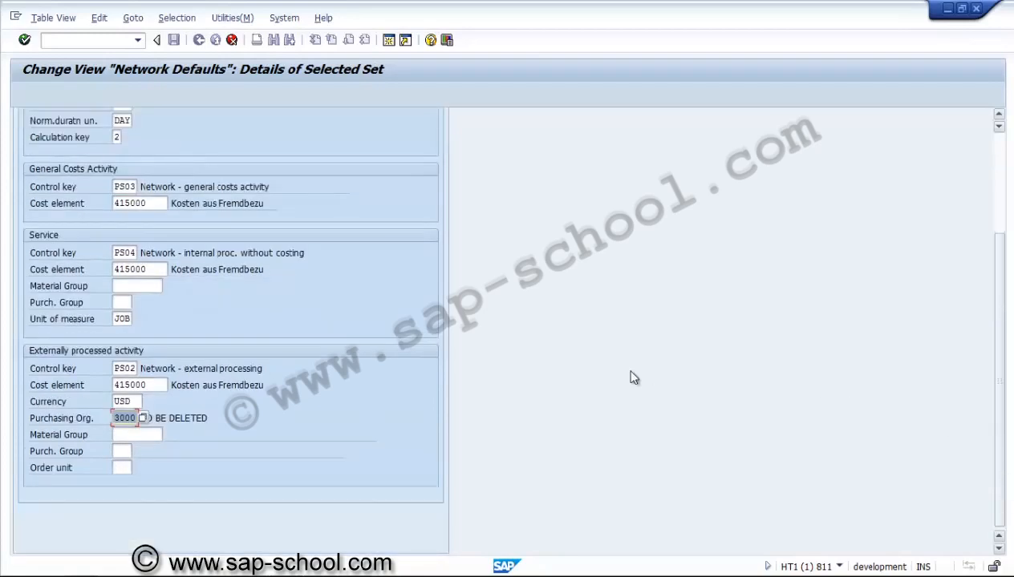
{"action": "left_click", "coordinate": [120, 453]}
{"action": "key", "text": "Tab"}
{"action": "left_click", "coordinate": [998, 145]}
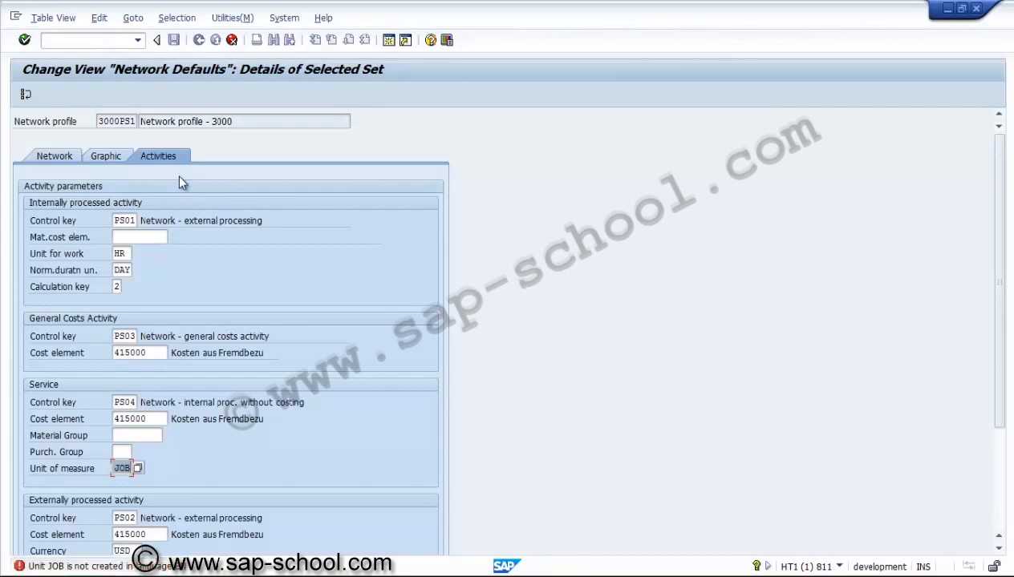
Step: Look through the available purchase order units for the service and leave the list without picking one
{"action": "left_click", "coordinate": [138, 473]}
{"action": "left_click", "coordinate": [137, 470]}
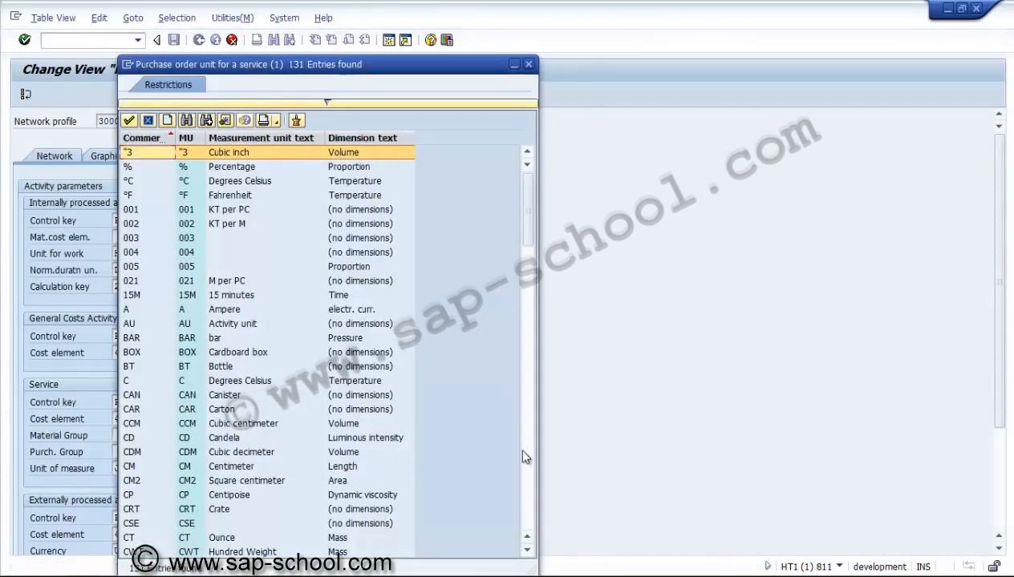
{"action": "left_click", "coordinate": [525, 456]}
{"action": "left_click", "coordinate": [525, 456]}
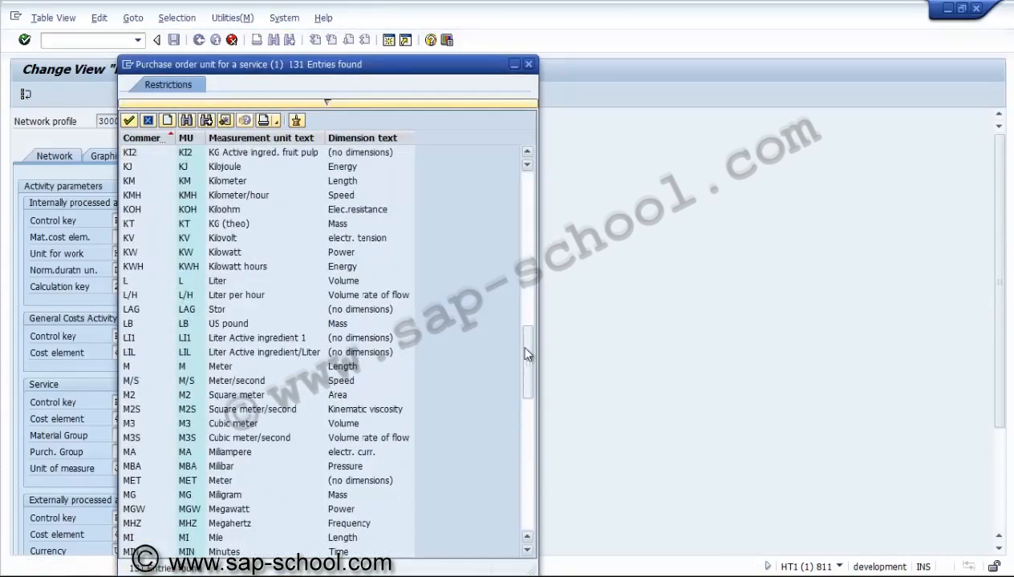
{"action": "left_click", "coordinate": [527, 263]}
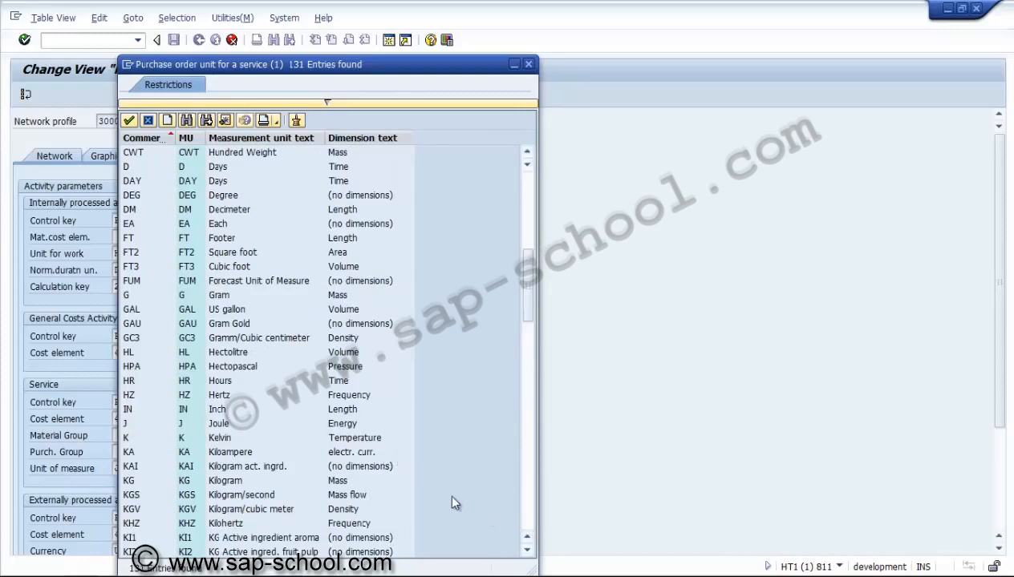
{"action": "left_click", "coordinate": [216, 423]}
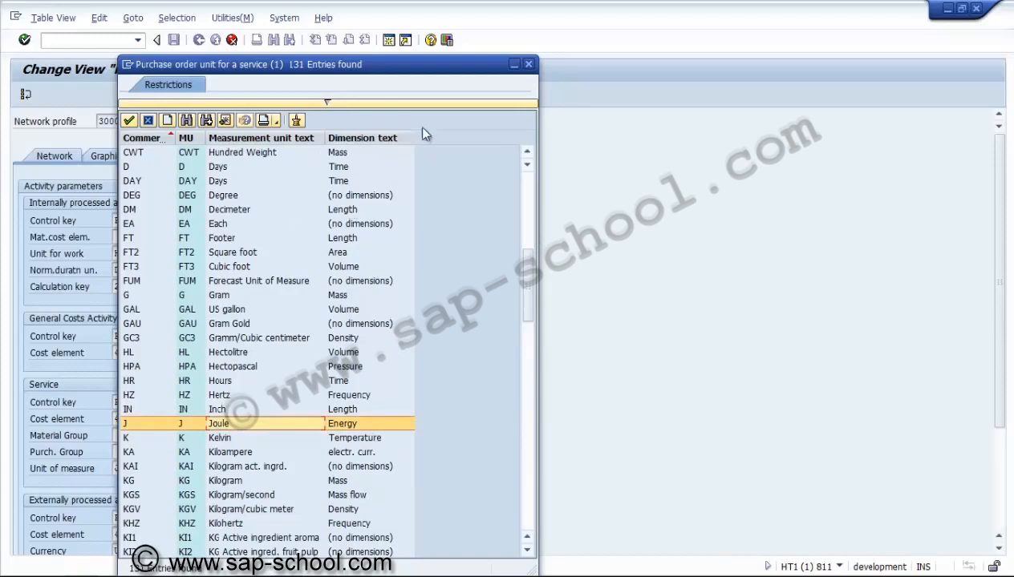
{"action": "left_click", "coordinate": [529, 64]}
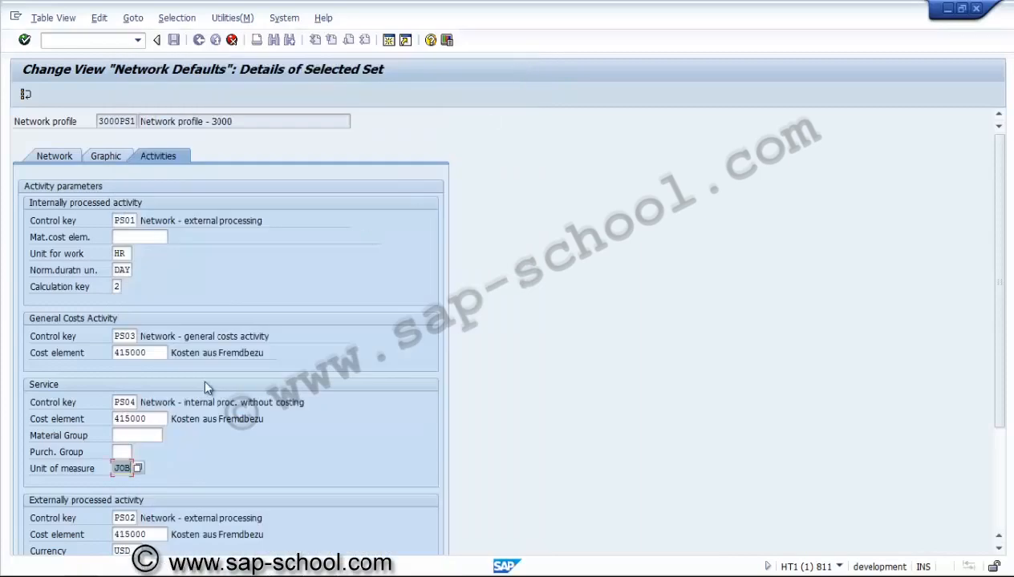
Step: Search the service's unit of measure list for LOT, then close the list
{"action": "left_click", "coordinate": [137, 470]}
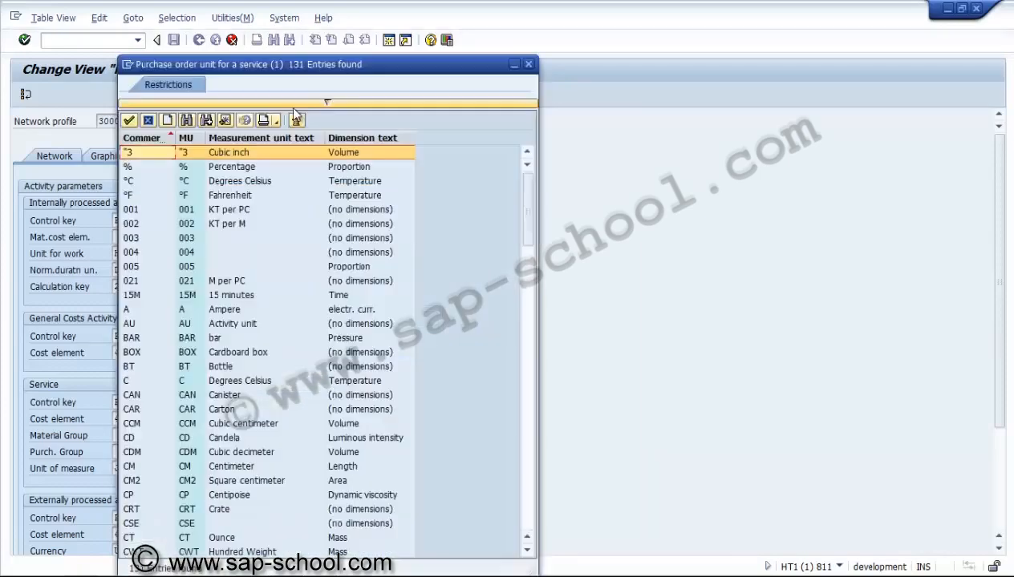
{"action": "left_click", "coordinate": [189, 121]}
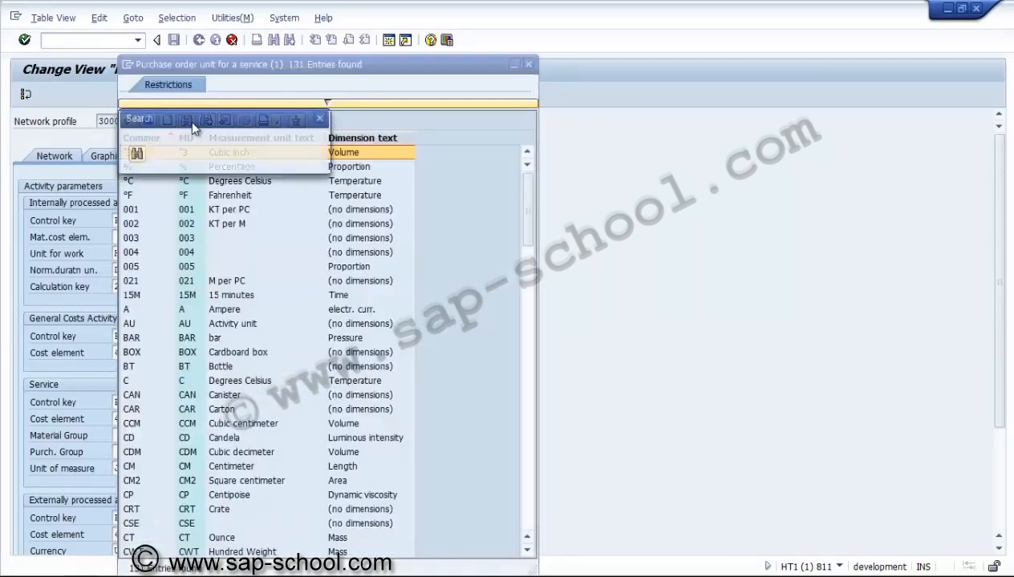
{"action": "type", "text": "LOT"}
{"action": "key", "text": "Return"}
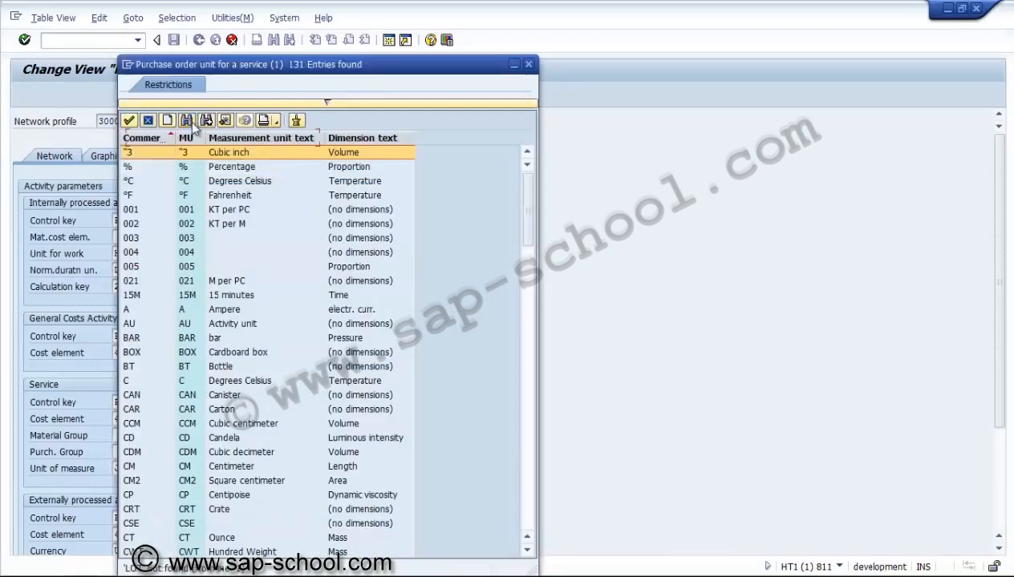
{"action": "left_click", "coordinate": [147, 121]}
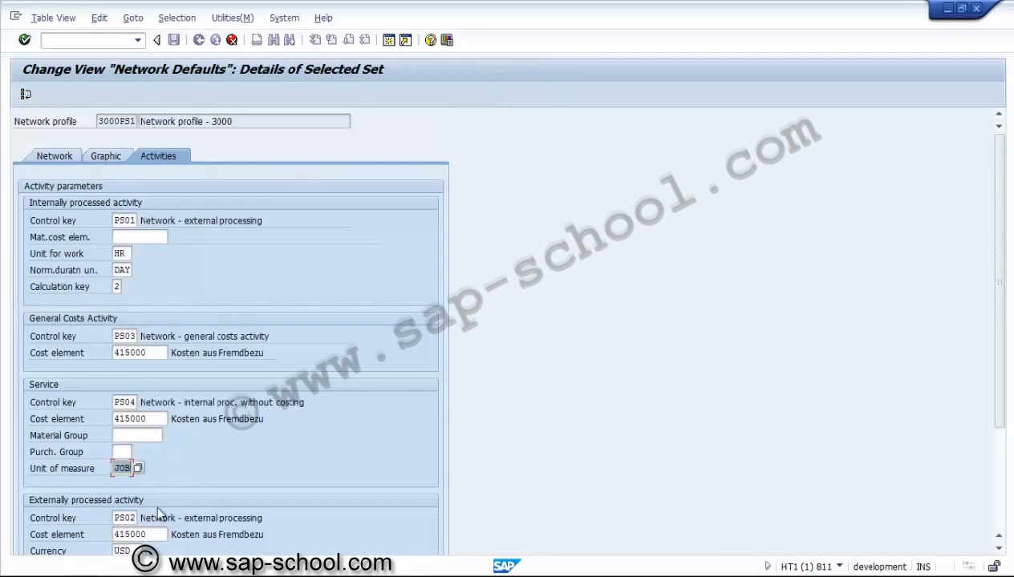
Step: Clear the service unit of measure, return to the network profile overview and save profile 3000PS1
{"action": "key", "text": "F3"}
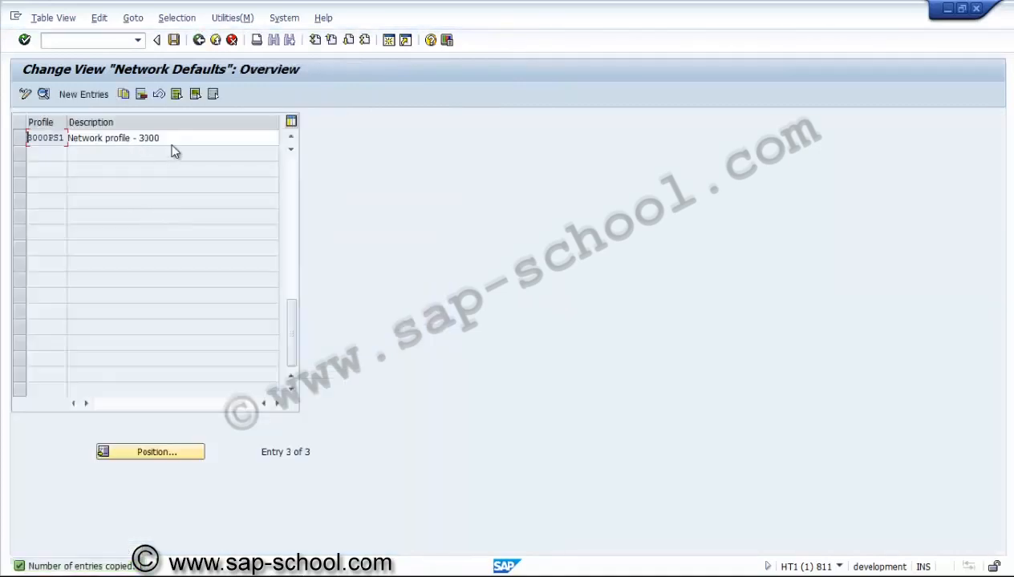
{"action": "left_click", "coordinate": [176, 139]}
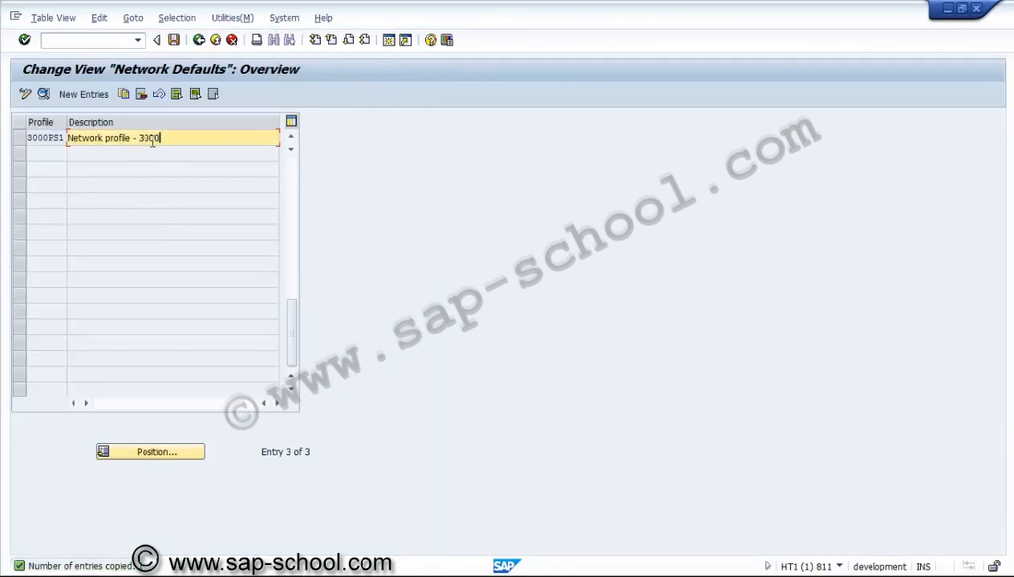
{"action": "left_click", "coordinate": [174, 40]}
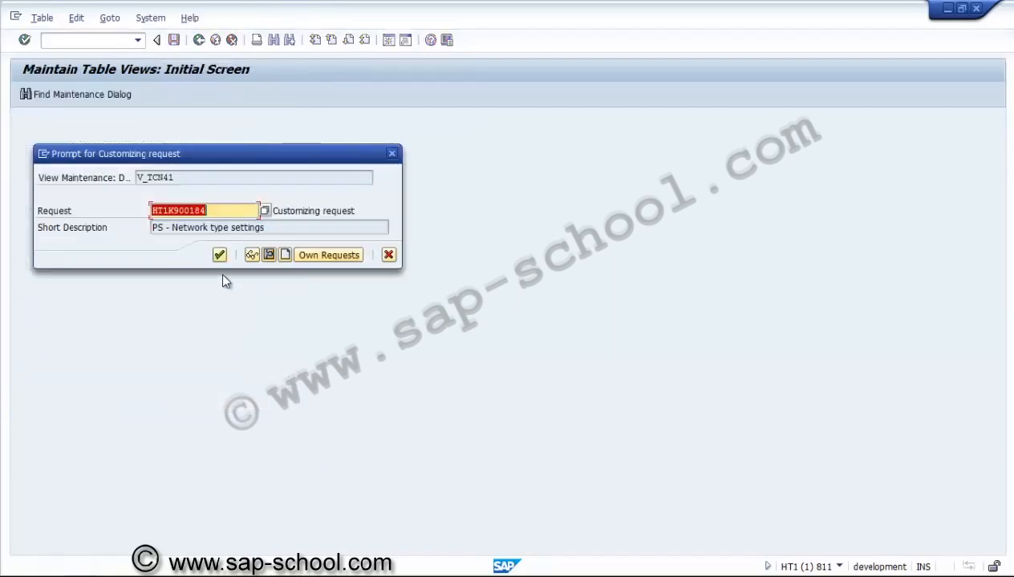
Step: Create a customizing request described as "PS - Network profile 3000 - PS01" and assign the network profile changes to it
{"action": "left_click", "coordinate": [284, 255]}
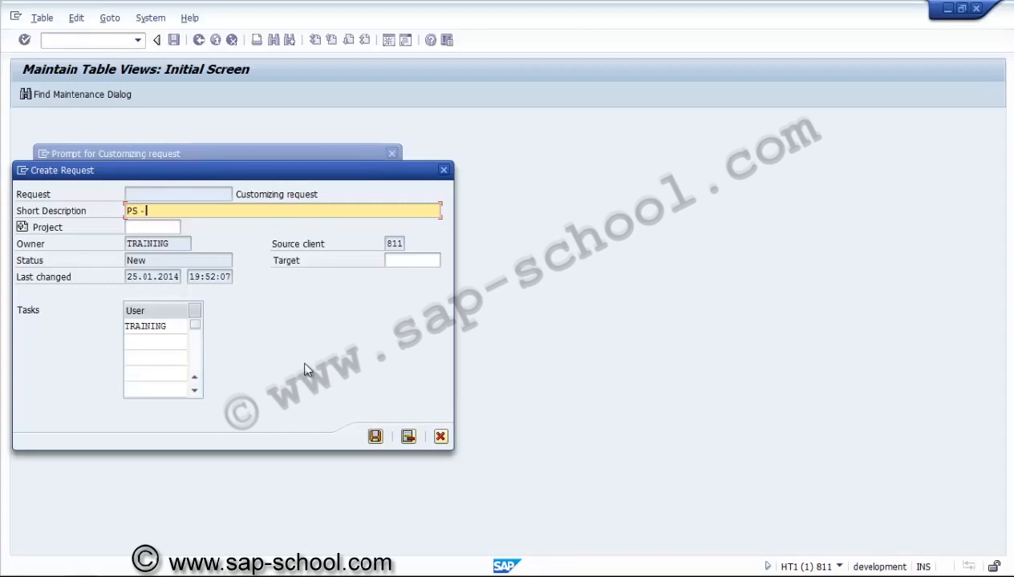
{"action": "type", "text": "PS - Network profile 3000 - PS01"}
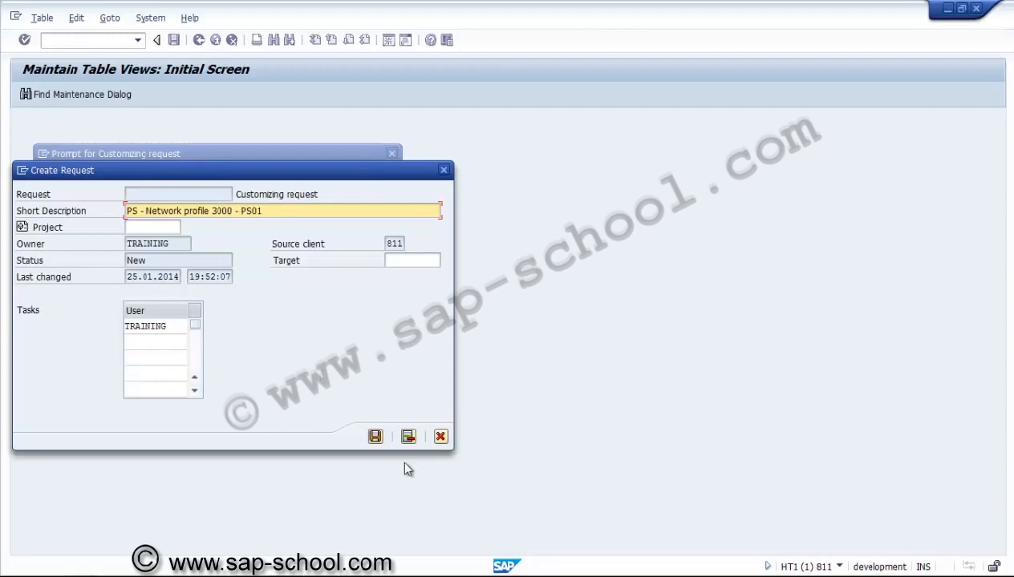
{"action": "left_click", "coordinate": [375, 437]}
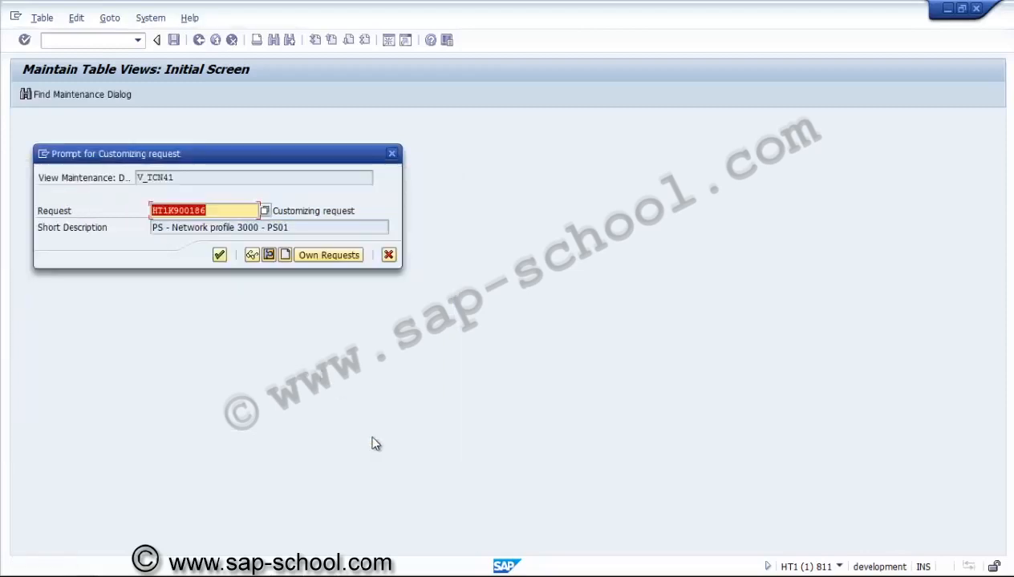
{"action": "left_click", "coordinate": [222, 255]}
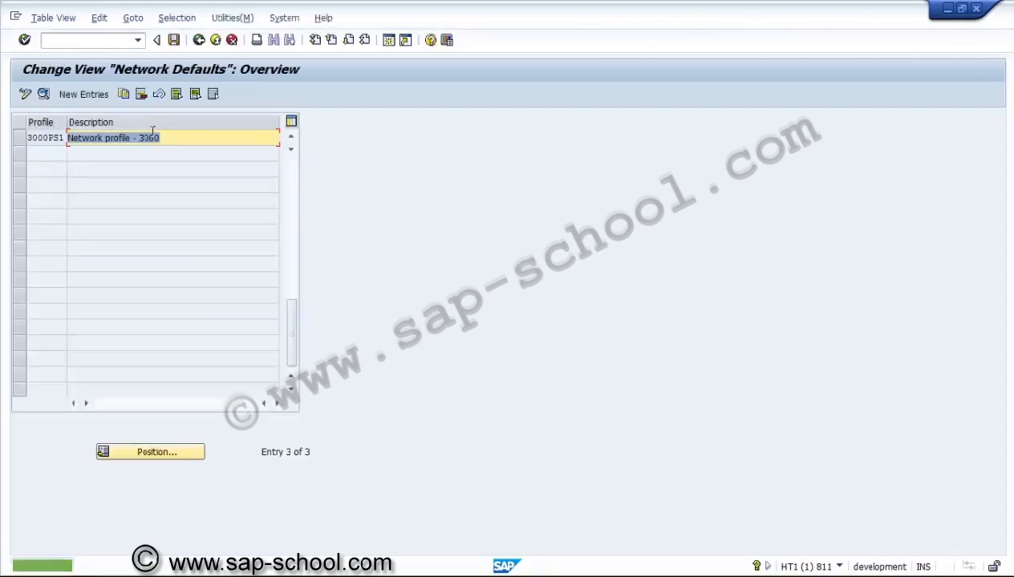
Step: Copy network profile 3000PS1 and name the copy 3000PS2
{"action": "left_click", "coordinate": [18, 144]}
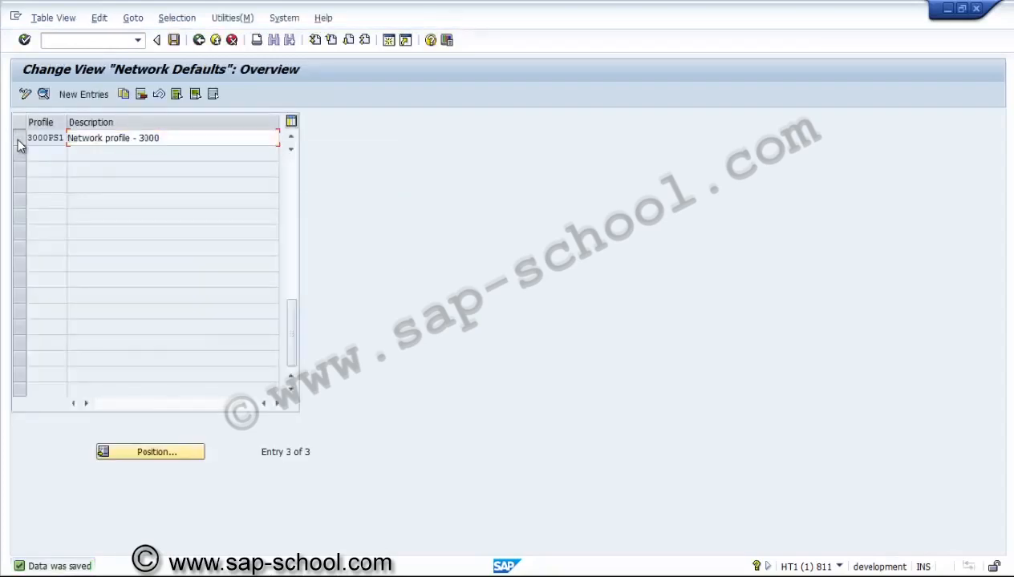
{"action": "left_click", "coordinate": [124, 95]}
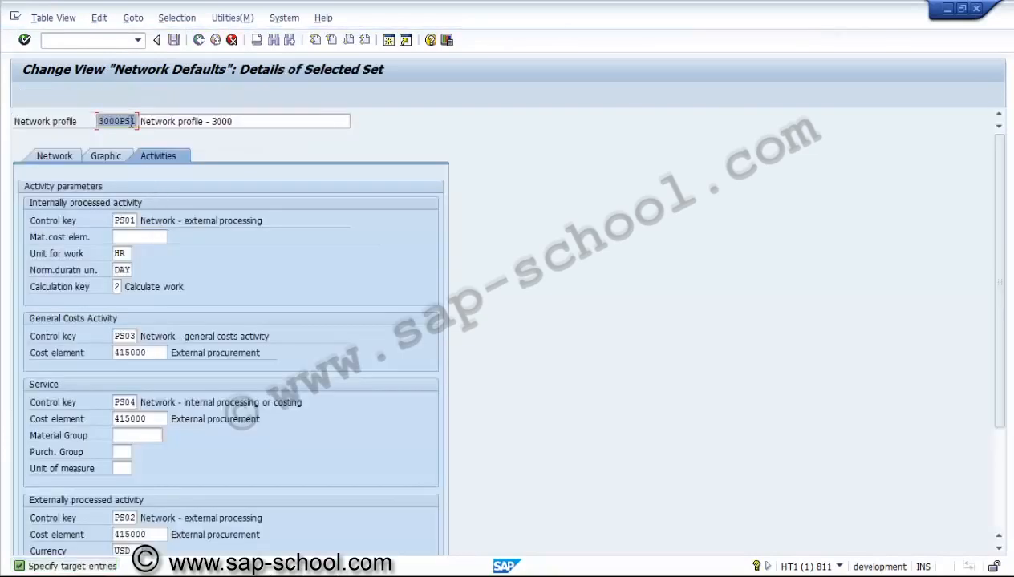
{"action": "left_click", "coordinate": [131, 120]}
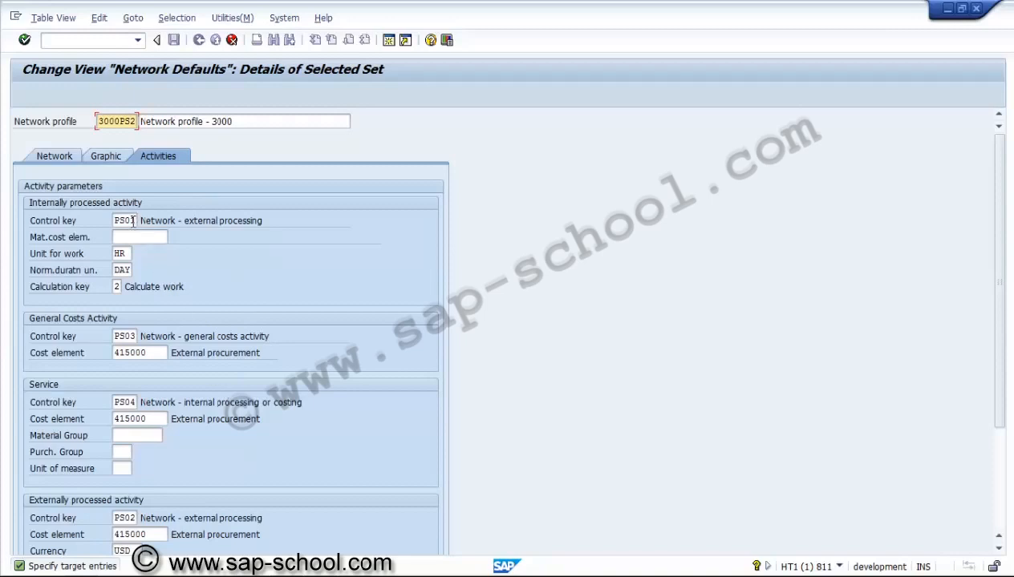
Step: Set the network type of profile 3000PS2 to PS02, accept the copied entry and save it
{"action": "left_click", "coordinate": [69, 158]}
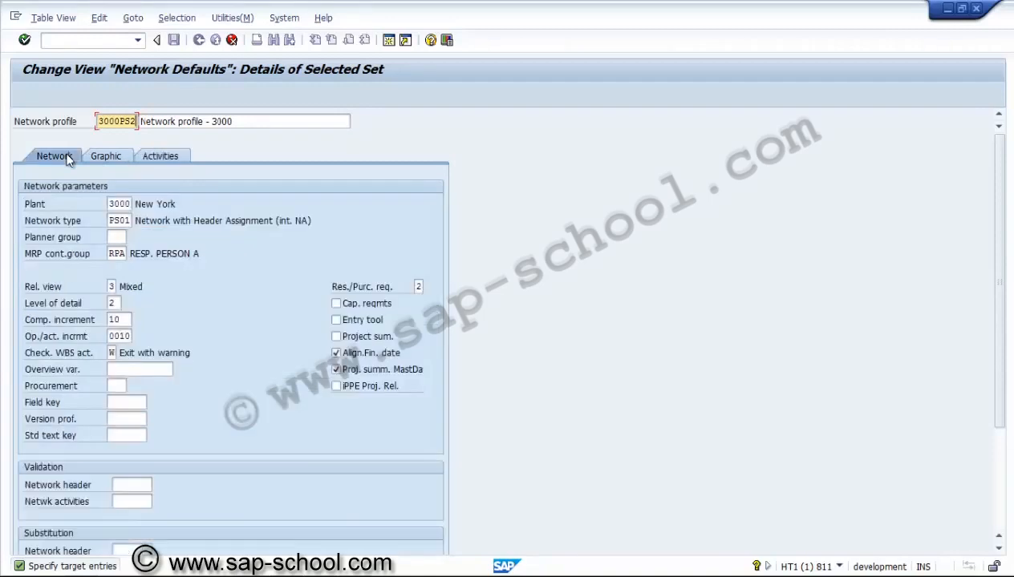
{"action": "left_click", "coordinate": [124, 222]}
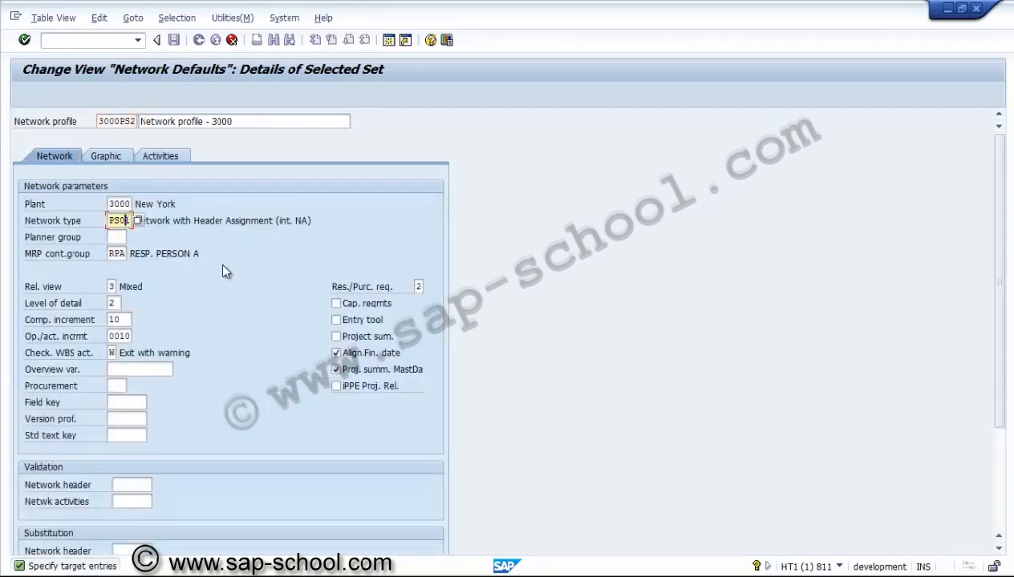
{"action": "key", "text": "BackSpace"}
{"action": "type", "text": "2"}
{"action": "key", "text": "Return"}
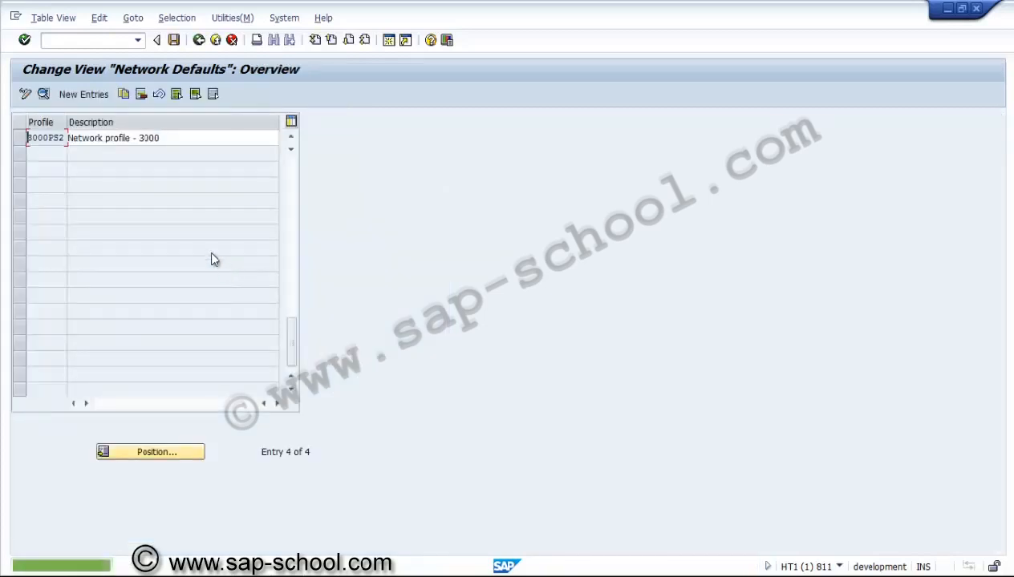
{"action": "left_click", "coordinate": [173, 42]}
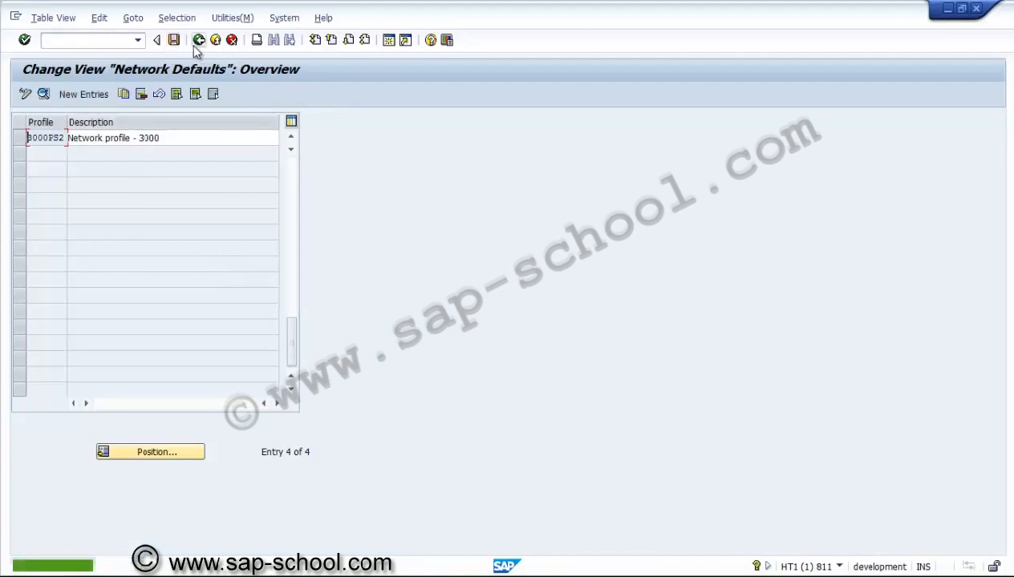
Step: Return to the IMG structure and open the overview in the number range setup for networks
{"action": "left_click", "coordinate": [193, 44]}
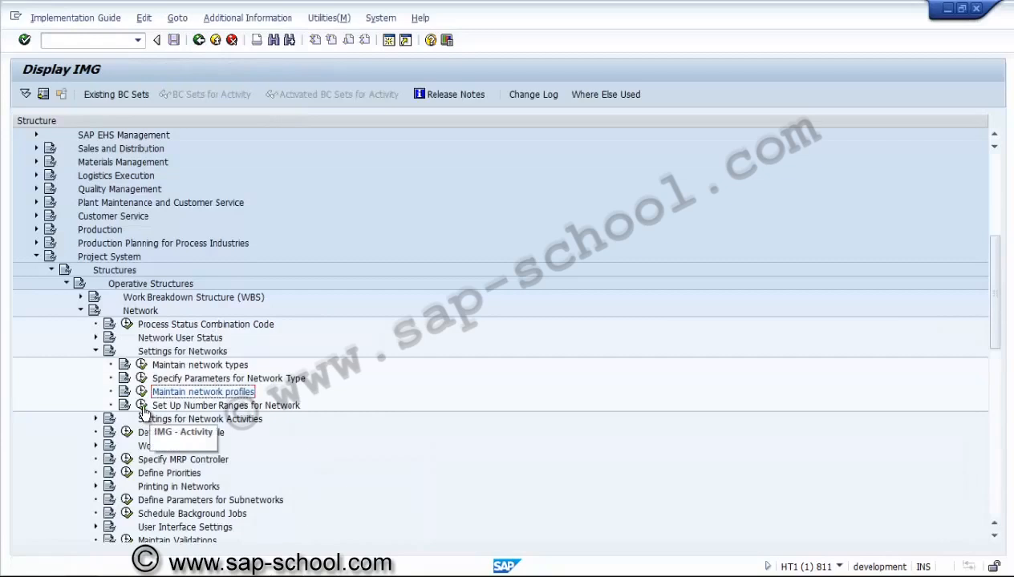
{"action": "left_click", "coordinate": [141, 406]}
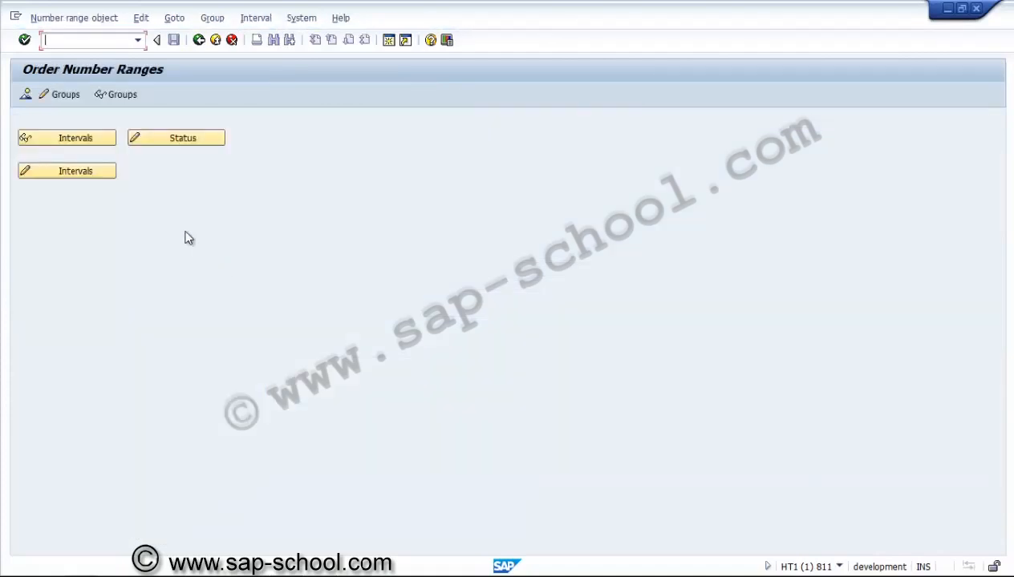
{"action": "left_click", "coordinate": [25, 95]}
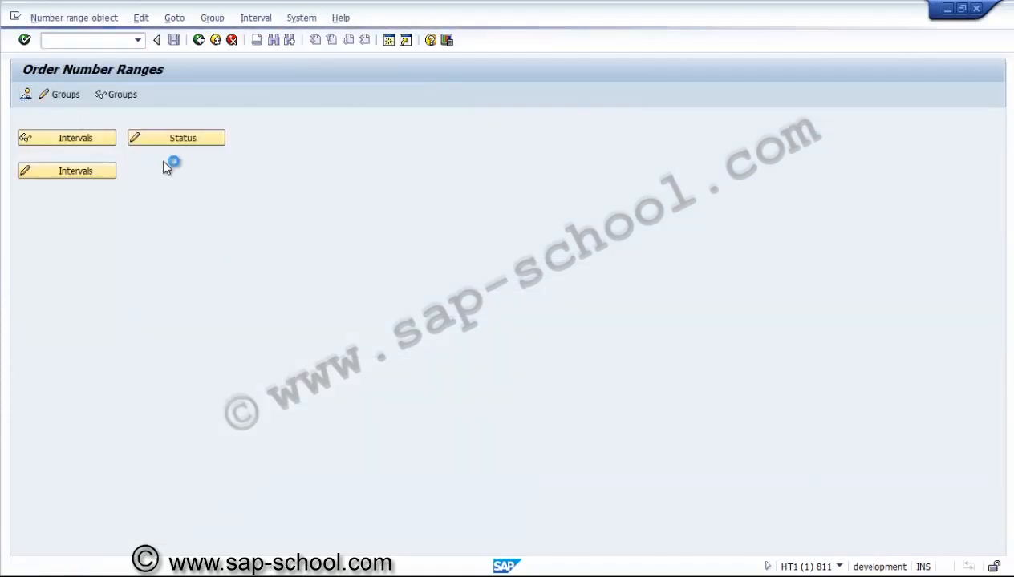
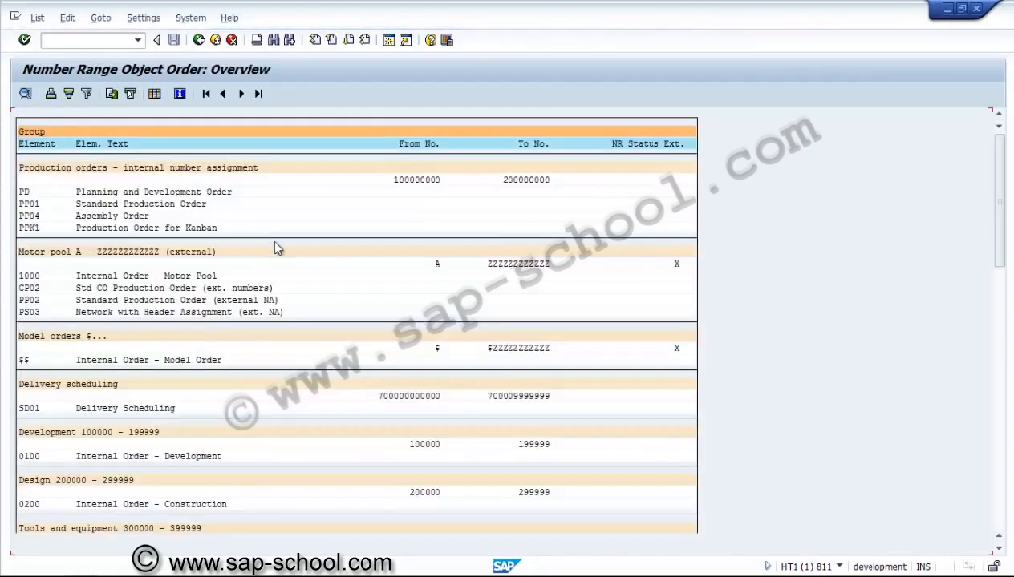
Step: Search the whole number range overview for ps01 and go to the matching network type entry
{"action": "left_click", "coordinate": [274, 42]}
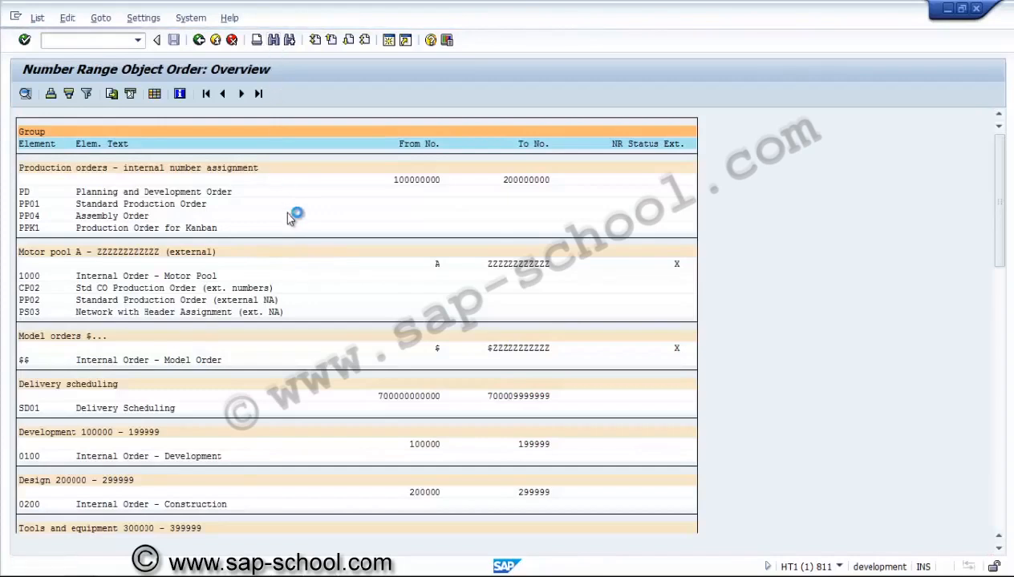
{"action": "type", "text": "ps01"}
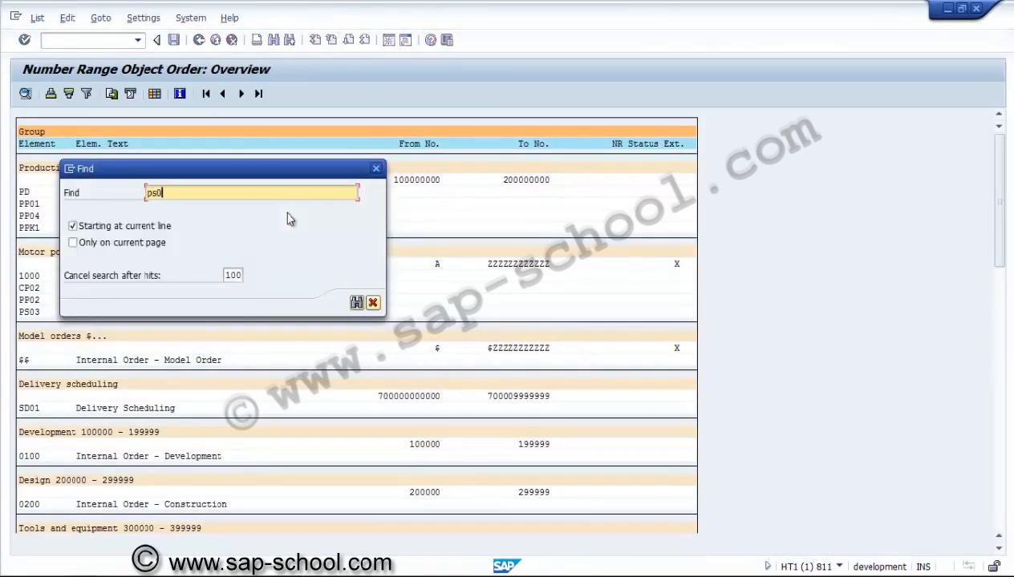
{"action": "left_click", "coordinate": [108, 225]}
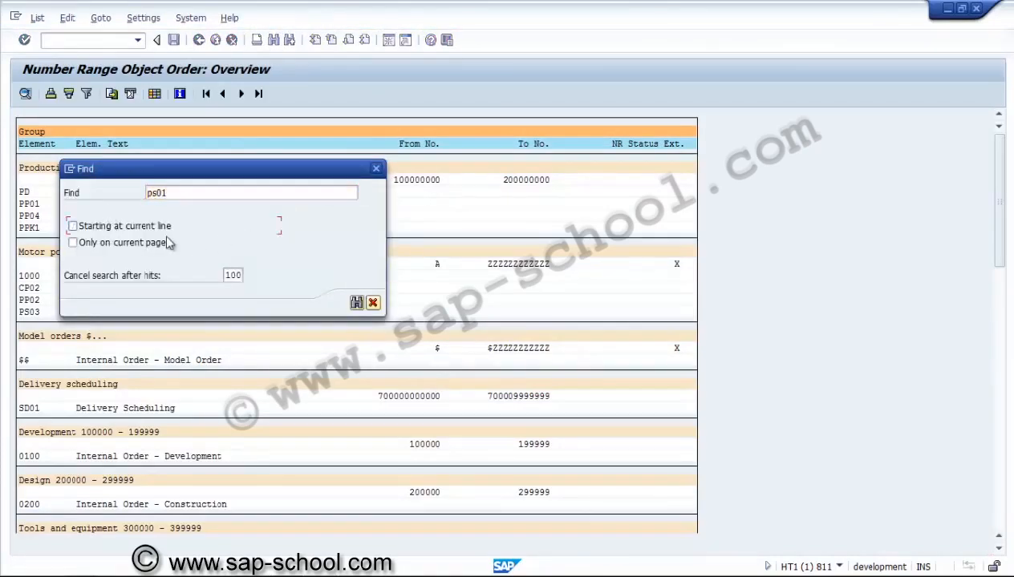
{"action": "left_click", "coordinate": [357, 302]}
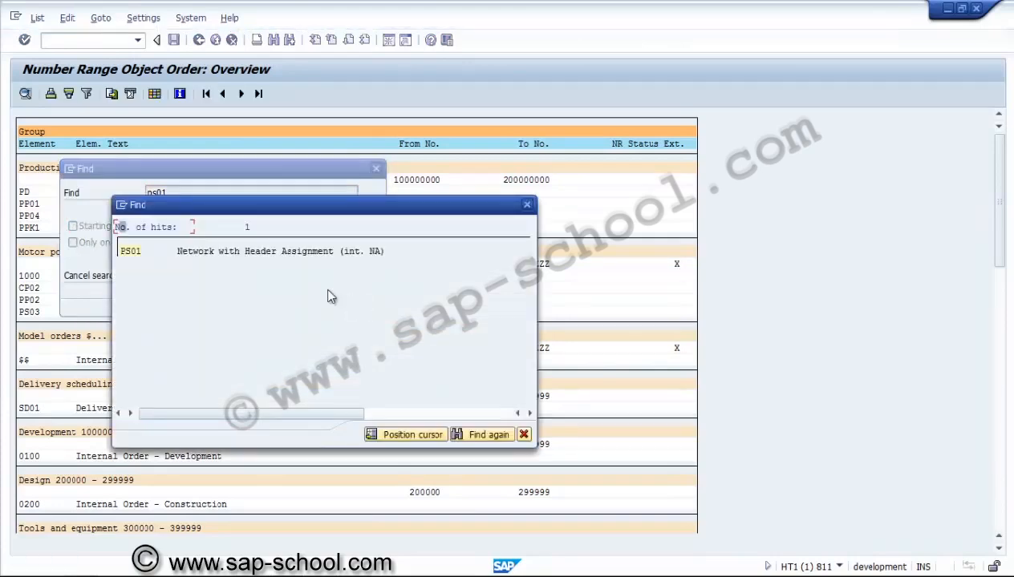
{"action": "left_click", "coordinate": [122, 251]}
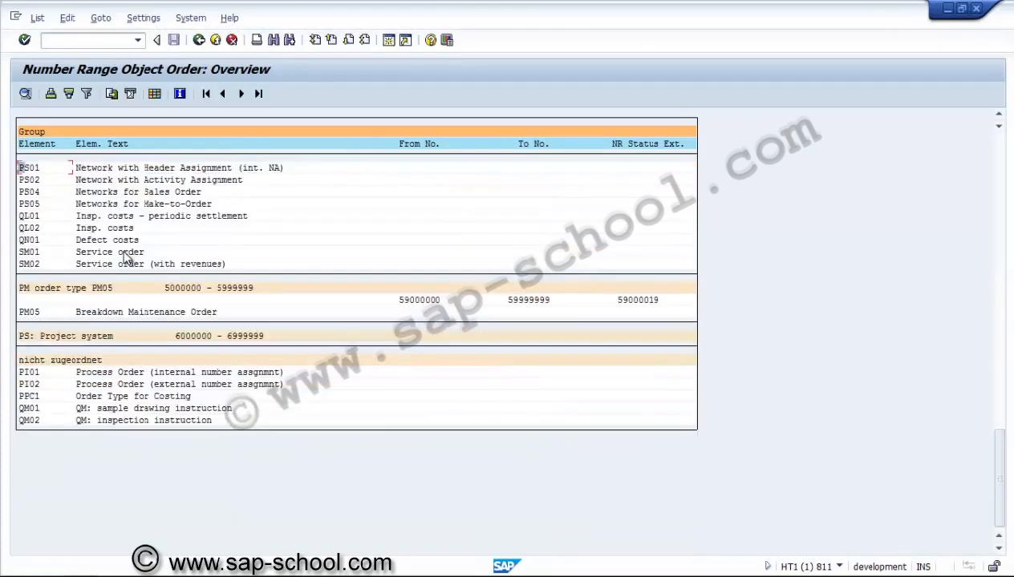
Step: Examine the number range group and interval that PS01 belongs to, plus the surrounding groups, and leave the overview
{"action": "left_click", "coordinate": [1001, 115]}
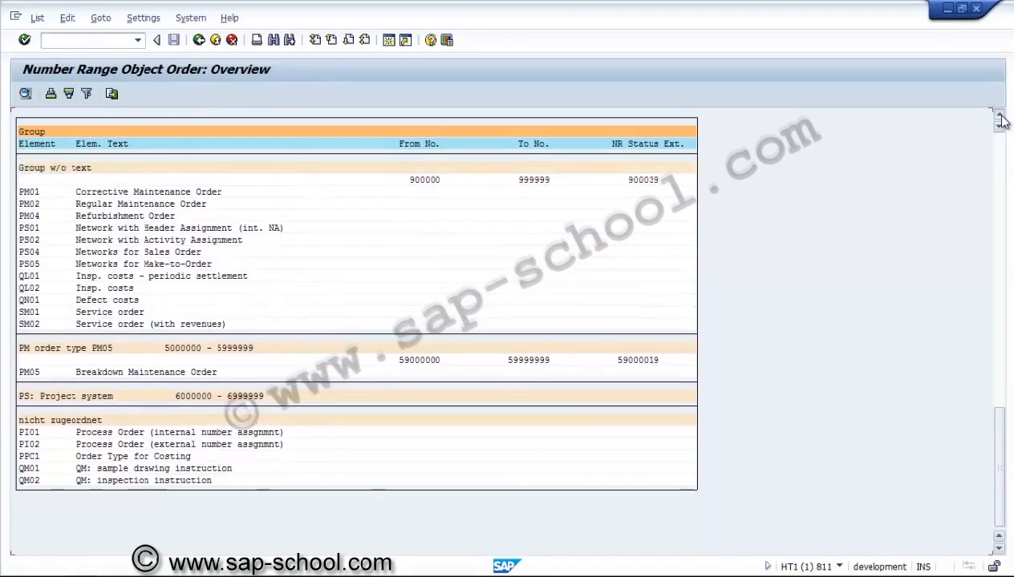
{"action": "left_click", "coordinate": [1001, 117]}
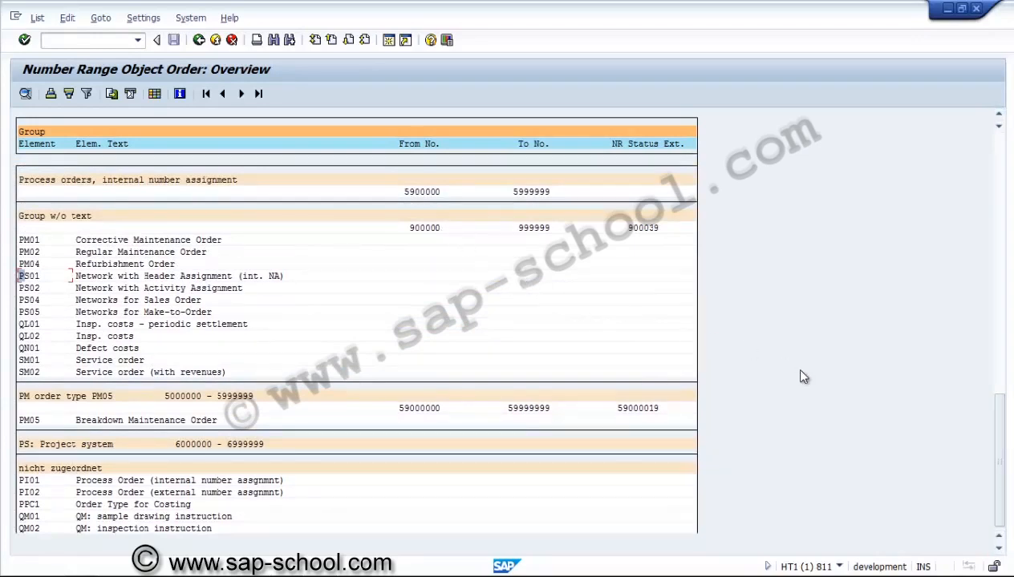
{"action": "left_click", "coordinate": [998, 551]}
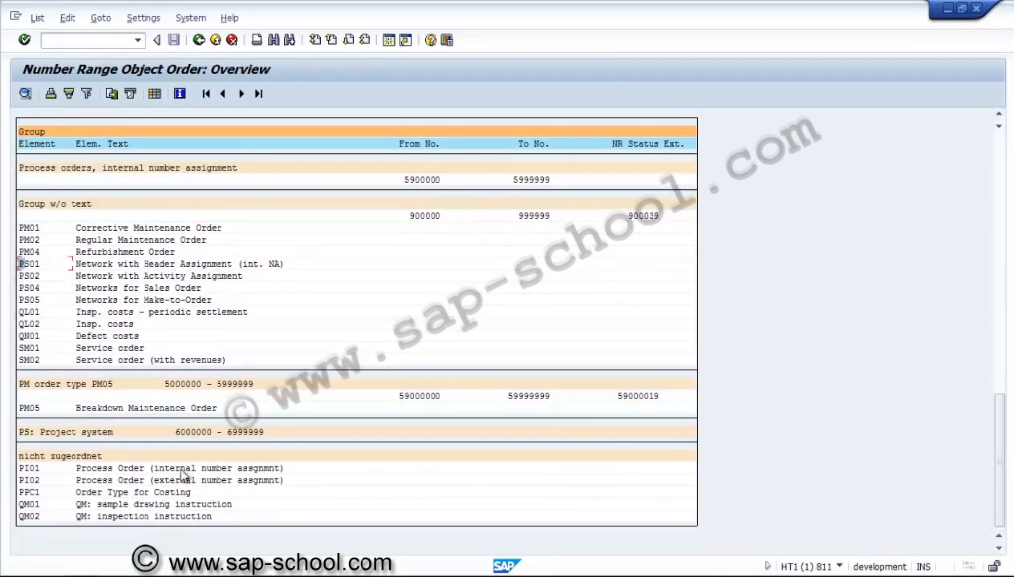
{"action": "left_click", "coordinate": [1000, 115]}
{"action": "left_click", "coordinate": [999, 115]}
{"action": "left_click", "coordinate": [999, 115]}
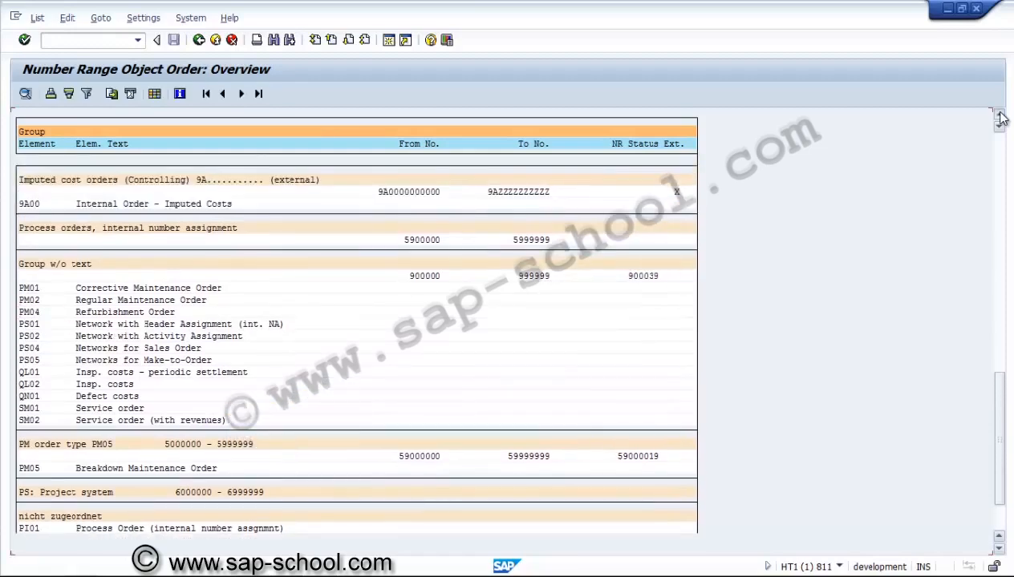
{"action": "left_click", "coordinate": [999, 114]}
{"action": "left_click", "coordinate": [999, 114]}
{"action": "left_click", "coordinate": [999, 114]}
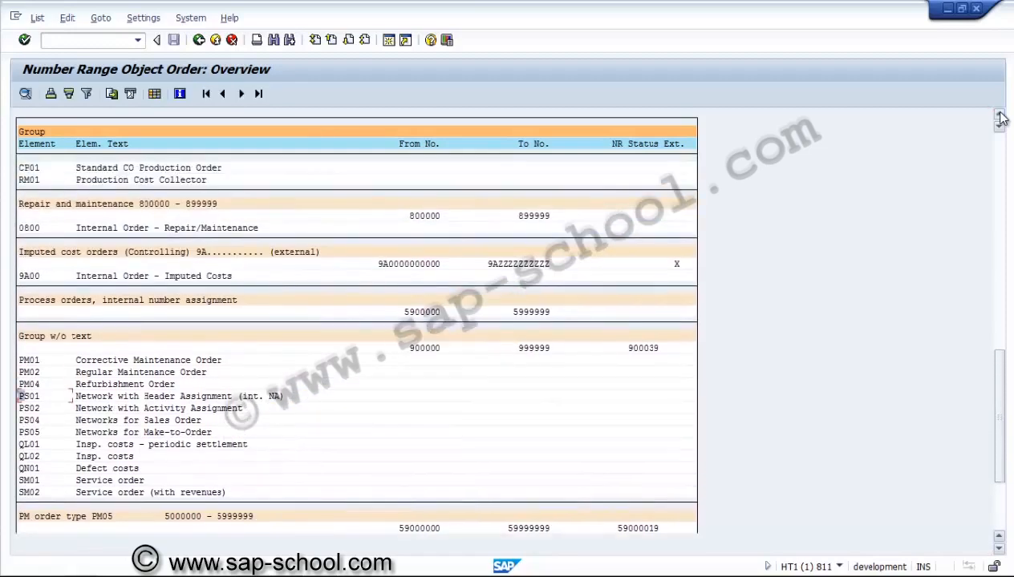
{"action": "left_click", "coordinate": [999, 115]}
{"action": "left_click", "coordinate": [999, 114]}
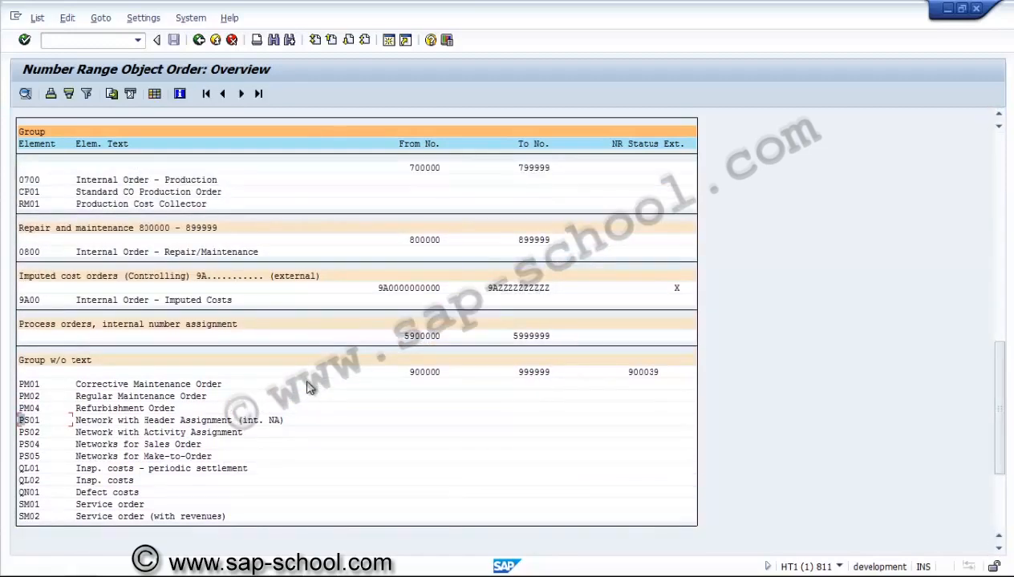
{"action": "left_click", "coordinate": [201, 42]}
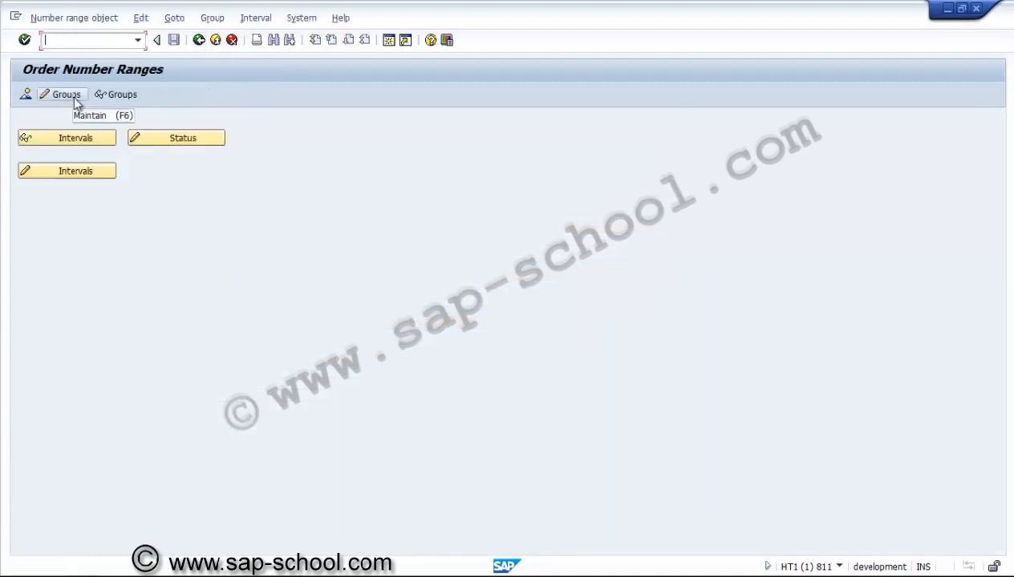
Step: Open the order number range intervals for maintenance, review the complete list and return to the order number ranges
{"action": "left_click", "coordinate": [100, 174]}
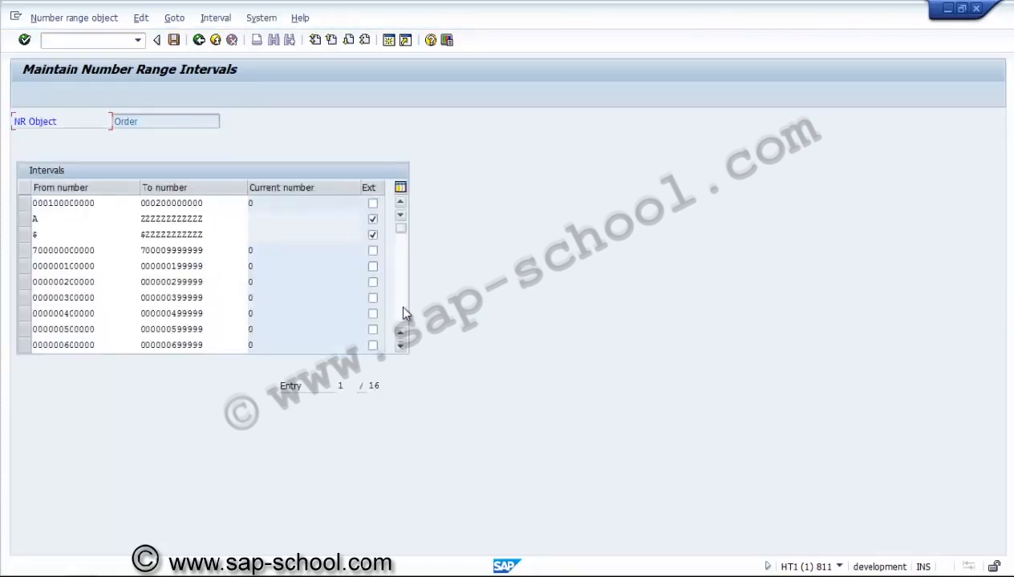
{"action": "left_click", "coordinate": [404, 313]}
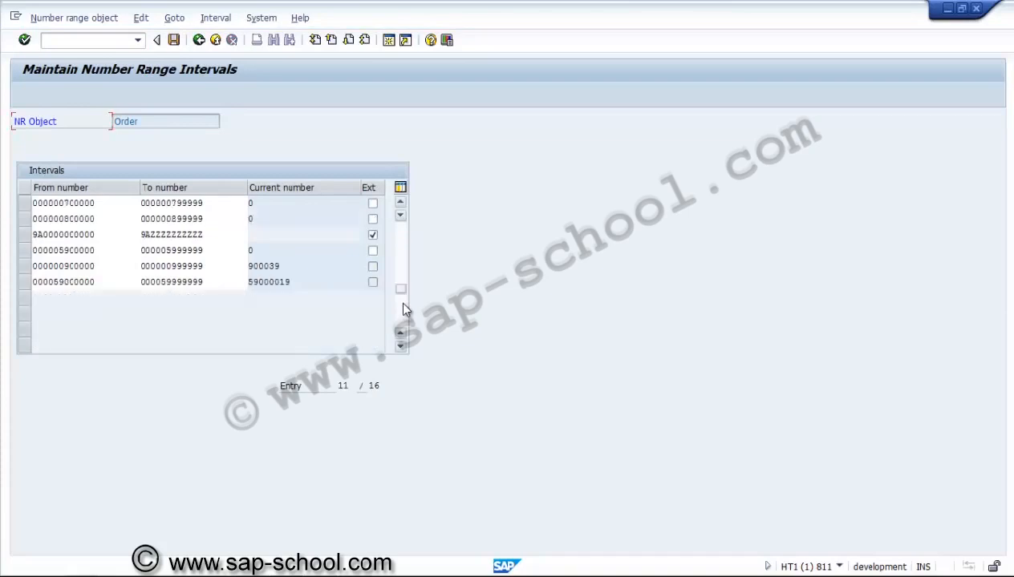
{"action": "left_click_drag", "start_coordinate": [403, 294], "coordinate": [400, 216]}
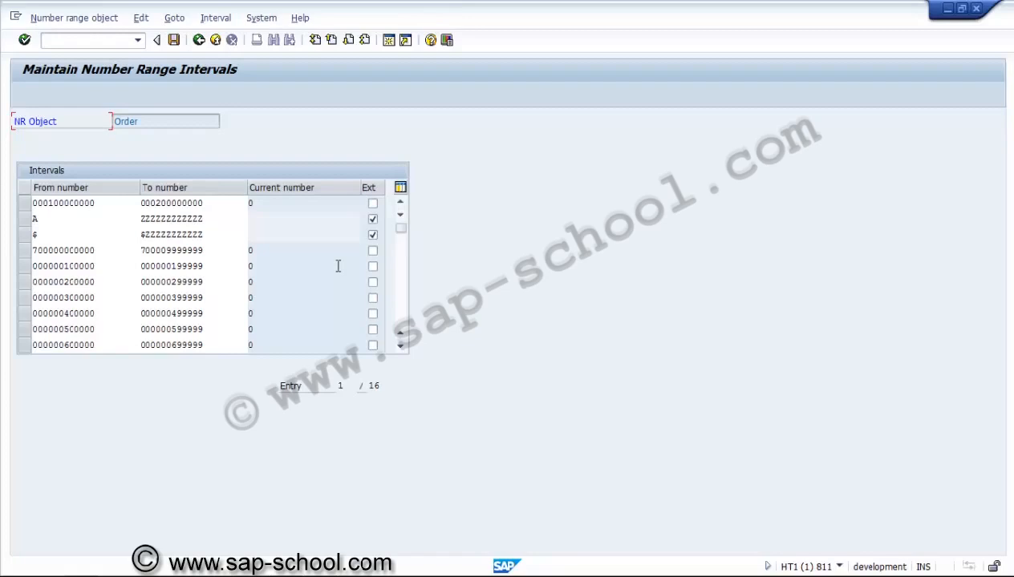
{"action": "left_click", "coordinate": [200, 43]}
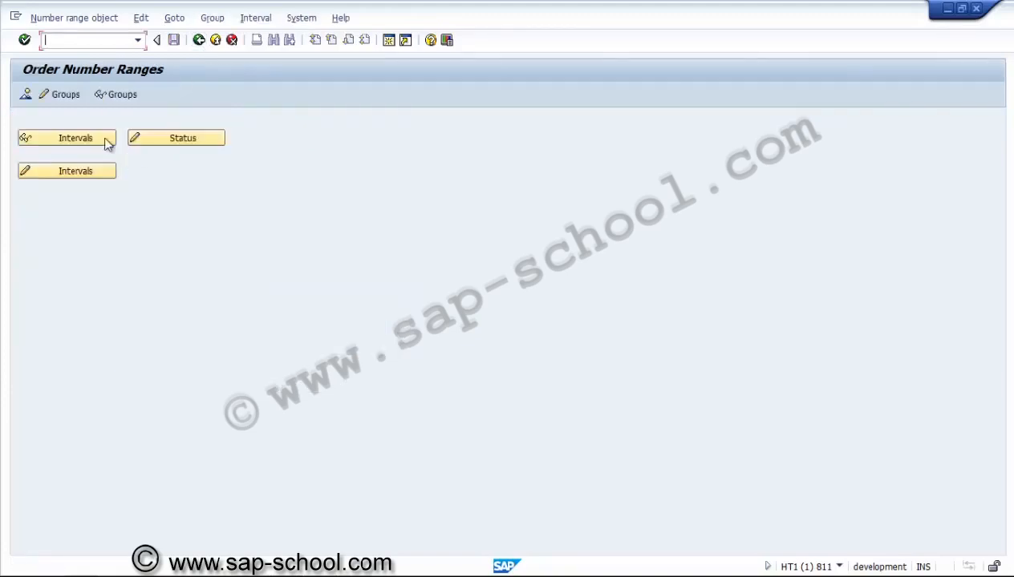
Step: Open the number range groups for maintenance and locate network type PS02 within the group without text
{"action": "left_click", "coordinate": [57, 97]}
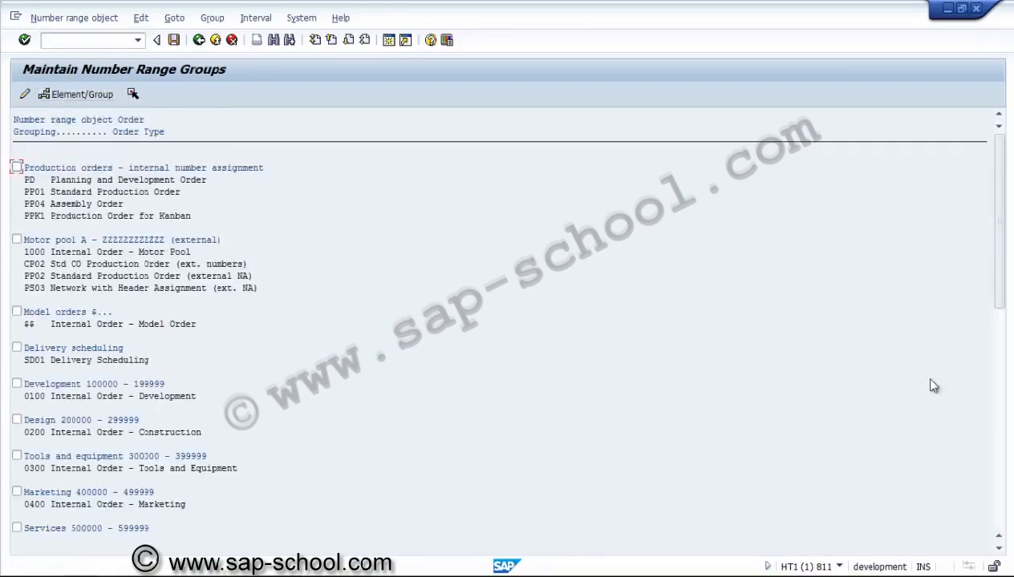
{"action": "left_click", "coordinate": [998, 438]}
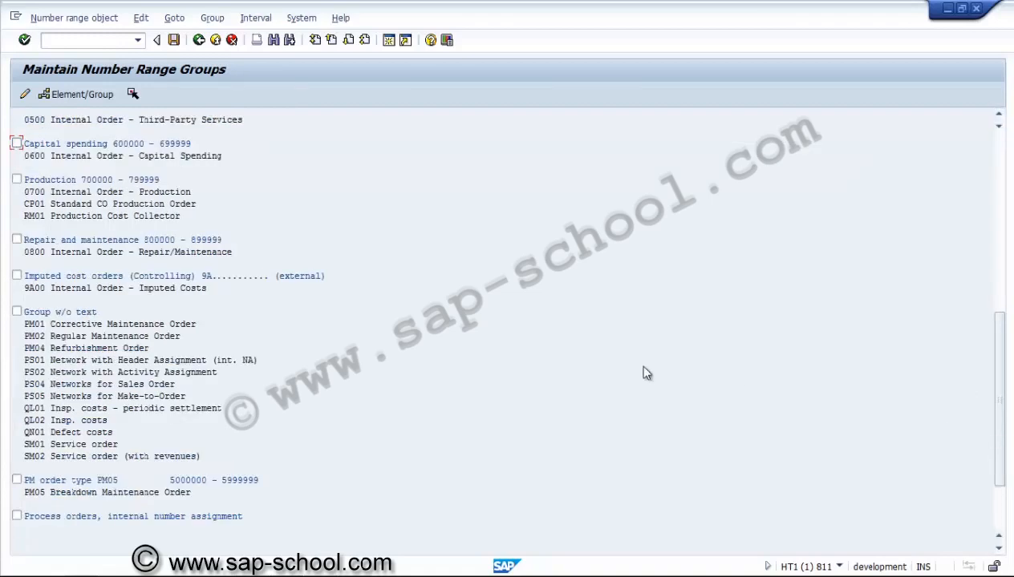
{"action": "left_click", "coordinate": [60, 314]}
{"action": "left_click", "coordinate": [38, 373]}
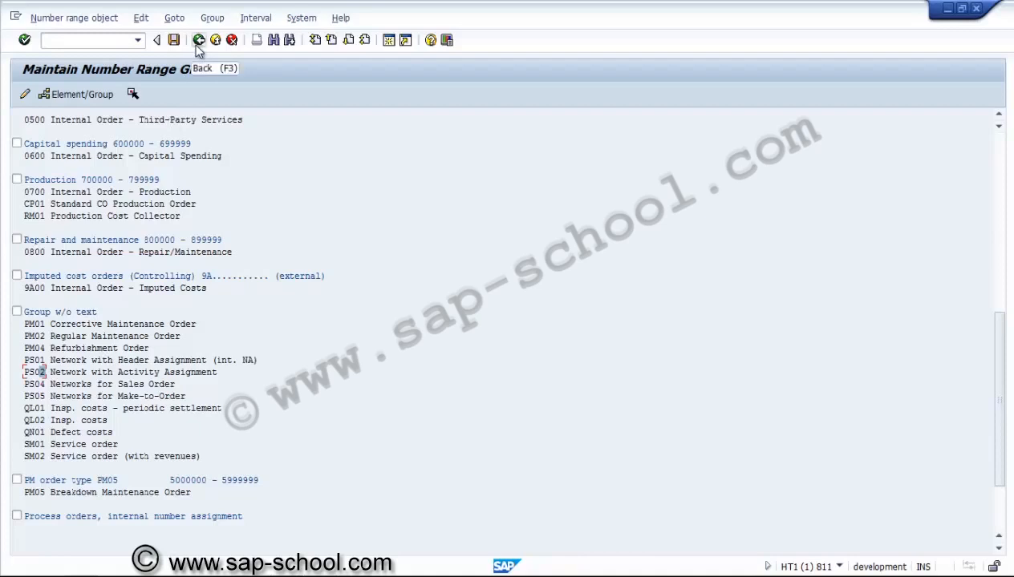
Step: Start inserting a new number range group with the text "Network (external nr)"
{"action": "left_click", "coordinate": [211, 18]}
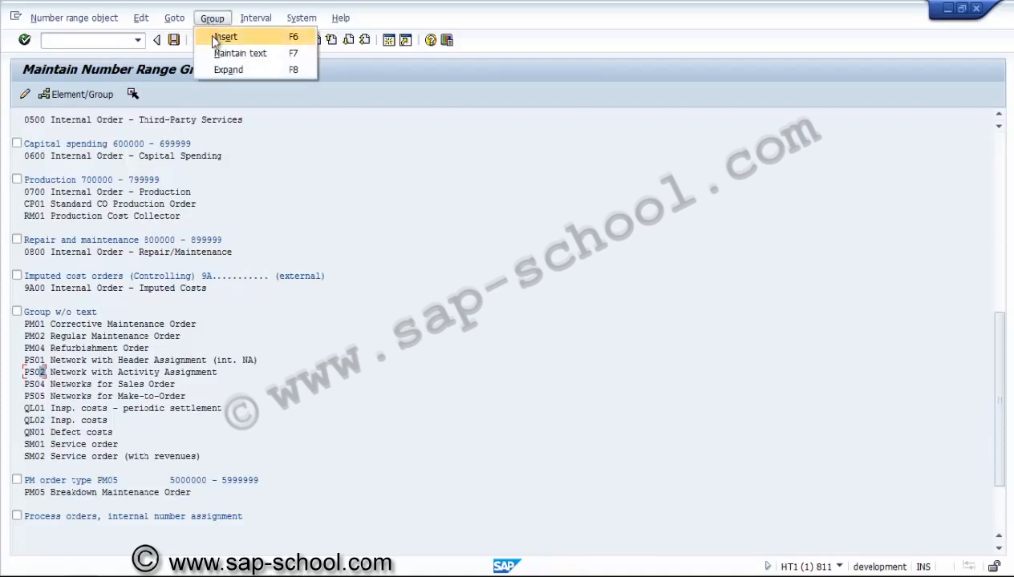
{"action": "left_click", "coordinate": [218, 37]}
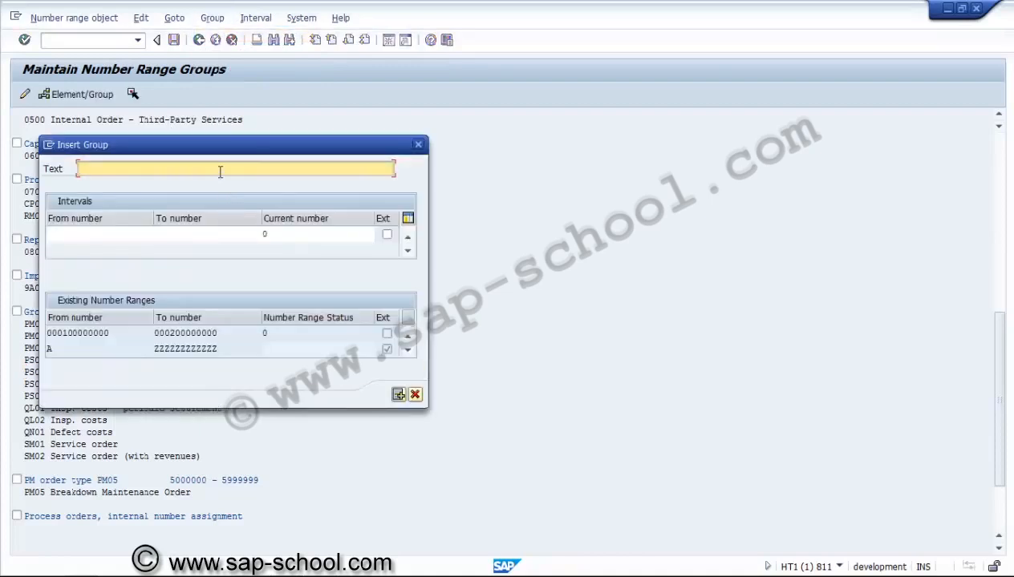
{"action": "type", "text": "Network (external "}
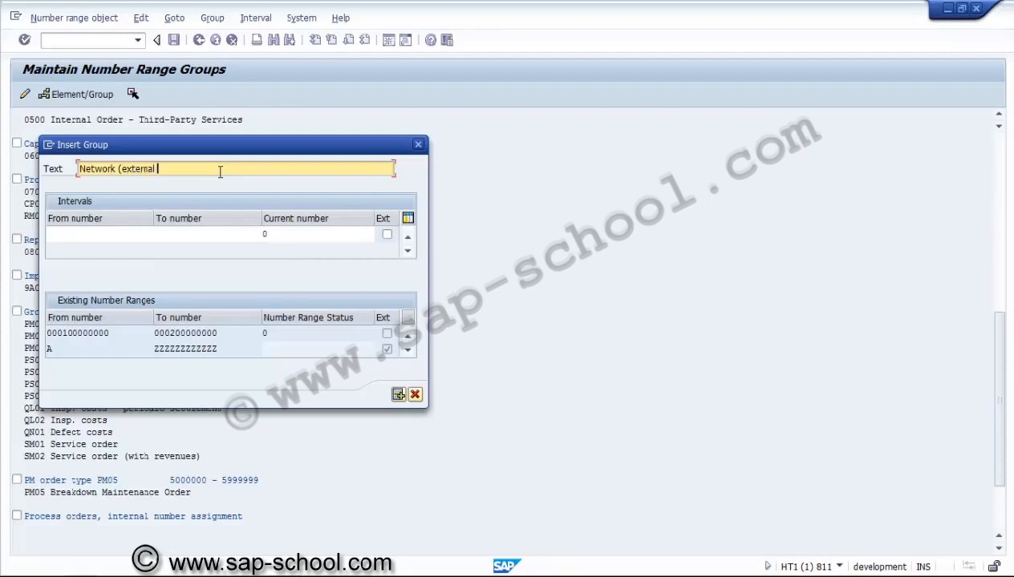
{"action": "type", "text": "nr)"}
{"action": "left_click", "coordinate": [113, 235]}
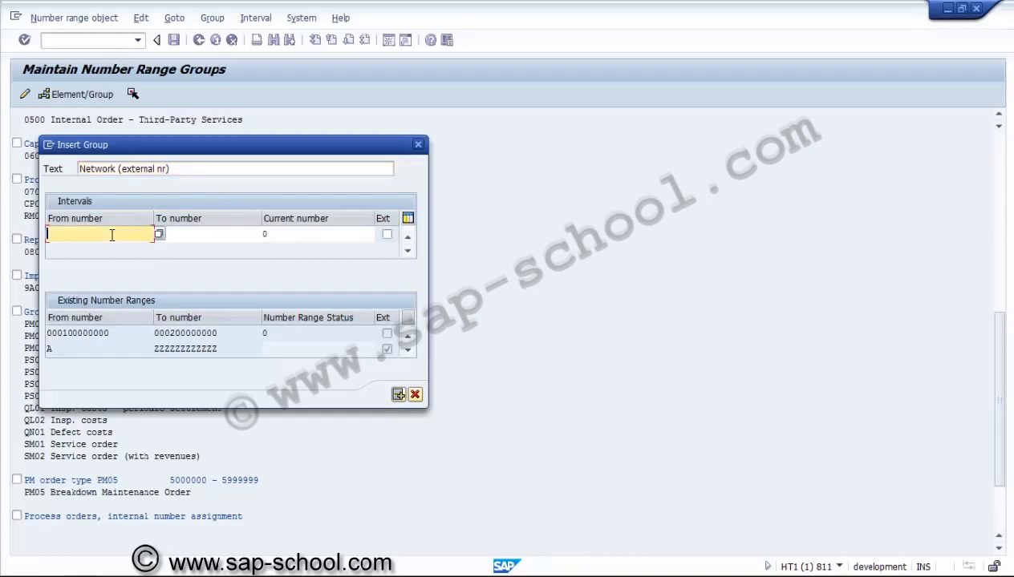
{"action": "type", "text": "NA0000000001"}
{"action": "key", "text": "Return"}
{"action": "key", "text": "ctrl+c"}
{"action": "left_click", "coordinate": [178, 232]}
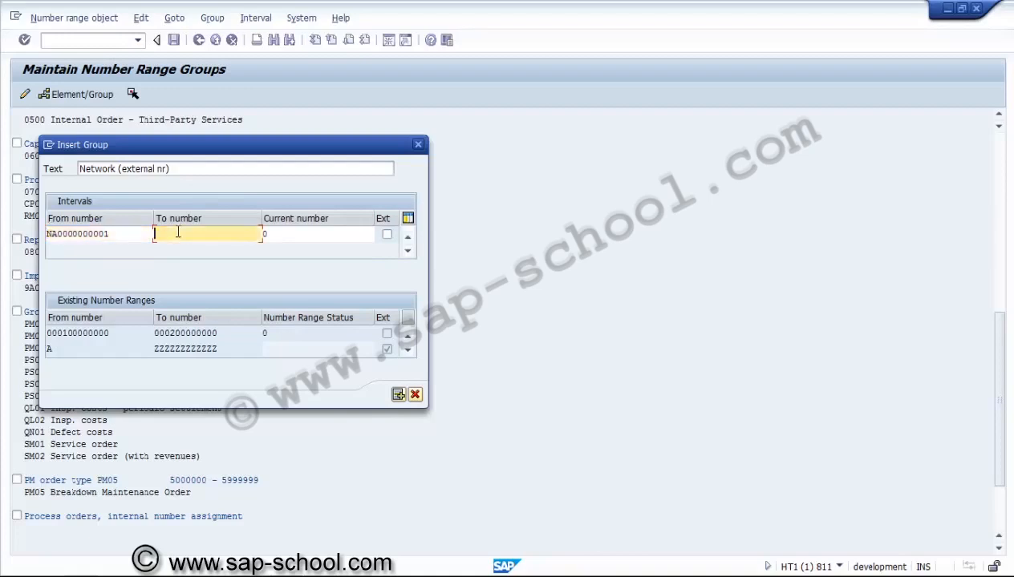
{"action": "key", "text": "ctrl+v"}
{"action": "left_click", "coordinate": [163, 233]}
{"action": "key", "text": "Insert"}
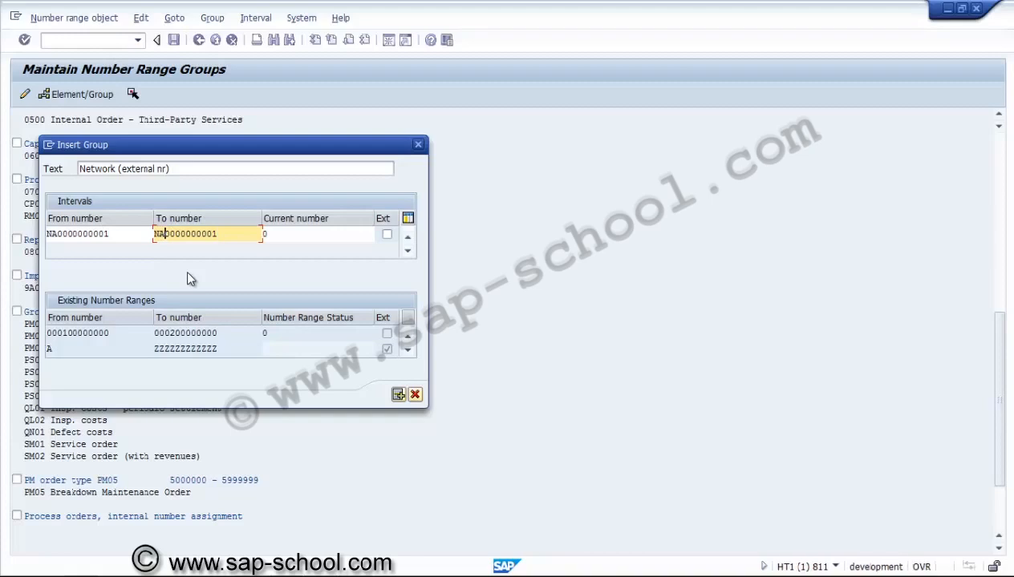
{"action": "type", "text": "9999999999"}
{"action": "left_click", "coordinate": [55, 237]}
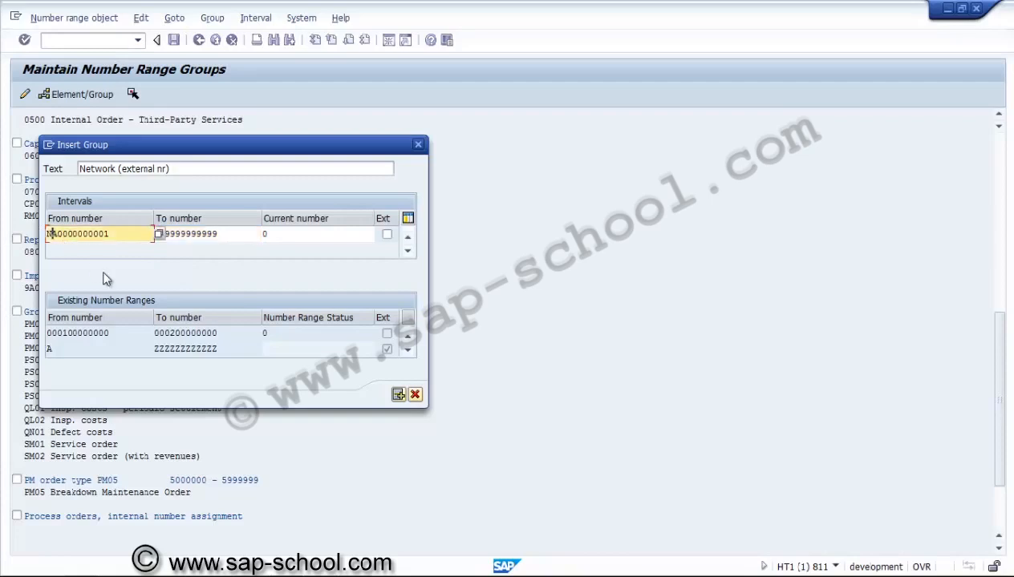
{"action": "type", "text": "U"}
{"action": "left_click", "coordinate": [184, 233]}
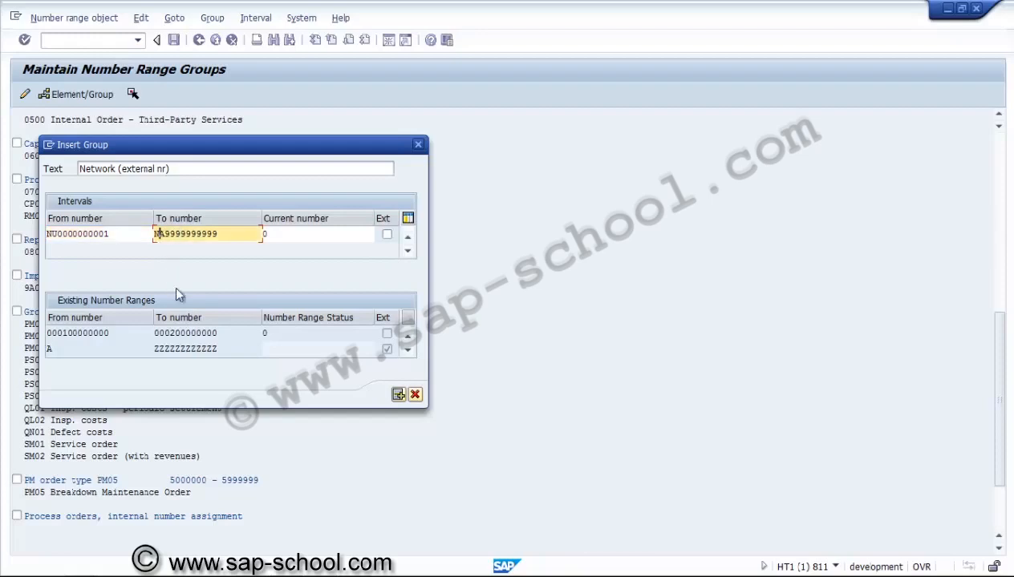
{"action": "type", "text": "U"}
{"action": "left_click", "coordinate": [387, 236]}
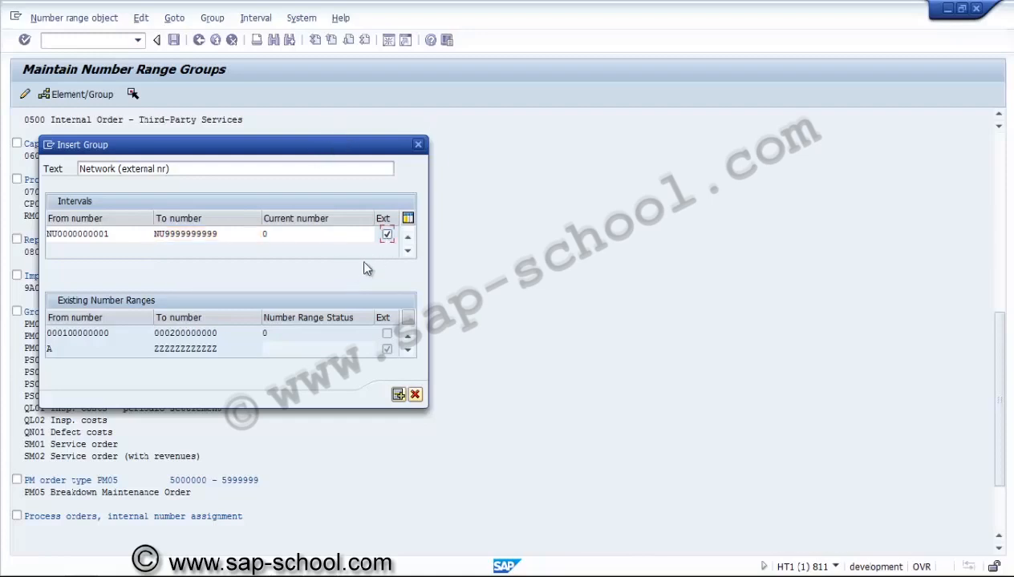
{"action": "left_click", "coordinate": [399, 397]}
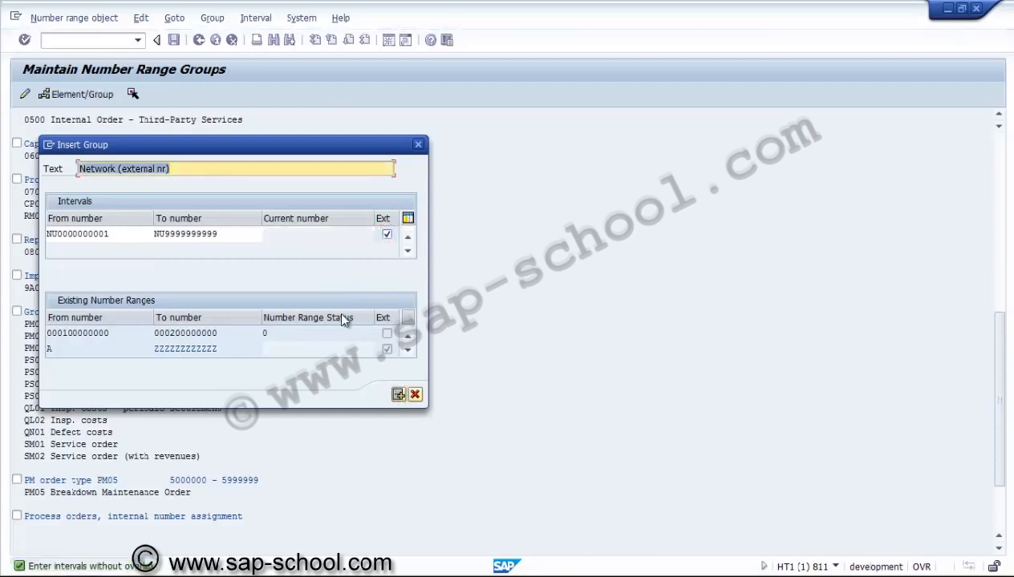
{"action": "left_click", "coordinate": [407, 354]}
{"action": "left_click", "coordinate": [408, 353]}
{"action": "left_click", "coordinate": [407, 354]}
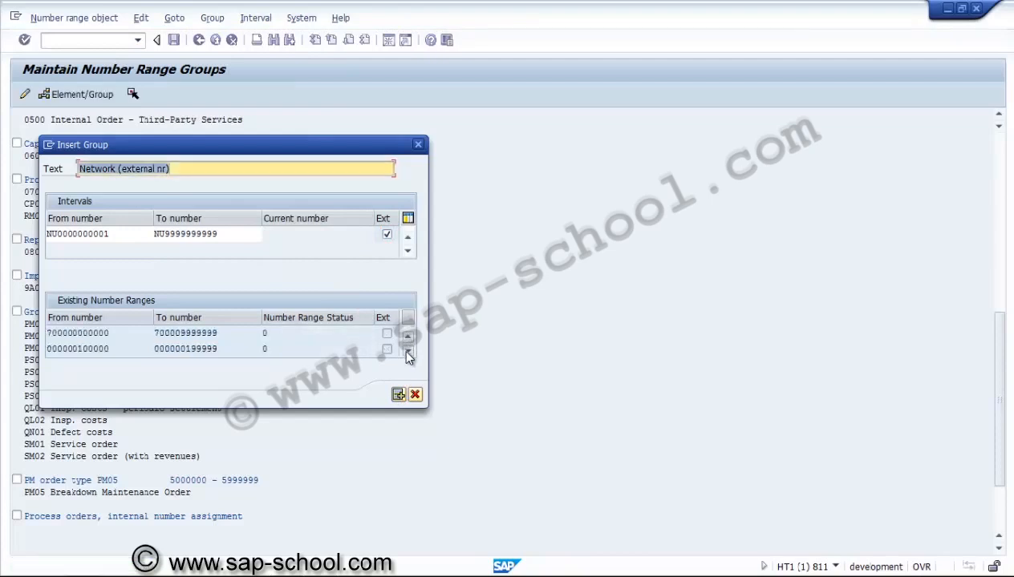
{"action": "left_click", "coordinate": [408, 353]}
{"action": "left_click", "coordinate": [407, 354]}
{"action": "left_click", "coordinate": [407, 354]}
{"action": "left_click", "coordinate": [407, 353]}
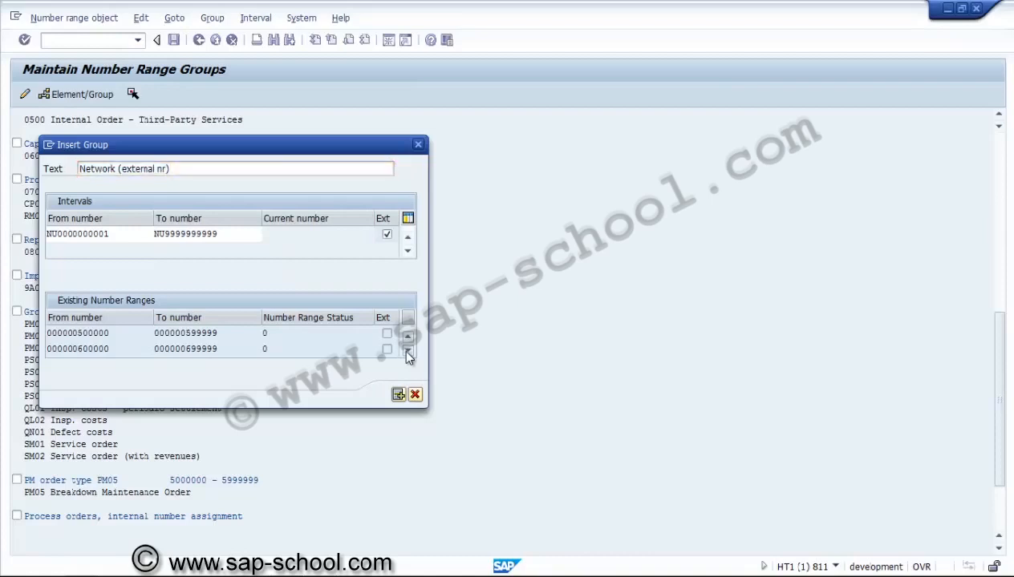
{"action": "left_click", "coordinate": [407, 354]}
{"action": "left_click", "coordinate": [408, 354]}
{"action": "left_click", "coordinate": [408, 354]}
{"action": "left_click", "coordinate": [407, 353]}
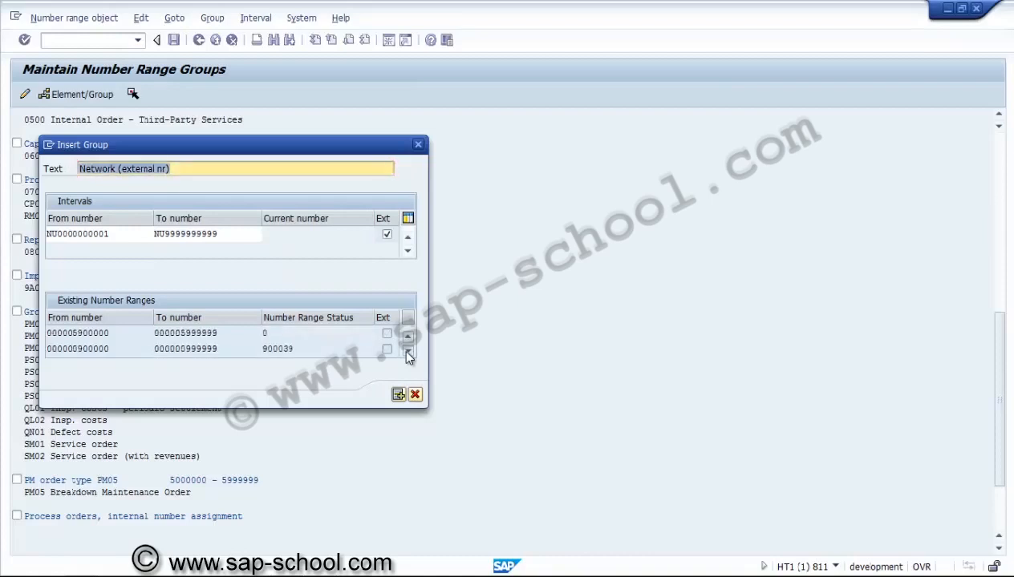
{"action": "left_click", "coordinate": [407, 354]}
{"action": "left_click", "coordinate": [407, 354]}
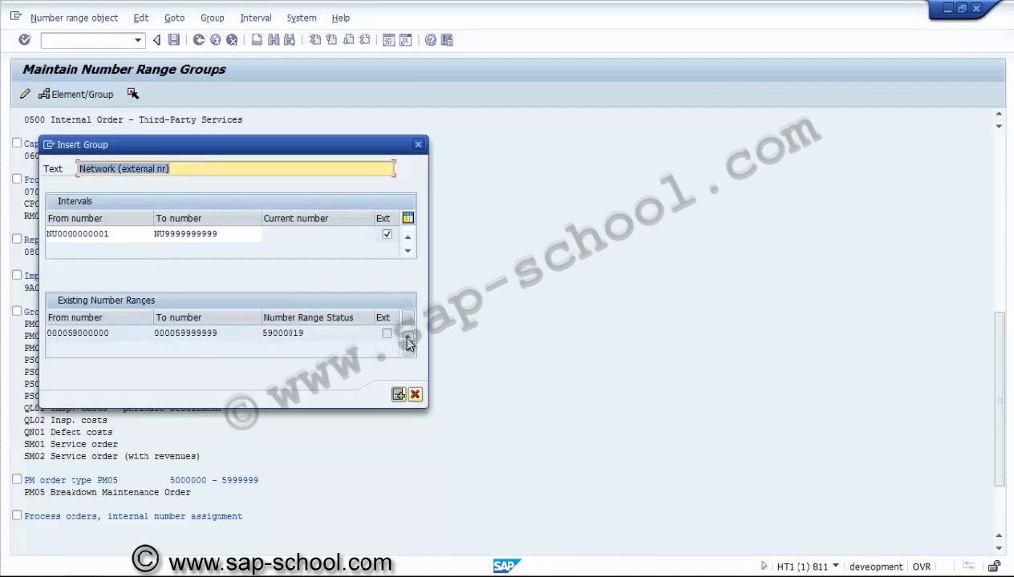
{"action": "left_click", "coordinate": [408, 338]}
{"action": "left_click", "coordinate": [408, 338]}
{"action": "left_click", "coordinate": [407, 337]}
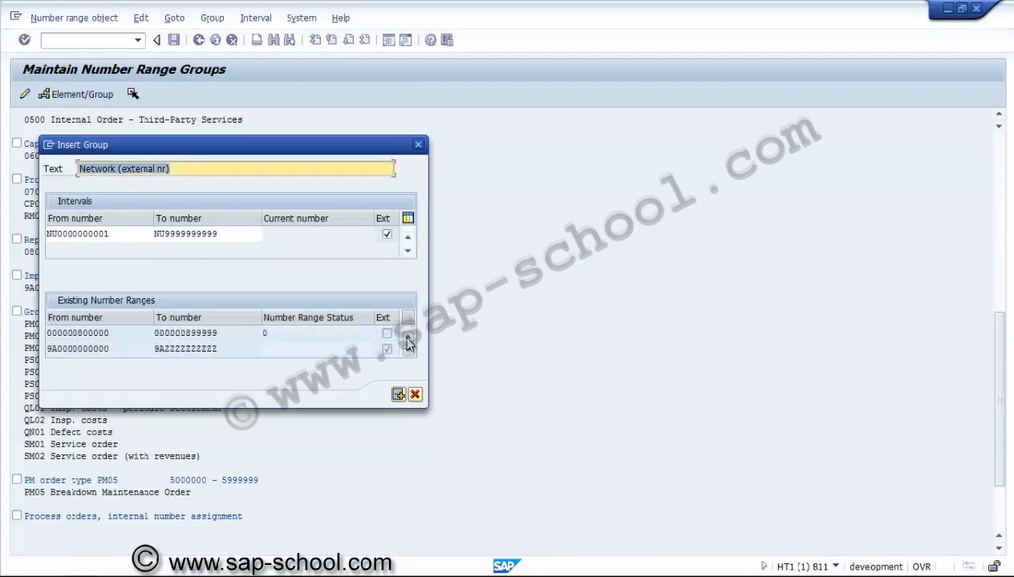
{"action": "left_click", "coordinate": [407, 338]}
{"action": "left_click", "coordinate": [408, 339]}
{"action": "left_click", "coordinate": [407, 339]}
{"action": "left_click", "coordinate": [407, 339]}
{"action": "left_click", "coordinate": [407, 339]}
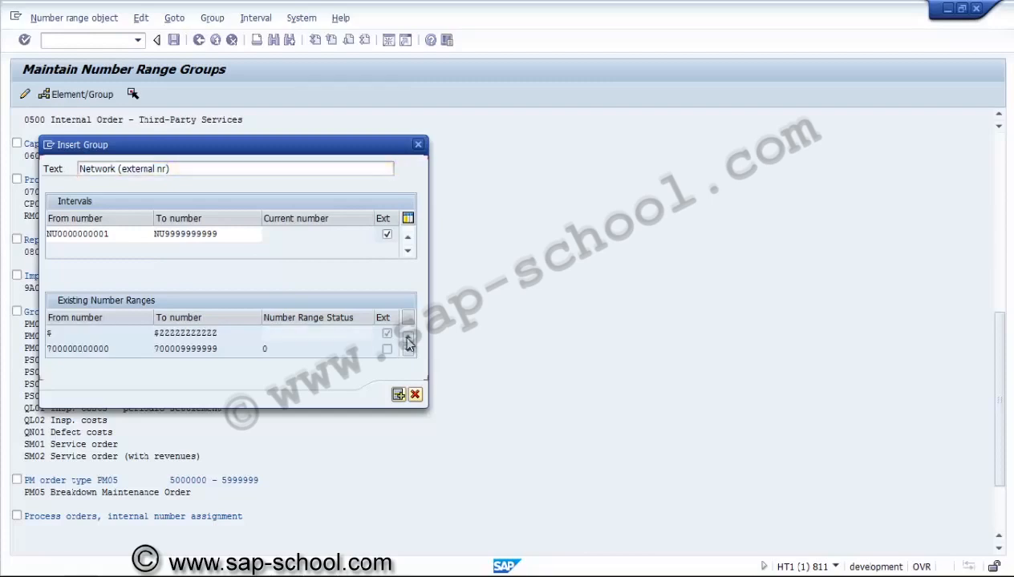
{"action": "left_click", "coordinate": [407, 339]}
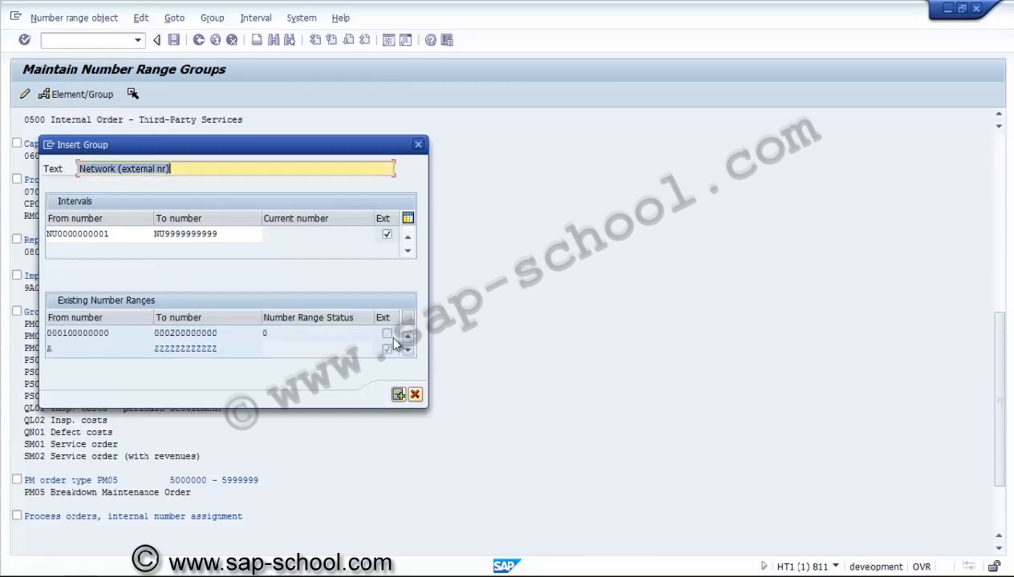
{"action": "left_click", "coordinate": [207, 351]}
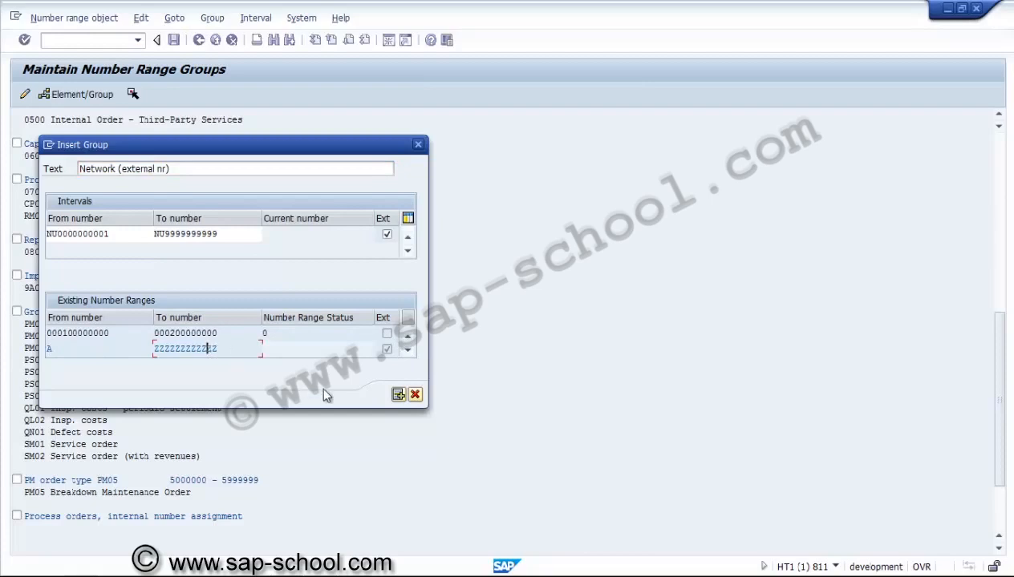
{"action": "left_click", "coordinate": [398, 395]}
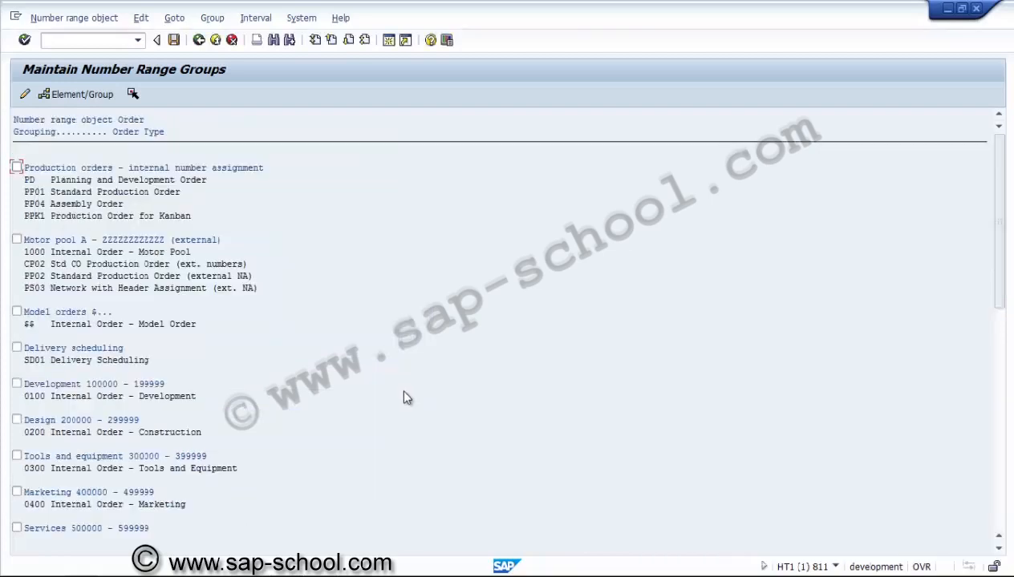
Step: Open the order number intervals for maintenance and set the upper limit of the external interval starting at A to MMMMMMMMMMMM
{"action": "left_click", "coordinate": [198, 40]}
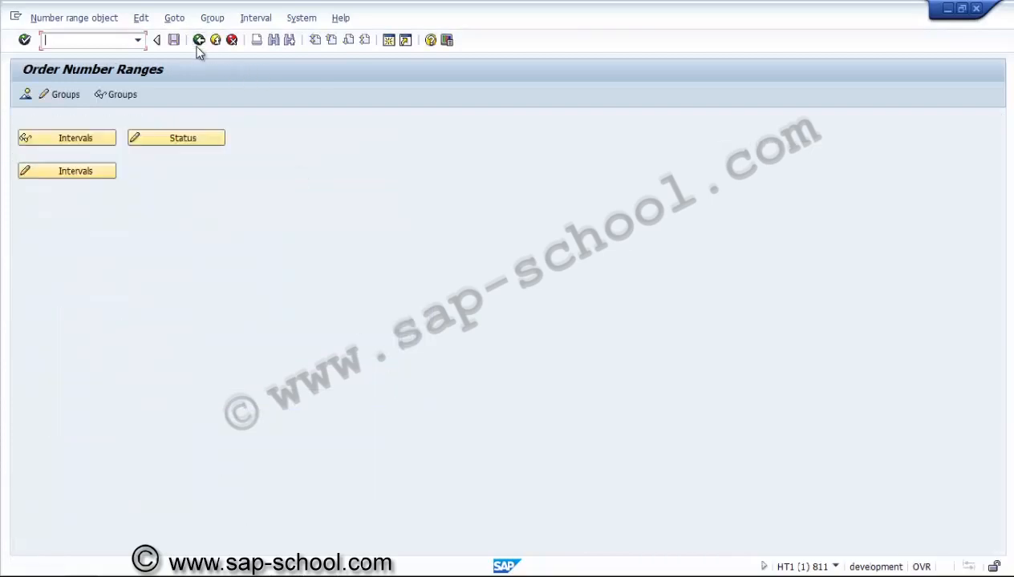
{"action": "left_click", "coordinate": [91, 171]}
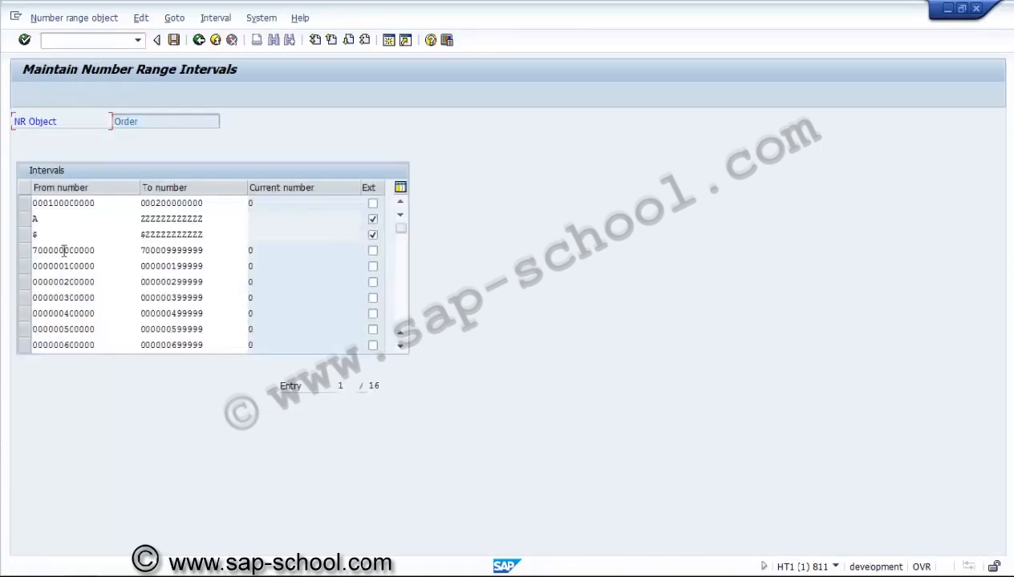
{"action": "left_click", "coordinate": [142, 218]}
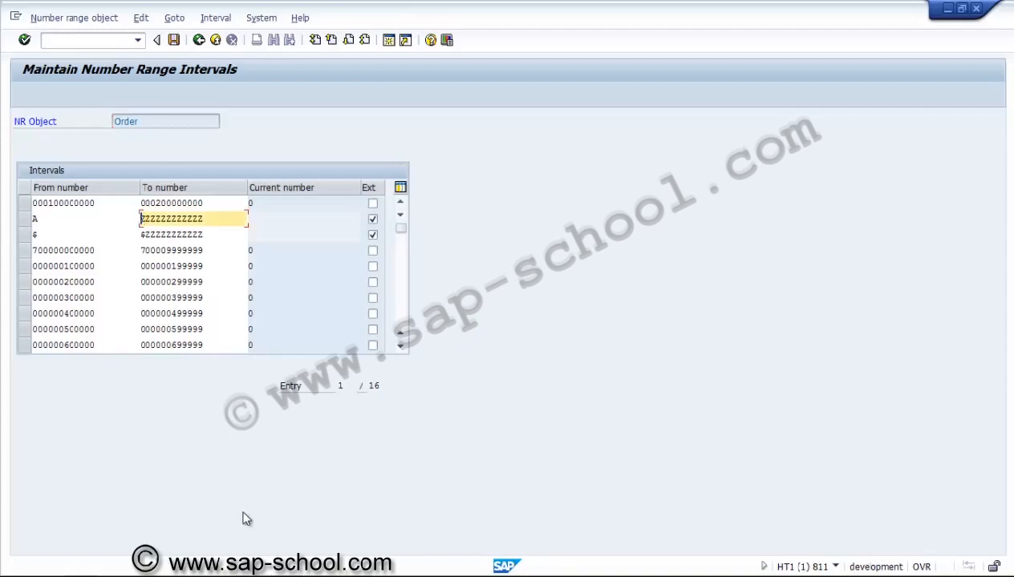
{"action": "type", "text": "MMMMMMMMMMMM"}
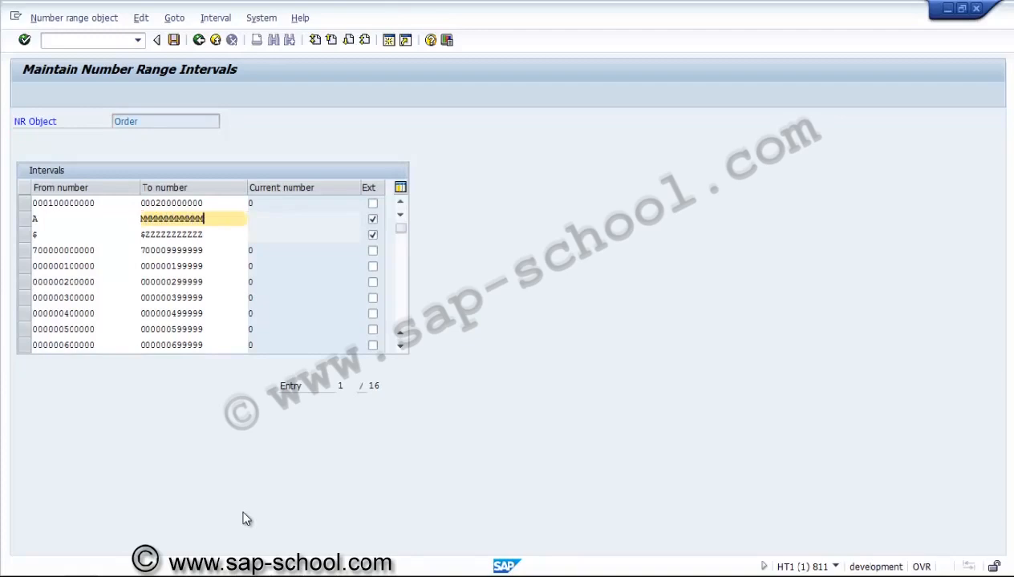
{"action": "key", "text": "Return"}
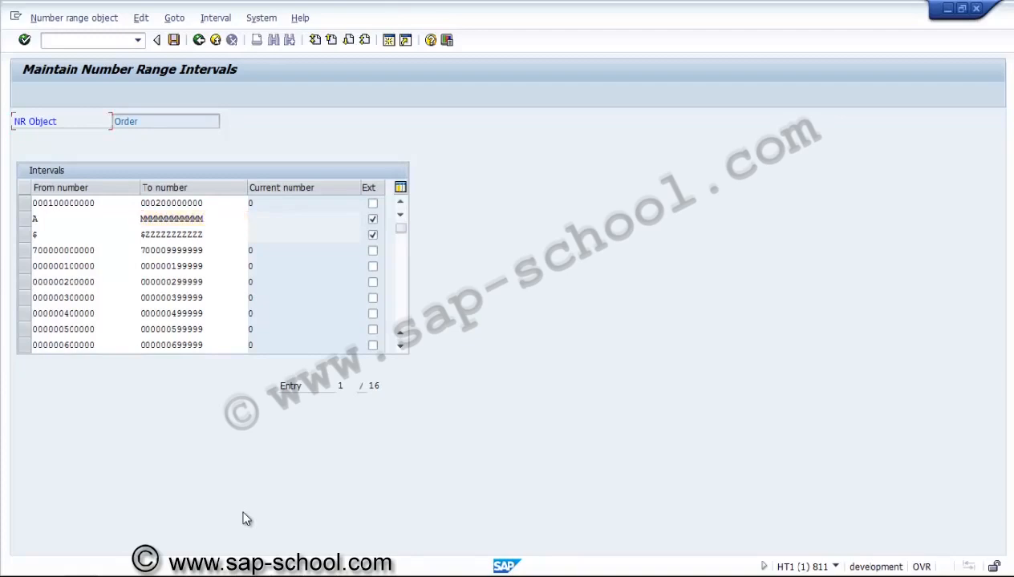
Step: Save the changed number range intervals and acknowledge the transport notice
{"action": "left_click", "coordinate": [176, 43]}
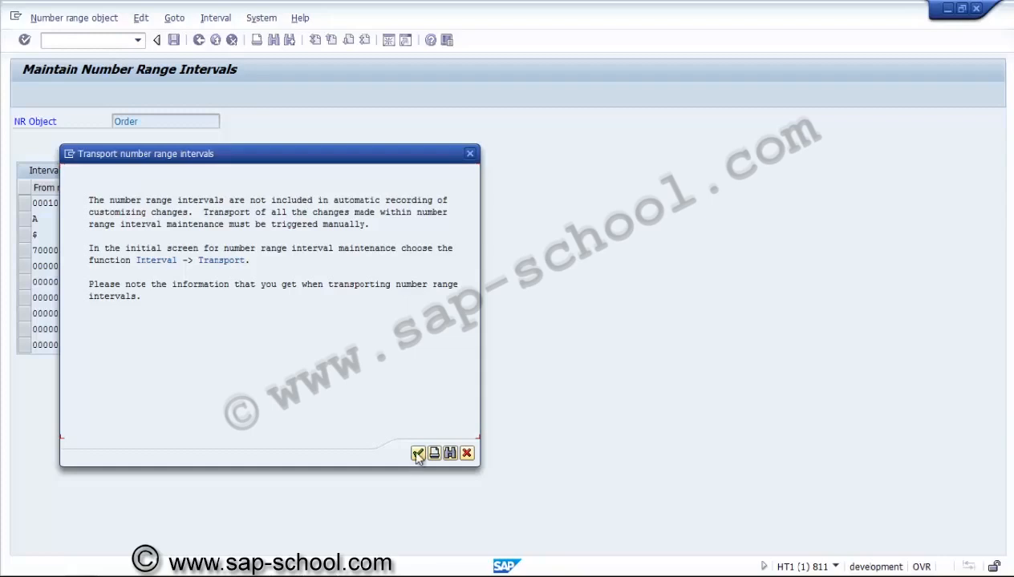
{"action": "left_click", "coordinate": [417, 454]}
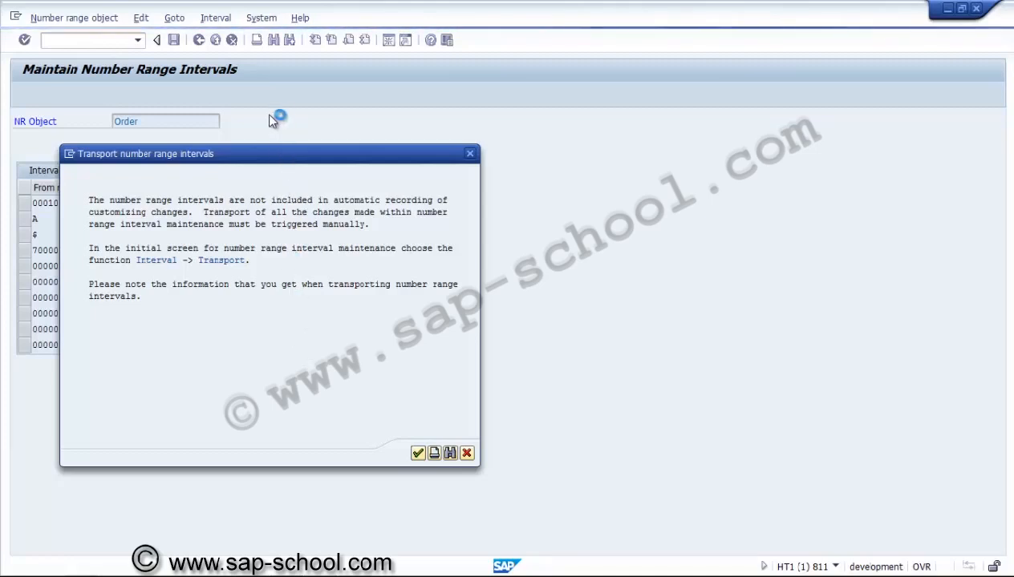
{"action": "key", "text": "Return"}
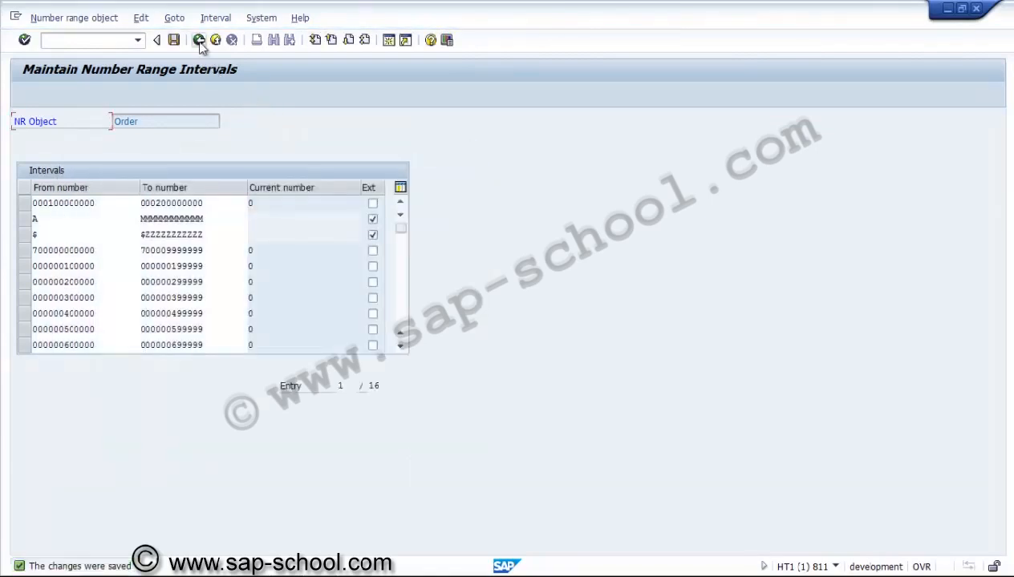
Step: Return to number range group maintenance and start a new group with the text "Network (external nr)"
{"action": "left_click", "coordinate": [199, 40]}
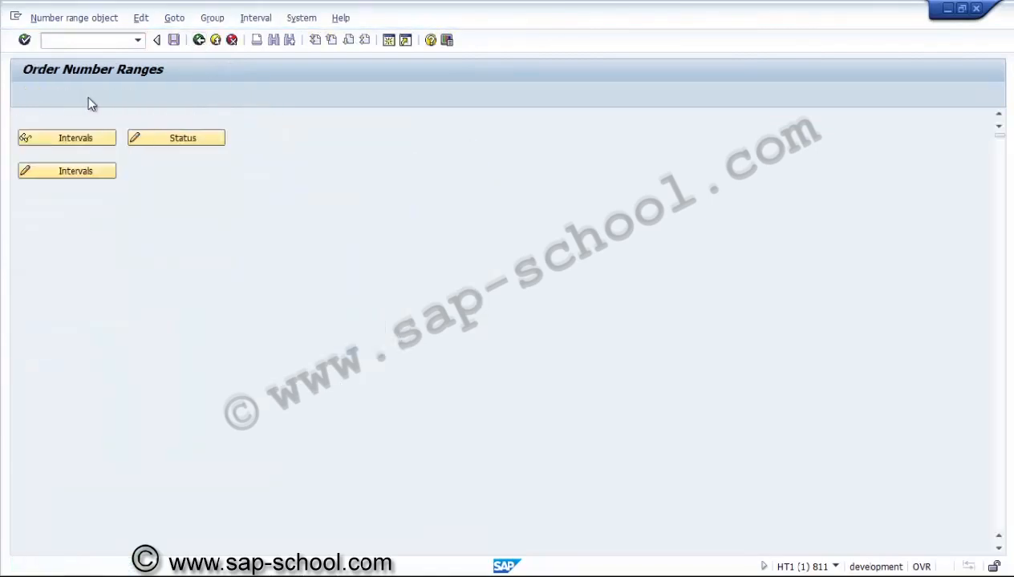
{"action": "left_click", "coordinate": [171, 138]}
{"action": "left_click", "coordinate": [214, 20]}
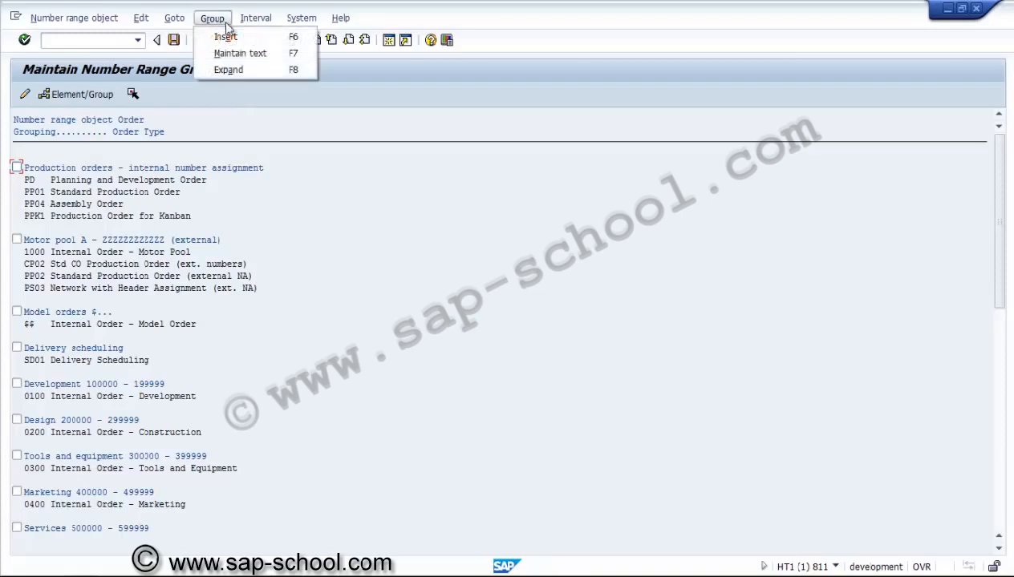
{"action": "left_click", "coordinate": [224, 37]}
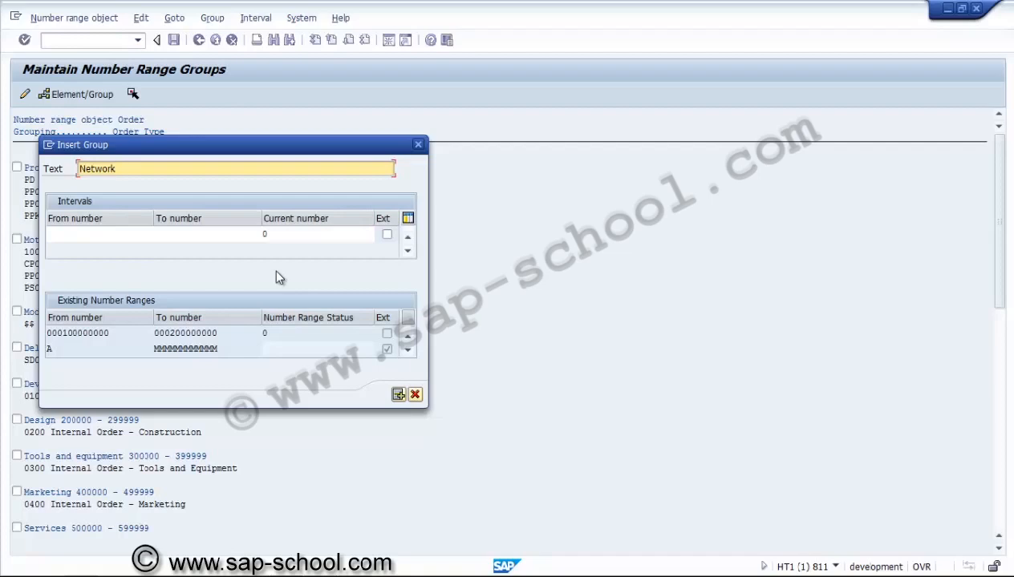
{"action": "type", "text": "rnal nr)"}
{"action": "left_click", "coordinate": [140, 233]}
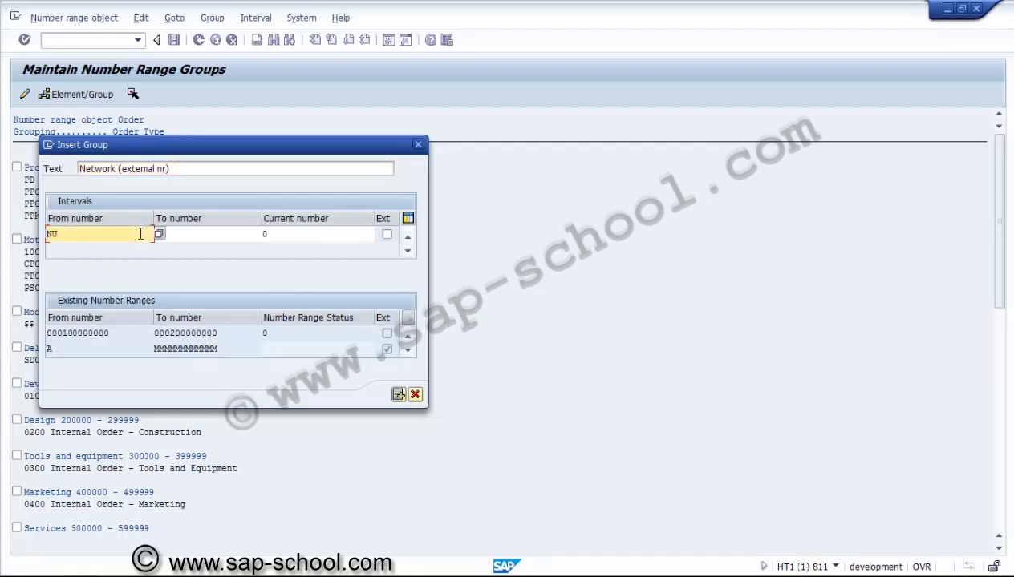
{"action": "type", "text": "NU00000000001"}
{"action": "key", "text": "Tab"}
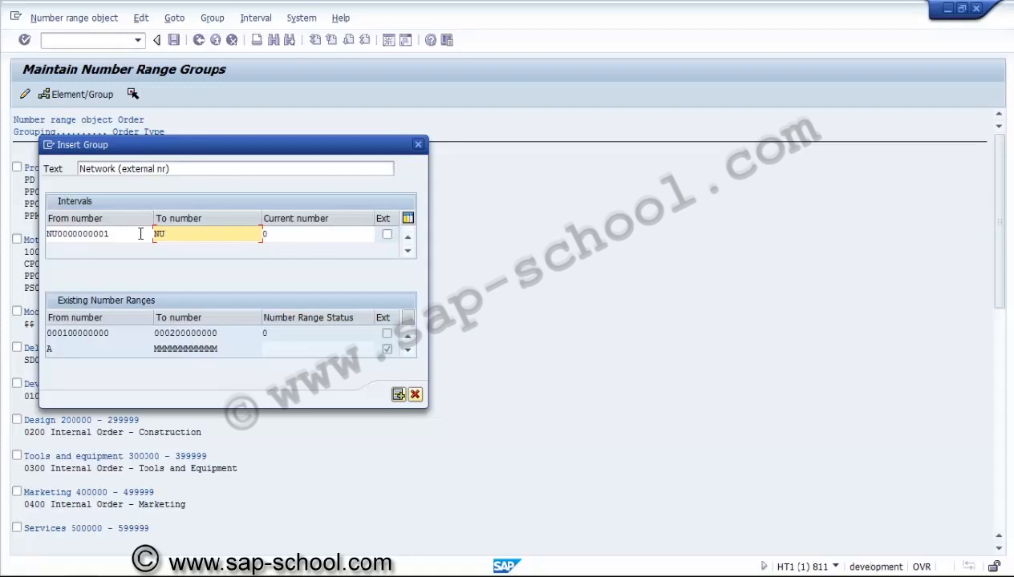
{"action": "type", "text": "9999999999"}
{"action": "left_click", "coordinate": [387, 235]}
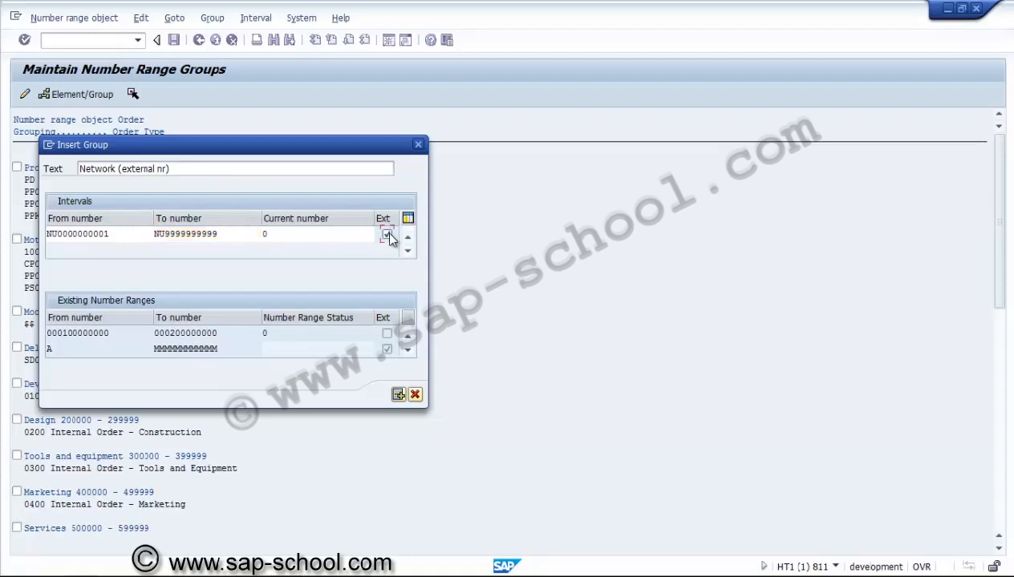
{"action": "left_click", "coordinate": [398, 396]}
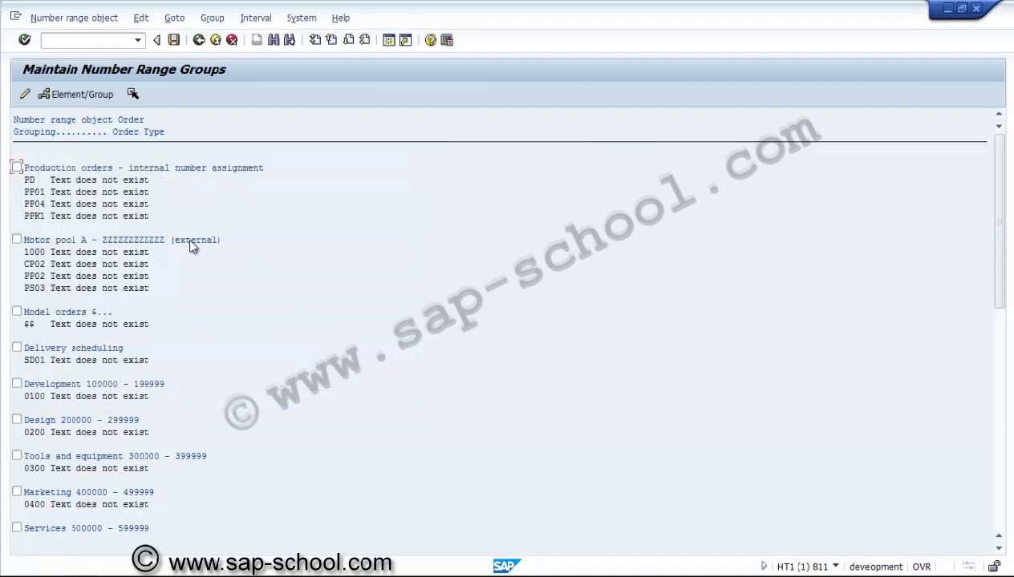
{"action": "left_click", "coordinate": [174, 41]}
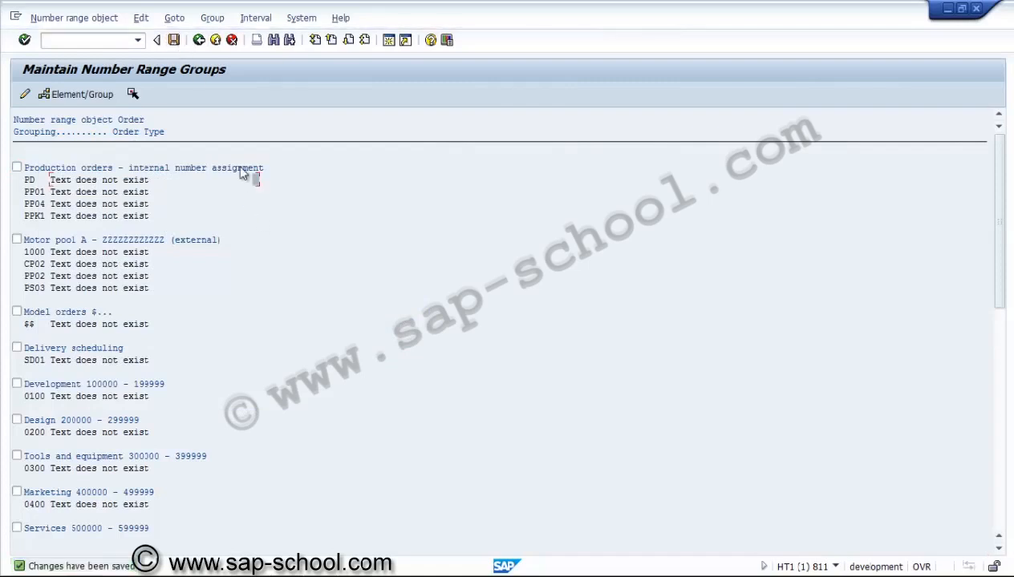
Step: Open the order number range overview and examine the groups, the network types' assignments and the interval starting with NU
{"action": "left_click", "coordinate": [200, 42]}
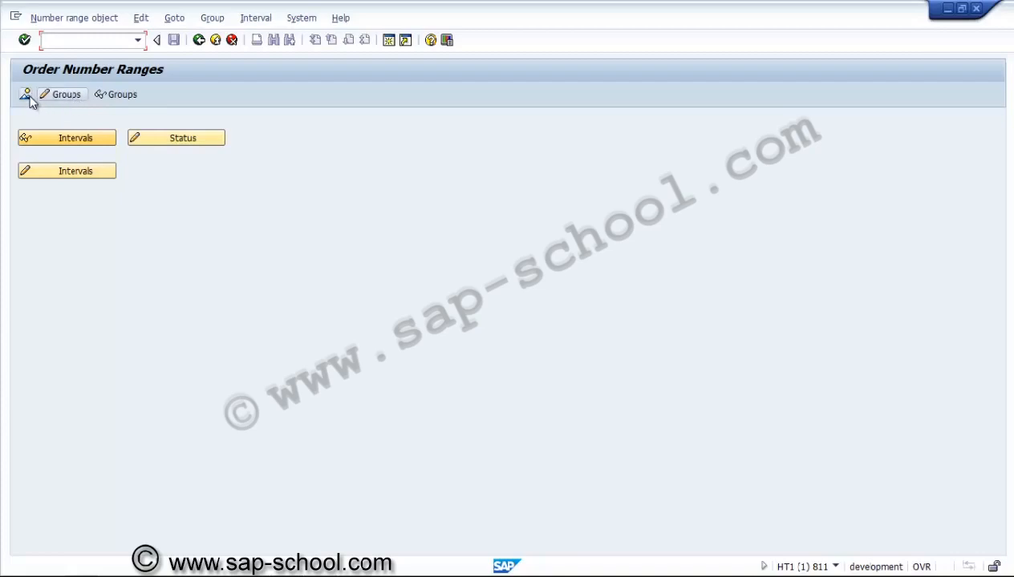
{"action": "left_click", "coordinate": [26, 94]}
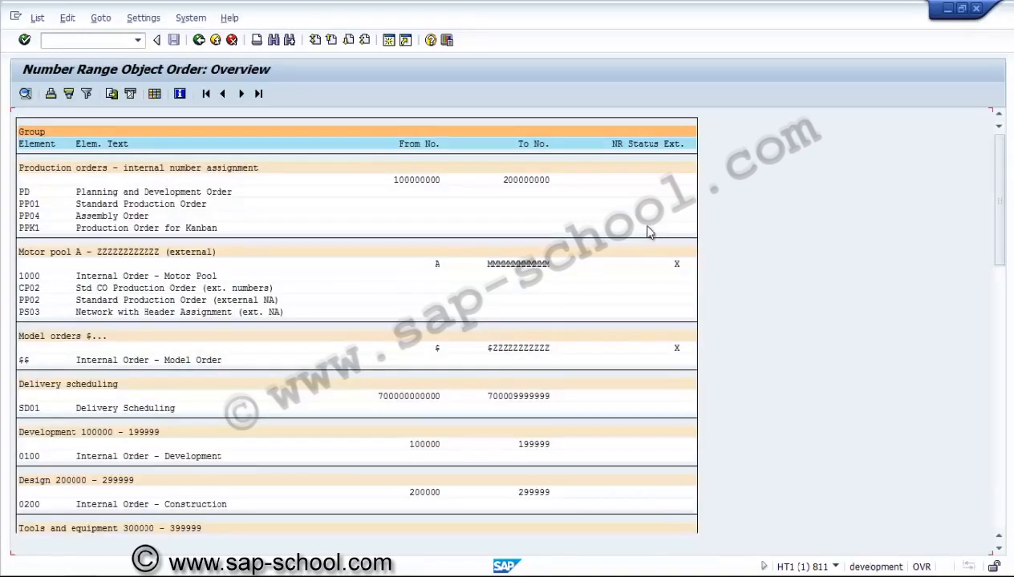
{"action": "left_click", "coordinate": [1000, 480]}
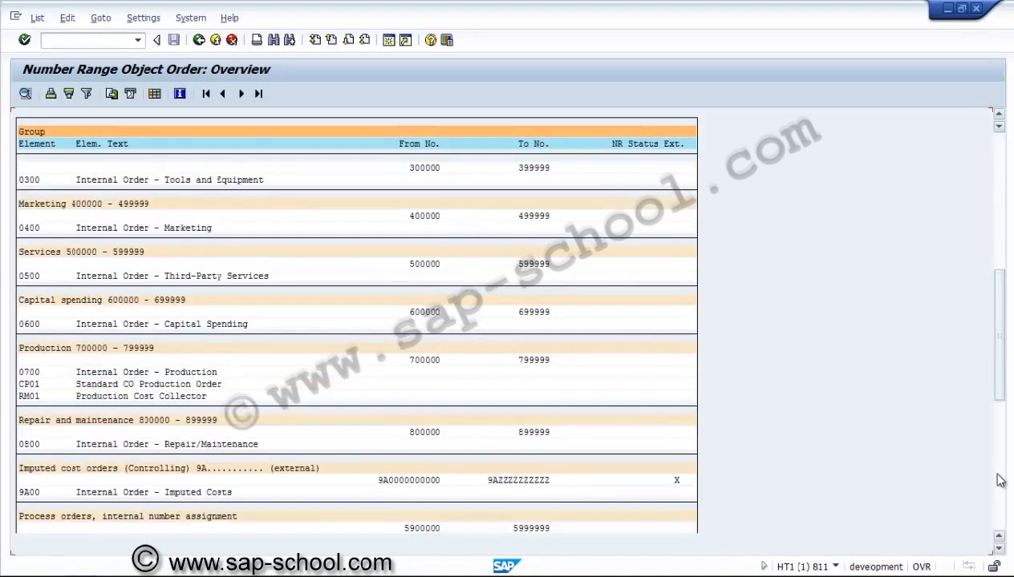
{"action": "left_click", "coordinate": [198, 40]}
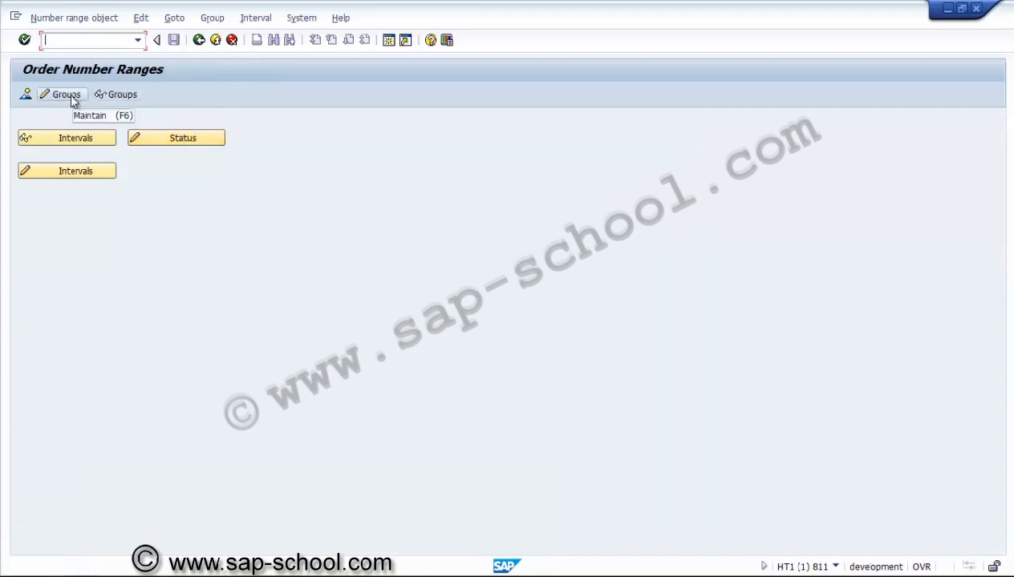
{"action": "left_click", "coordinate": [45, 95]}
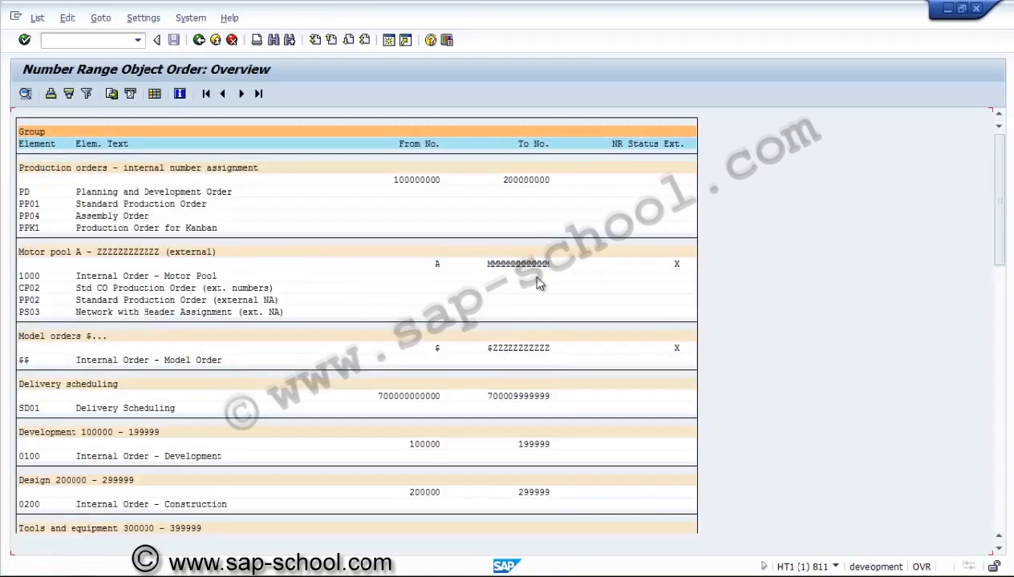
{"action": "left_click", "coordinate": [1005, 498]}
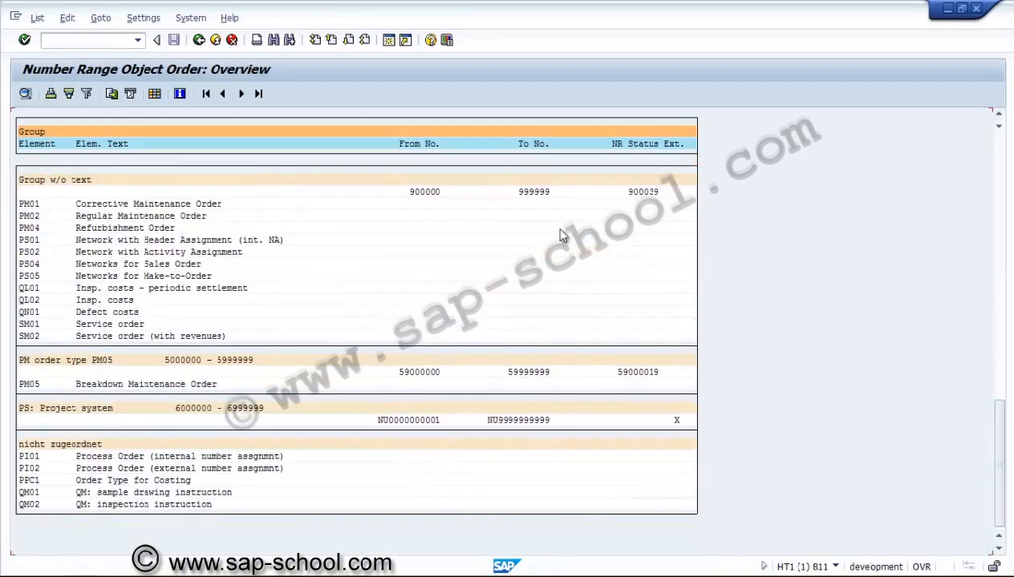
{"action": "left_click", "coordinate": [32, 240]}
{"action": "left_click", "coordinate": [37, 18]}
{"action": "mouse_move", "coordinate": [68, 18]}
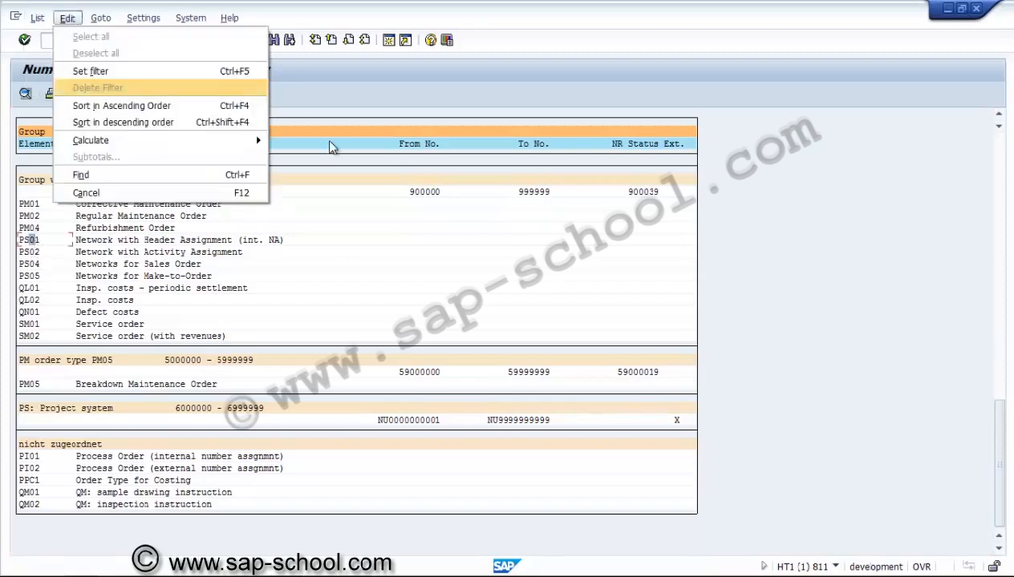
{"action": "left_click", "coordinate": [379, 98]}
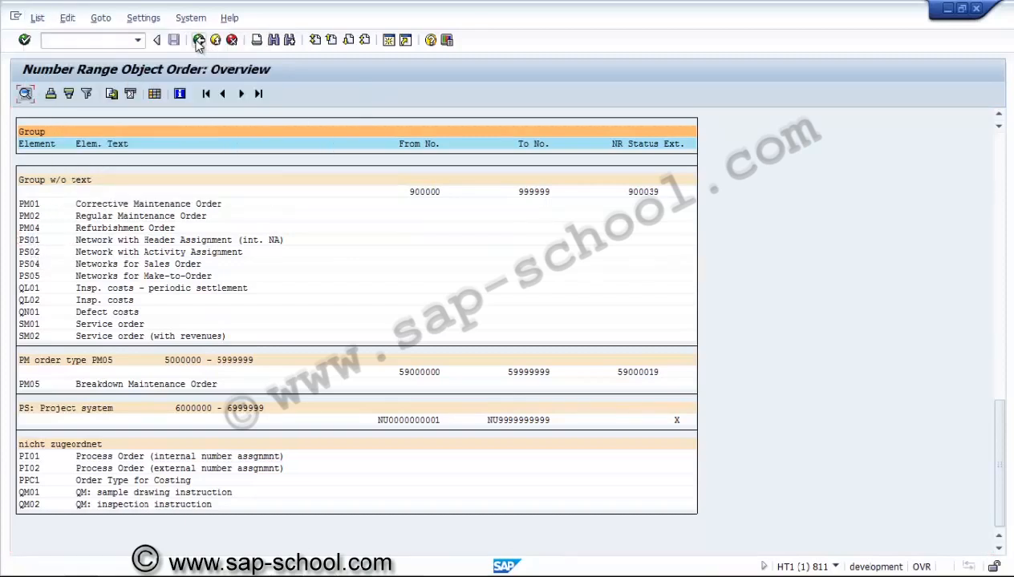
Step: Return to order number range group maintenance and select network types PS01 and PS02 for reassignment
{"action": "left_click", "coordinate": [199, 41]}
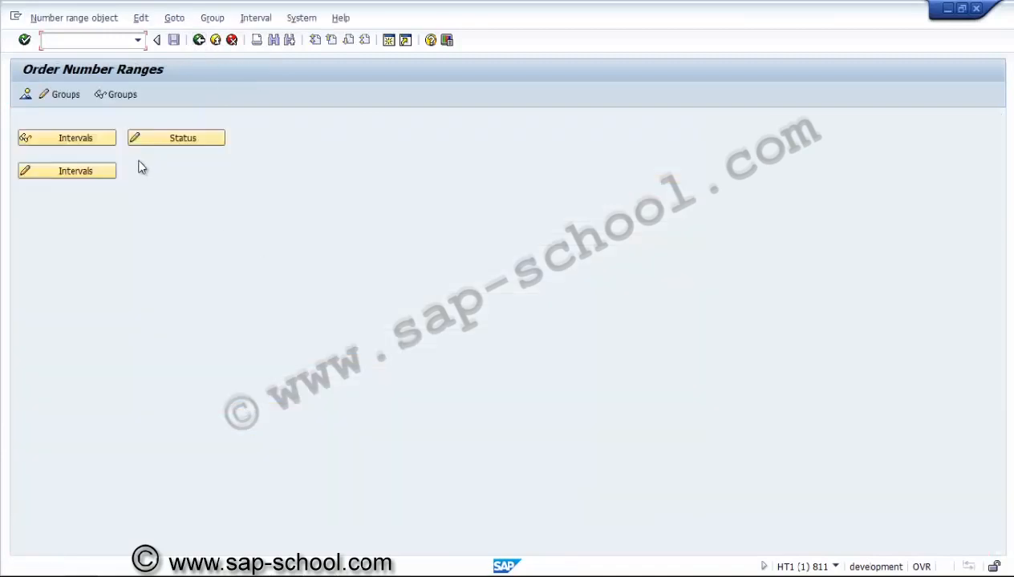
{"action": "left_click", "coordinate": [66, 94]}
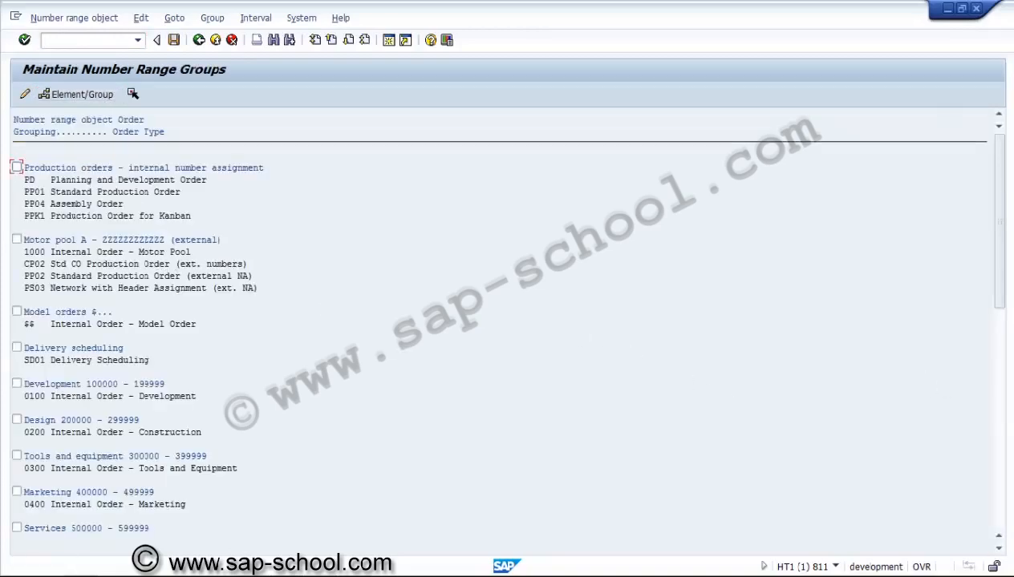
{"action": "left_click", "coordinate": [1002, 508]}
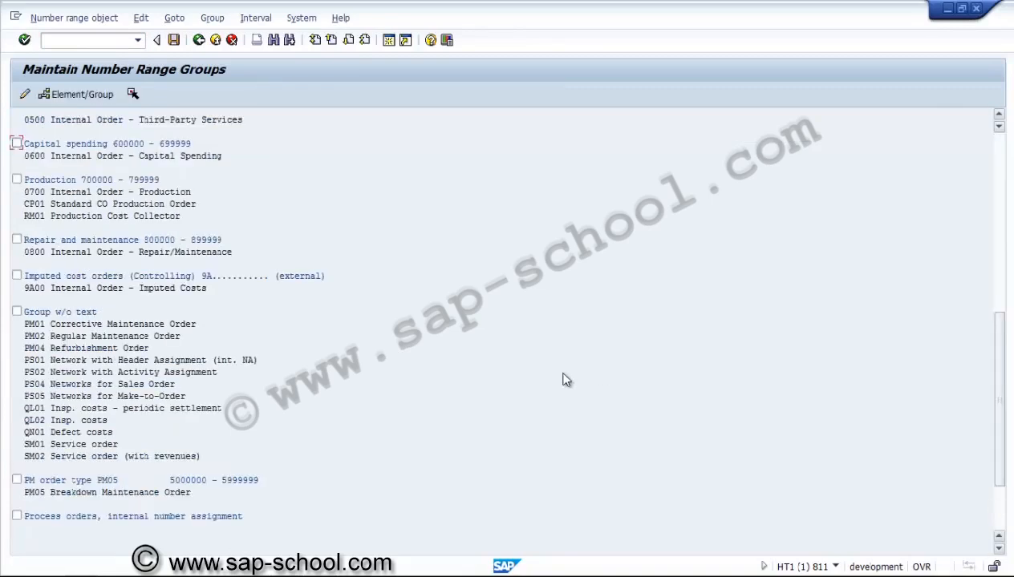
{"action": "left_click", "coordinate": [32, 361]}
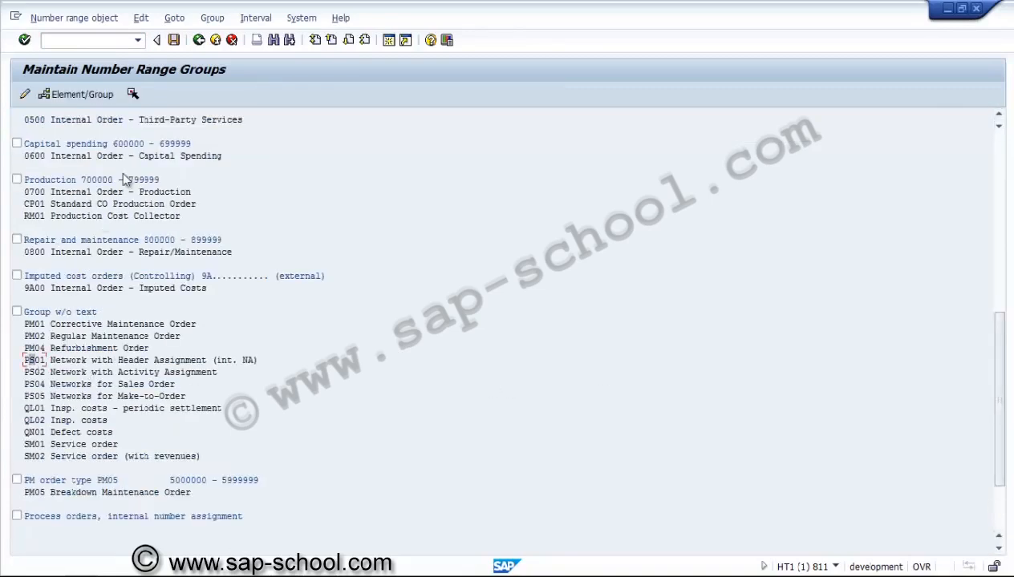
{"action": "left_click", "coordinate": [133, 96]}
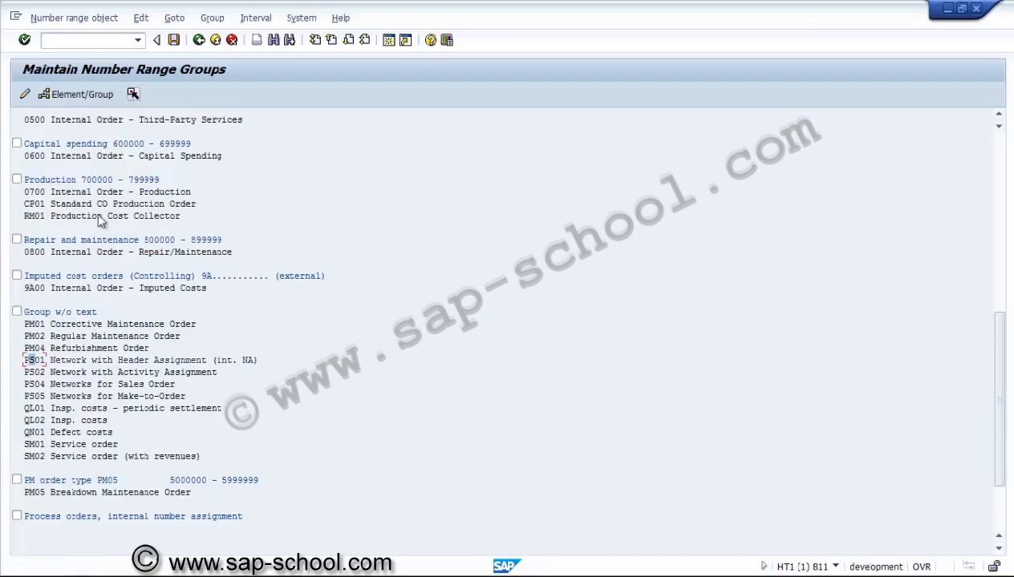
{"action": "left_click", "coordinate": [32, 373]}
{"action": "left_click", "coordinate": [133, 96]}
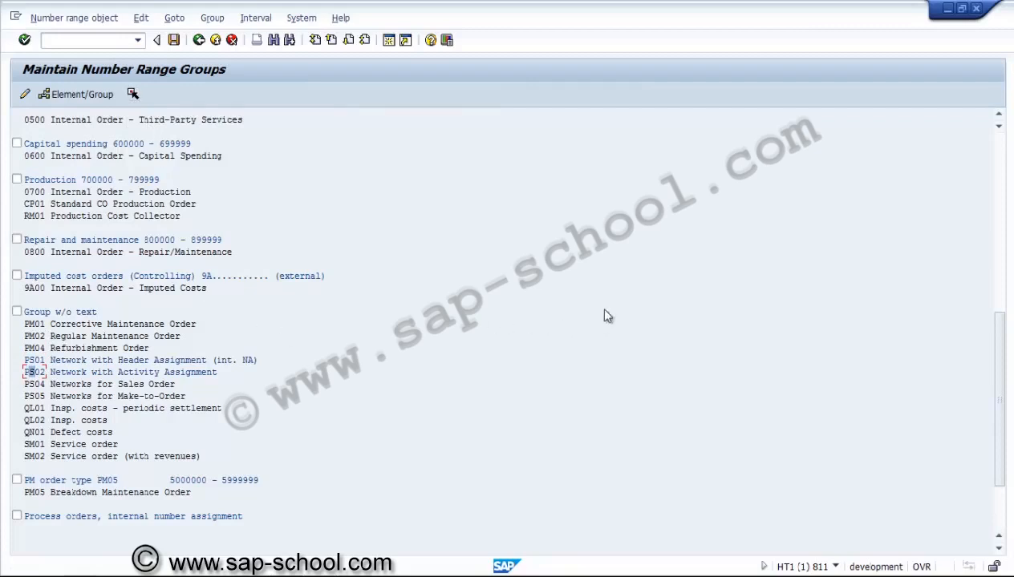
Step: Look through the number range groups for a group suited to externally numbered networks
{"action": "left_click", "coordinate": [1000, 517]}
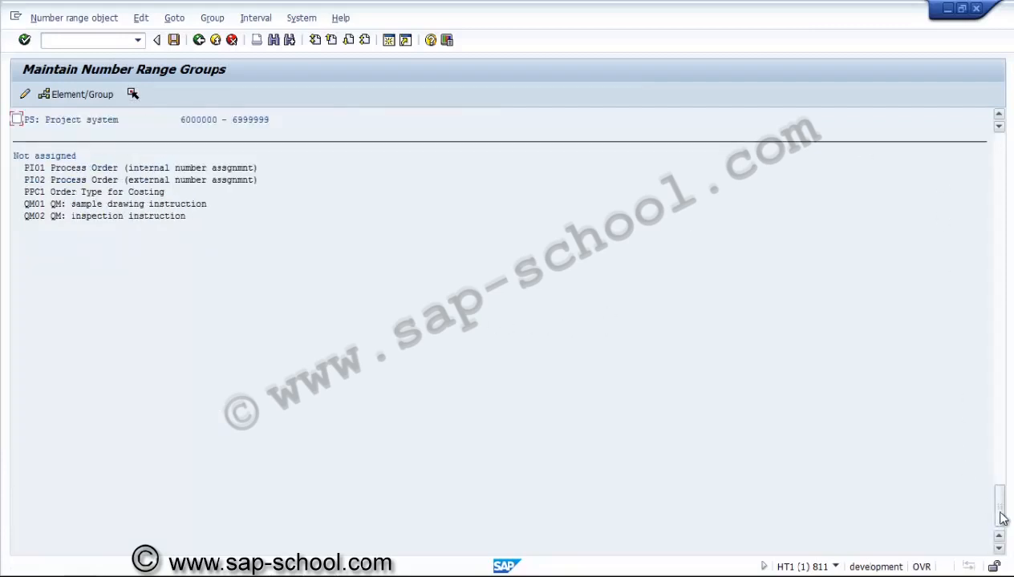
{"action": "left_click", "coordinate": [999, 123]}
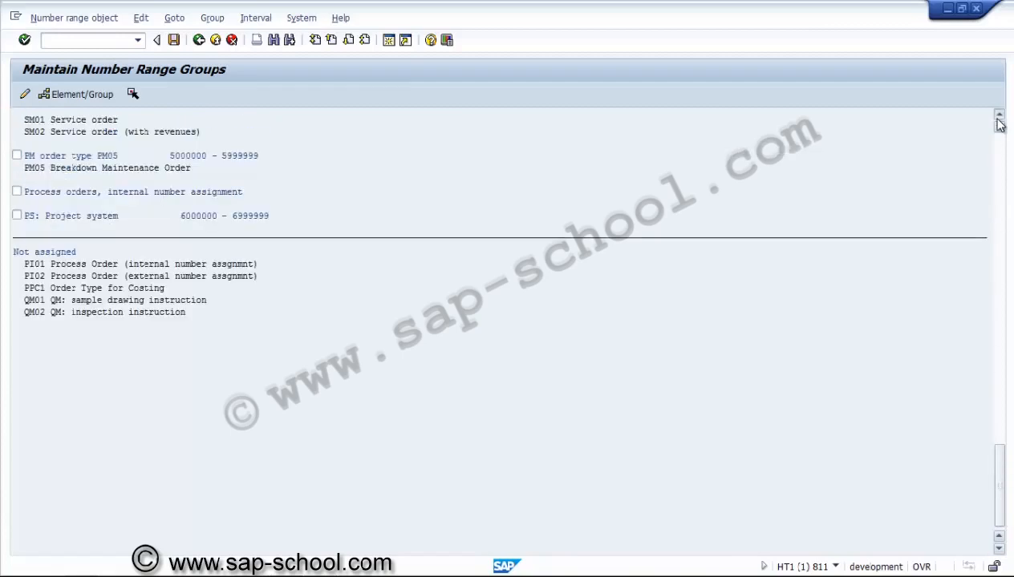
{"action": "left_click_drag", "start_coordinate": [999, 122], "coordinate": [999, 123]}
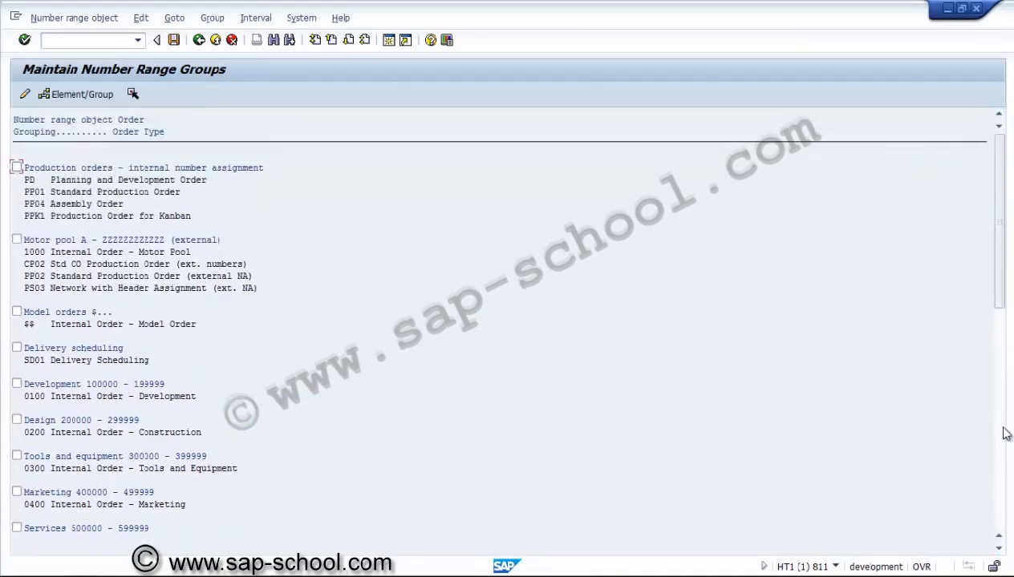
{"action": "left_click", "coordinate": [1003, 471]}
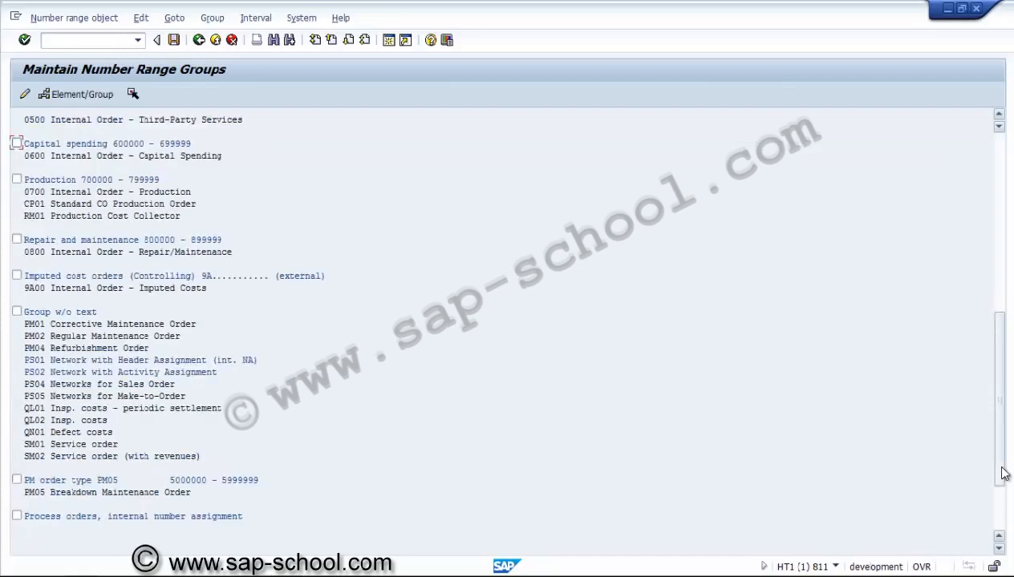
{"action": "left_click", "coordinate": [997, 550]}
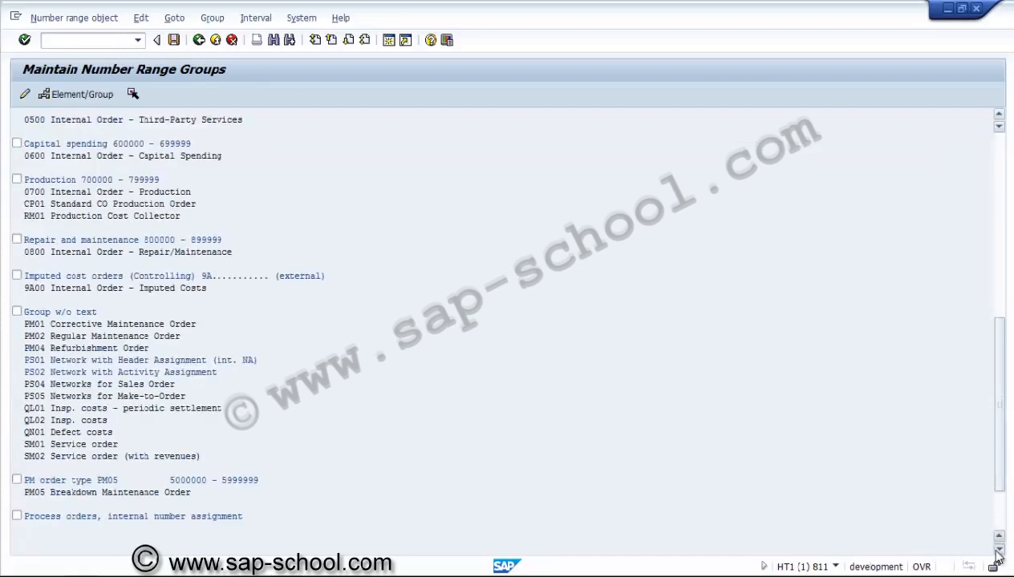
{"action": "left_click", "coordinate": [997, 550]}
{"action": "left_click", "coordinate": [997, 550]}
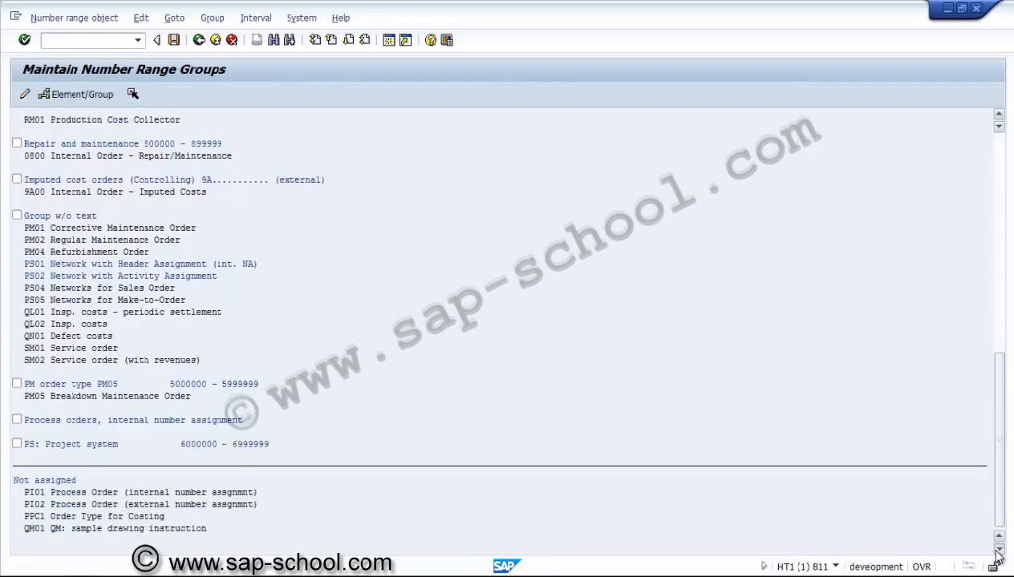
{"action": "left_click", "coordinate": [998, 550]}
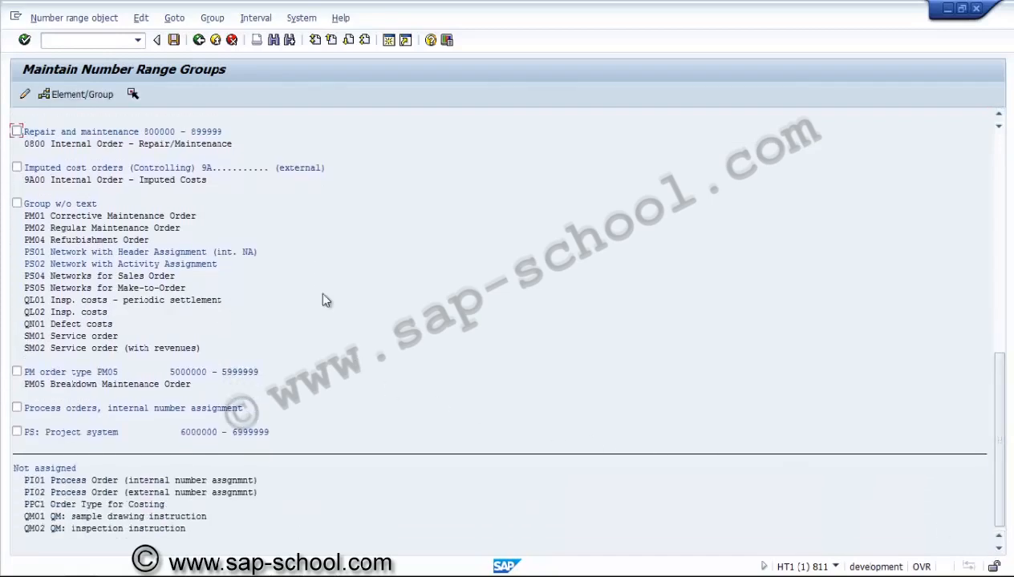
Step: Start a new number range group with the text "Network (external nr)"
{"action": "left_click", "coordinate": [212, 19]}
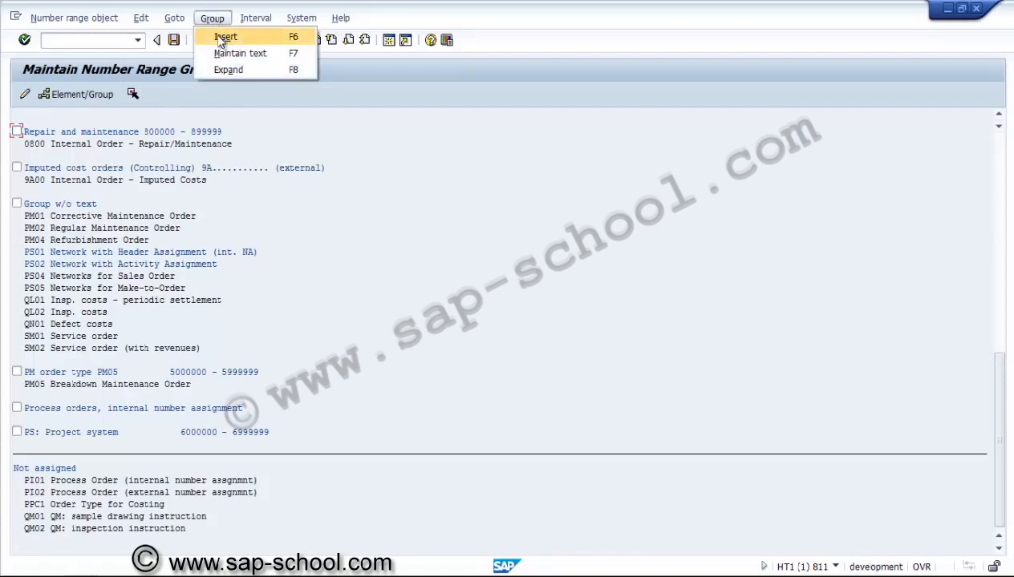
{"action": "left_click", "coordinate": [222, 40]}
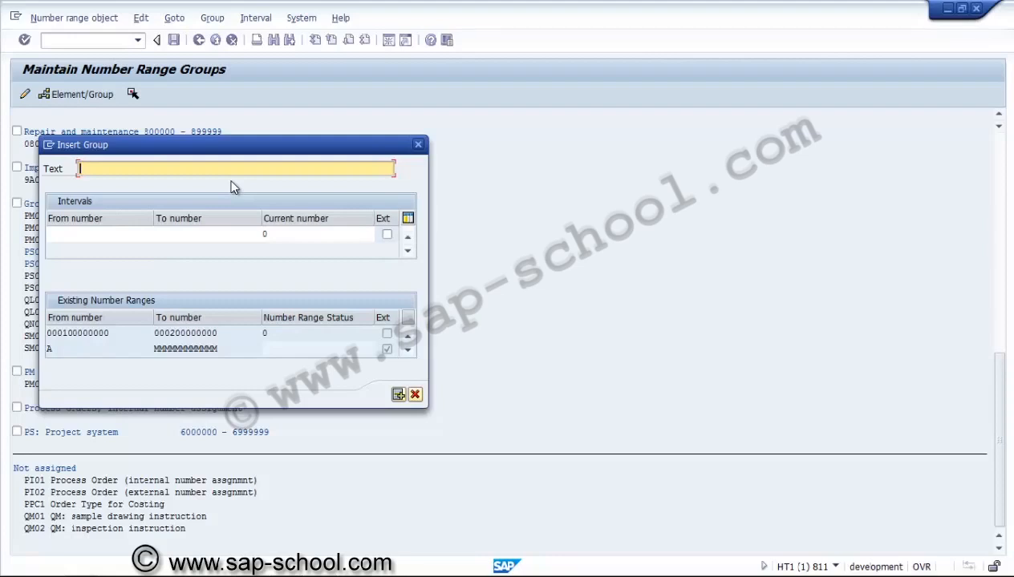
{"action": "type", "text": "Network (external nr)"}
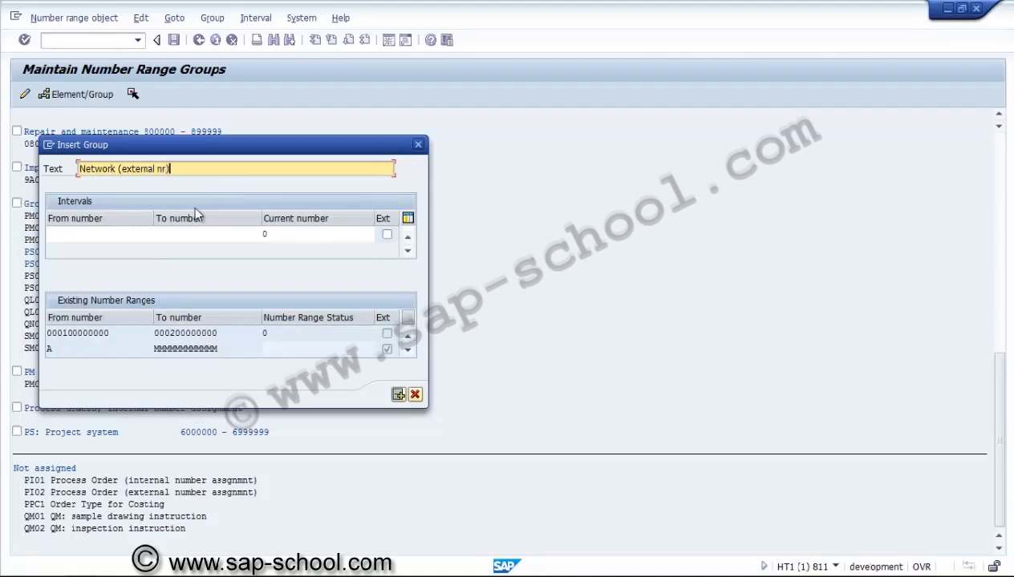
{"action": "left_click", "coordinate": [122, 234]}
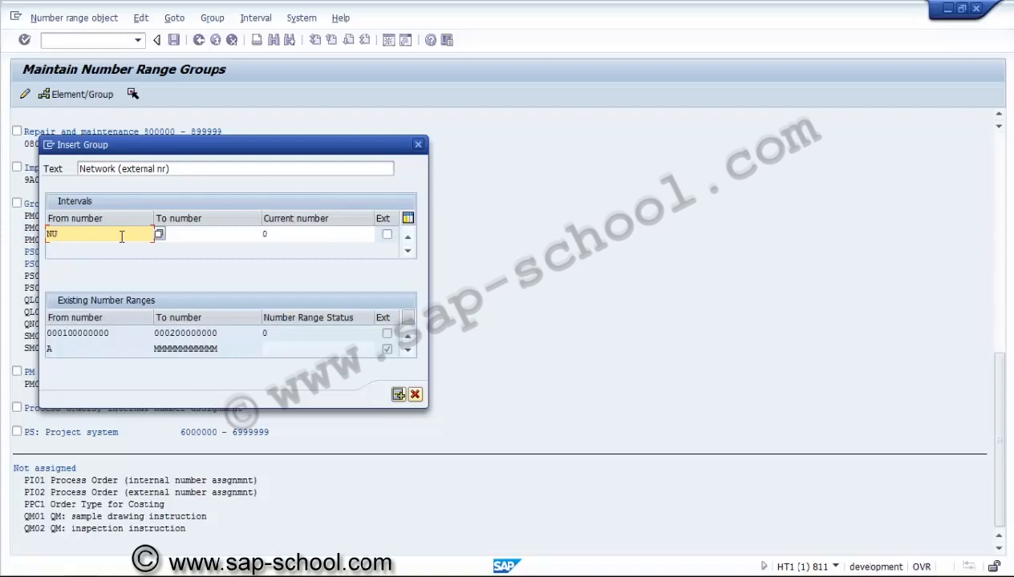
{"action": "type", "text": "NU0000000001"}
{"action": "key", "text": "Tab"}
{"action": "type", "text": "NU"}
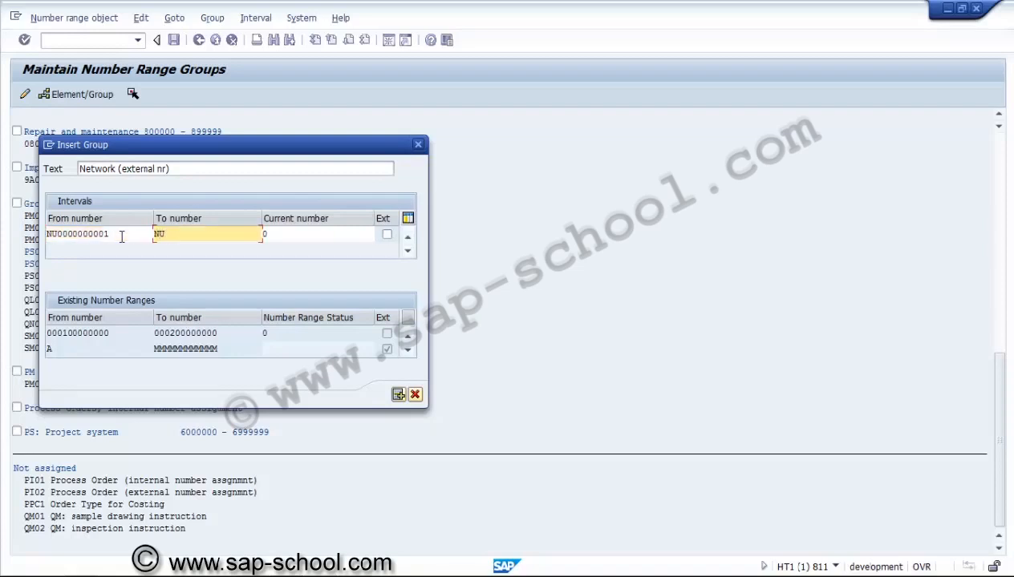
{"action": "type", "text": "9999999999"}
{"action": "left_click", "coordinate": [387, 234]}
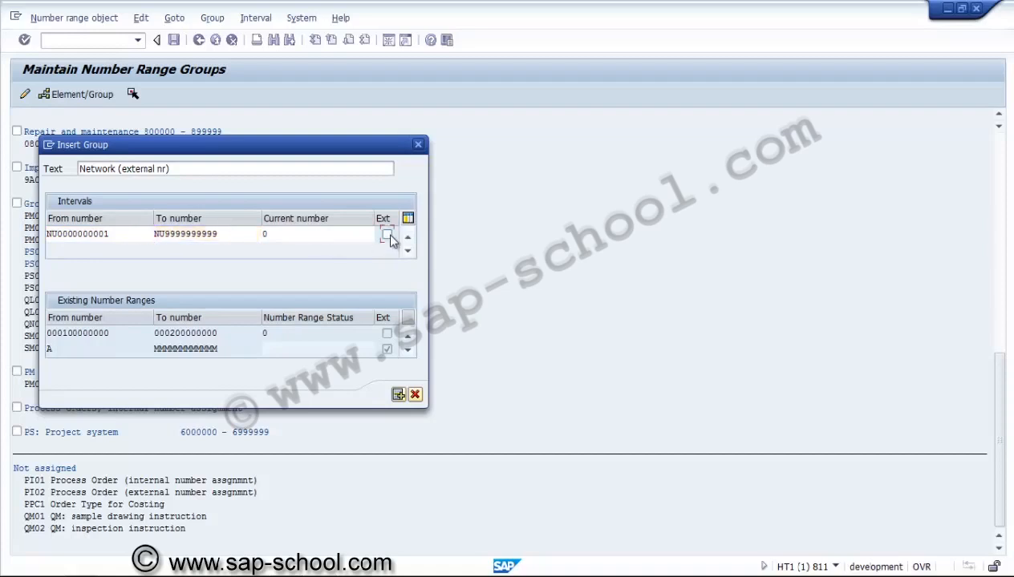
{"action": "left_click", "coordinate": [399, 396]}
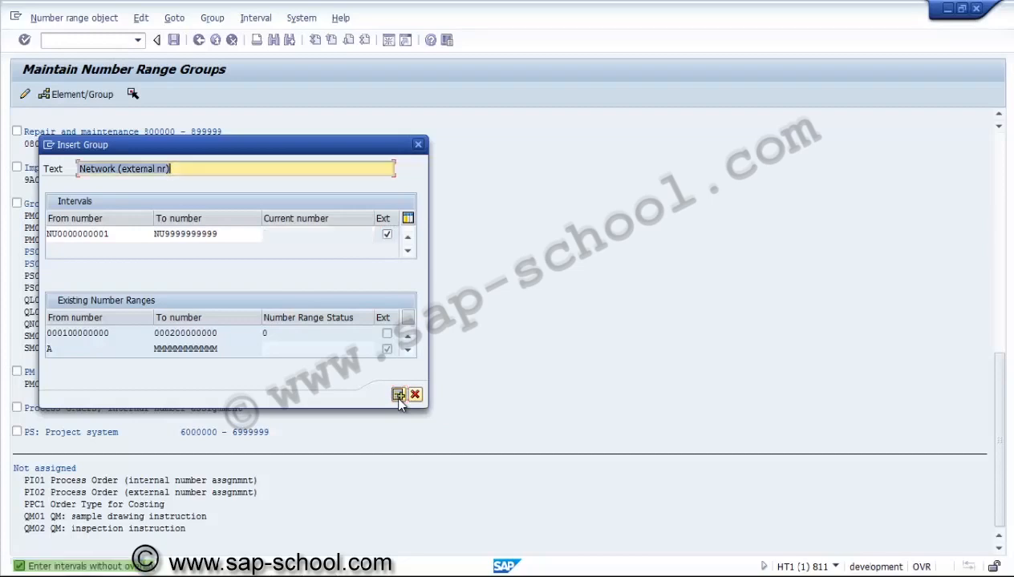
Step: Check the existing number ranges for an interval starting with NU, then cancel the group insertion
{"action": "left_click", "coordinate": [407, 350]}
{"action": "left_click", "coordinate": [407, 349]}
{"action": "left_click", "coordinate": [407, 351]}
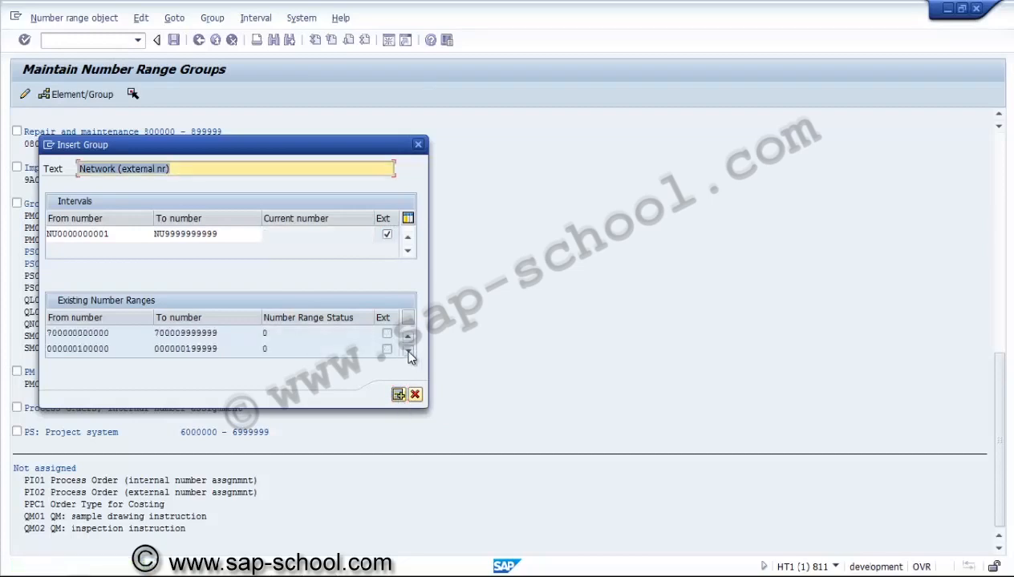
{"action": "left_click", "coordinate": [408, 351]}
{"action": "left_click", "coordinate": [407, 351]}
{"action": "left_click", "coordinate": [407, 351]}
{"action": "left_click", "coordinate": [408, 351]}
{"action": "left_click", "coordinate": [407, 352]}
{"action": "left_click", "coordinate": [408, 351]}
{"action": "left_click", "coordinate": [408, 351]}
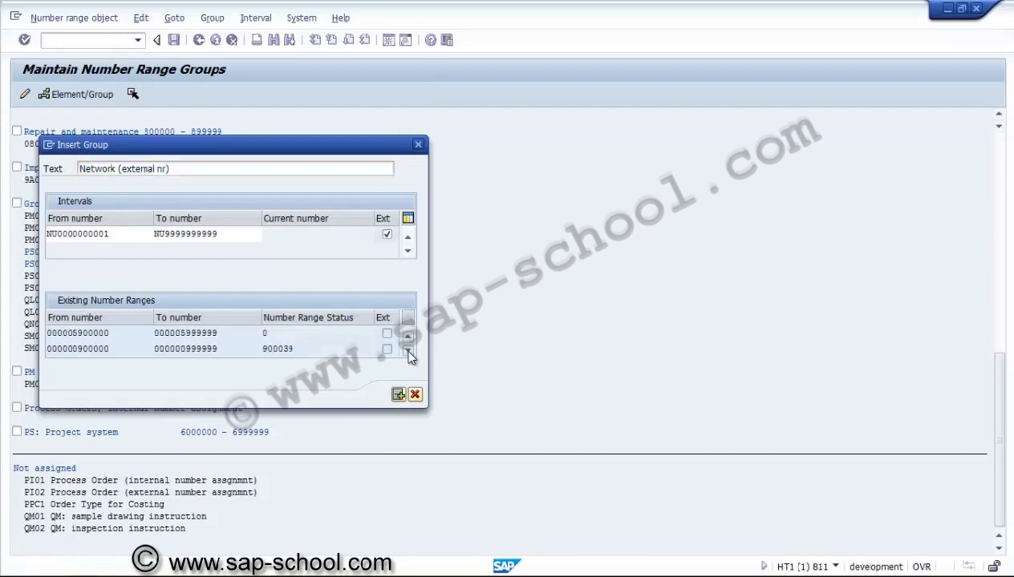
{"action": "left_click", "coordinate": [409, 352]}
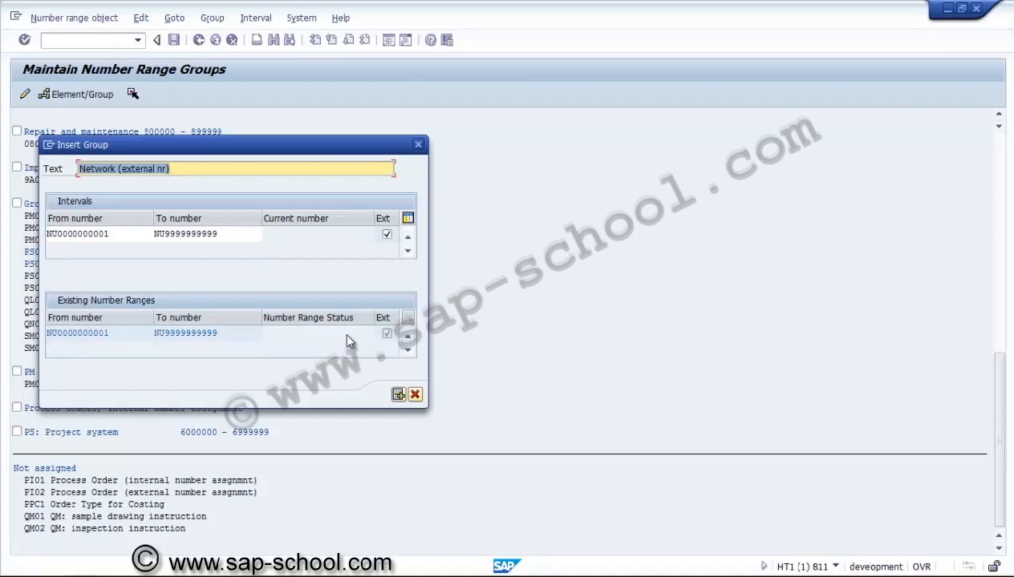
{"action": "left_click", "coordinate": [414, 396]}
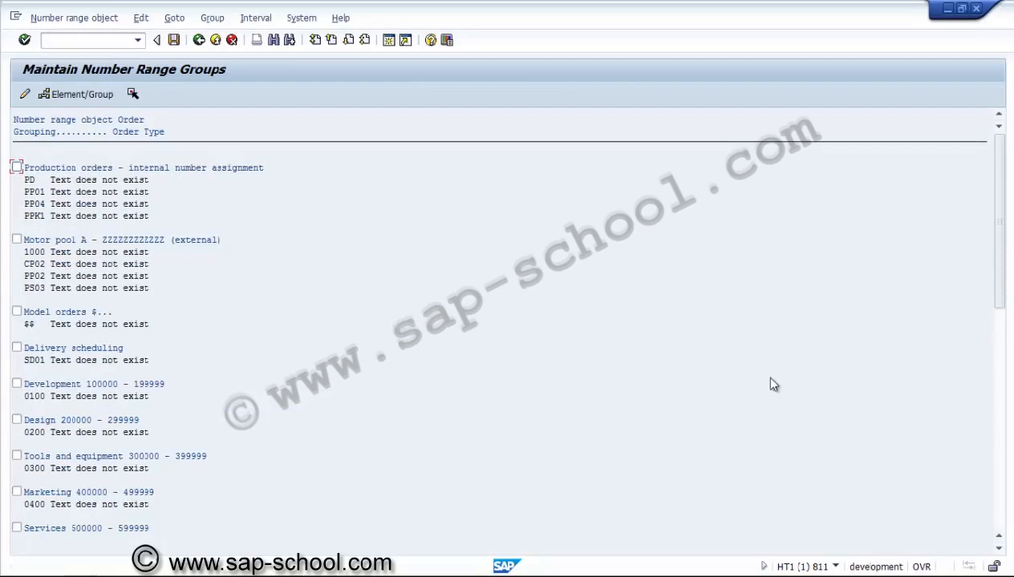
{"action": "left_click", "coordinate": [1000, 482]}
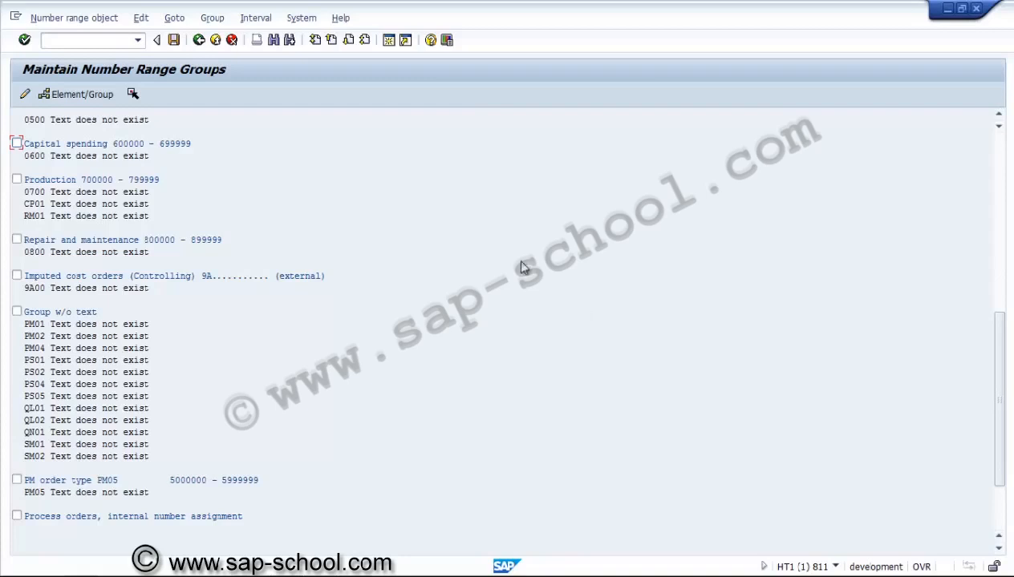
{"action": "left_click", "coordinate": [117, 436]}
{"action": "key", "text": "ctrl+Page_Up"}
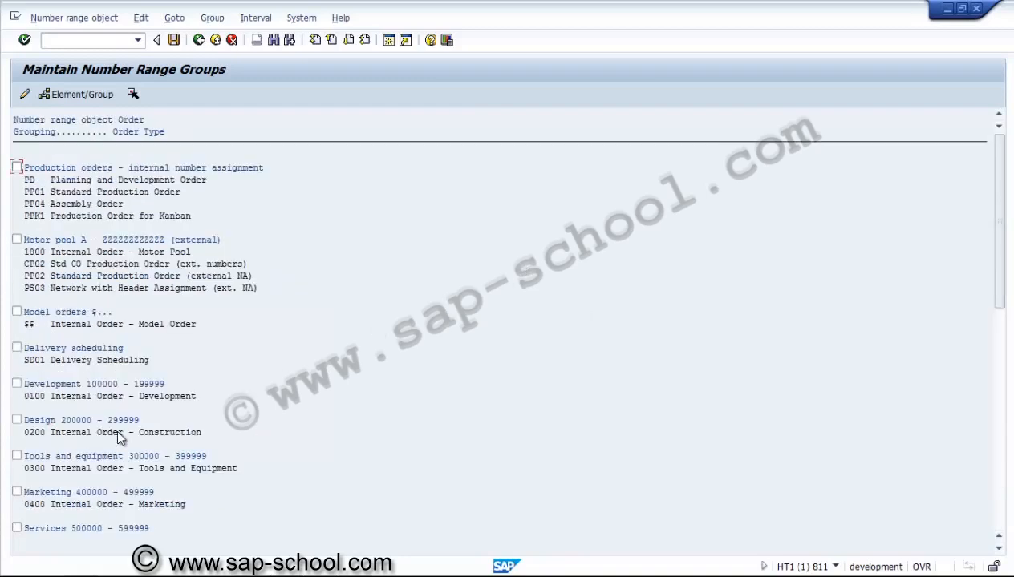
{"action": "left_click", "coordinate": [199, 40]}
{"action": "left_click", "coordinate": [27, 95]}
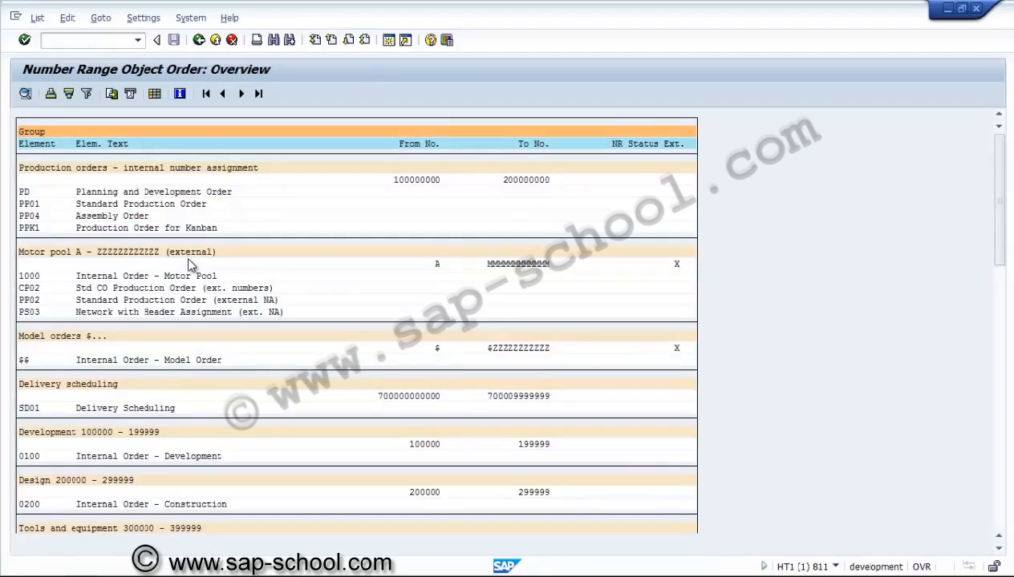
{"action": "key", "text": "Page_Down"}
{"action": "key", "text": "Page_Down"}
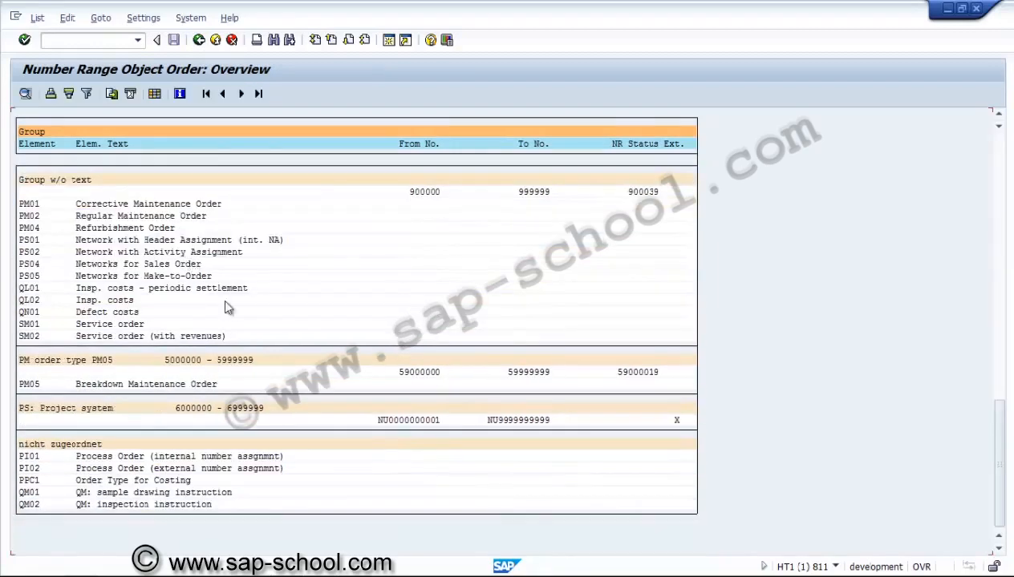
{"action": "left_click", "coordinate": [413, 427]}
{"action": "left_click", "coordinate": [198, 39]}
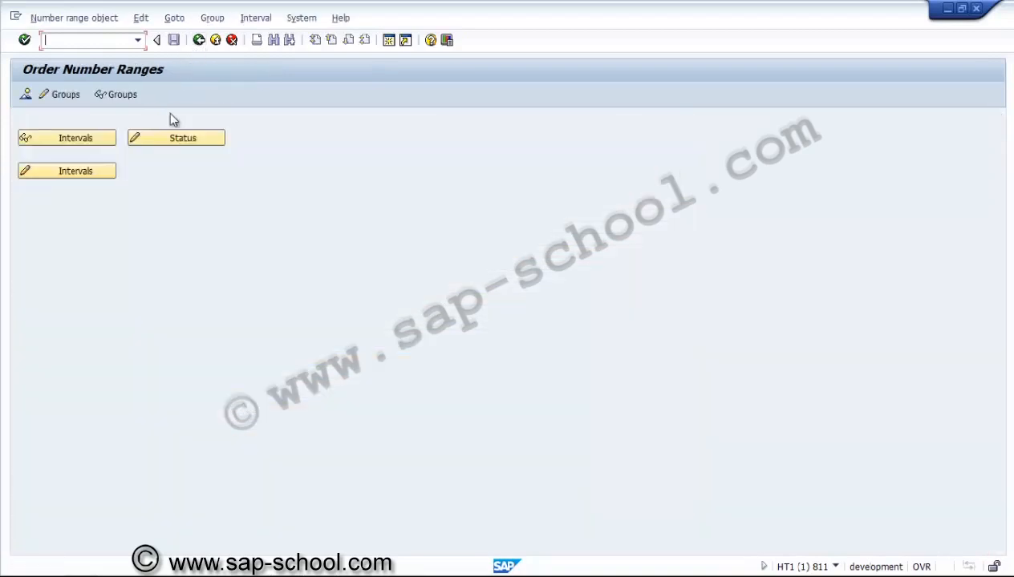
Step: Reopen order number range group maintenance and locate the "PS: Project system" group
{"action": "left_click", "coordinate": [62, 97]}
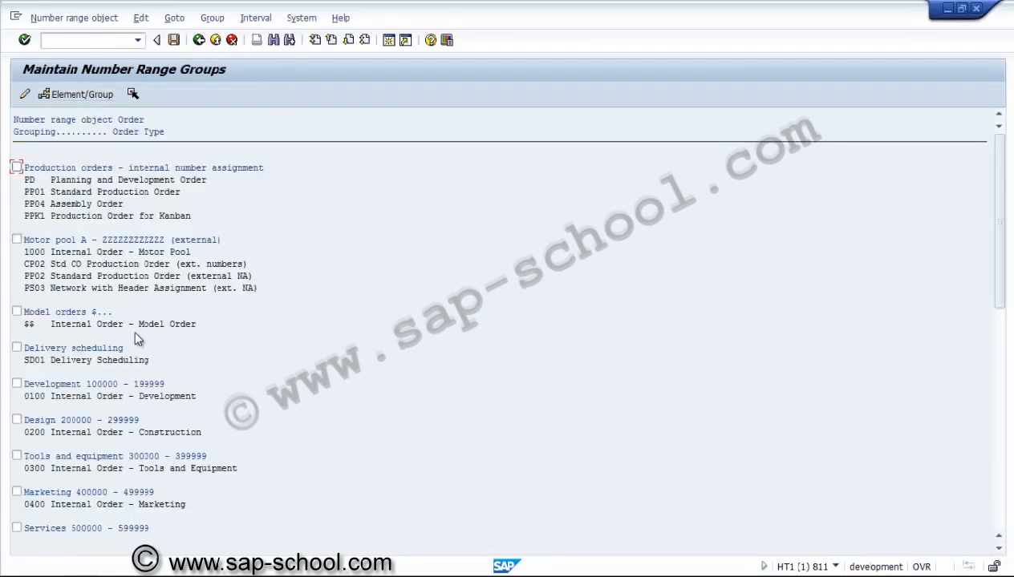
{"action": "scroll", "coordinate": [137, 339], "scroll_direction": "down", "scroll_amount": 10}
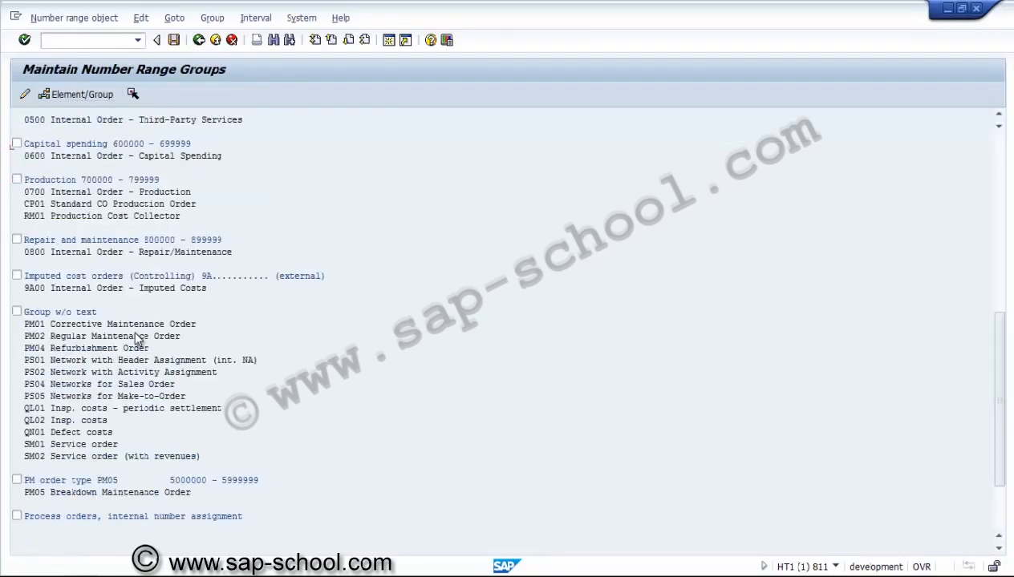
{"action": "scroll", "coordinate": [136, 339], "scroll_direction": "down", "scroll_amount": 10}
{"action": "scroll", "coordinate": [136, 339], "scroll_direction": "up", "scroll_amount": 10}
{"action": "left_click", "coordinate": [998, 550]}
{"action": "left_click", "coordinate": [998, 550]}
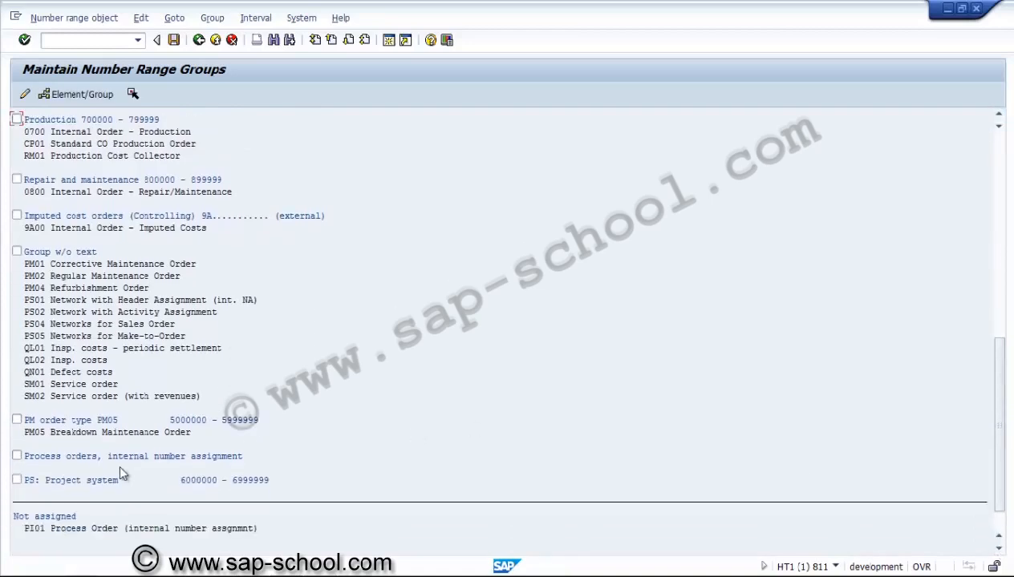
Step: Try to change the text of the "PS: Project system" group to "PS: Project system for Network external nr"
{"action": "left_click", "coordinate": [17, 479]}
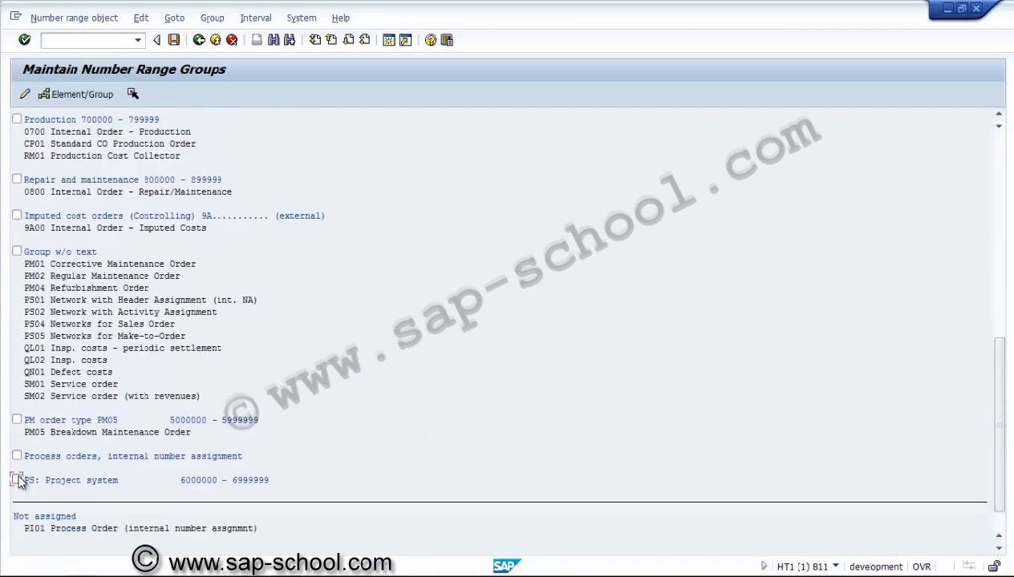
{"action": "left_click", "coordinate": [211, 17]}
{"action": "left_click", "coordinate": [238, 53]}
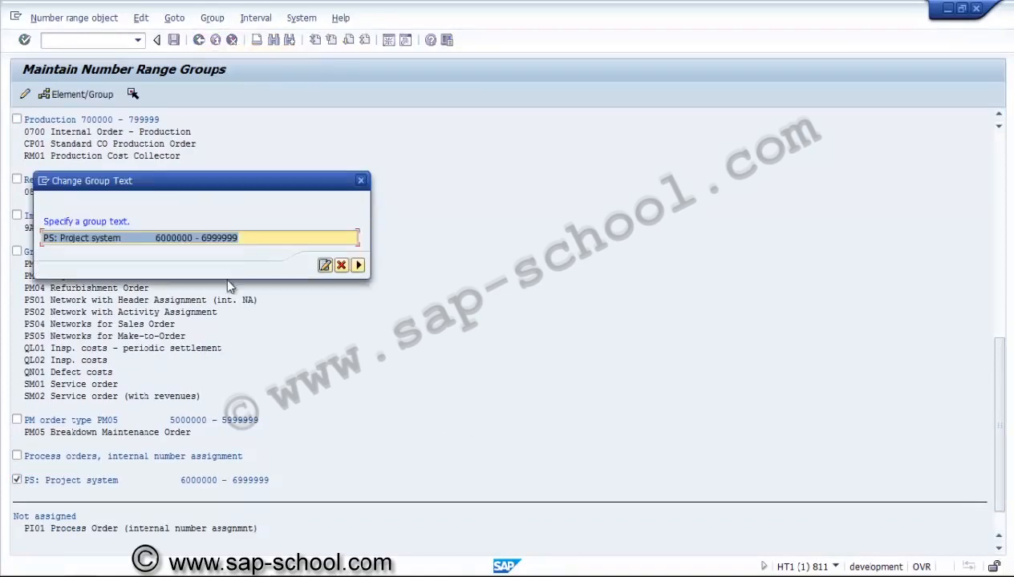
{"action": "left_click", "coordinate": [242, 238]}
{"action": "key", "text": "BackSpace"}
{"action": "key", "text": "BackSpace"}
{"action": "key", "text": "BackSpace"}
{"action": "key", "text": "BackSpace"}
{"action": "key", "text": "BackSpace"}
{"action": "key", "text": "BackSpace"}
{"action": "key", "text": "BackSpace"}
{"action": "key", "text": "BackSpace"}
{"action": "key", "text": "BackSpace"}
{"action": "key", "text": "BackSpace"}
{"action": "key", "text": "BackSpace"}
{"action": "key", "text": "BackSpace"}
{"action": "key", "text": "BackSpace"}
{"action": "key", "text": "BackSpace"}
{"action": "key", "text": "BackSpace"}
{"action": "key", "text": "BackSpace"}
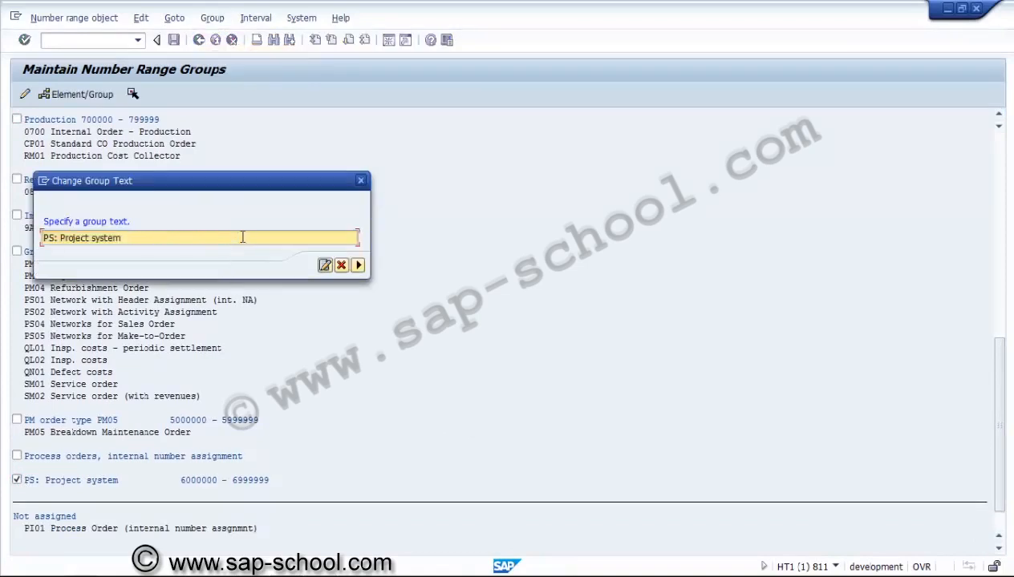
{"action": "type", "text": "for Nee"}
{"action": "key", "text": "BackSpace"}
{"action": "type", "text": "twork external"}
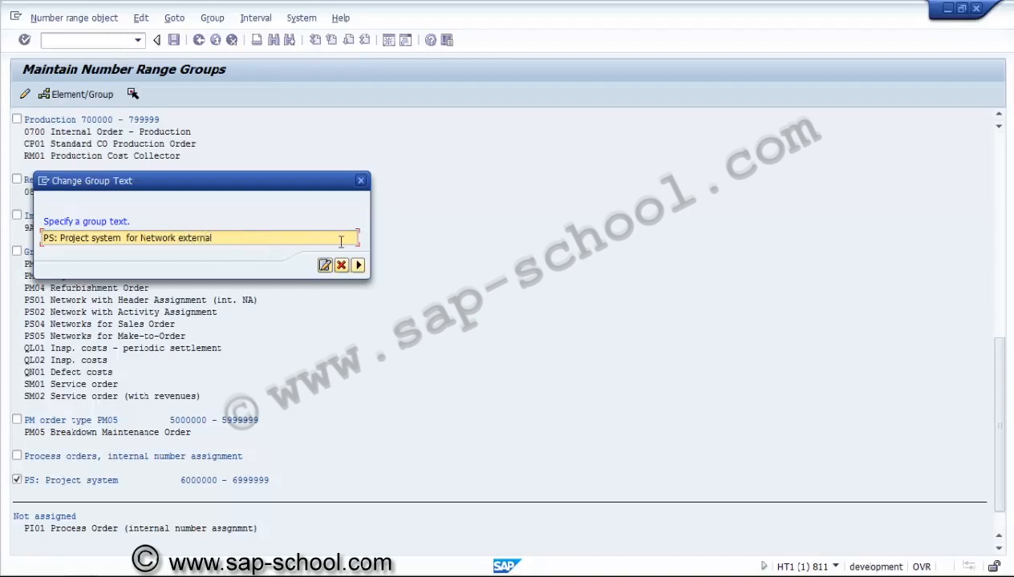
{"action": "type", "text": " nr"}
{"action": "left_click", "coordinate": [357, 265]}
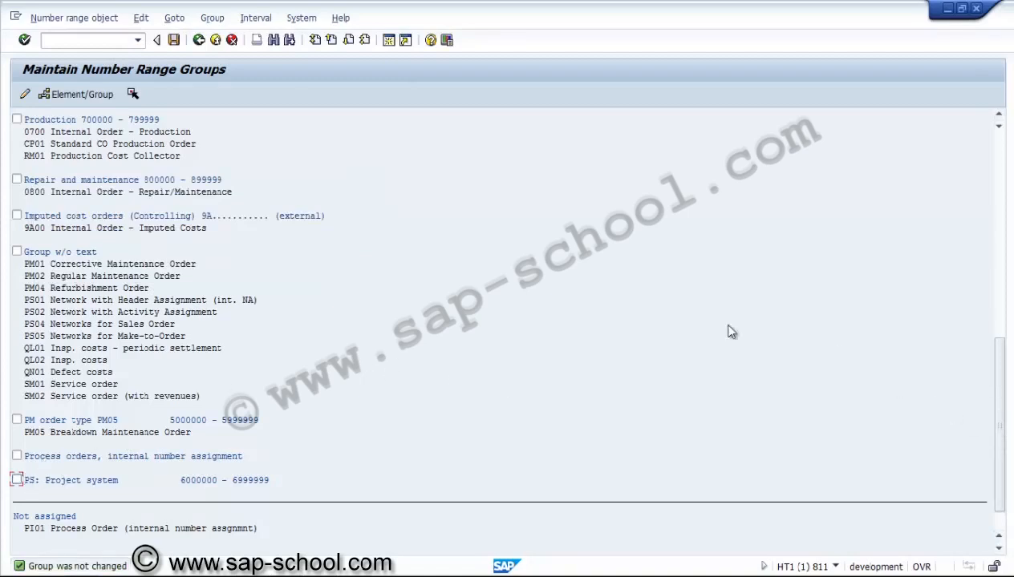
Step: Assign network types PS01 and PS02 to the "PS: Project system" number range group and save the assignment
{"action": "left_click", "coordinate": [36, 301]}
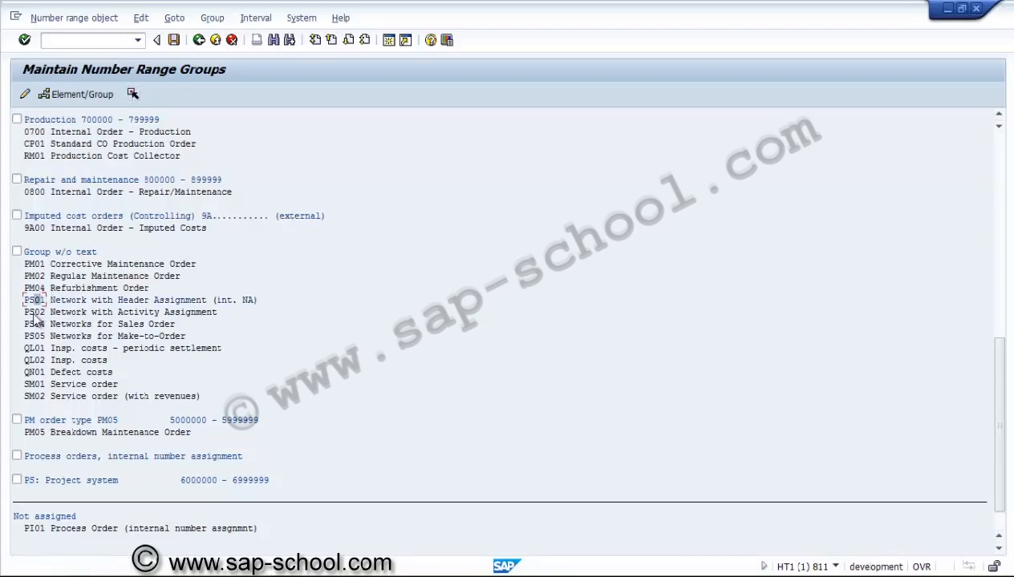
{"action": "left_click", "coordinate": [35, 313]}
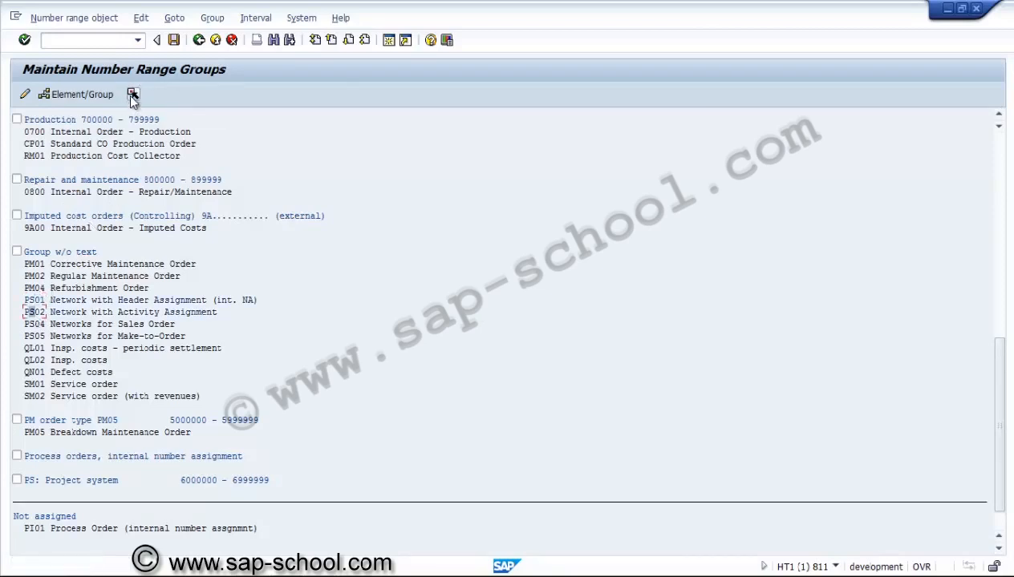
{"action": "left_click", "coordinate": [16, 479]}
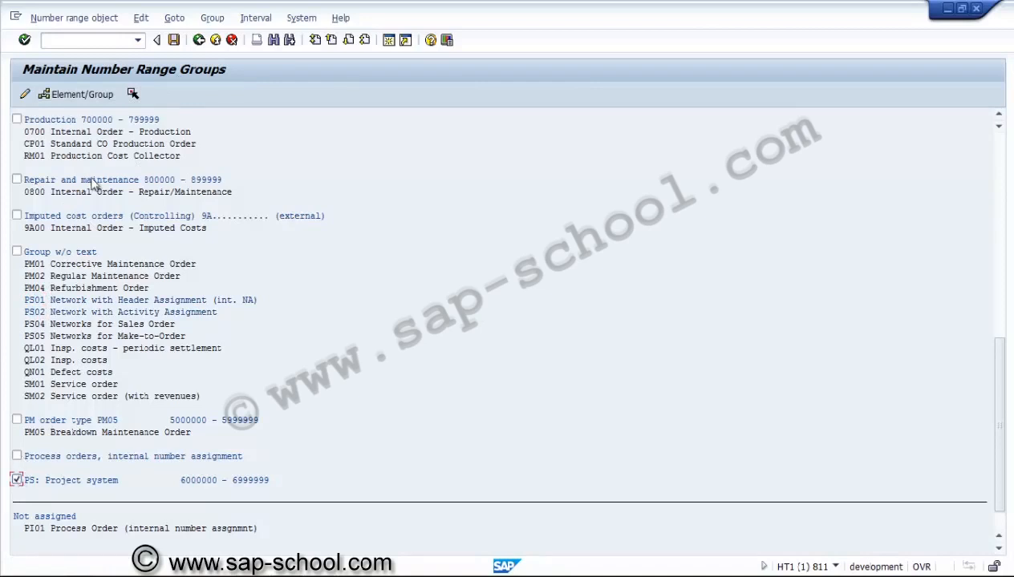
{"action": "left_click", "coordinate": [84, 95]}
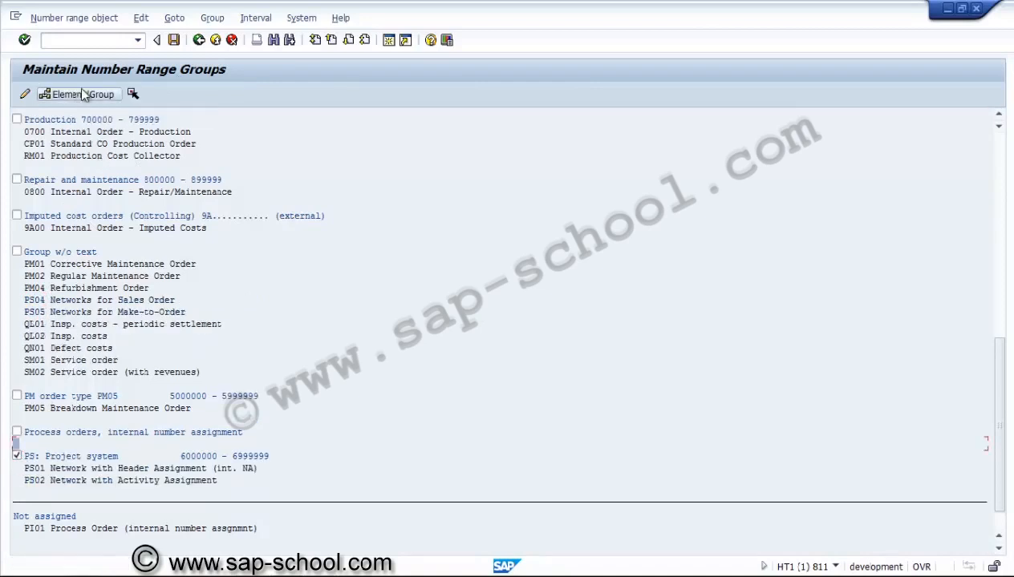
{"action": "left_click", "coordinate": [173, 41]}
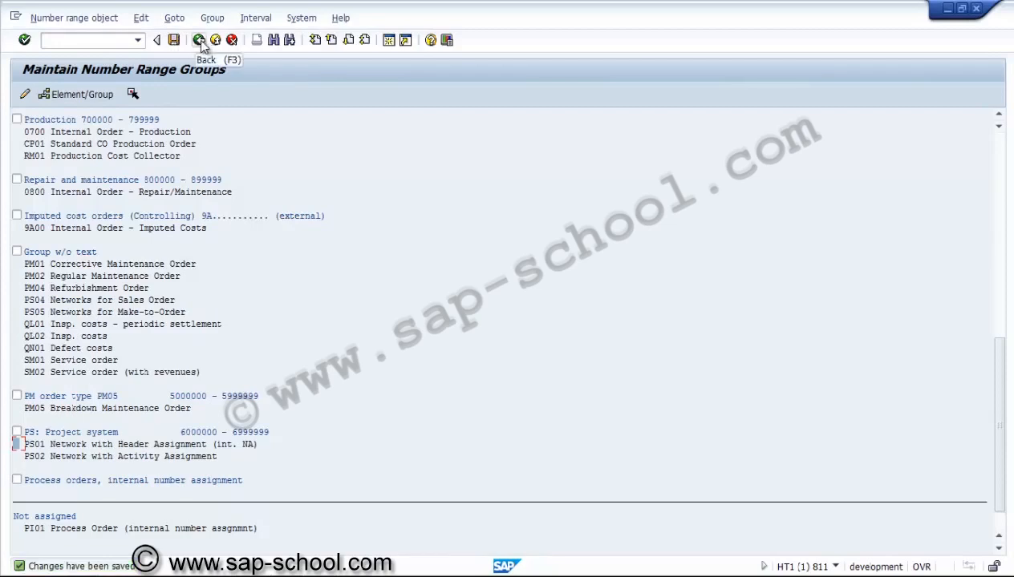
Step: Check the order number range overview for the "PS: Project system" group's elements and interval, and return to the implementation guide
{"action": "left_click", "coordinate": [200, 43]}
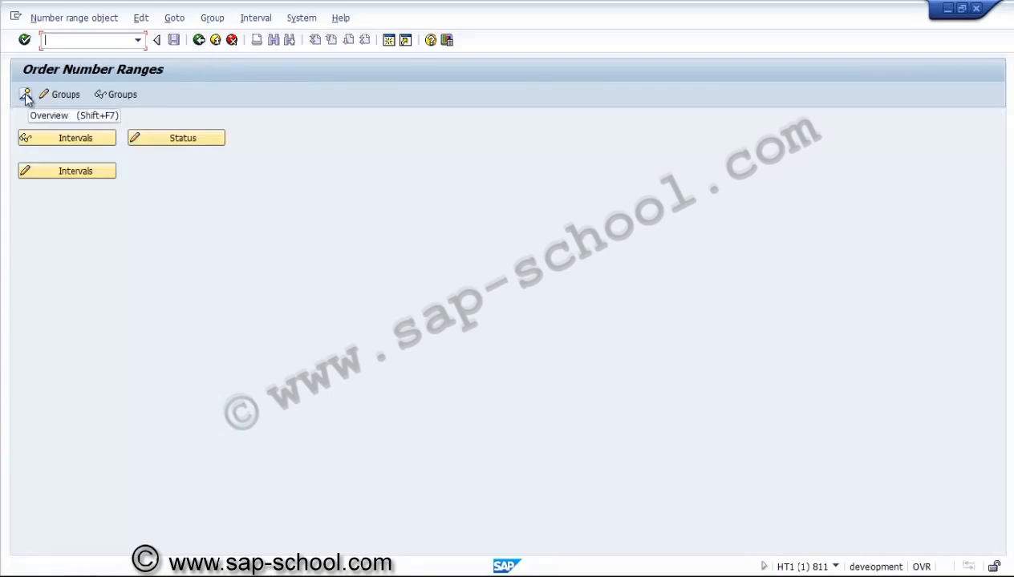
{"action": "left_click", "coordinate": [24, 95]}
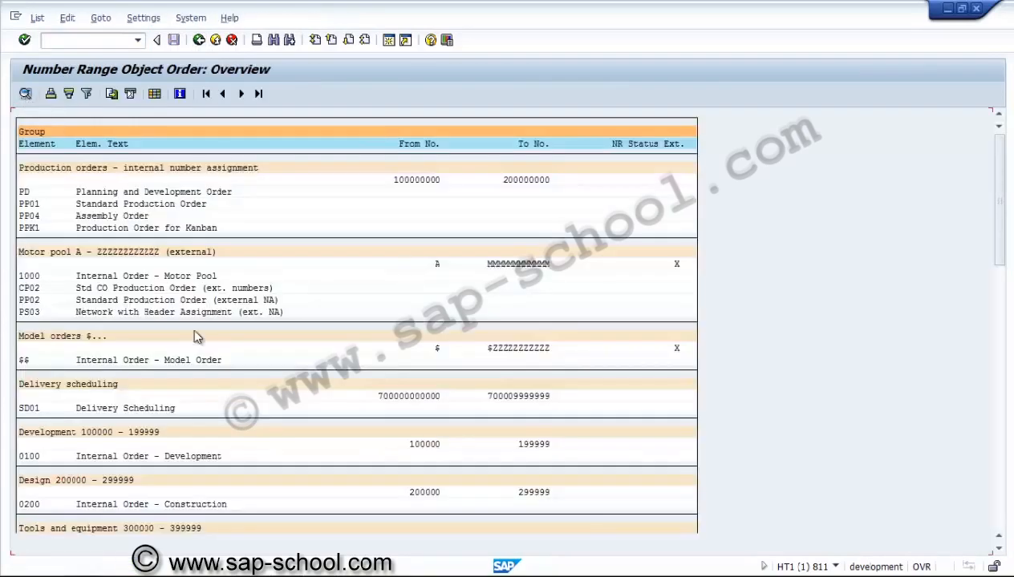
{"action": "scroll", "coordinate": [194, 335], "scroll_direction": "down", "scroll_amount": 20}
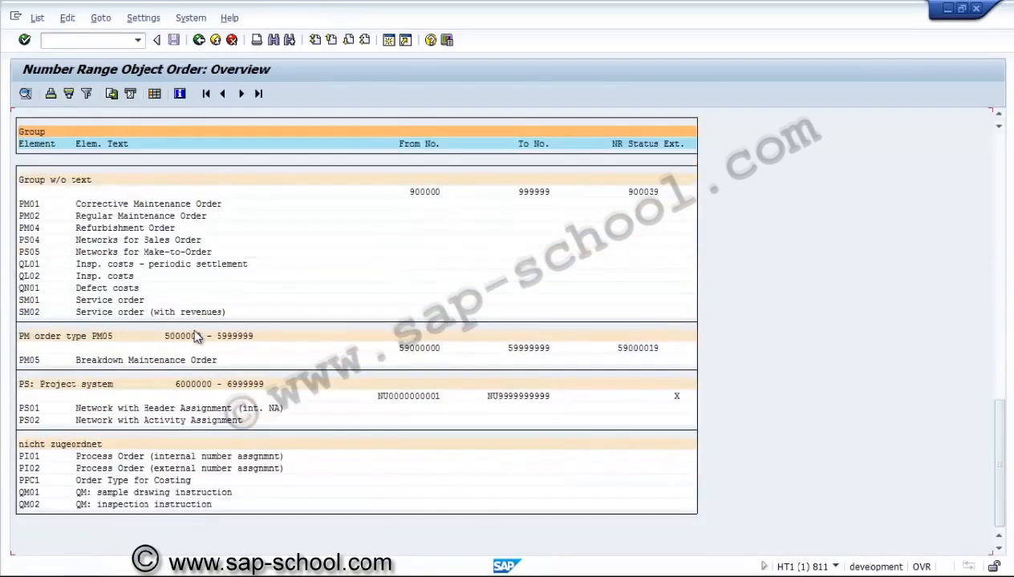
{"action": "left_click", "coordinate": [207, 384]}
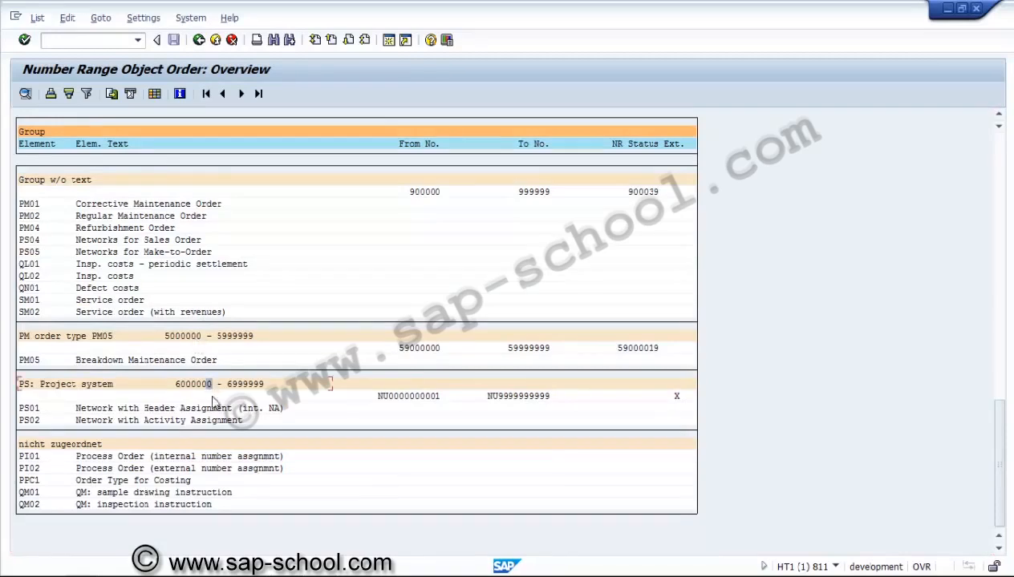
{"action": "left_click", "coordinate": [437, 396]}
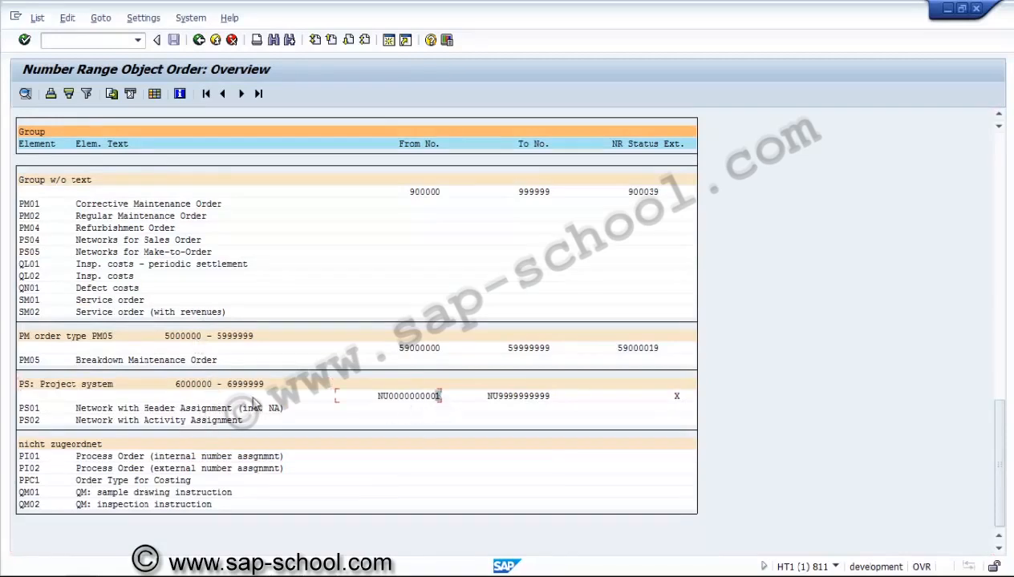
{"action": "left_click", "coordinate": [198, 40]}
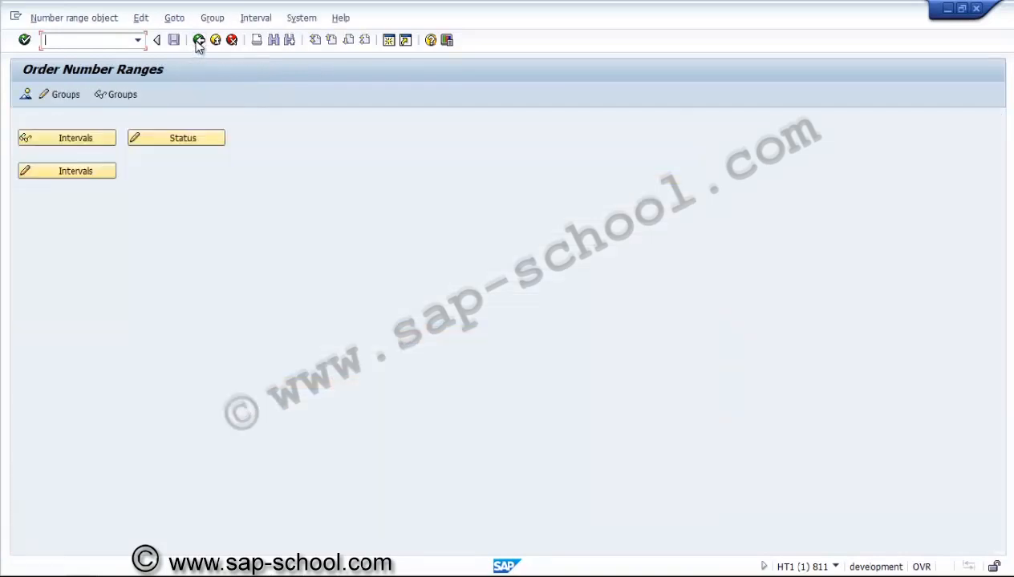
{"action": "left_click", "coordinate": [198, 41]}
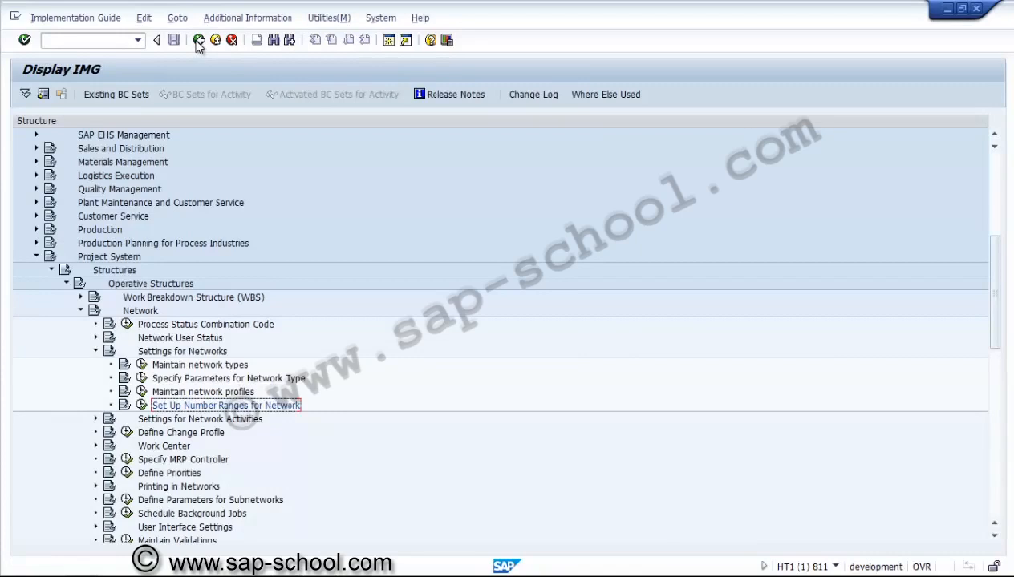
Step: Open the control key definition under Settings for Network Activities and display the details of control key PS01
{"action": "left_click", "coordinate": [96, 353]}
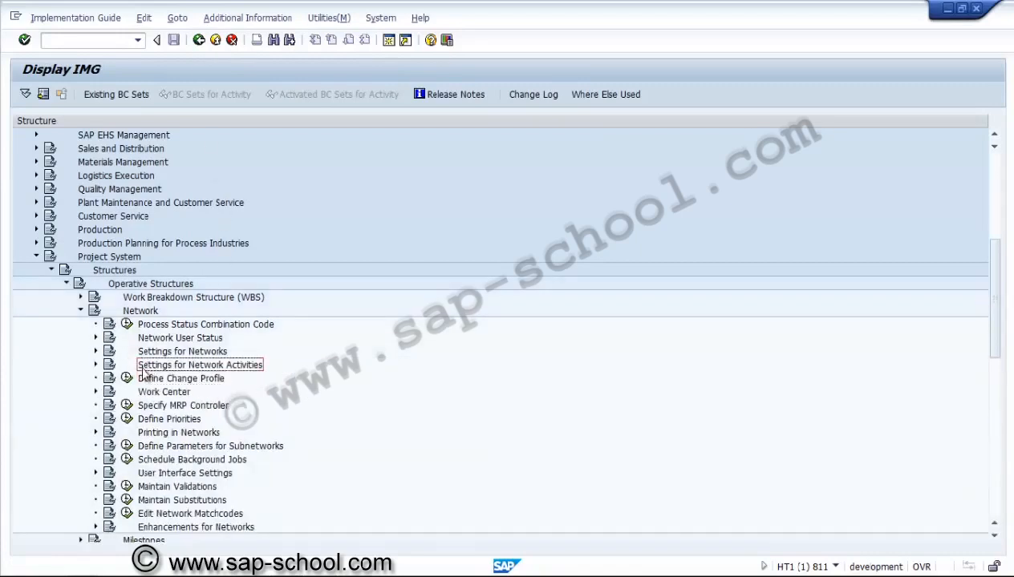
{"action": "left_click", "coordinate": [95, 365]}
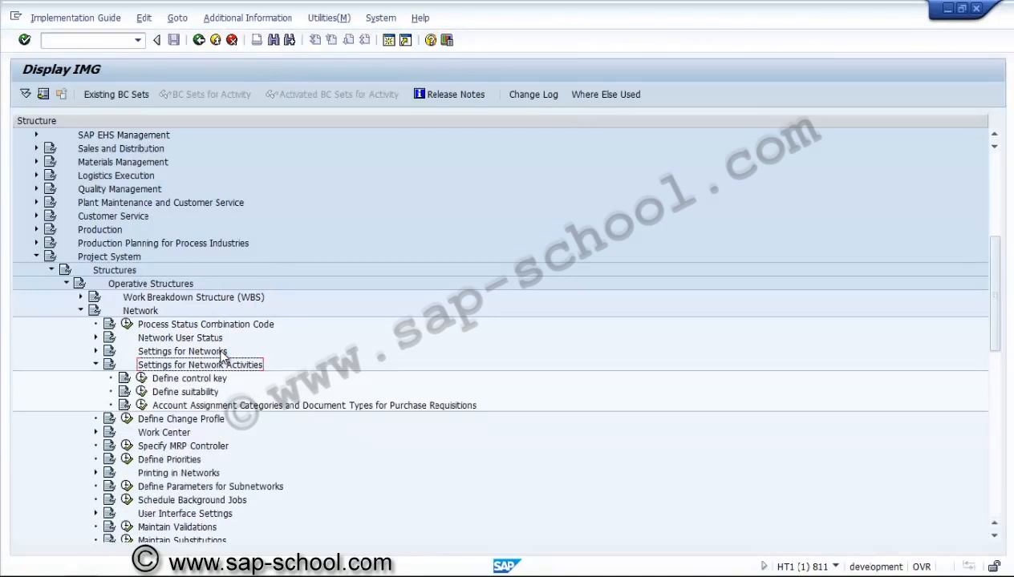
{"action": "left_click", "coordinate": [142, 378]}
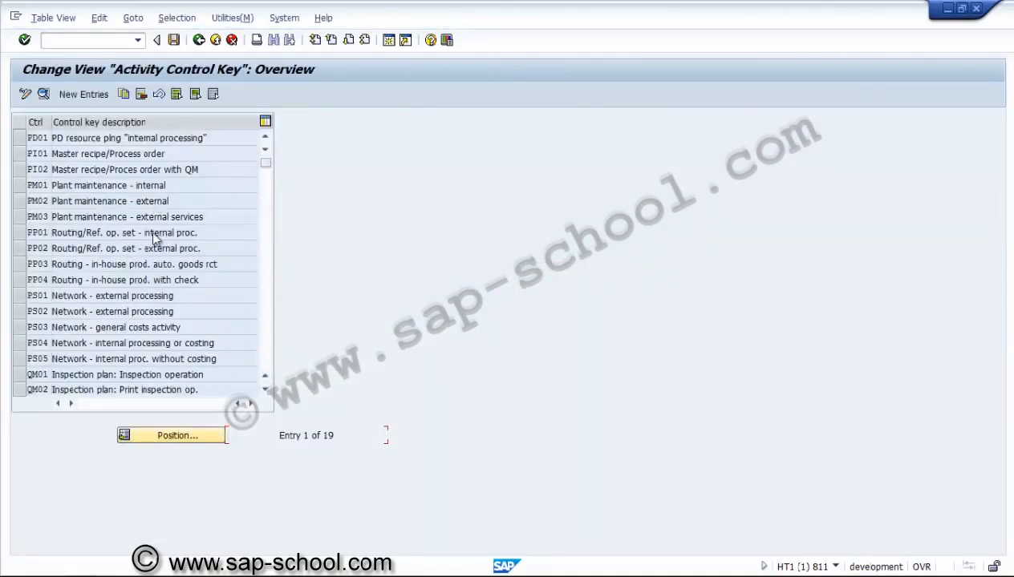
{"action": "left_click", "coordinate": [22, 298]}
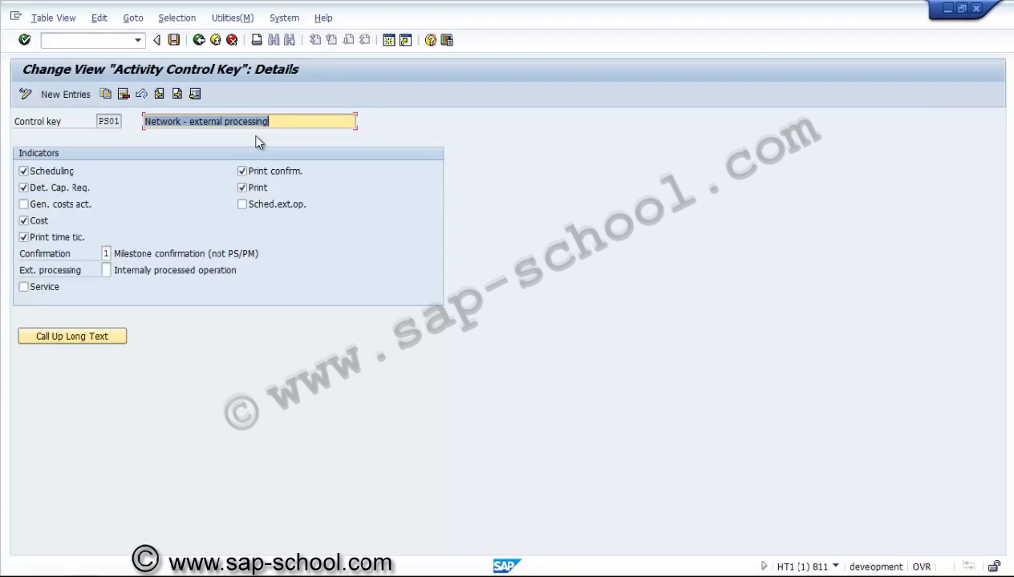
Step: Change the PS01 control key description to "Network - internal processing" and leave the control key maintenance without saving
{"action": "left_click", "coordinate": [193, 123]}
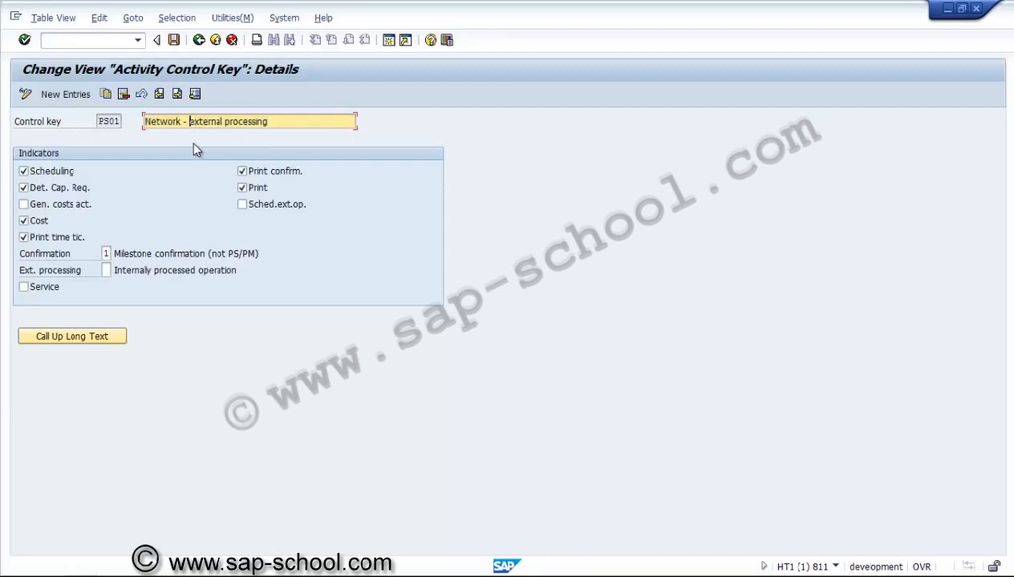
{"action": "key", "text": "Delete"}
{"action": "key", "text": "Delete"}
{"action": "key", "text": "Delete"}
{"action": "type", "text": "in"}
{"action": "key", "text": "Insert"}
{"action": "type", "text": "t"}
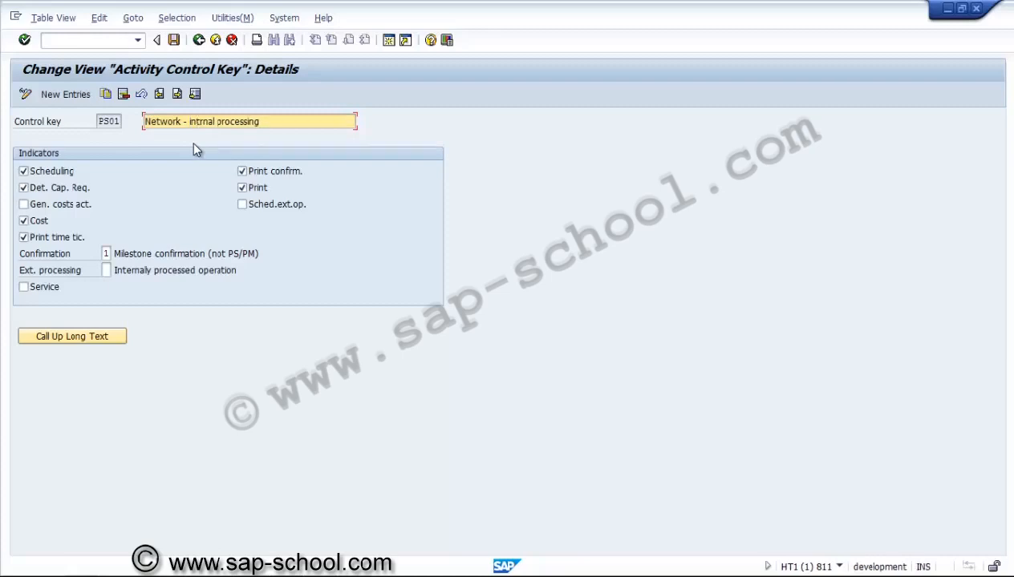
{"action": "type", "text": "e"}
{"action": "left_click", "coordinate": [199, 40]}
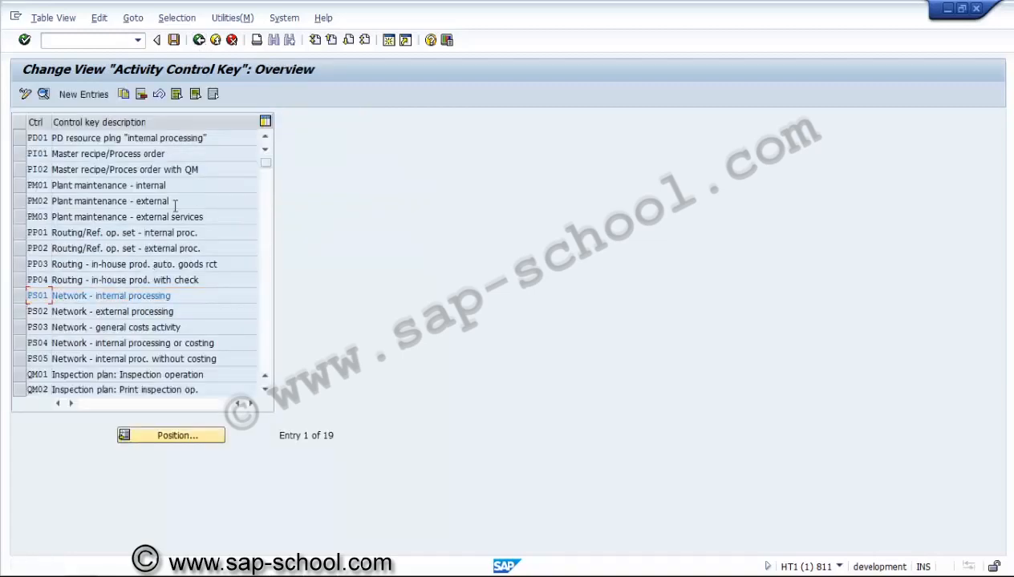
{"action": "left_click", "coordinate": [198, 40]}
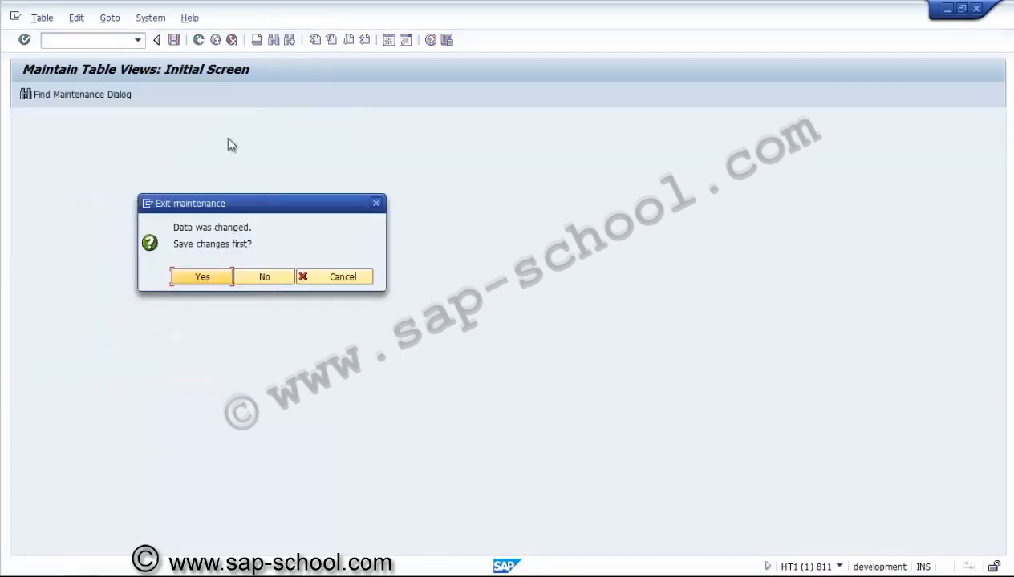
{"action": "left_click", "coordinate": [246, 277]}
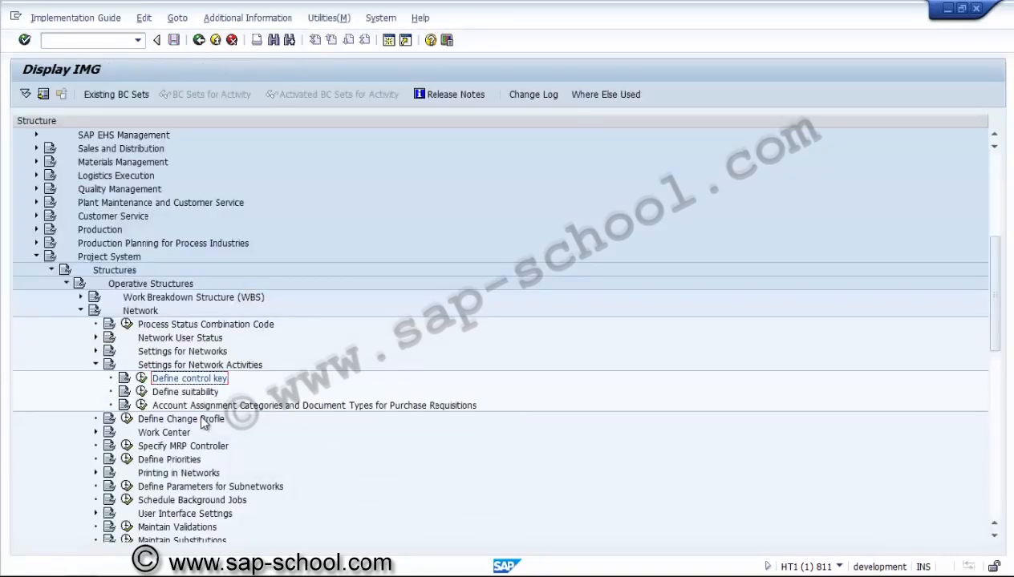
Step: Collapse the network activity settings, expand the Work Center node under Network, and open the work center categories
{"action": "left_click", "coordinate": [178, 393]}
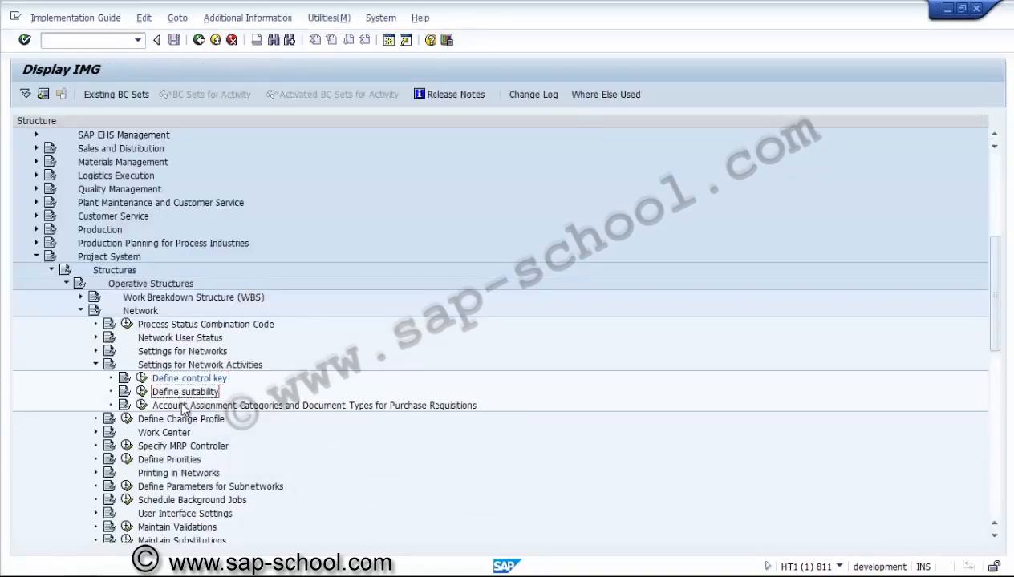
{"action": "left_click", "coordinate": [183, 406]}
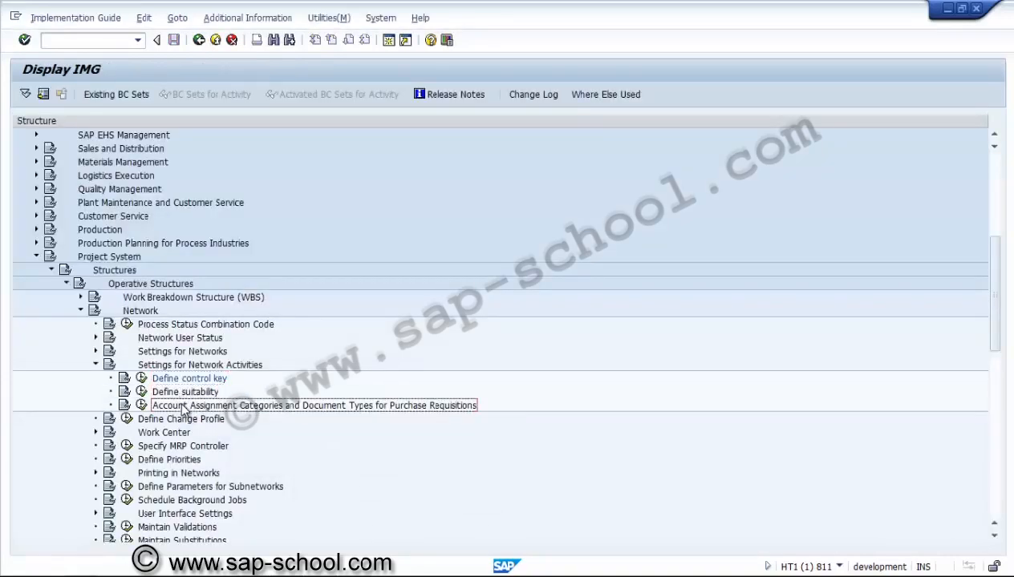
{"action": "left_click", "coordinate": [95, 365]}
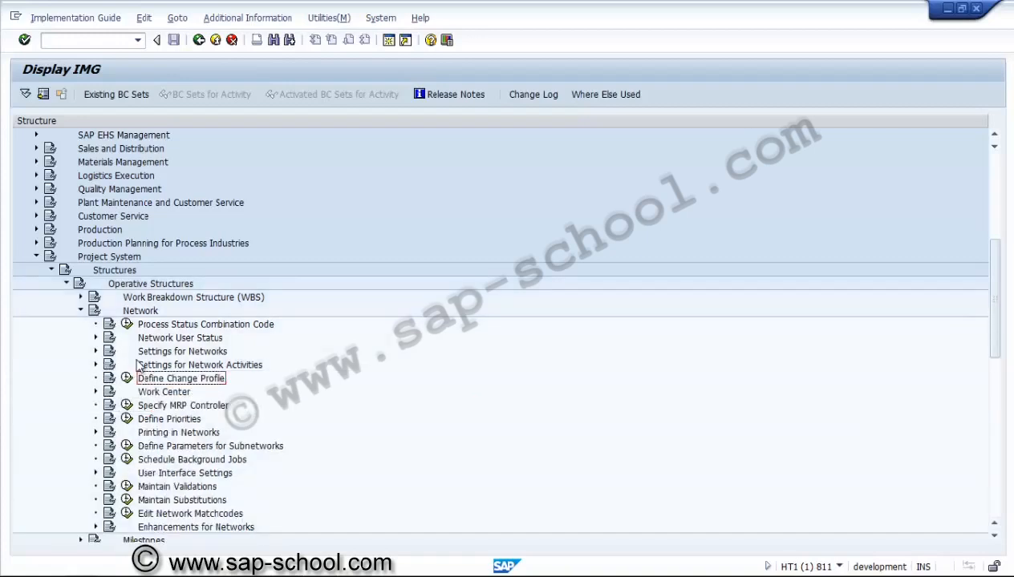
{"action": "left_click", "coordinate": [96, 392]}
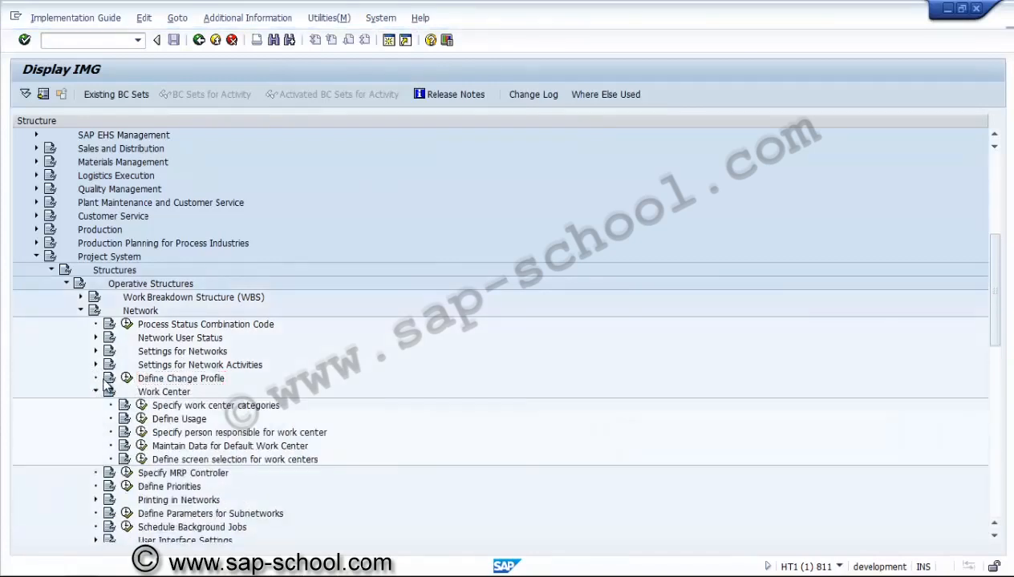
{"action": "left_click", "coordinate": [102, 381]}
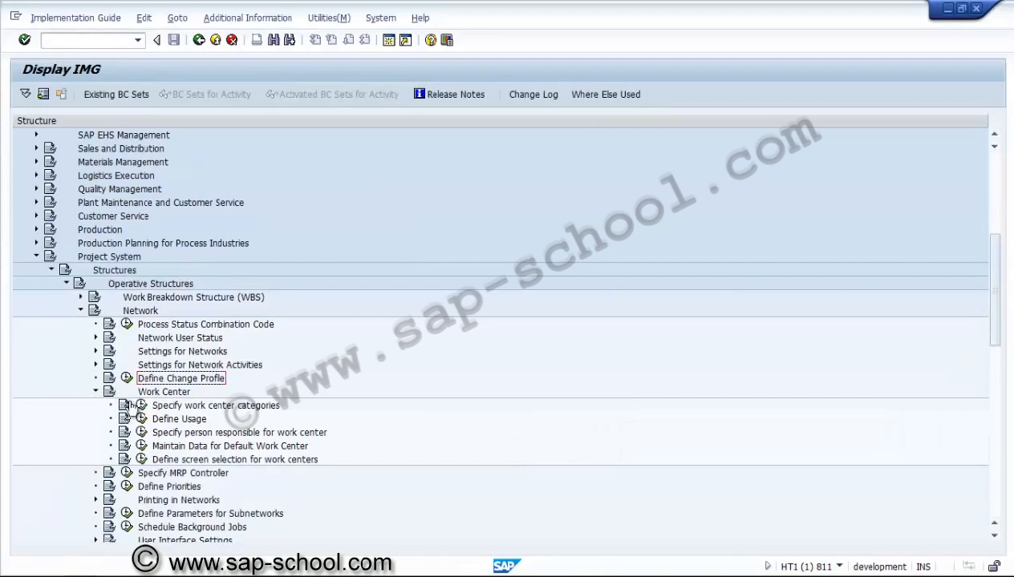
{"action": "left_click", "coordinate": [141, 405]}
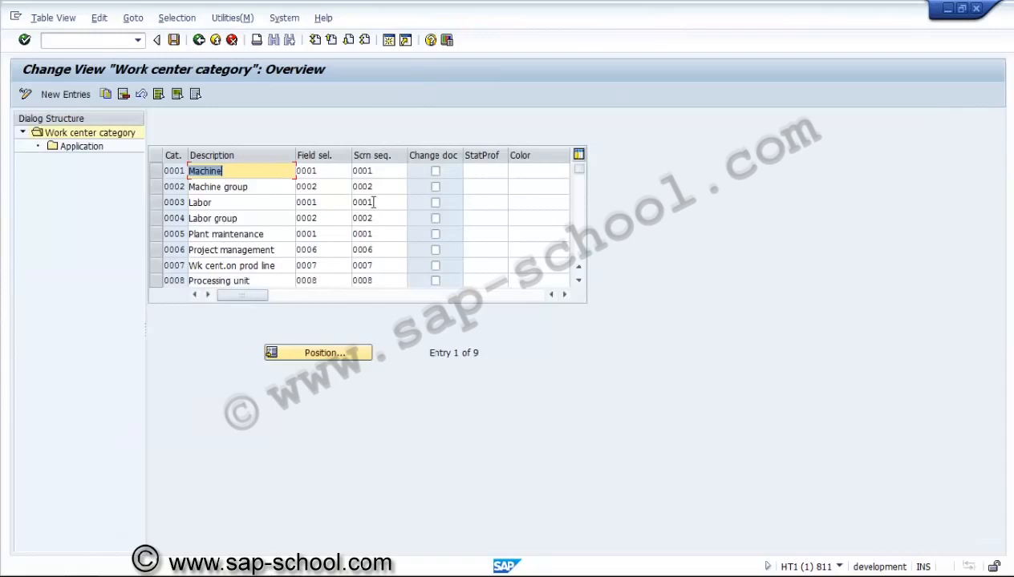
Step: Examine the applications assigned to work center category 0006 Project management and return to the category overview
{"action": "left_click", "coordinate": [579, 282]}
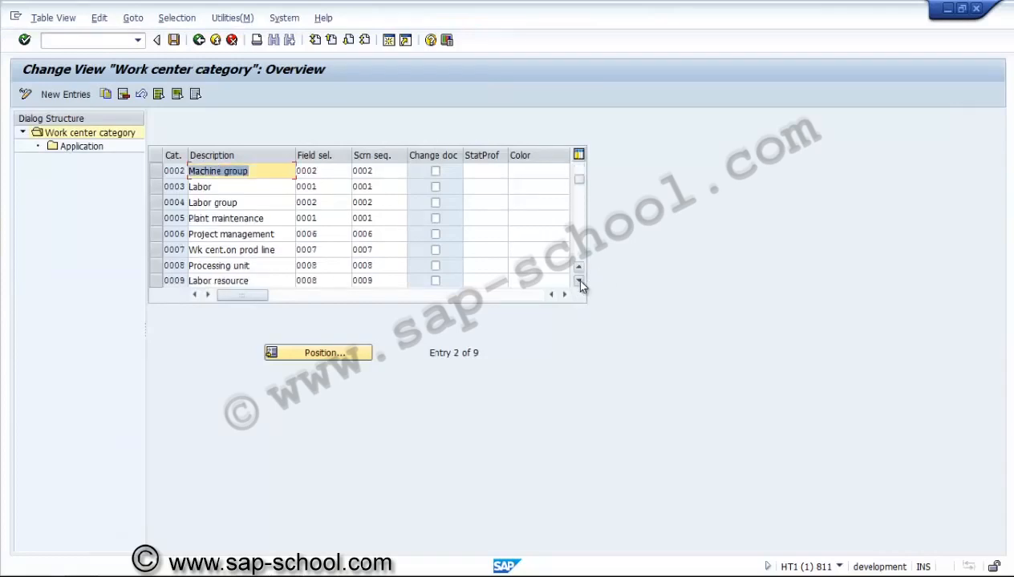
{"action": "left_click", "coordinate": [579, 281]}
{"action": "left_click", "coordinate": [579, 282]}
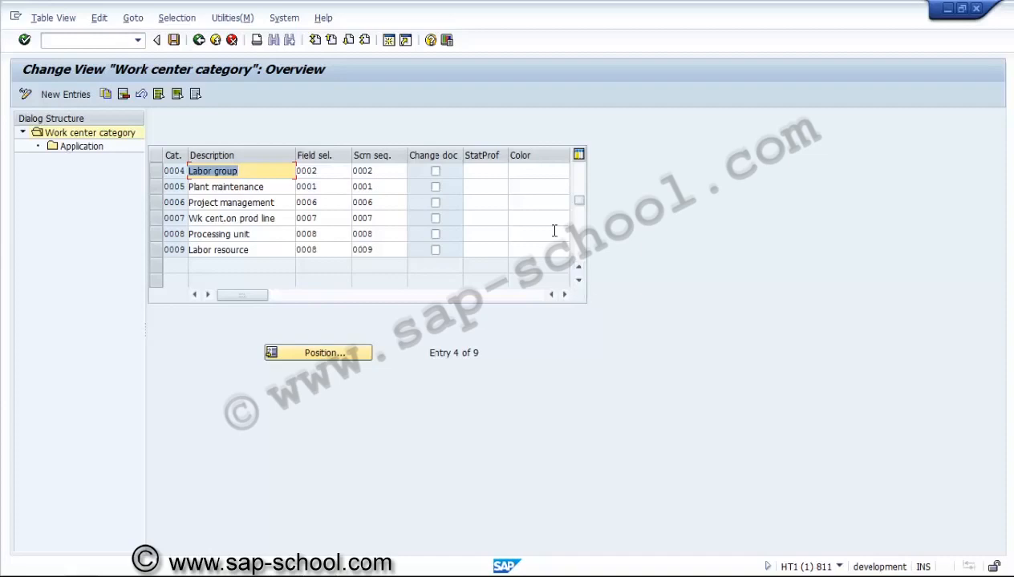
{"action": "left_click", "coordinate": [170, 202]}
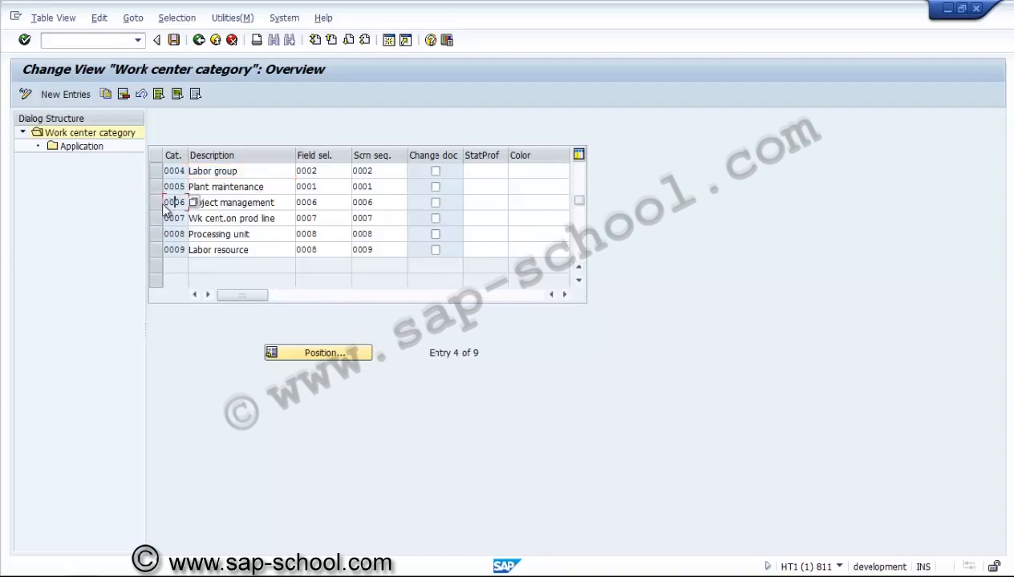
{"action": "left_click", "coordinate": [154, 200]}
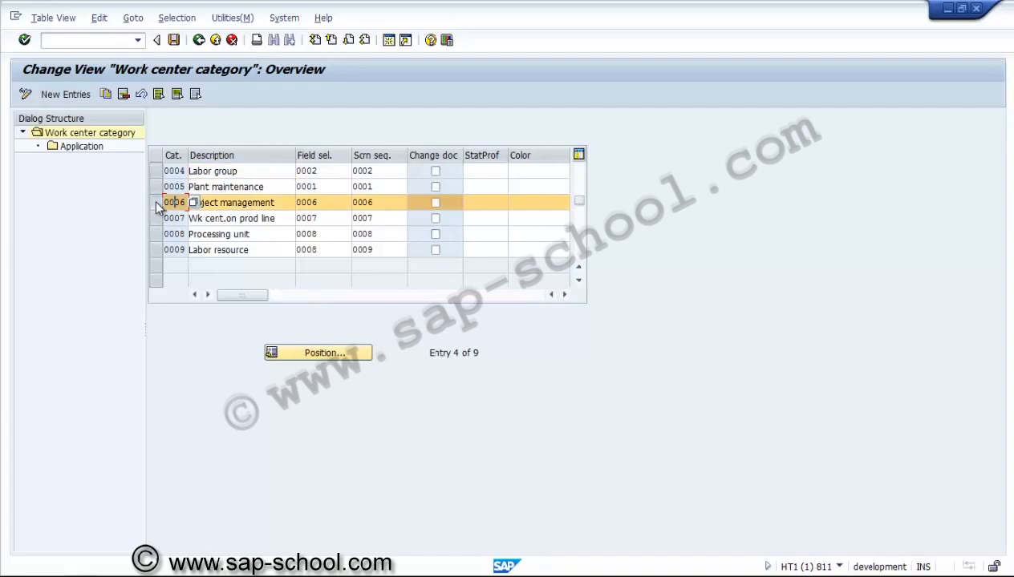
{"action": "double_click", "coordinate": [84, 144]}
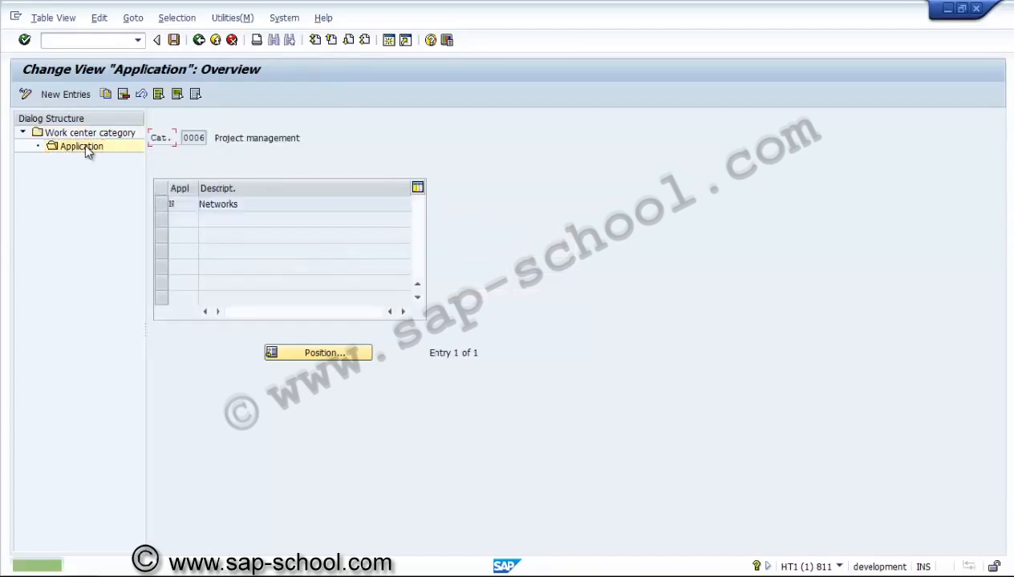
{"action": "left_click", "coordinate": [199, 40]}
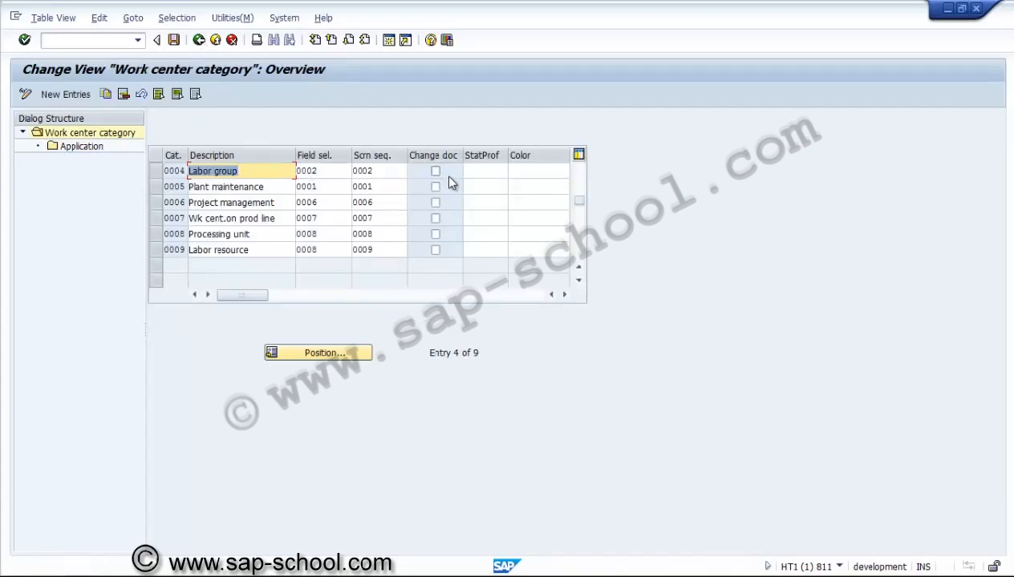
Step: Leave the work center categories and open the usage definition under Work Center
{"action": "left_click", "coordinate": [200, 45]}
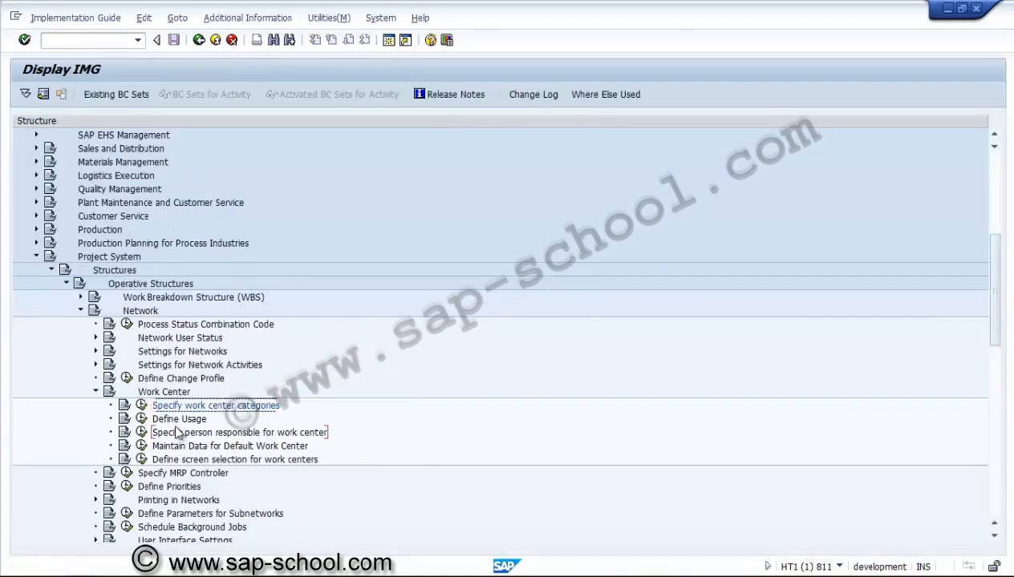
{"action": "left_click", "coordinate": [182, 432]}
{"action": "left_click", "coordinate": [142, 419]}
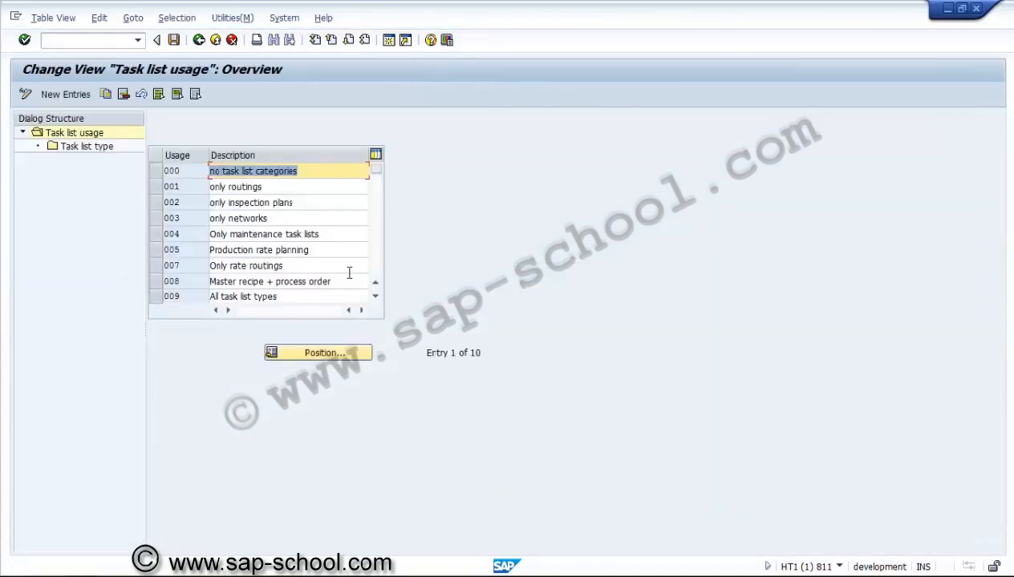
Step: Display the task list types assigned to usage 003 only networks and return to the implementation guide
{"action": "left_click", "coordinate": [281, 217]}
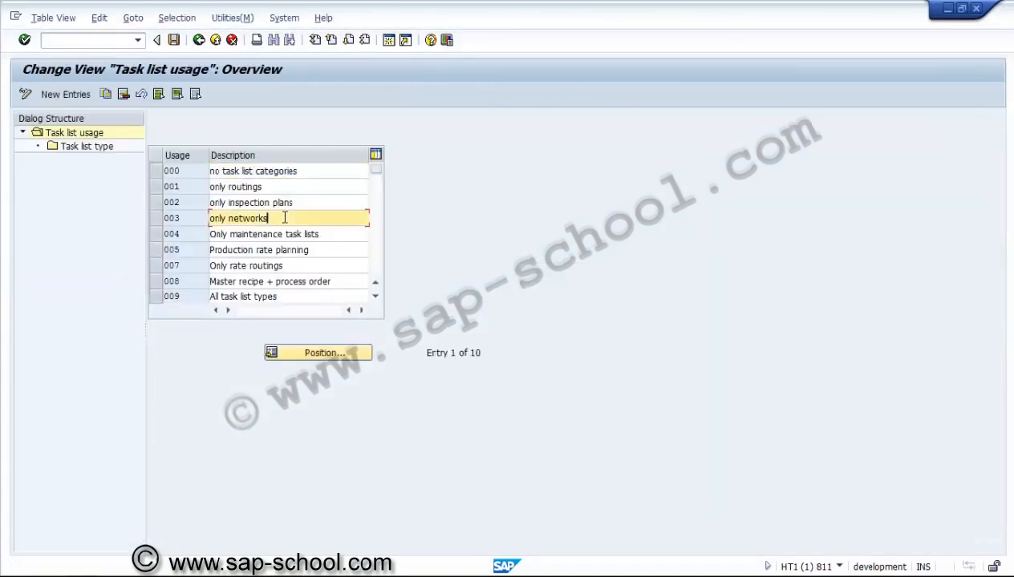
{"action": "left_click", "coordinate": [154, 218]}
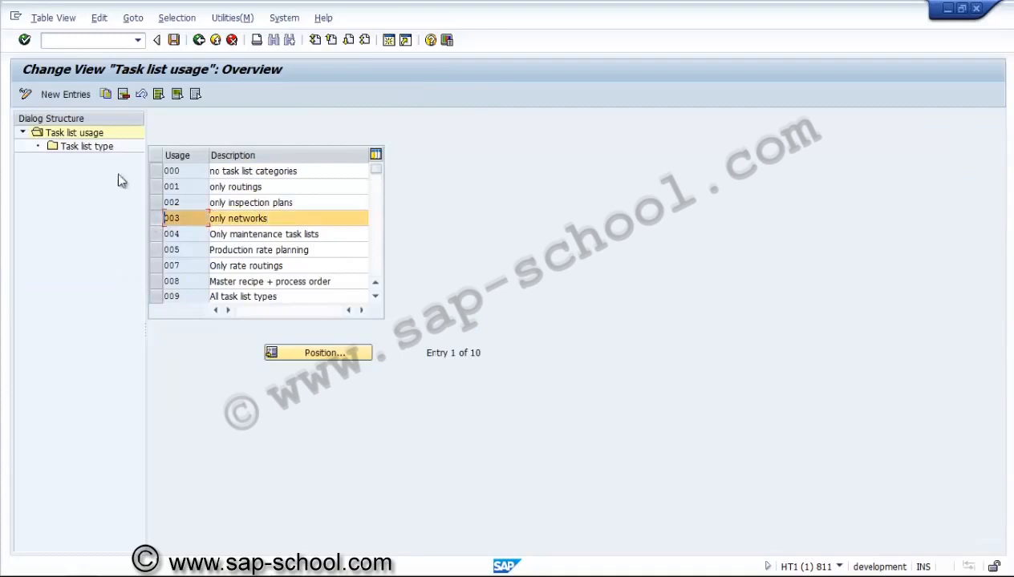
{"action": "double_click", "coordinate": [106, 149]}
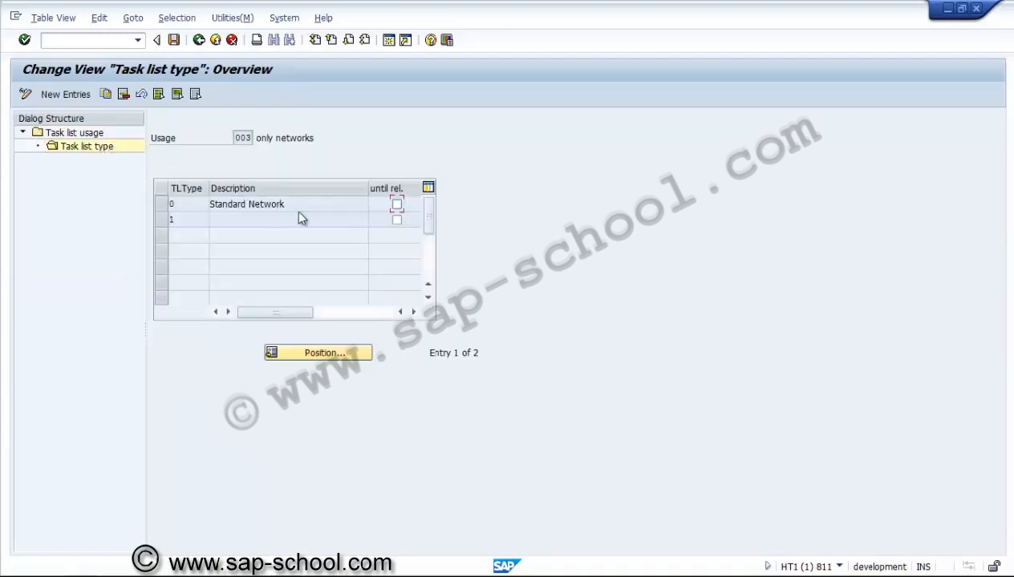
{"action": "left_click", "coordinate": [199, 40]}
{"action": "left_click", "coordinate": [199, 40]}
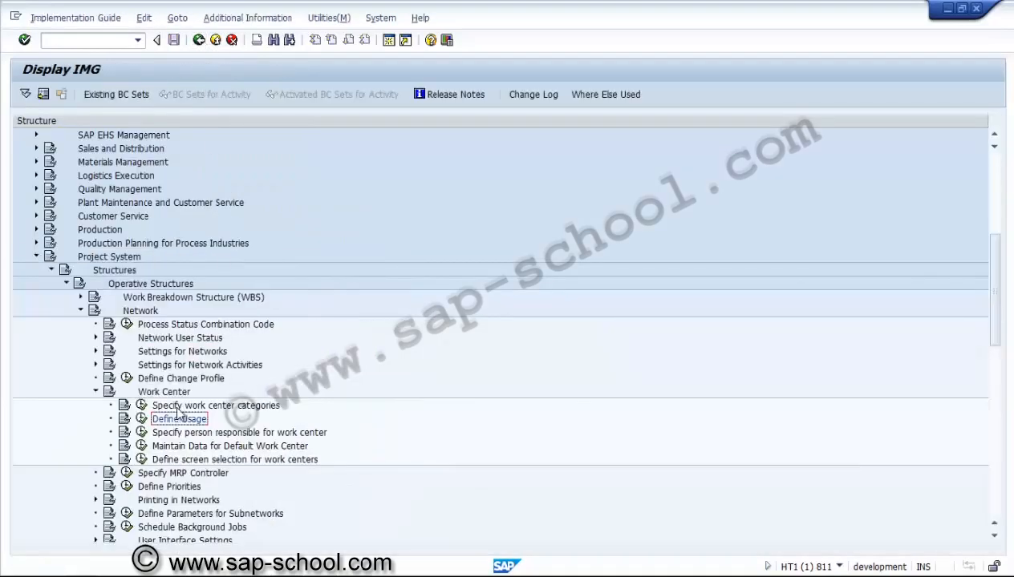
Step: View the default work center initial screen and the list of persons responsible for work centers, returning to the implementation guide after each
{"action": "left_click", "coordinate": [142, 446]}
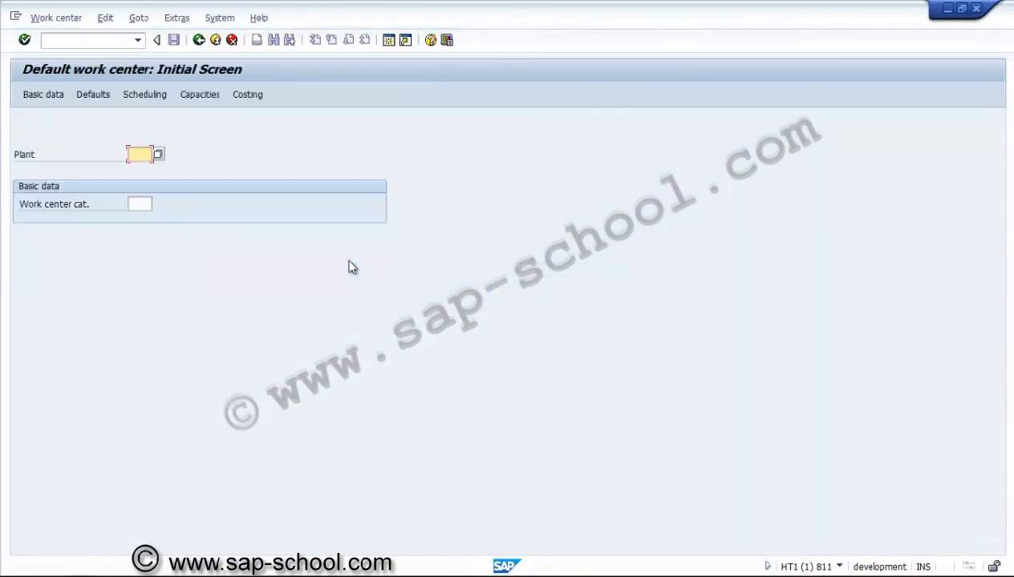
{"action": "left_click", "coordinate": [145, 202]}
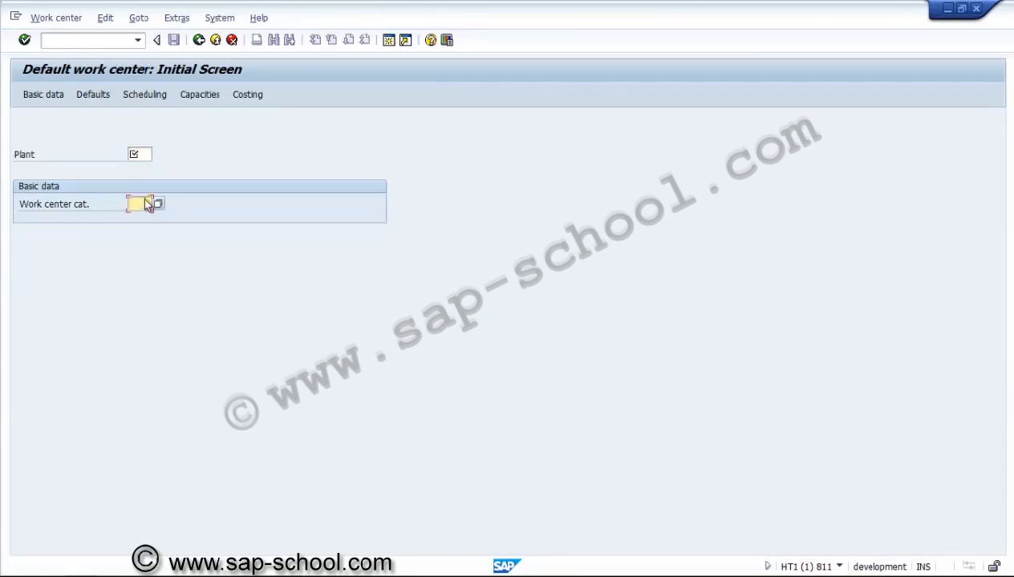
{"action": "left_click", "coordinate": [231, 40]}
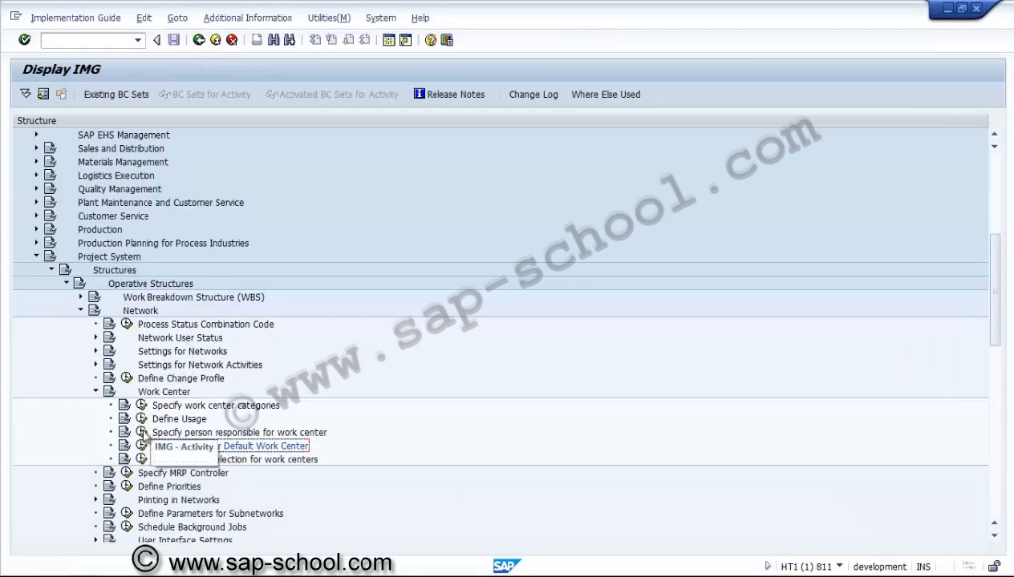
{"action": "left_click", "coordinate": [142, 432]}
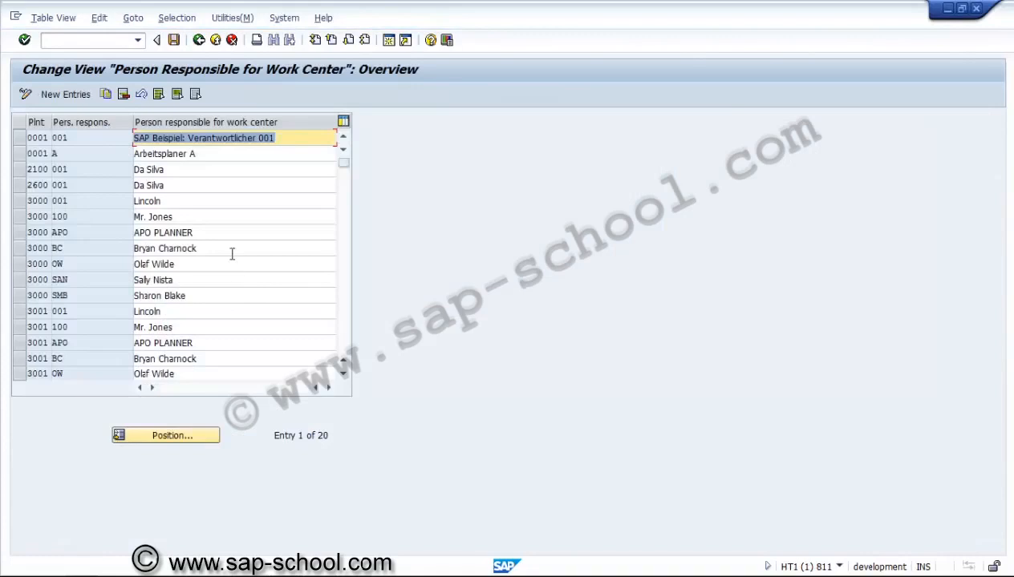
{"action": "left_click", "coordinate": [198, 40]}
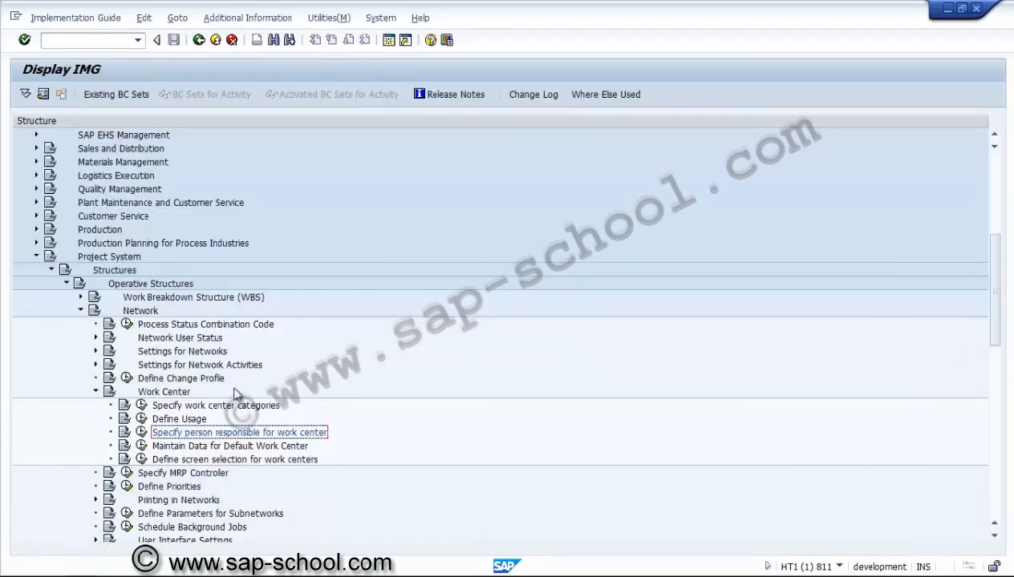
Step: Collapse the Work Center node and review the MRP controllers, selecting controller 001 of plant 3000 New York before returning
{"action": "left_click", "coordinate": [95, 391]}
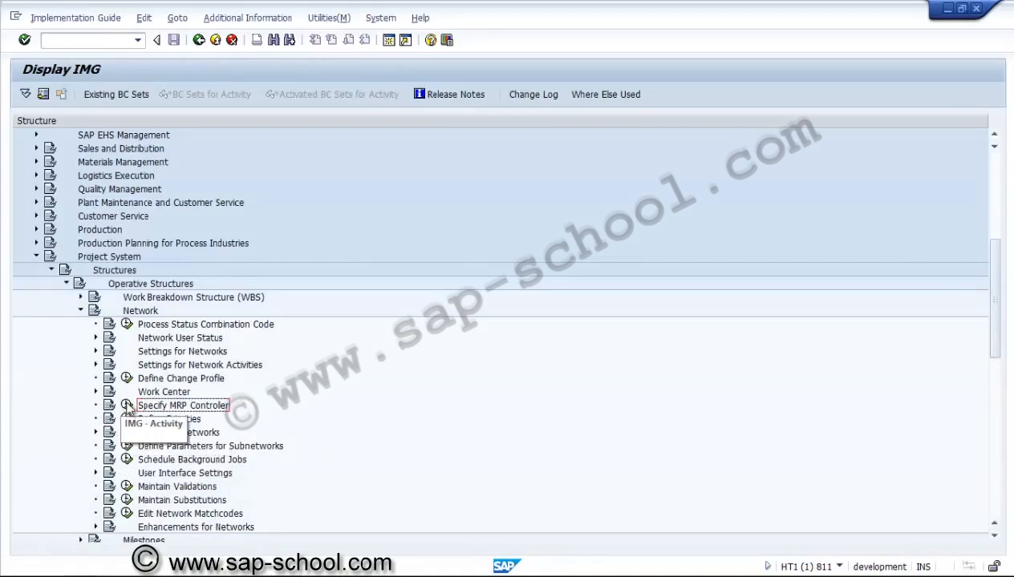
{"action": "left_click", "coordinate": [127, 405]}
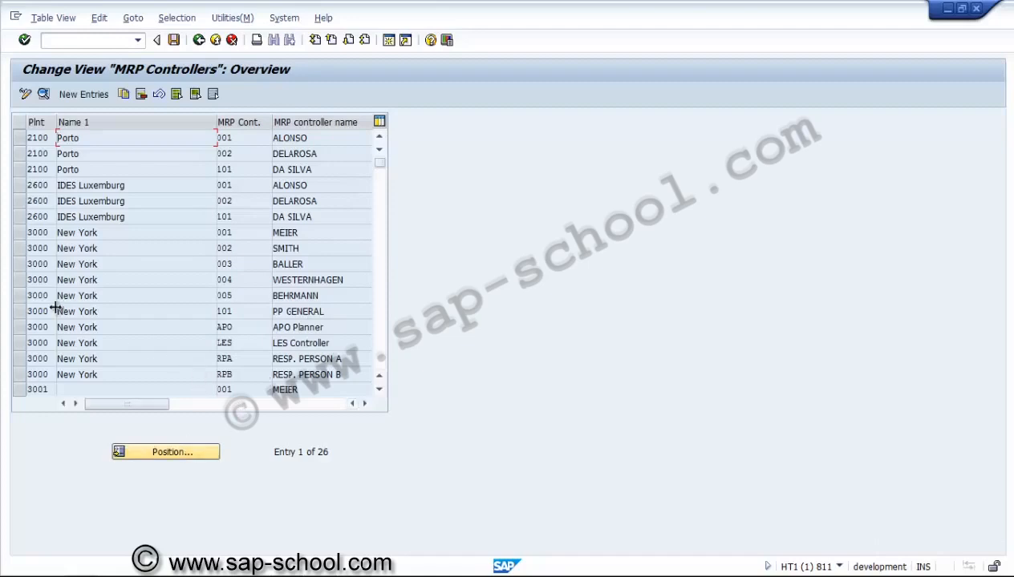
{"action": "left_click", "coordinate": [20, 233]}
{"action": "left_click", "coordinate": [22, 250]}
{"action": "left_click", "coordinate": [21, 251]}
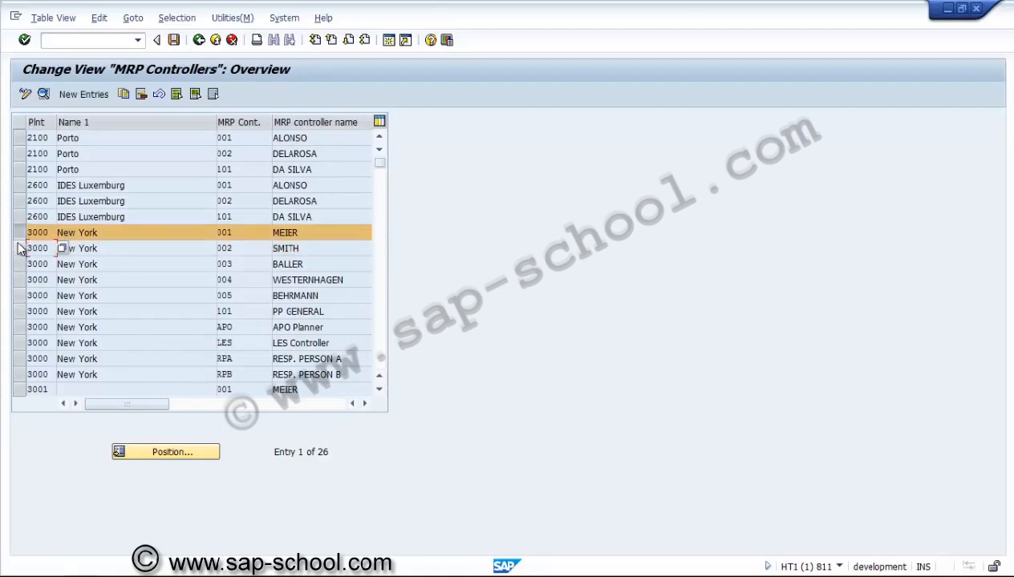
{"action": "left_click", "coordinate": [20, 233]}
{"action": "left_click", "coordinate": [199, 40]}
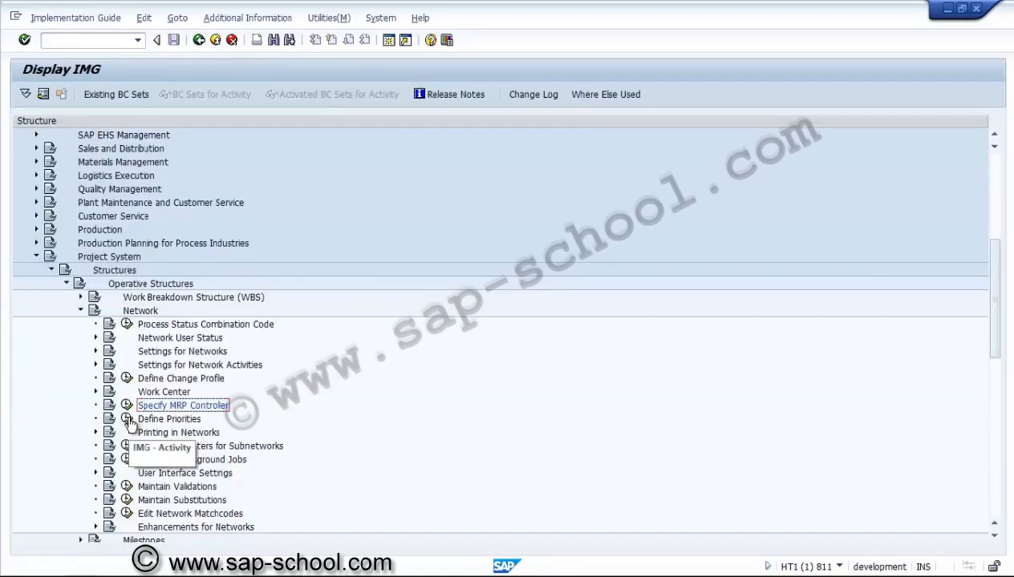
Step: View the defined network priorities and look at the entries under Printing in Networks, collapsing that node again
{"action": "left_click", "coordinate": [127, 418]}
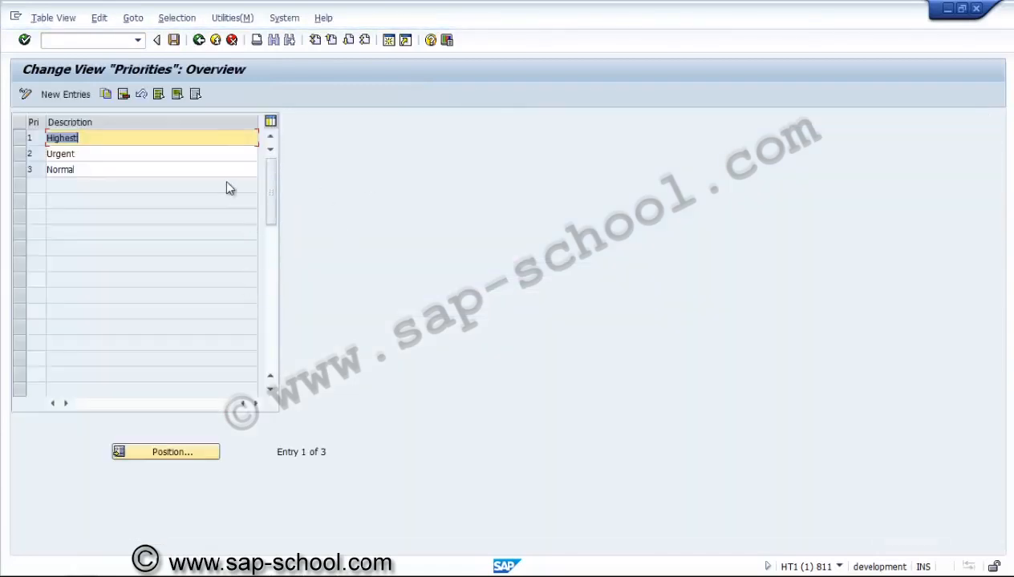
{"action": "left_click", "coordinate": [199, 40]}
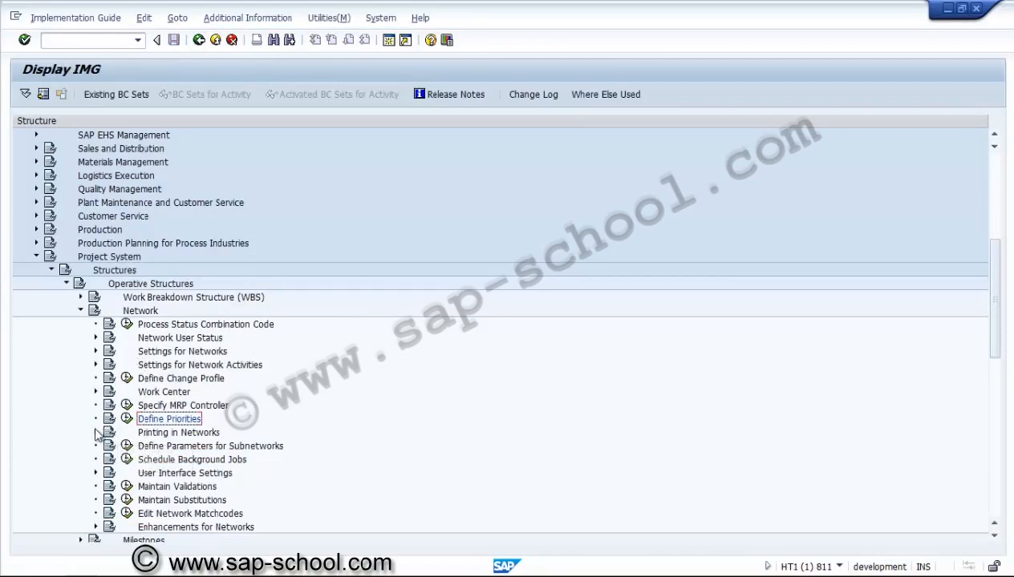
{"action": "left_click", "coordinate": [95, 433]}
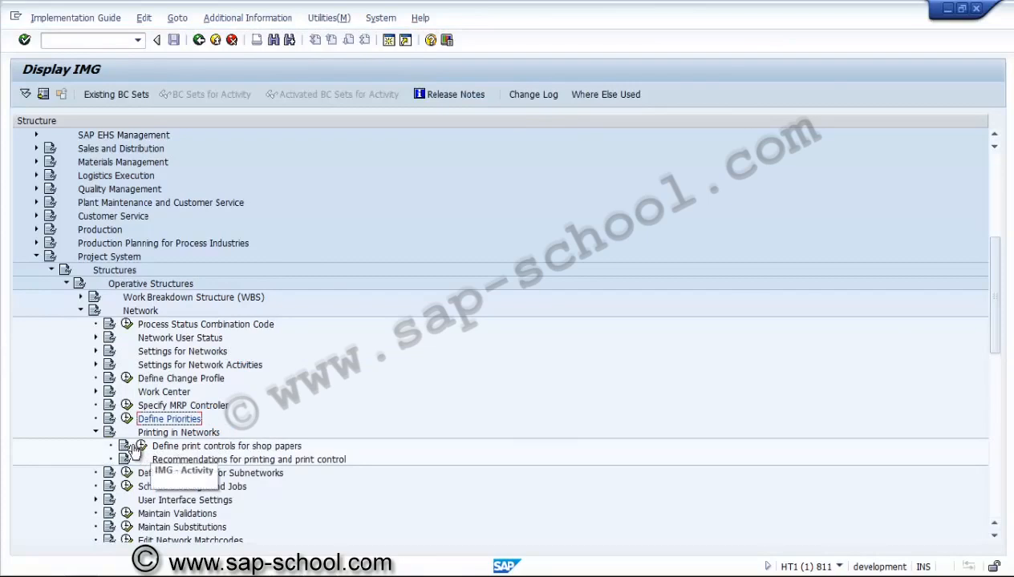
{"action": "left_click", "coordinate": [95, 434]}
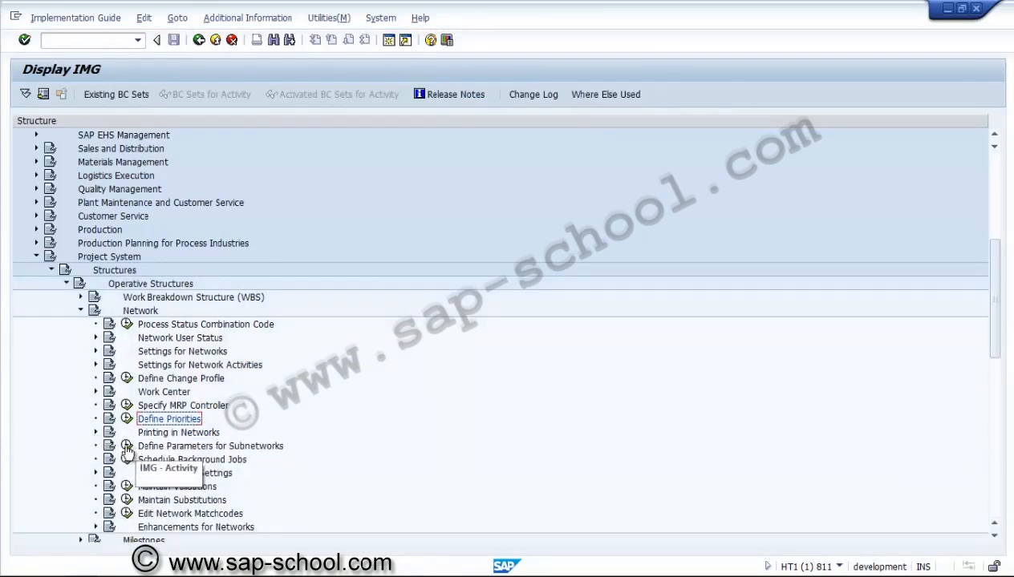
Step: Review the control parameters for subnetworks and the entries under User Interface Settings, leaving that node collapsed
{"action": "left_click", "coordinate": [126, 447]}
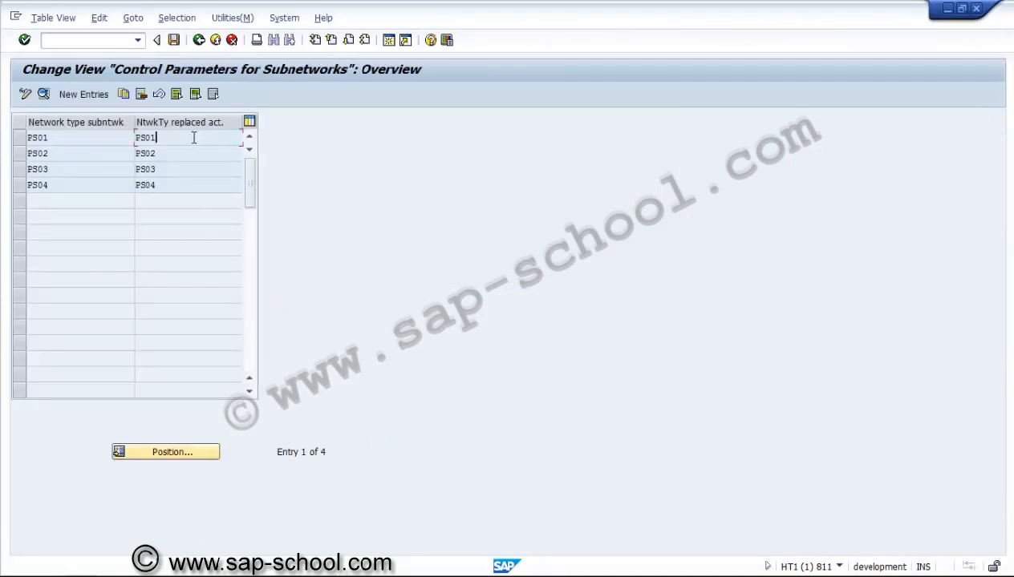
{"action": "left_click", "coordinate": [199, 40]}
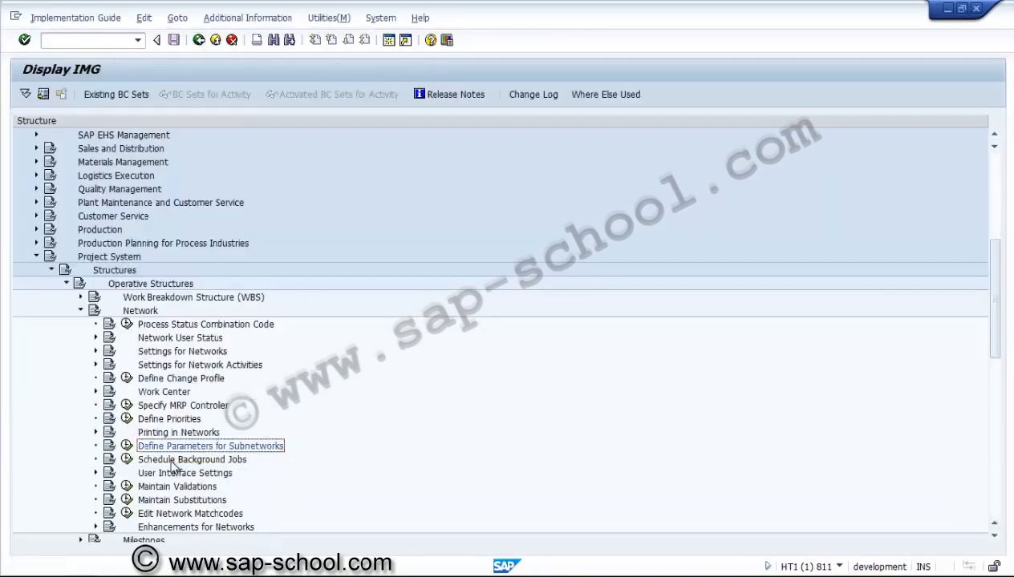
{"action": "left_click", "coordinate": [171, 460]}
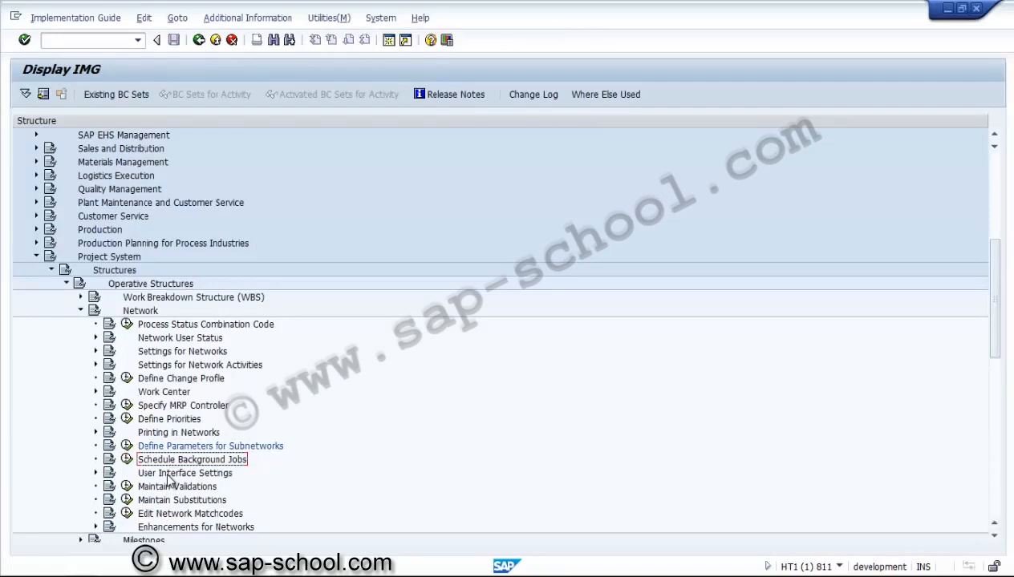
{"action": "left_click", "coordinate": [98, 475]}
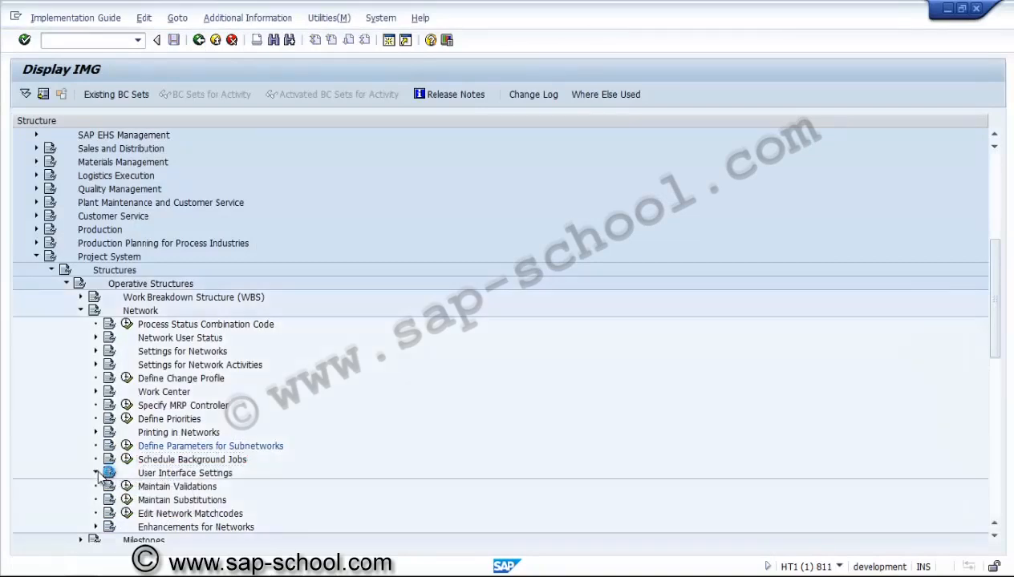
{"action": "left_click", "coordinate": [241, 446]}
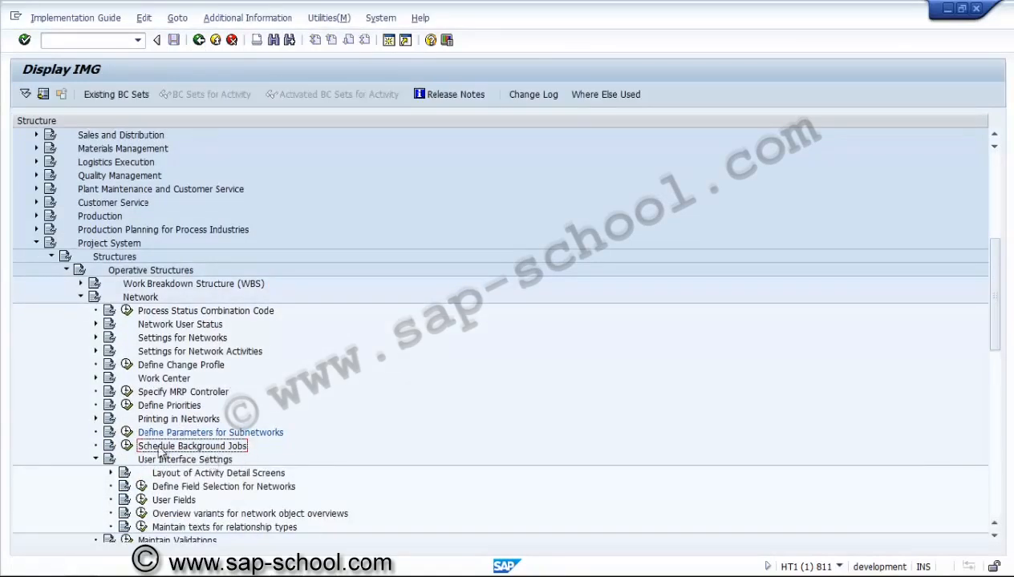
{"action": "left_click", "coordinate": [95, 459]}
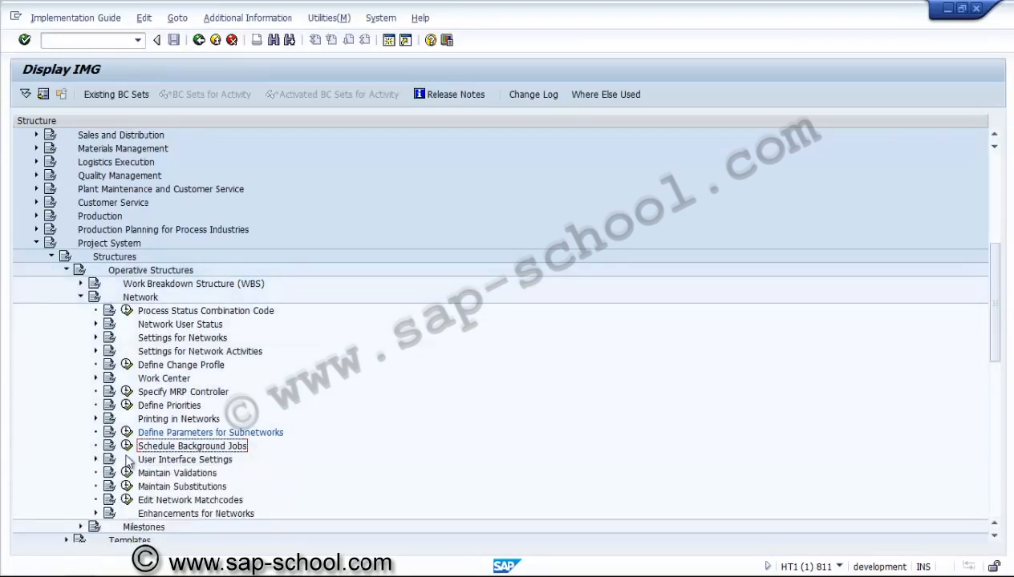
Step: Collapse the Network node and expand General Settings for Standard and Operative Networks under Templates, Standard Network
{"action": "left_click", "coordinate": [190, 474]}
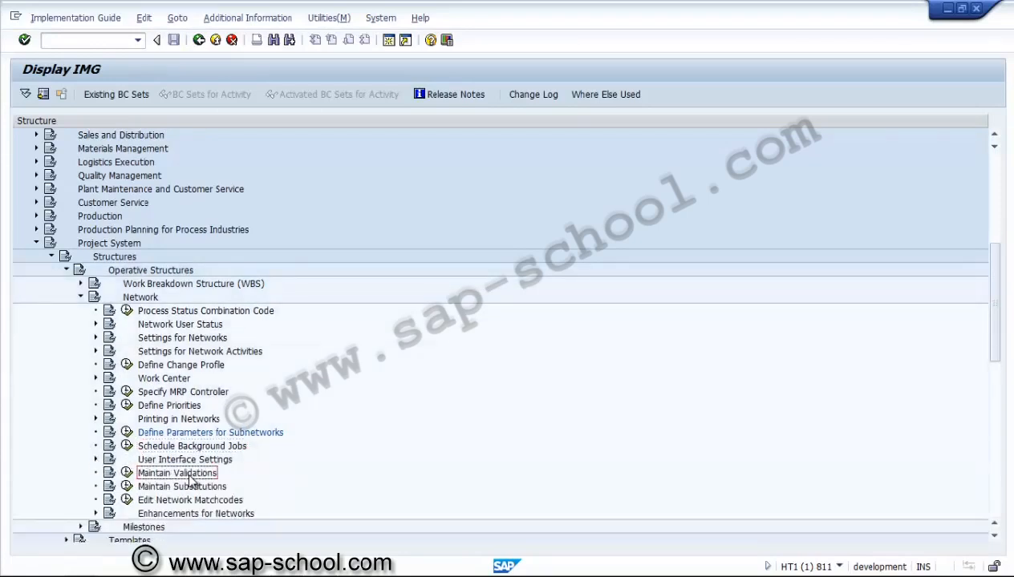
{"action": "key", "text": "Down"}
{"action": "key", "text": "Down"}
{"action": "key", "text": "Down"}
{"action": "key", "text": "Down"}
{"action": "key", "text": "Down"}
{"action": "key", "text": "Down"}
{"action": "key", "text": "Up"}
{"action": "key", "text": "Up"}
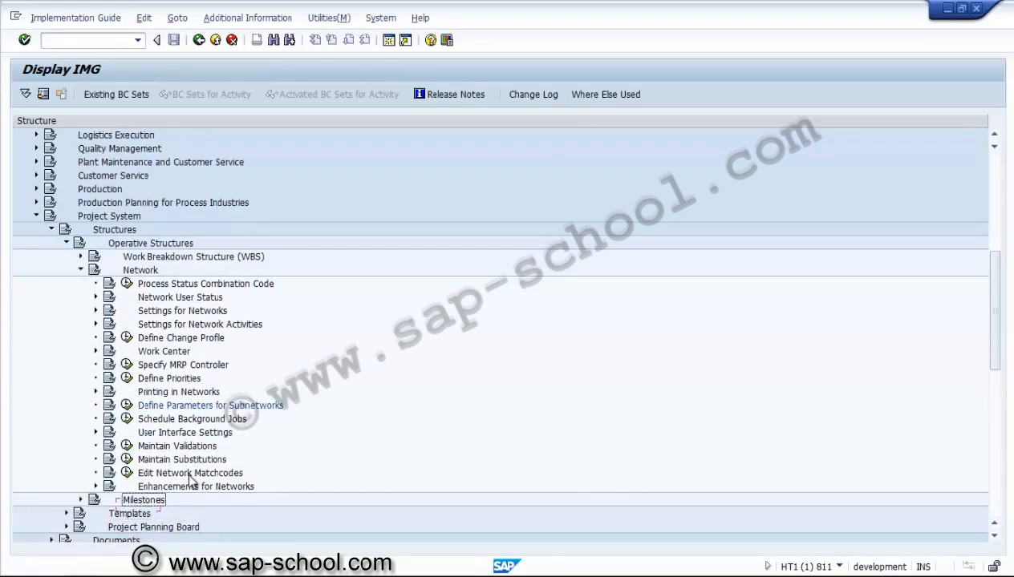
{"action": "left_click", "coordinate": [81, 270]}
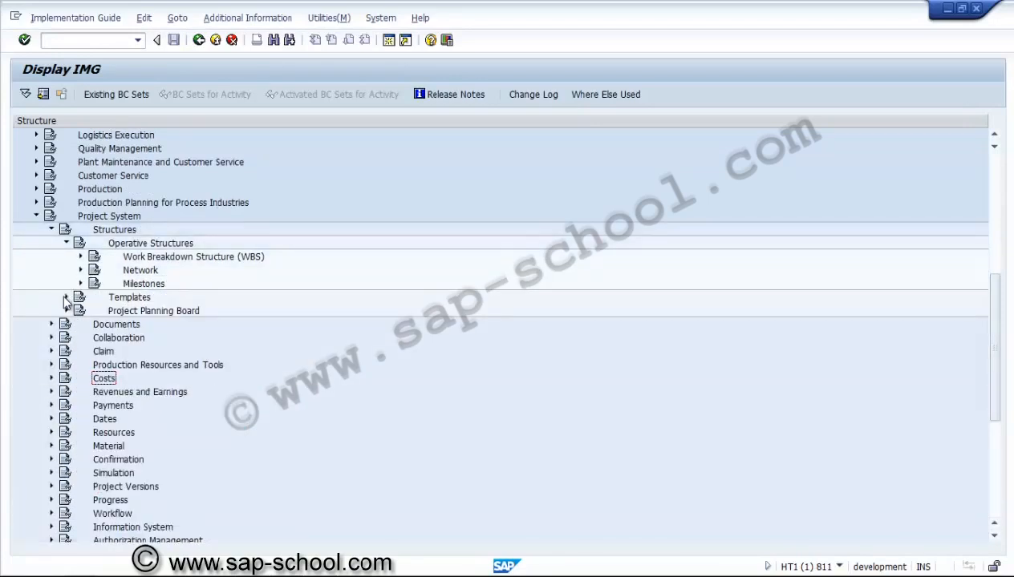
{"action": "left_click", "coordinate": [66, 298]}
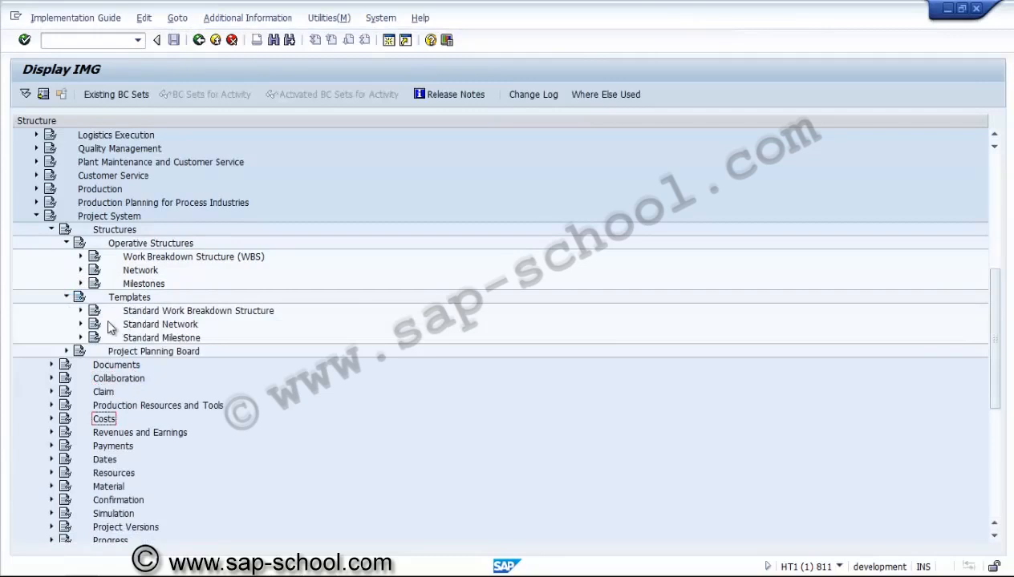
{"action": "left_click", "coordinate": [81, 324]}
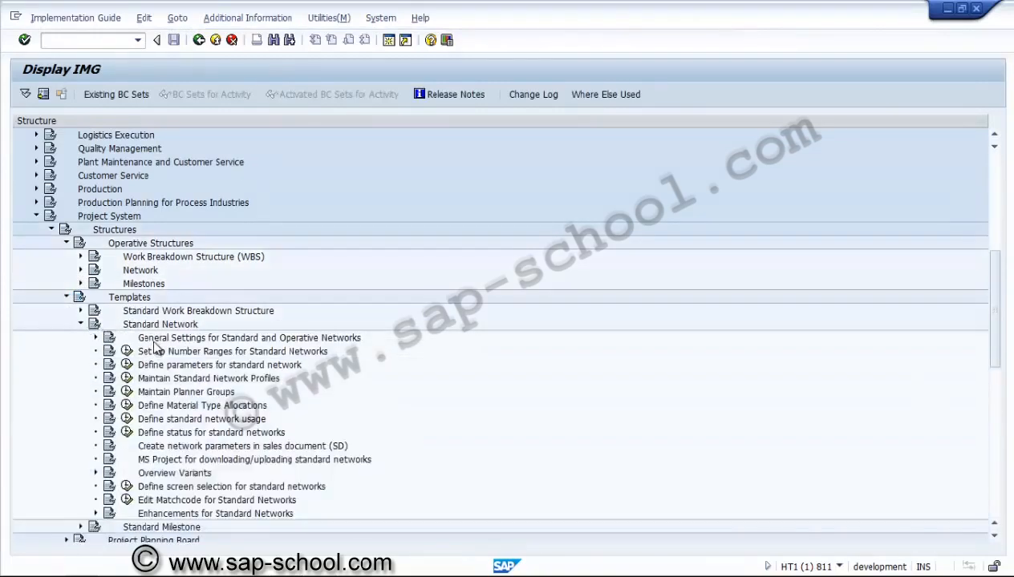
{"action": "left_click", "coordinate": [96, 337]}
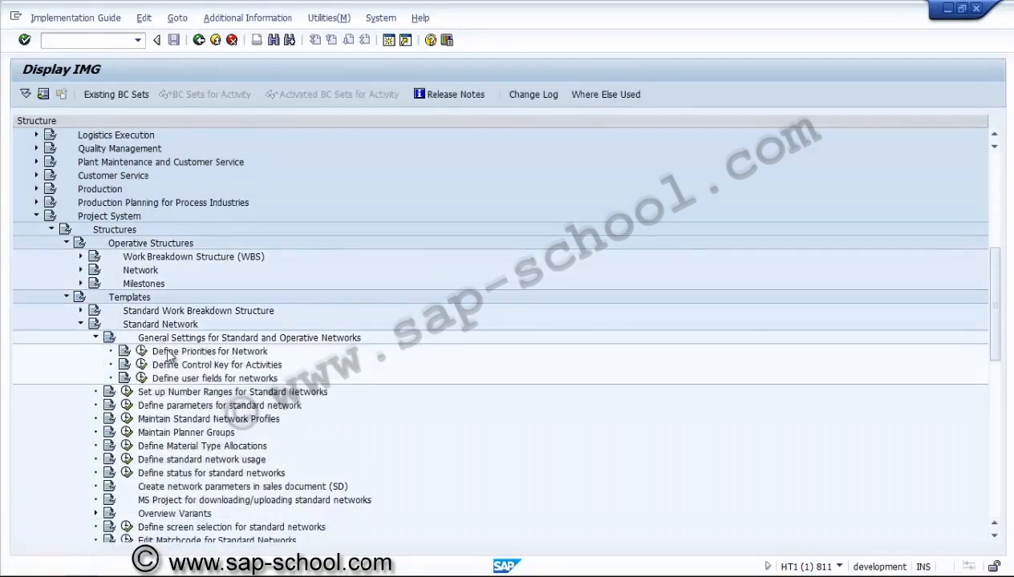
Step: Review the activity control keys from the standard network general settings and return to the implementation guide's user fields entry
{"action": "left_click", "coordinate": [213, 351]}
{"action": "left_click", "coordinate": [177, 369]}
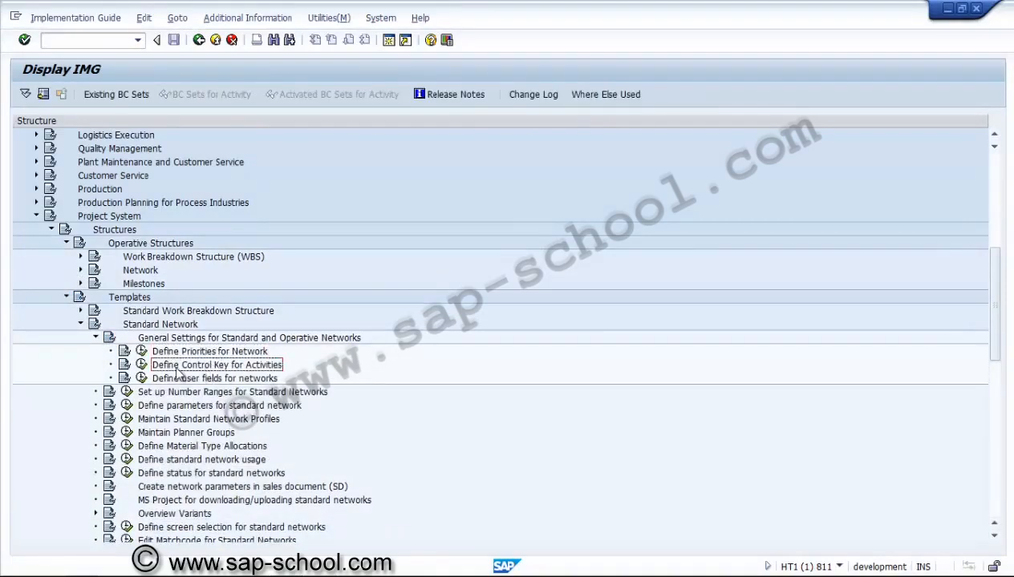
{"action": "left_click", "coordinate": [141, 365]}
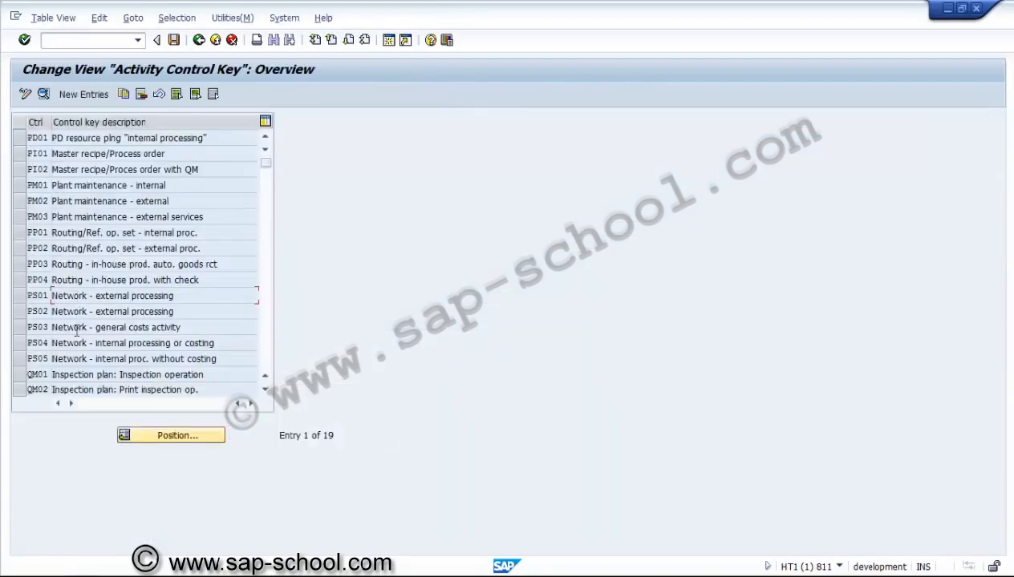
{"action": "left_click", "coordinate": [199, 40]}
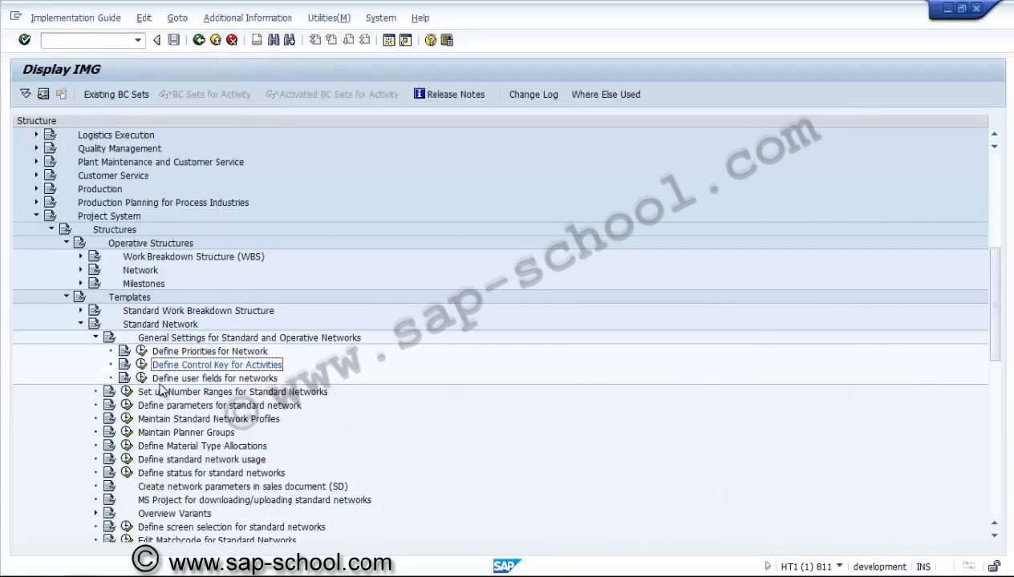
{"action": "left_click", "coordinate": [205, 379]}
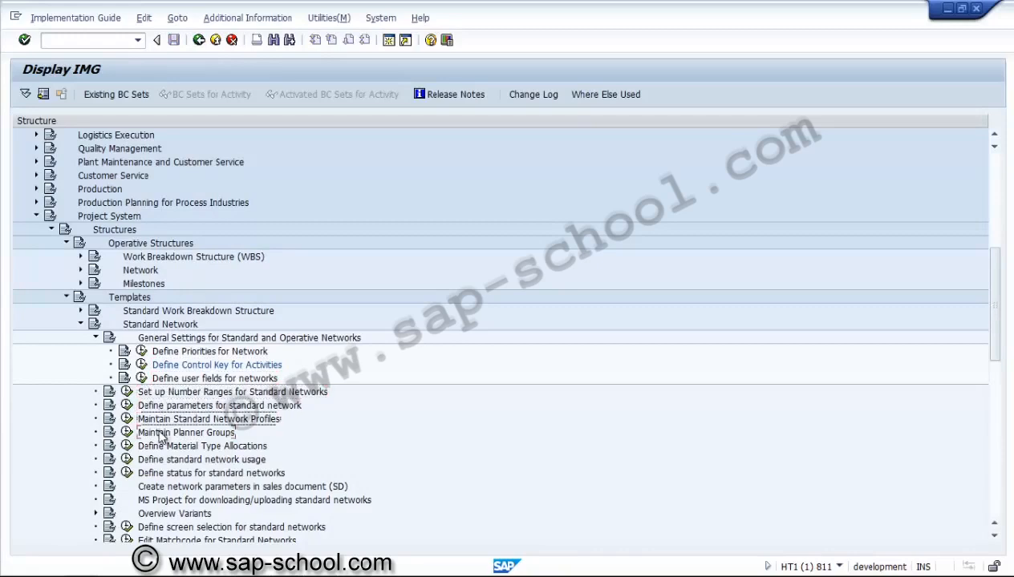
Step: Collapse the general network settings, Standard Network, Templates and Operative Structures nodes under Project System Structures
{"action": "left_click", "coordinate": [165, 486]}
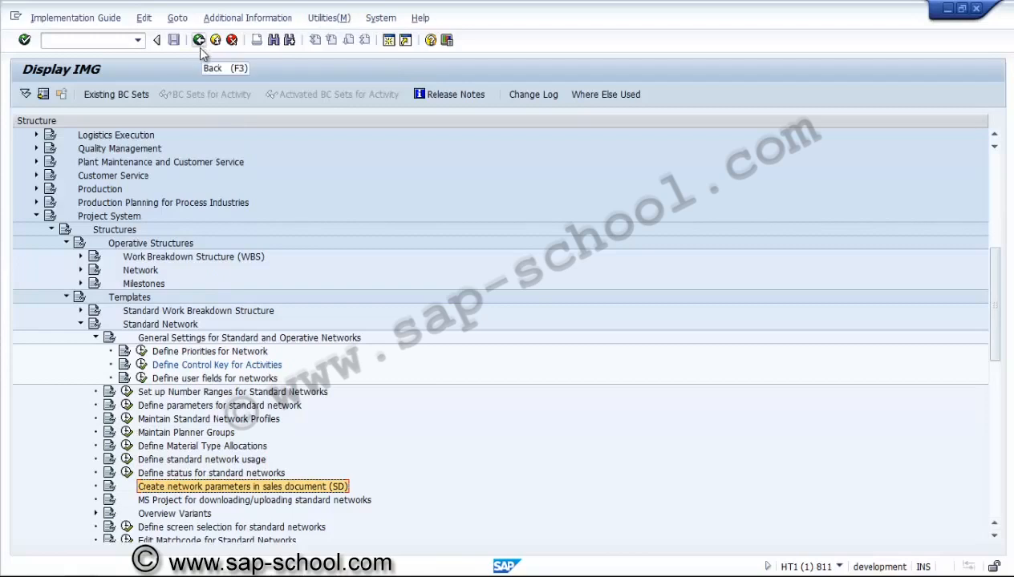
{"action": "left_click", "coordinate": [95, 338]}
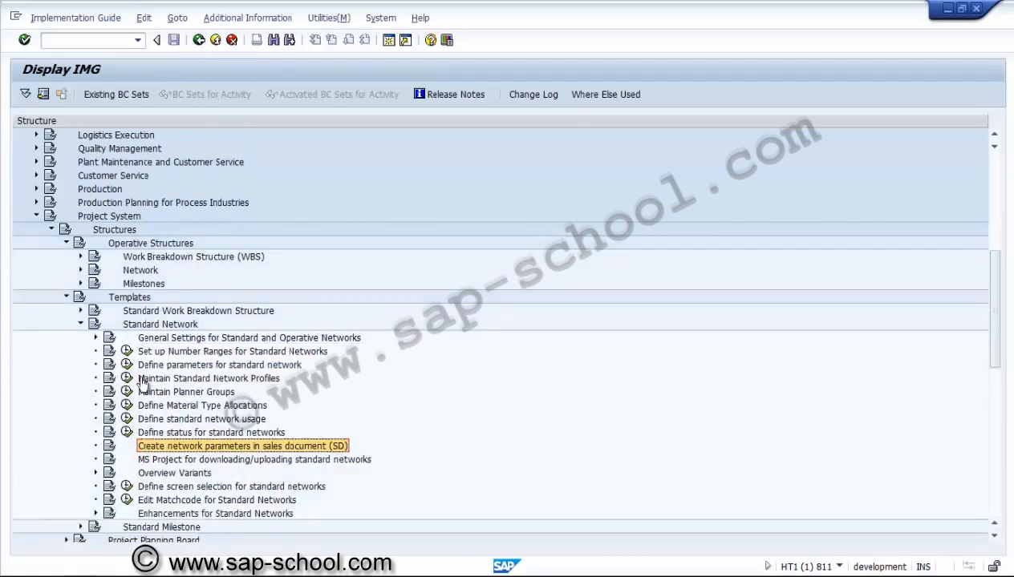
{"action": "left_click", "coordinate": [81, 324]}
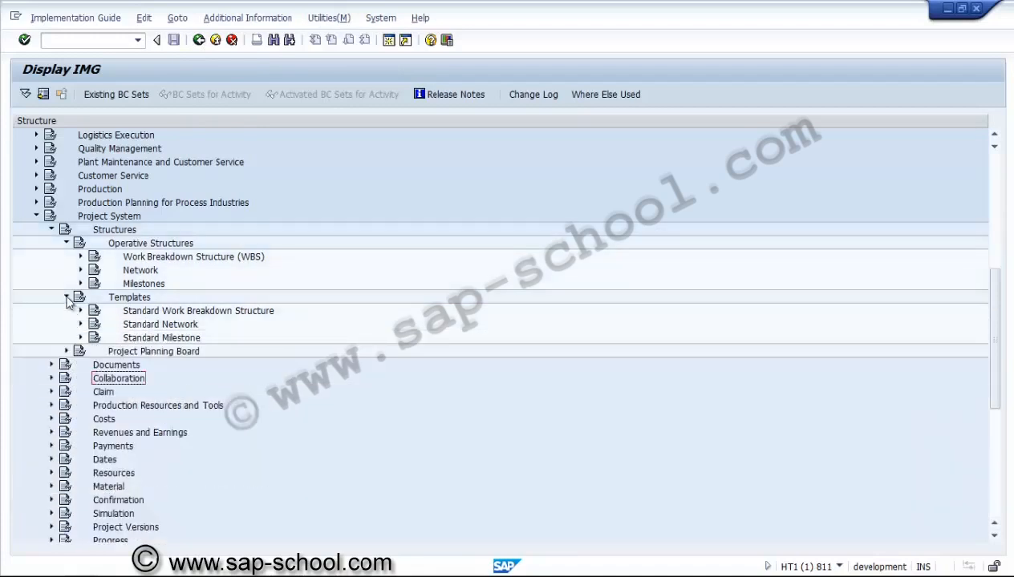
{"action": "left_click", "coordinate": [67, 297]}
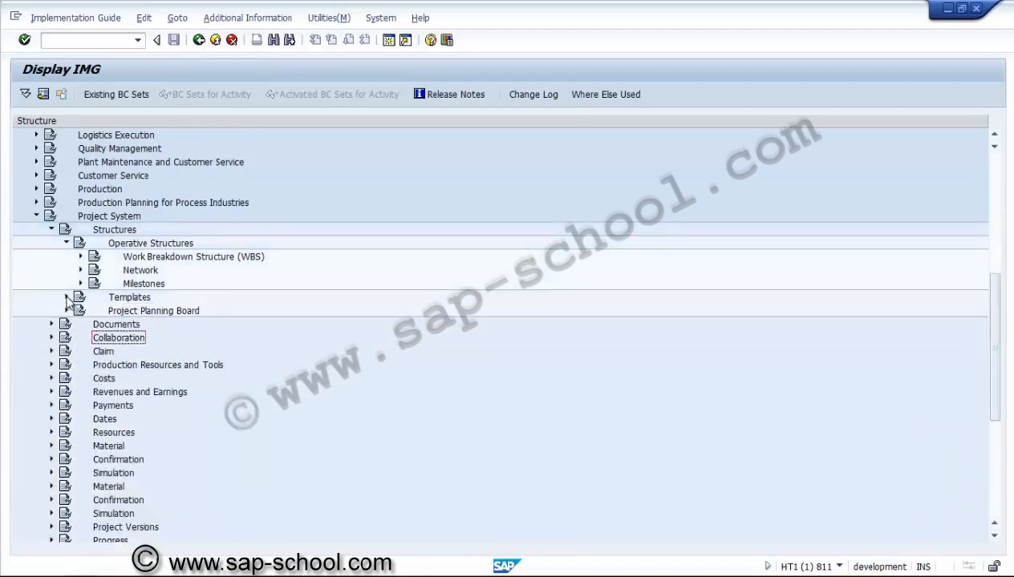
{"action": "left_click", "coordinate": [66, 244]}
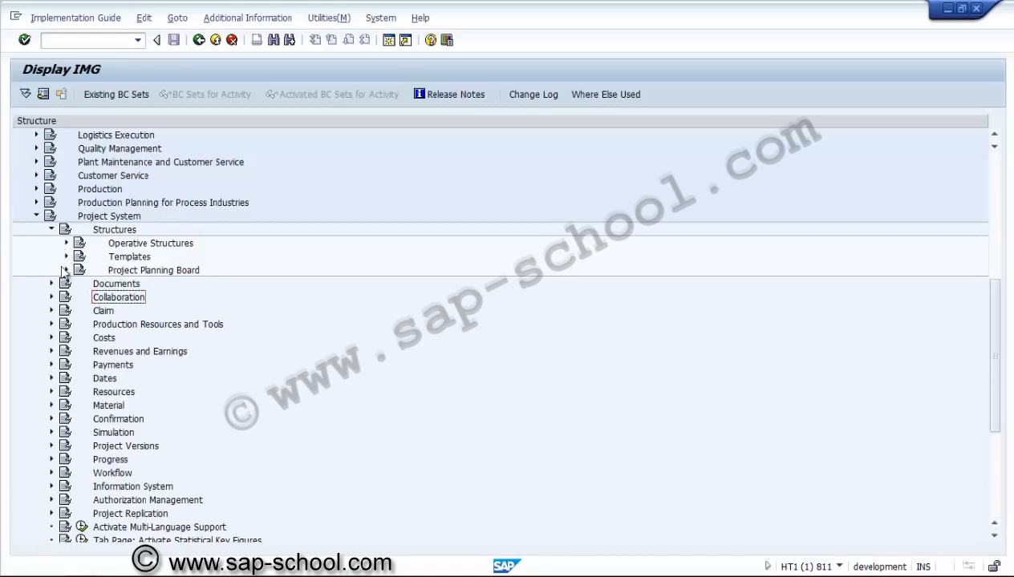
Step: Expand Costs, Automatic and Periodic Allocations, Settlement down to the Settlement Profile entries
{"action": "left_click", "coordinate": [51, 338]}
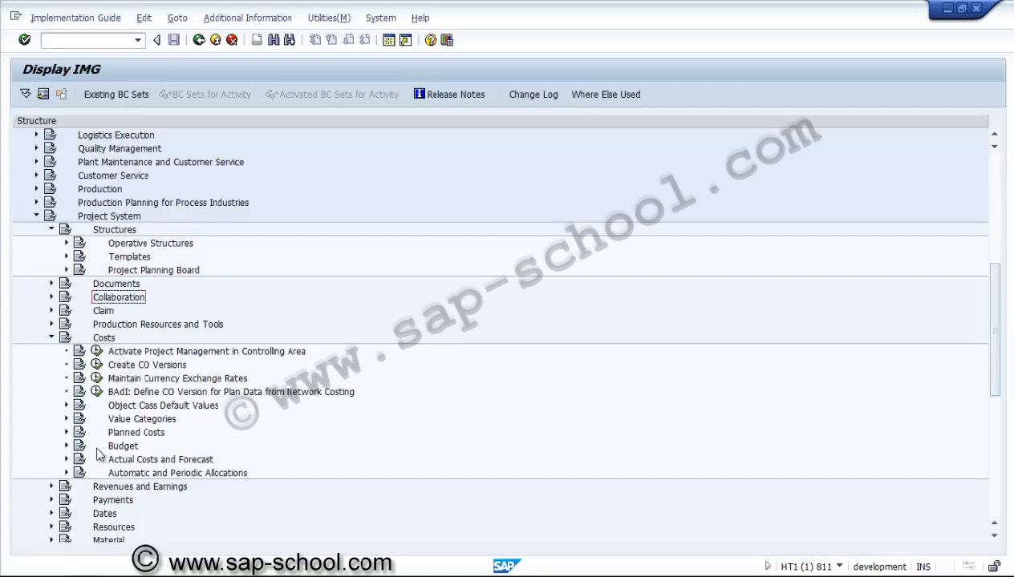
{"action": "left_click", "coordinate": [67, 473]}
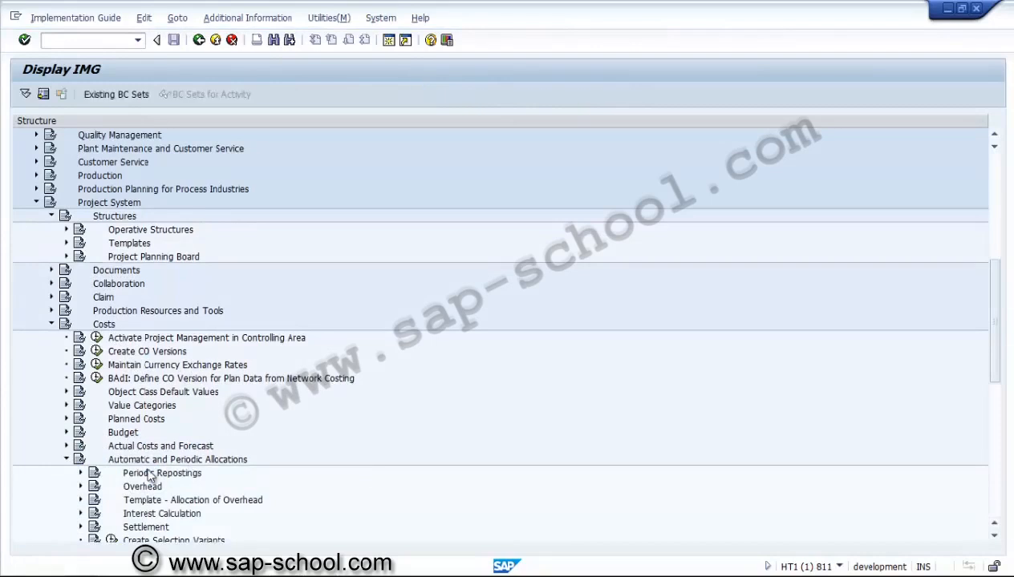
{"action": "double_click", "coordinate": [142, 527]}
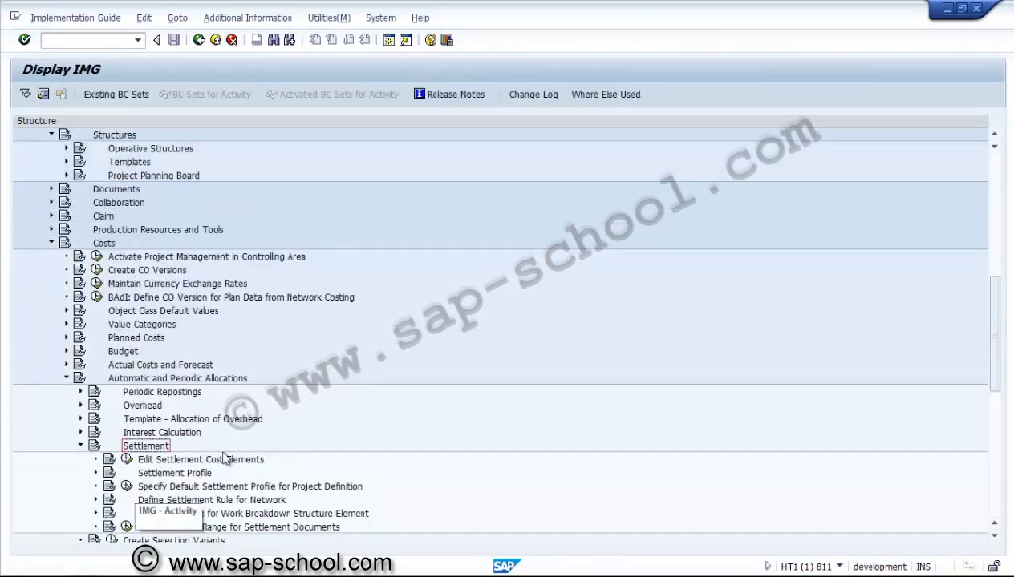
{"action": "left_click", "coordinate": [160, 473]}
{"action": "left_click", "coordinate": [97, 473]}
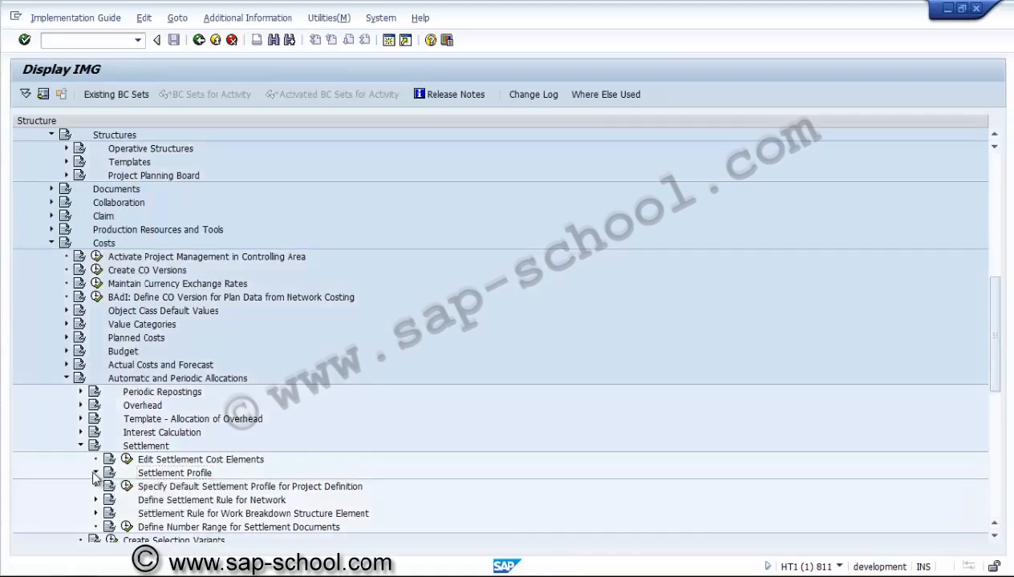
Step: Review the allocation structures defined under Settlement Profile and return to the implementation guide
{"action": "left_click", "coordinate": [180, 486]}
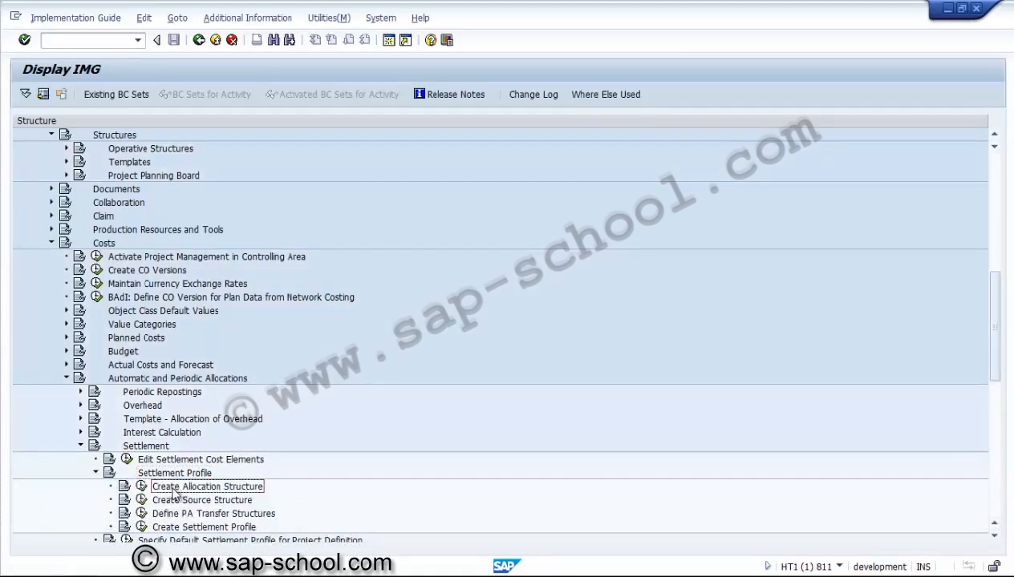
{"action": "left_click", "coordinate": [141, 487]}
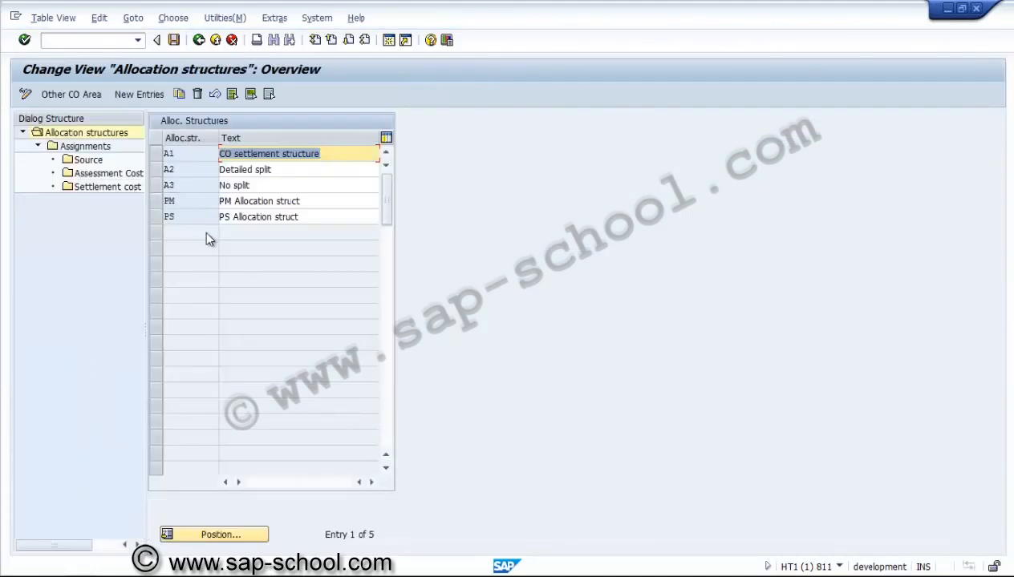
{"action": "left_click", "coordinate": [199, 40]}
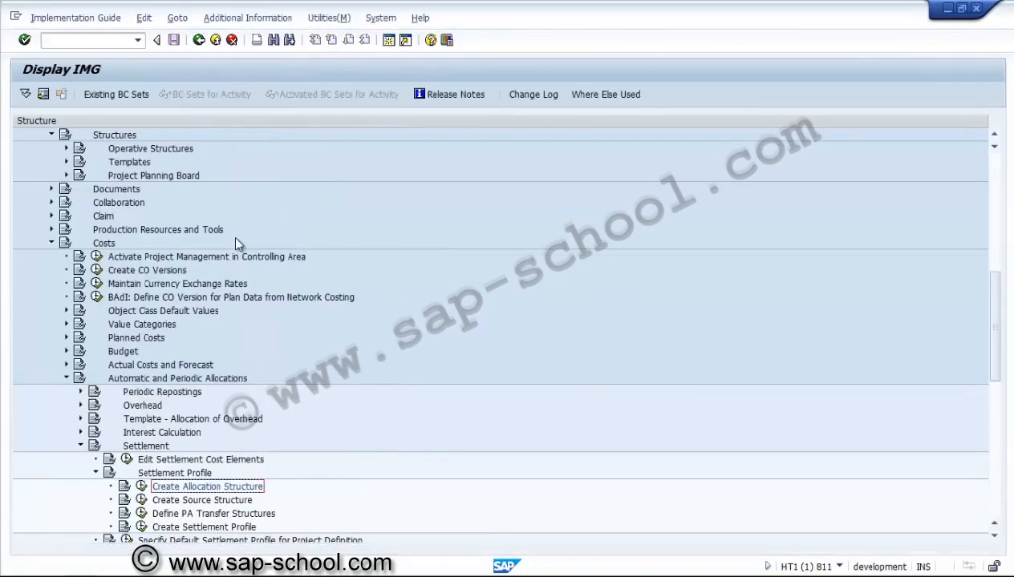
Step: Copy settlement profile ZPSAUC to a new profile ZPSNTW with the description Settlement Network
{"action": "left_click", "coordinate": [141, 526]}
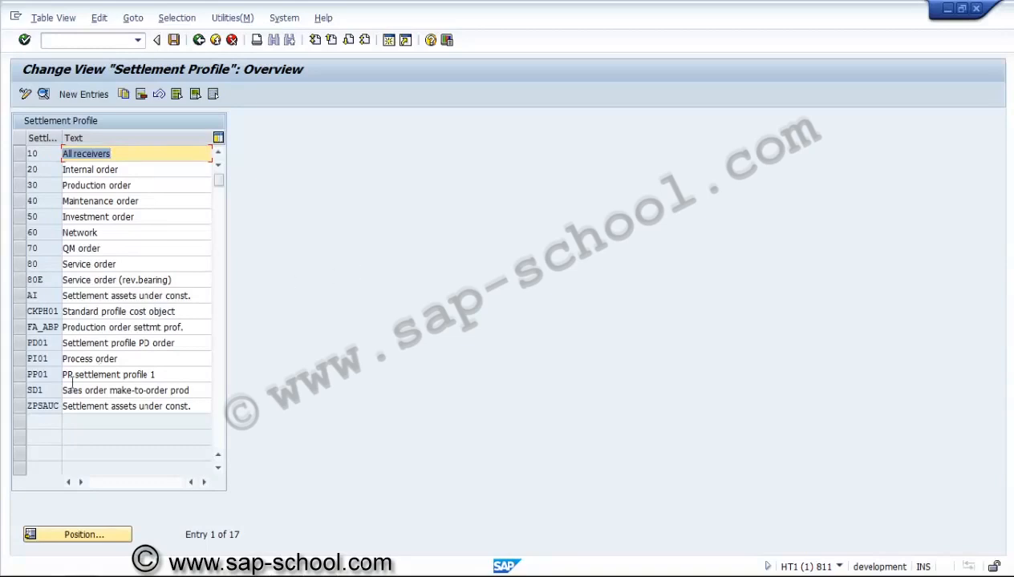
{"action": "left_click", "coordinate": [28, 406]}
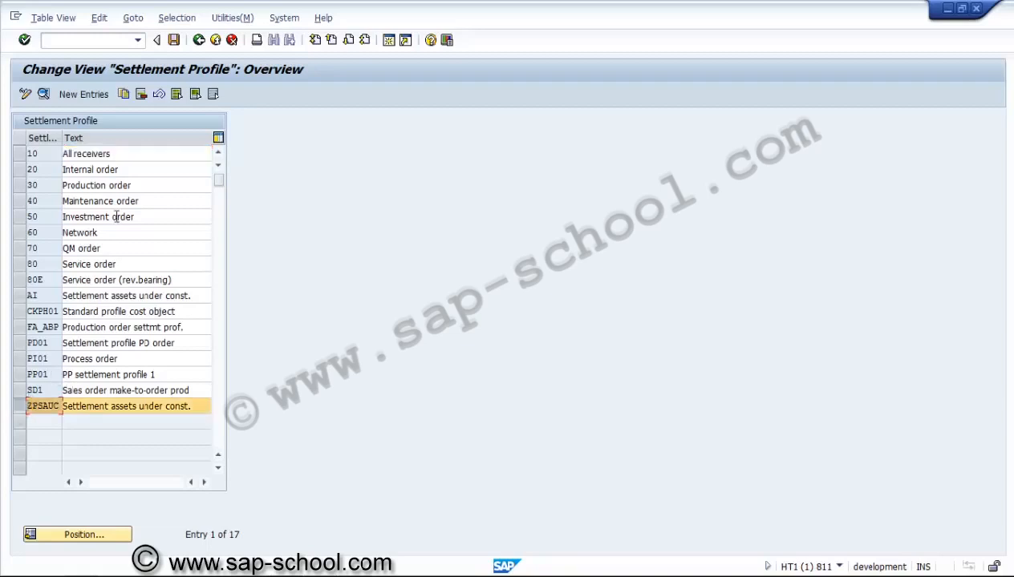
{"action": "left_click", "coordinate": [123, 94]}
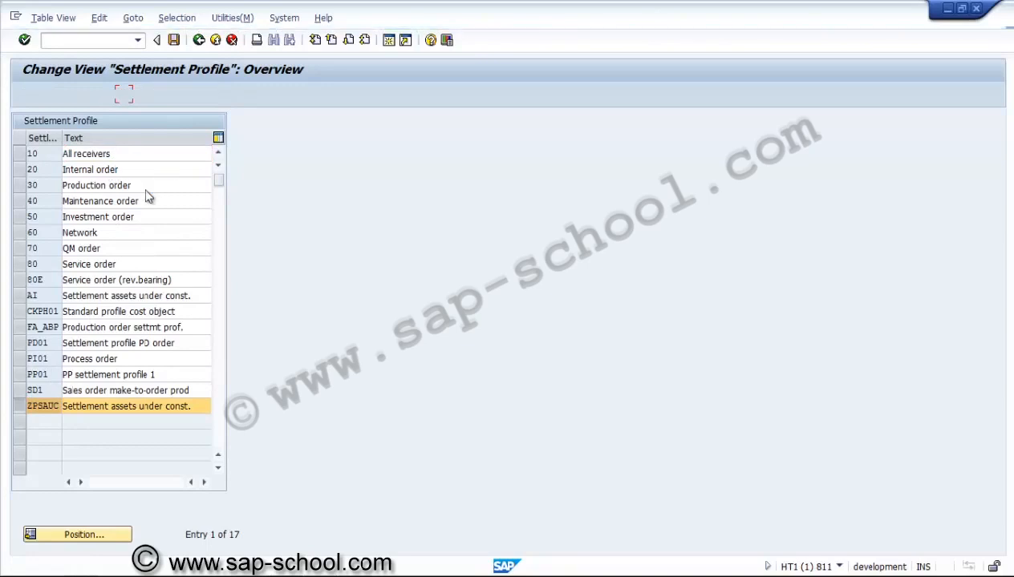
{"action": "left_click", "coordinate": [147, 122]}
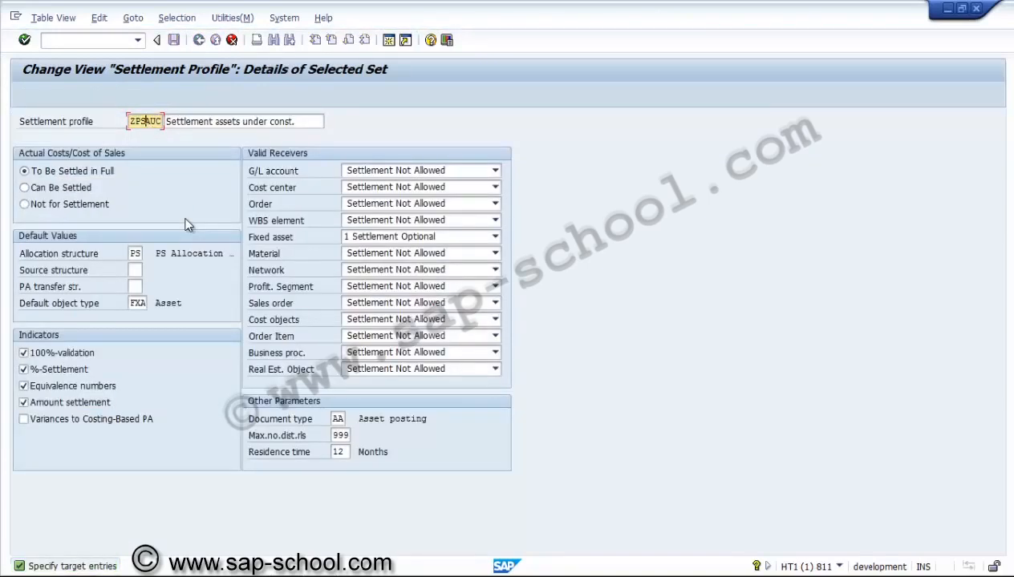
{"action": "key", "text": "Insert"}
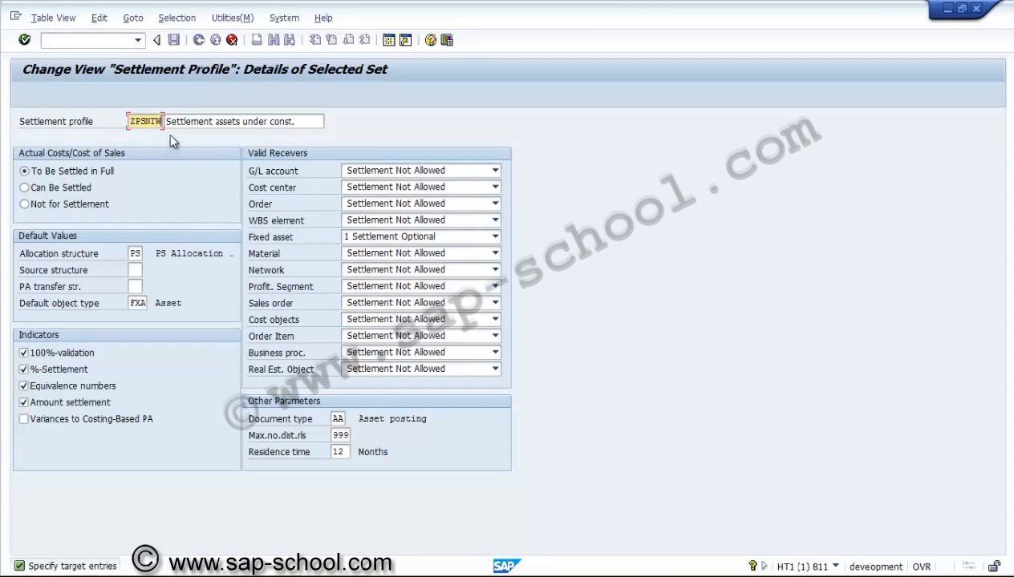
{"action": "left_click", "coordinate": [301, 121]}
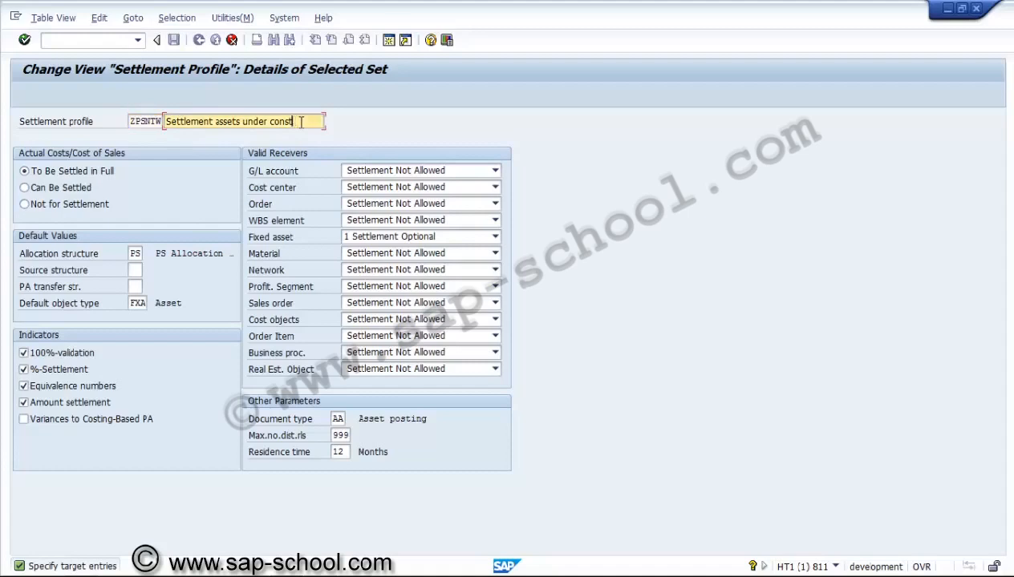
{"action": "key", "text": "BackSpace"}
{"action": "key", "text": "BackSpace"}
{"action": "key", "text": "BackSpace"}
{"action": "key", "text": "BackSpace"}
{"action": "key", "text": "BackSpace"}
{"action": "key", "text": "BackSpace"}
{"action": "key", "text": "BackSpace"}
{"action": "key", "text": "BackSpace"}
{"action": "key", "text": "BackSpace"}
{"action": "key", "text": "BackSpace"}
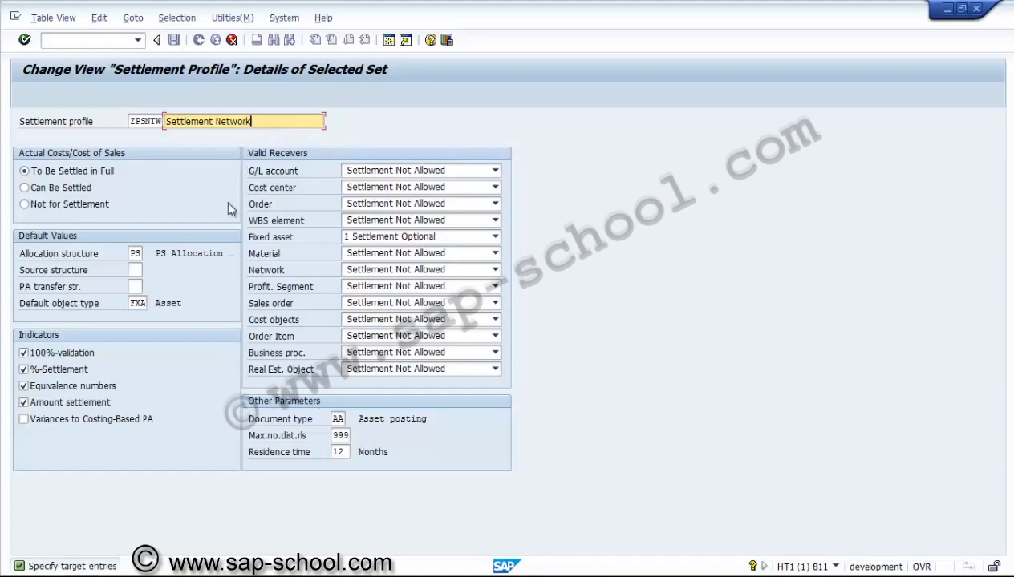
Step: Set the default object type of settlement profile ZPSNTW to WBS from the list of possible values
{"action": "left_click", "coordinate": [133, 252]}
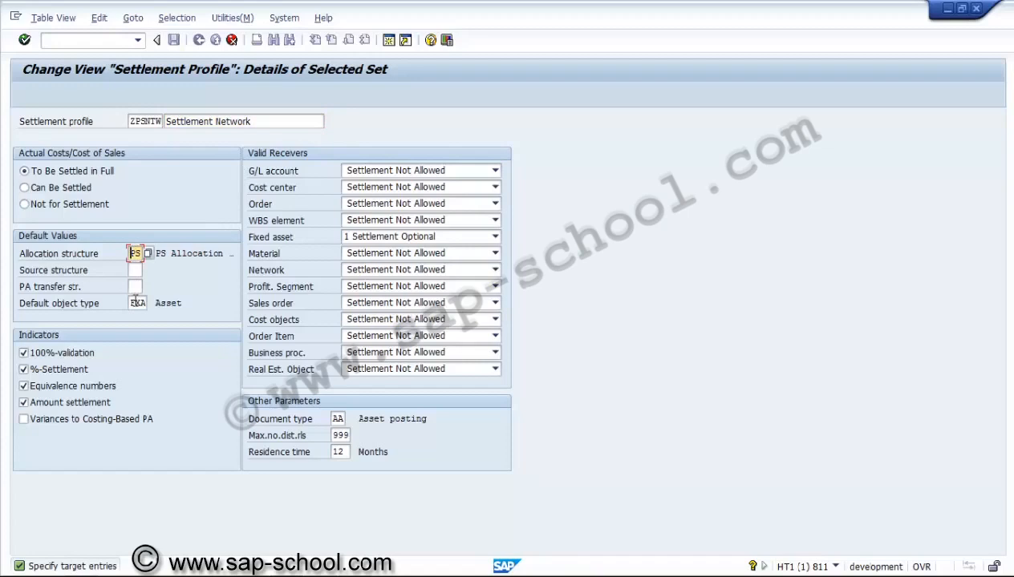
{"action": "left_click", "coordinate": [137, 303]}
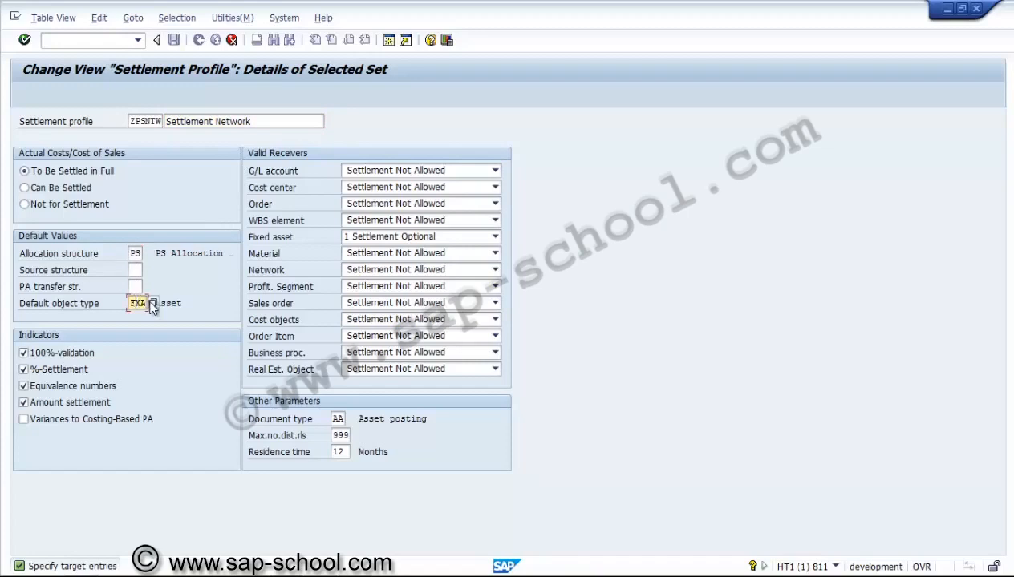
{"action": "left_click", "coordinate": [153, 303]}
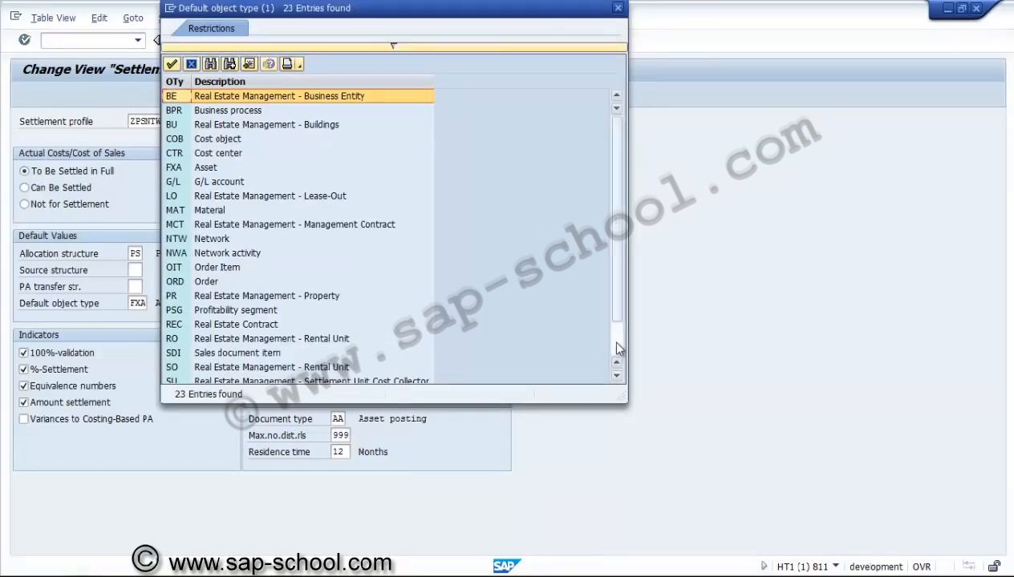
{"action": "scroll", "coordinate": [603, 351], "scroll_direction": "down", "scroll_amount": 1}
{"action": "double_click", "coordinate": [182, 367]}
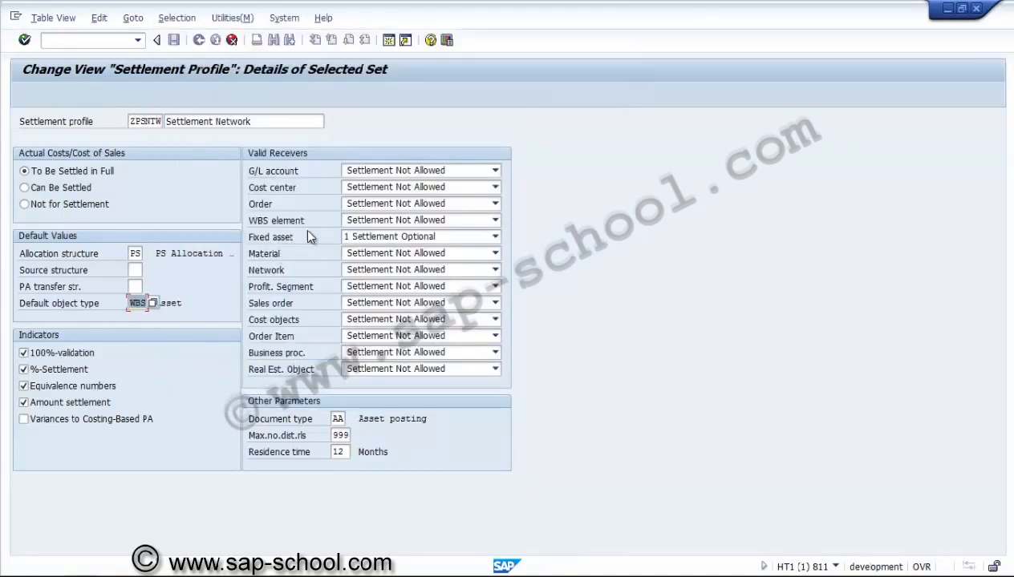
Step: Set the valid receiver Fixed asset to Settlement Not Allowed and WBS element to 1 Settlement Optional
{"action": "left_click", "coordinate": [346, 237]}
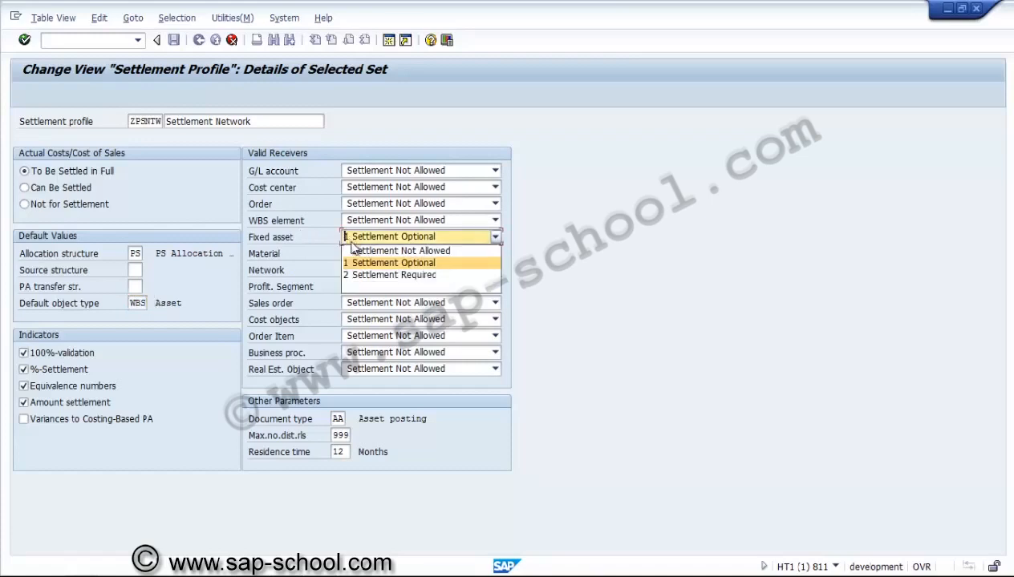
{"action": "left_click", "coordinate": [353, 250]}
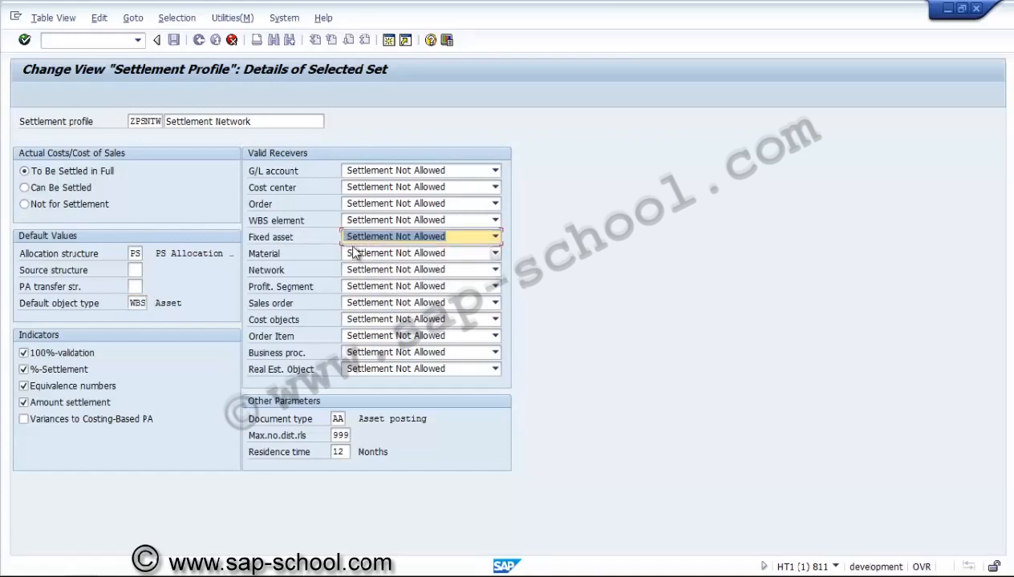
{"action": "left_click", "coordinate": [365, 221]}
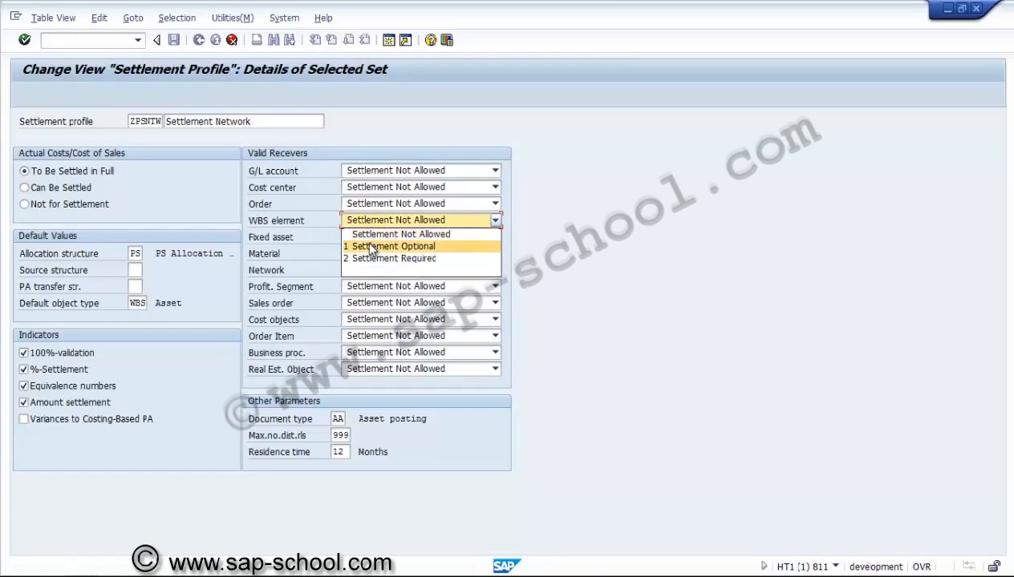
{"action": "left_click", "coordinate": [370, 249]}
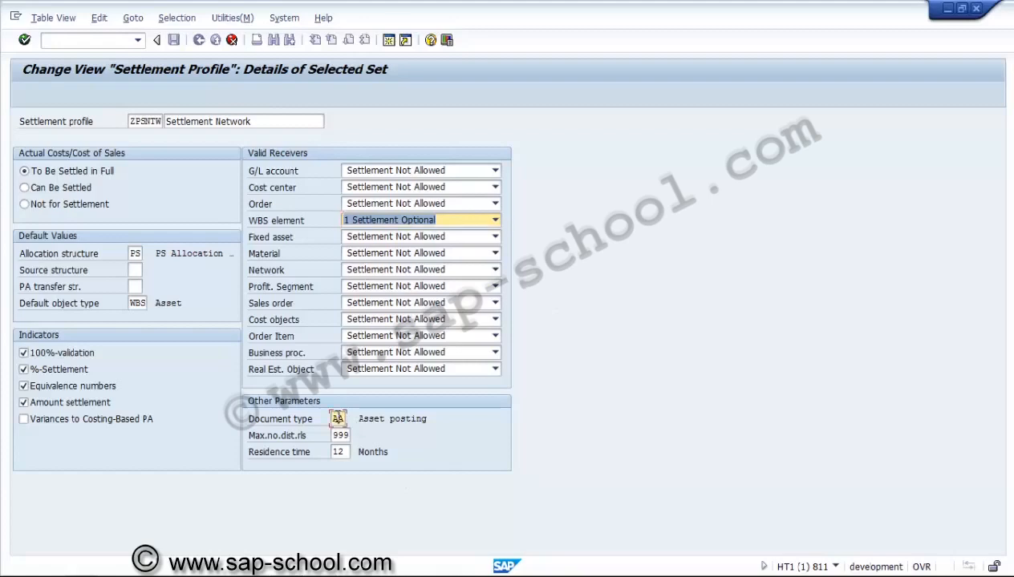
Step: Change the settlement profile's document type to SA
{"action": "left_click", "coordinate": [338, 418]}
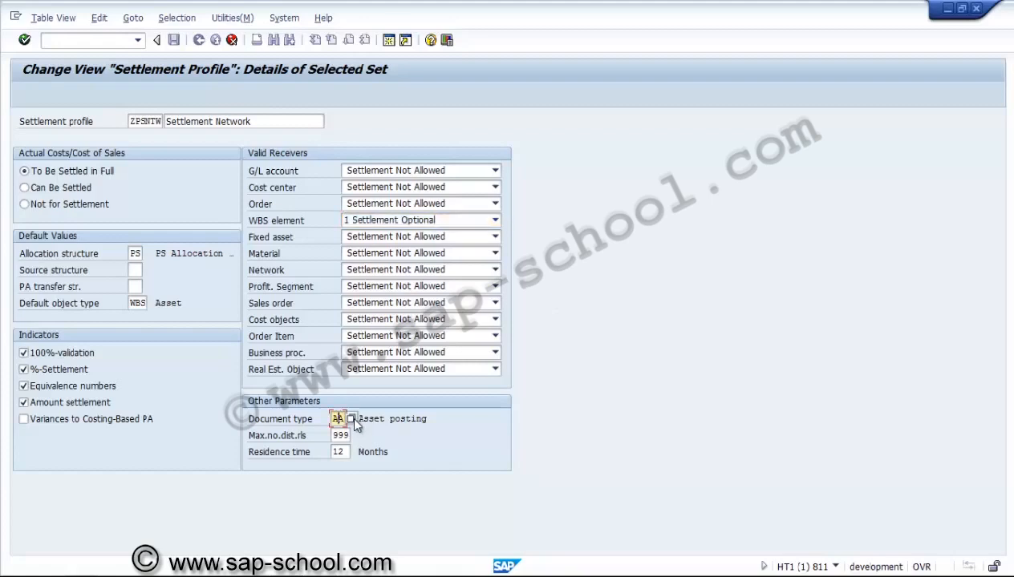
{"action": "left_click", "coordinate": [353, 419]}
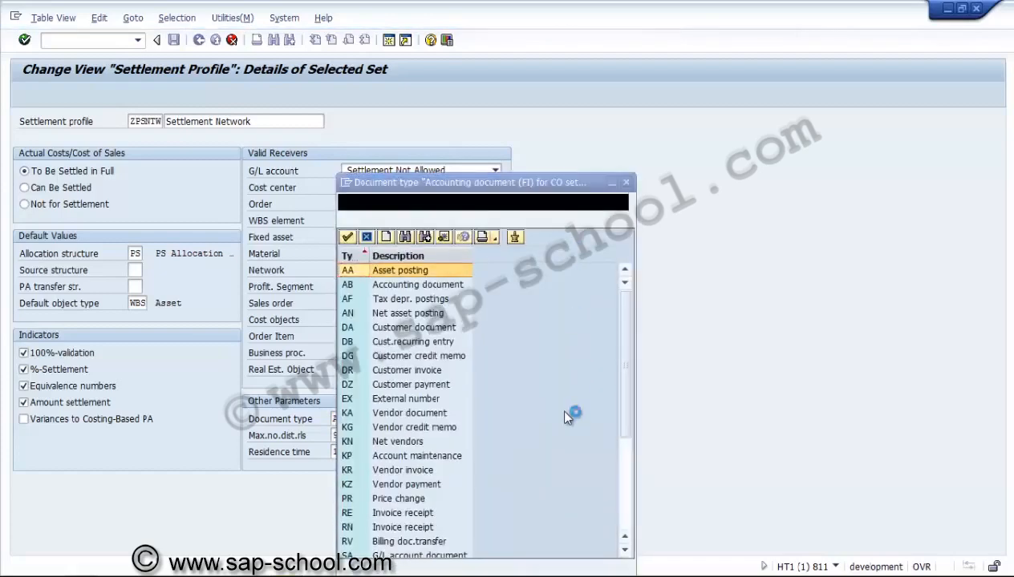
{"action": "left_click", "coordinate": [465, 556]}
{"action": "double_click", "coordinate": [466, 557]}
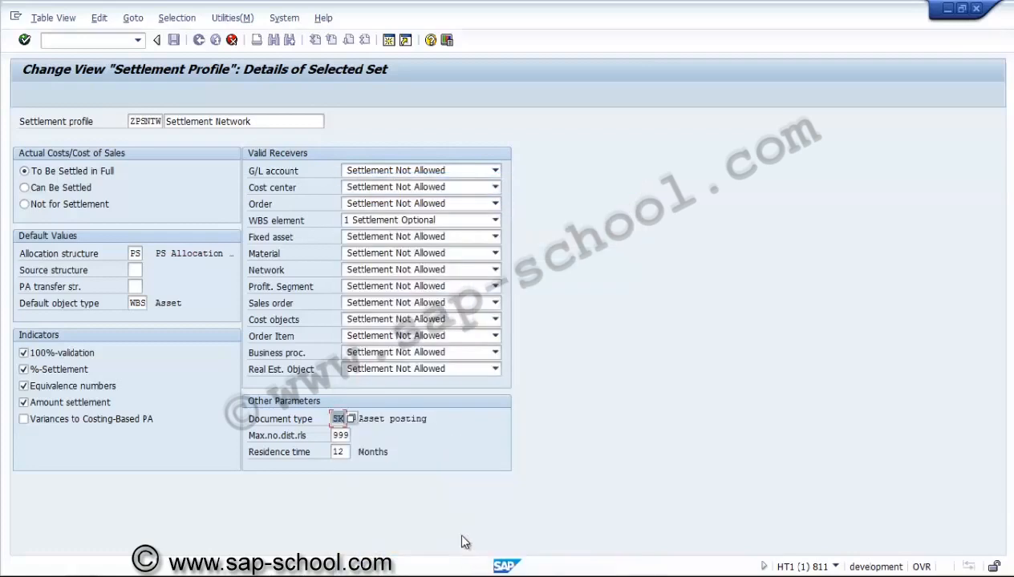
{"action": "left_click", "coordinate": [340, 419]}
{"action": "type", "text": "a"}
Step: Set the maximum number of distribution rules to 3 and the residence time to 3 months, and accept the copied profile
{"action": "left_click", "coordinate": [331, 436]}
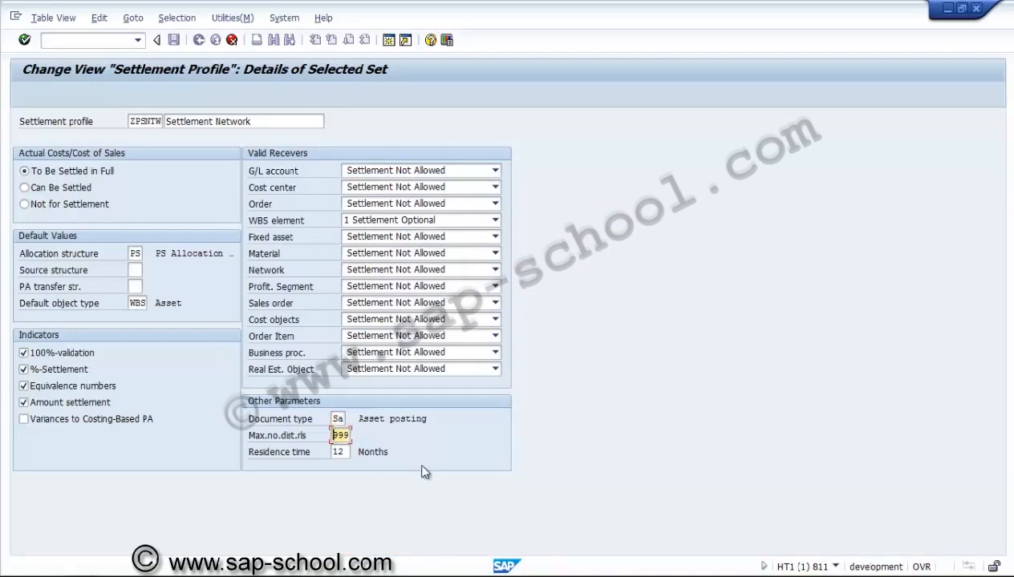
{"action": "key", "text": "Delete"}
{"action": "key", "text": "Delete"}
{"action": "key", "text": "Delete"}
{"action": "type", "text": "3"}
{"action": "left_click", "coordinate": [346, 452]}
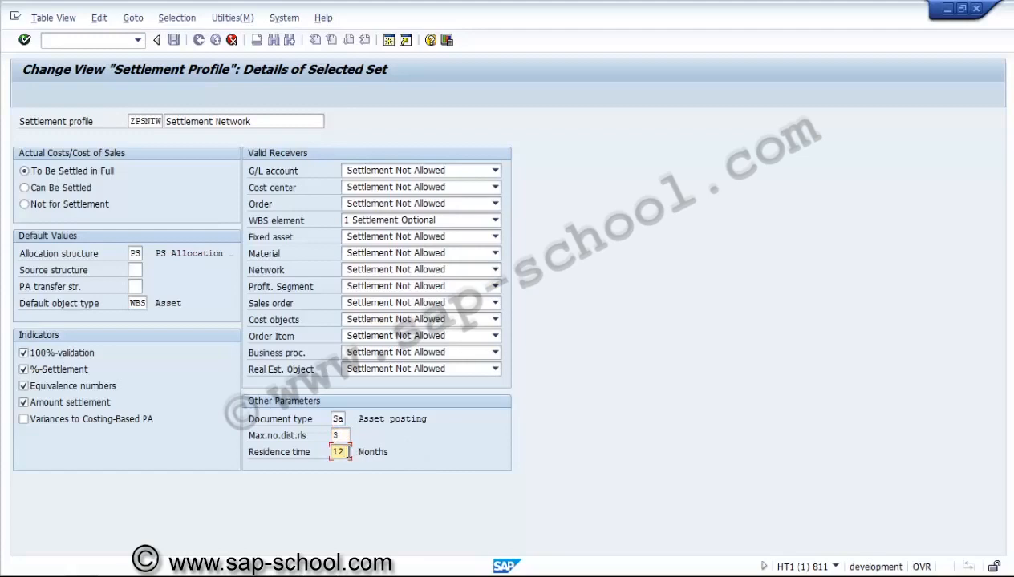
{"action": "key", "text": "Delete"}
{"action": "key", "text": "Delete"}
{"action": "type", "text": "3"}
{"action": "left_click", "coordinate": [81, 355]}
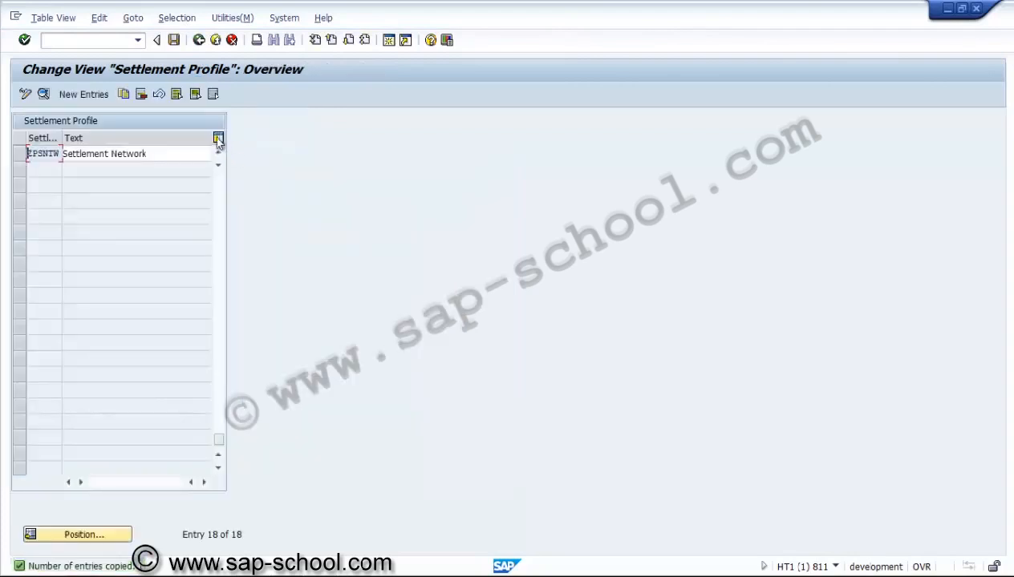
Step: Save settlement profile ZPSNTW under a new customizing request described as "PS - settlement profile for Network"
{"action": "left_click", "coordinate": [174, 39]}
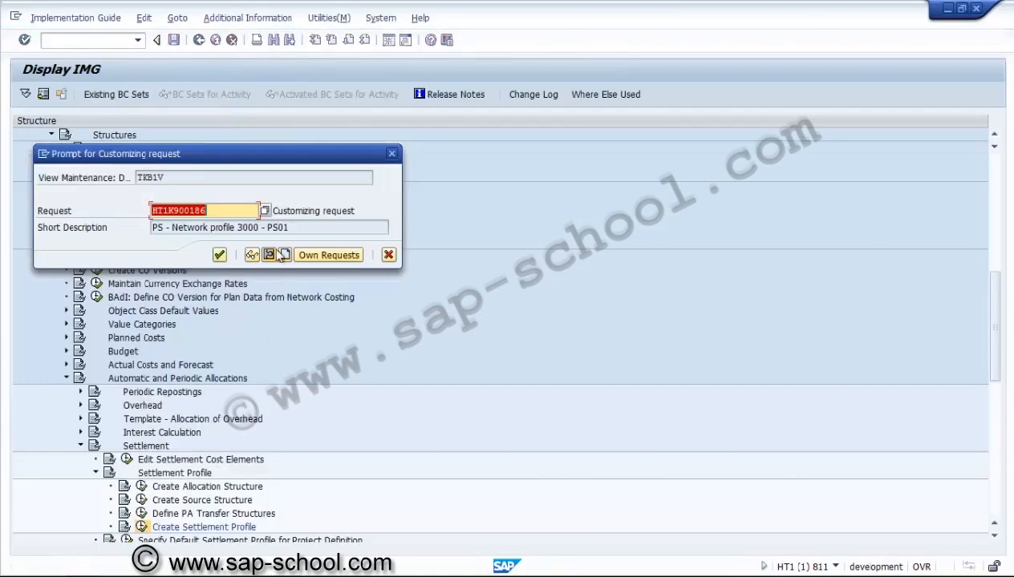
{"action": "left_click", "coordinate": [280, 254]}
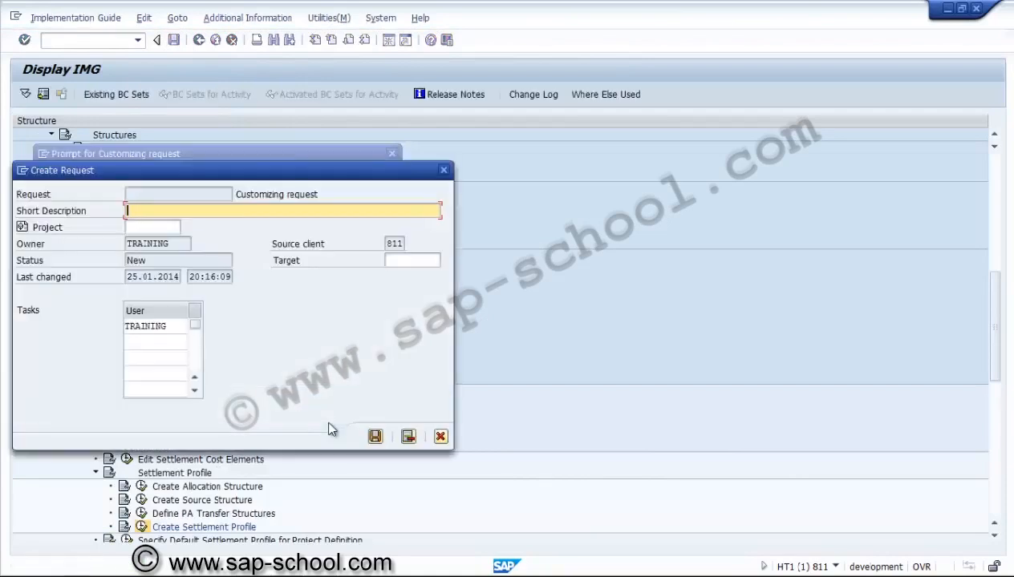
{"action": "type", "text": "PS - settlement p"}
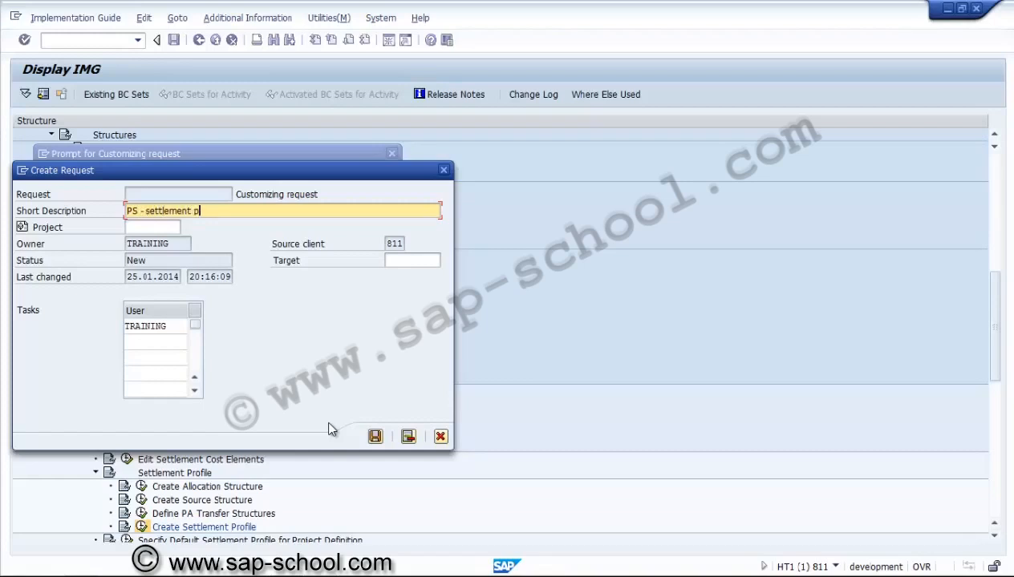
{"action": "type", "text": "rofile for Network"}
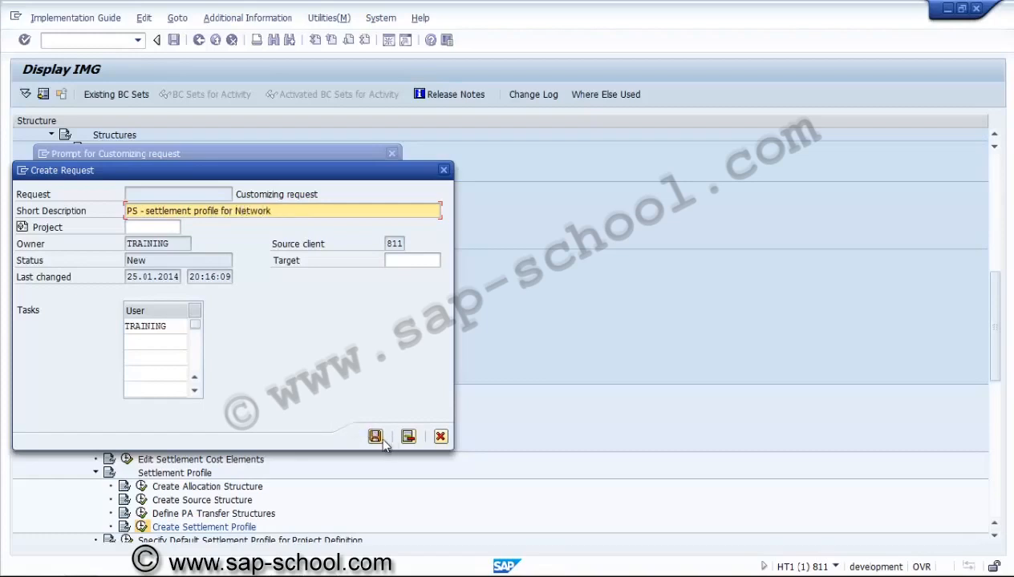
{"action": "left_click", "coordinate": [377, 438]}
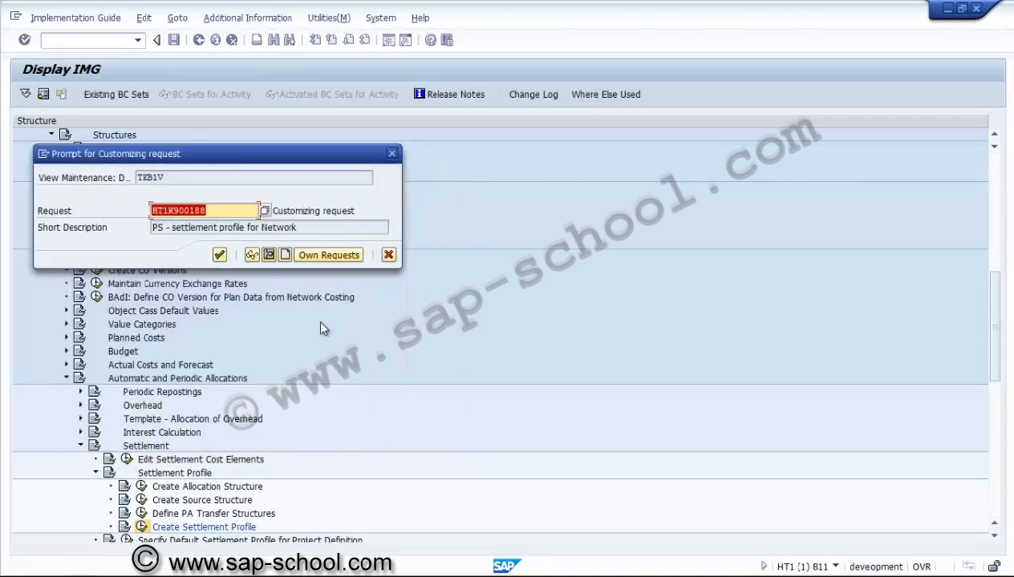
{"action": "left_click", "coordinate": [221, 256]}
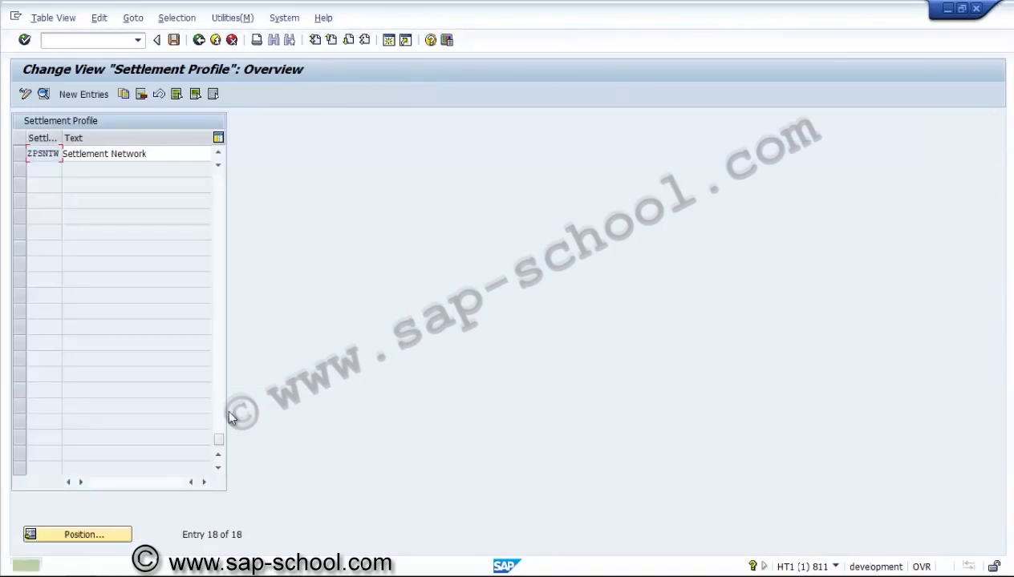
Step: Open the details of settlement profile ZPSAUC and change its document type to SA
{"action": "left_click", "coordinate": [217, 154]}
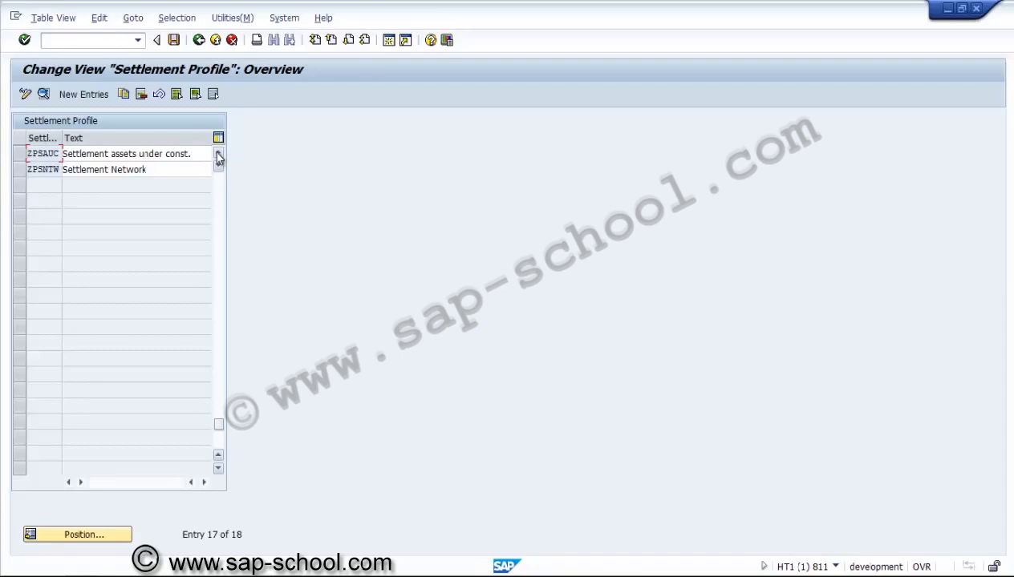
{"action": "left_click", "coordinate": [21, 155]}
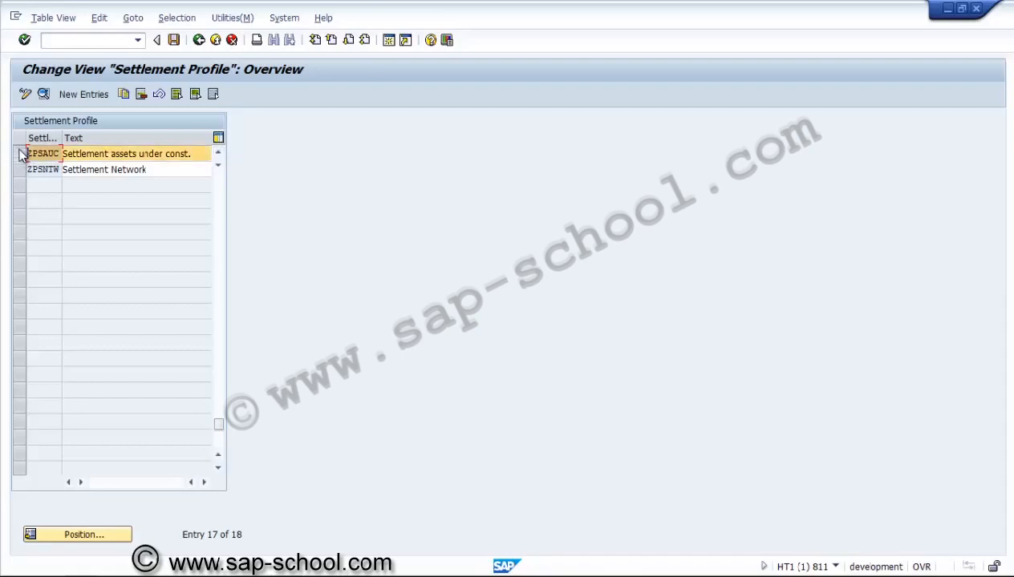
{"action": "left_click", "coordinate": [43, 94]}
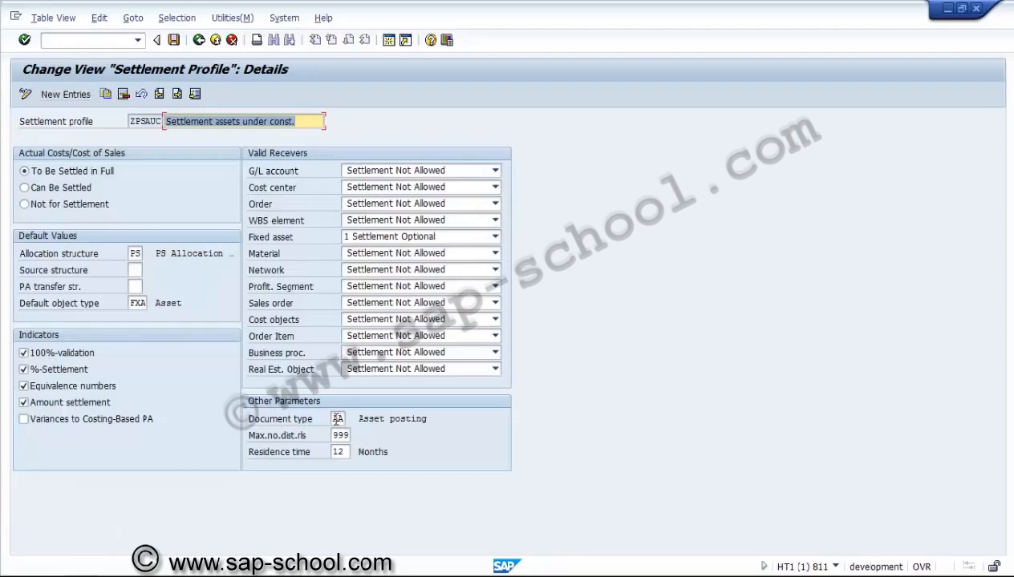
{"action": "left_click", "coordinate": [336, 419]}
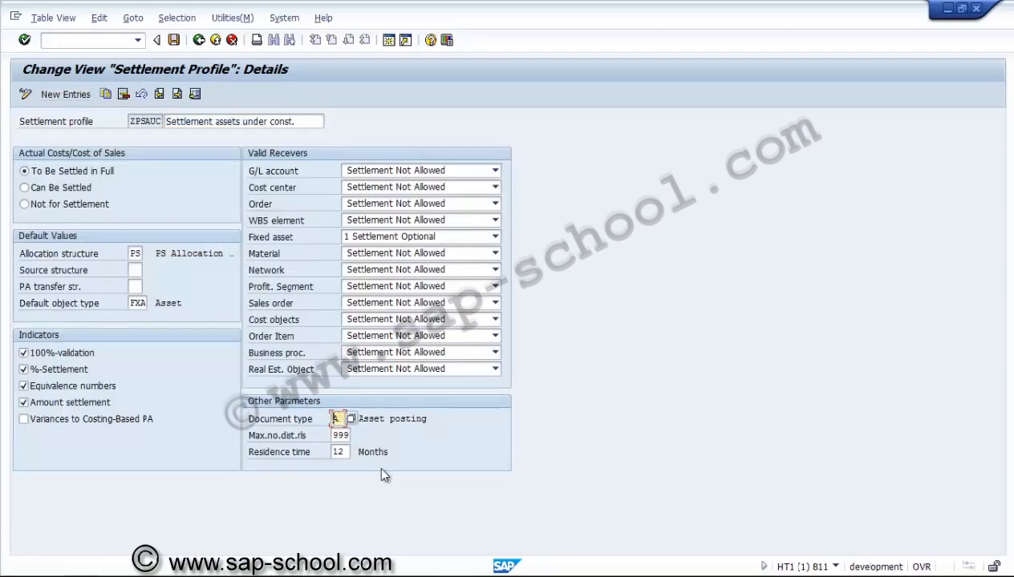
{"action": "type", "text": "SA"}
Step: Set the maximum number of distribution rules of settlement profile ZPSAUC to 100
{"action": "left_click", "coordinate": [334, 436]}
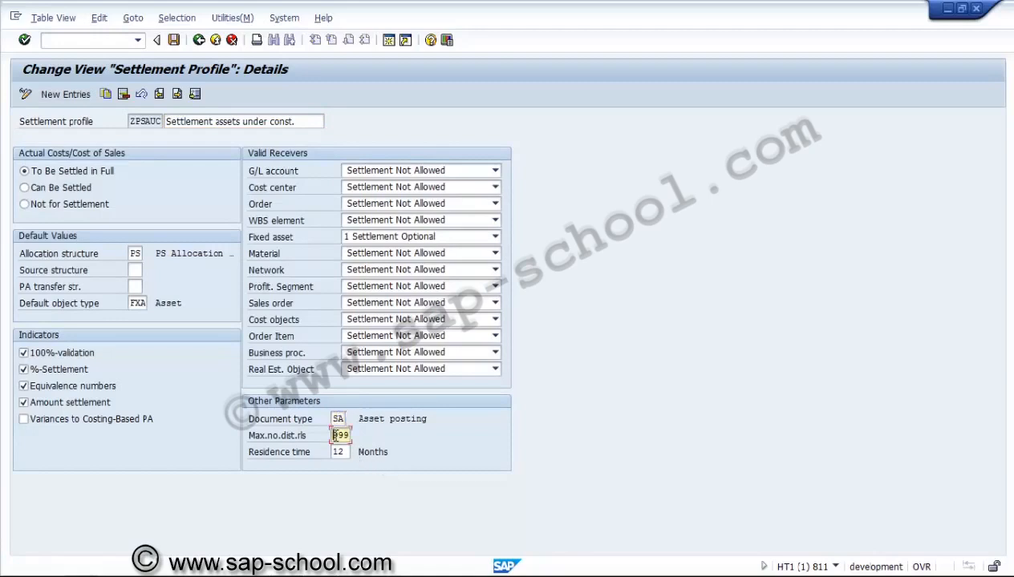
{"action": "key", "text": "Delete"}
{"action": "key", "text": "Delete"}
{"action": "key", "text": "Delete"}
{"action": "type", "text": "100"}
{"action": "key", "text": "Tab"}
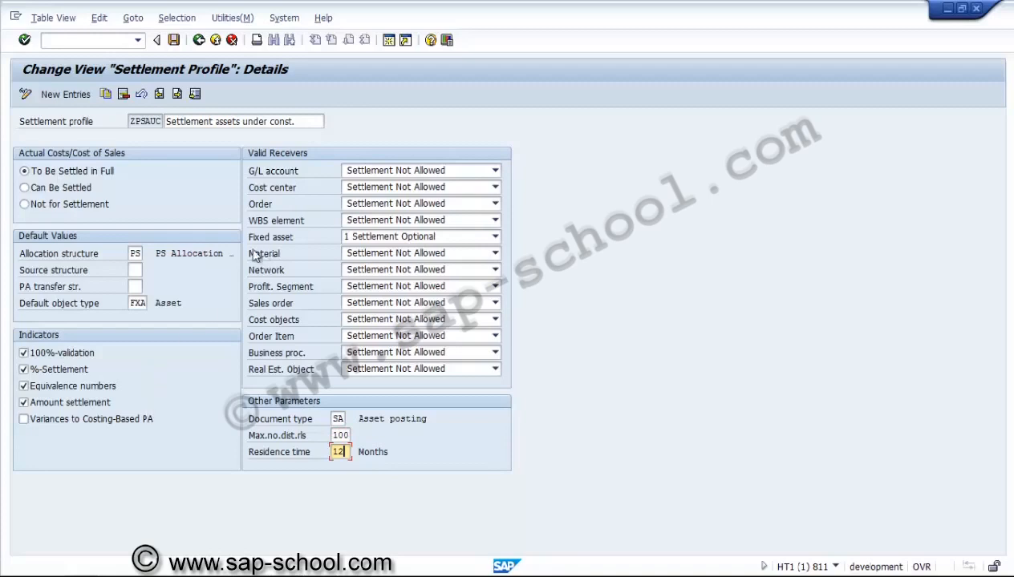
Step: Save the changes to settlement profile ZPSAUC and go back to the IMG structure
{"action": "left_click", "coordinate": [174, 39]}
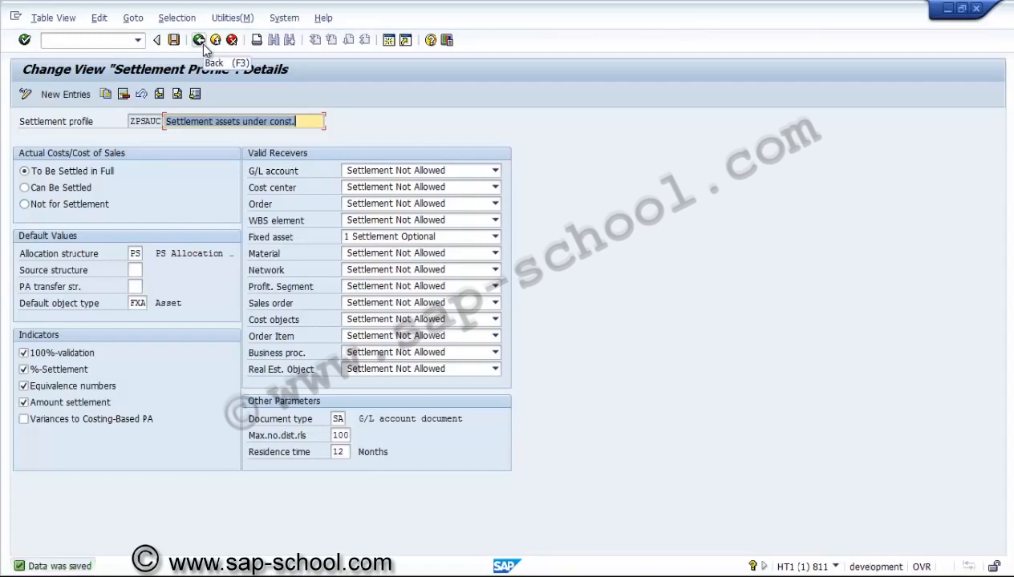
{"action": "left_click", "coordinate": [199, 40]}
{"action": "left_click", "coordinate": [199, 40]}
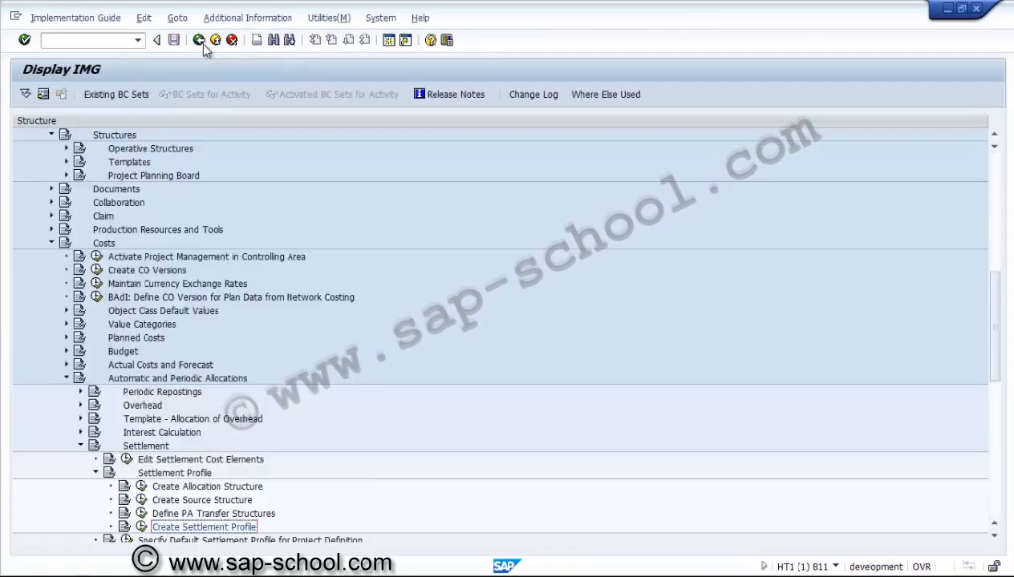
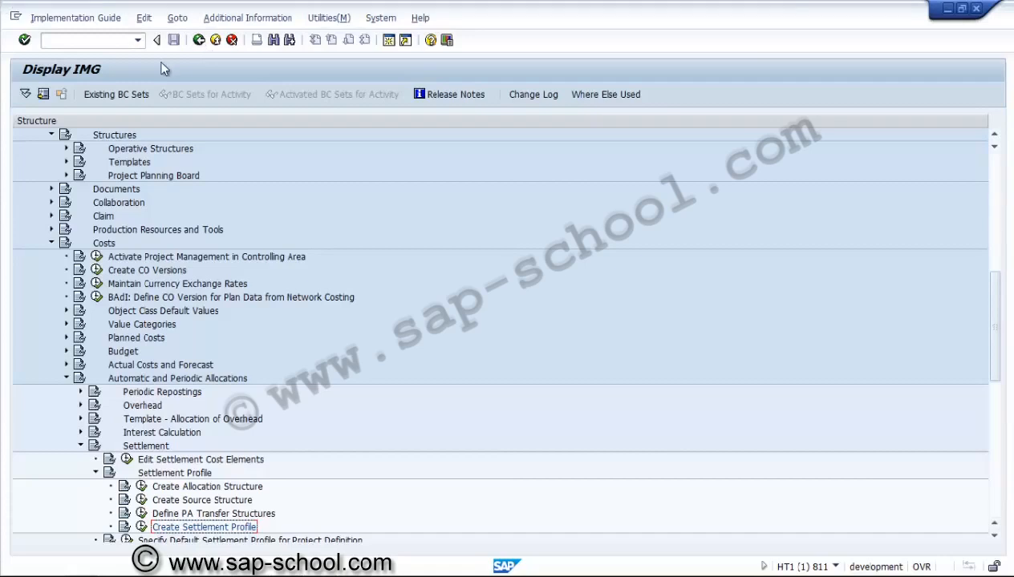
Step: Collapse the Costs branch of the IMG structure and expand the Availability Check node under Material
{"action": "left_click", "coordinate": [81, 446]}
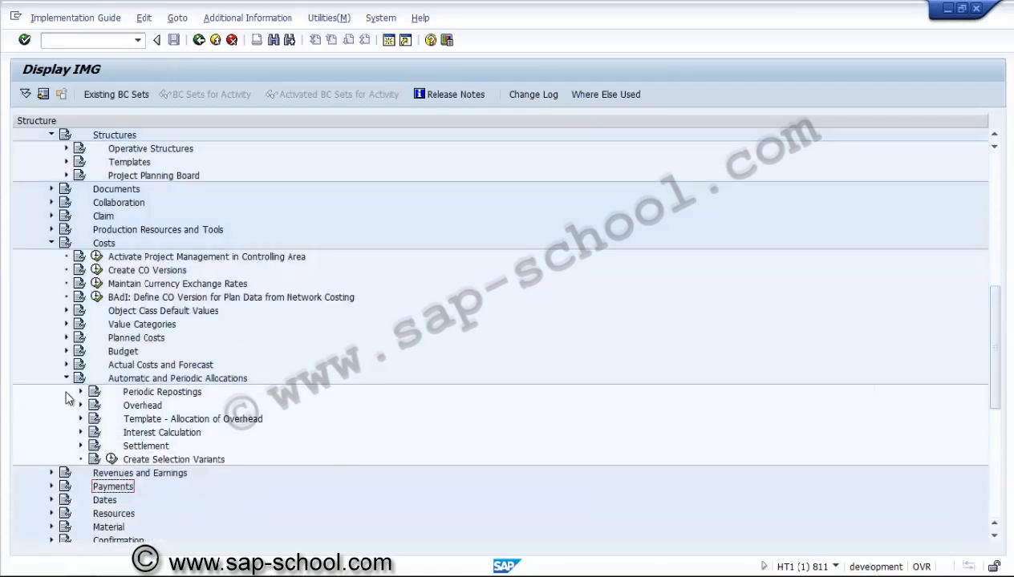
{"action": "left_click", "coordinate": [66, 379]}
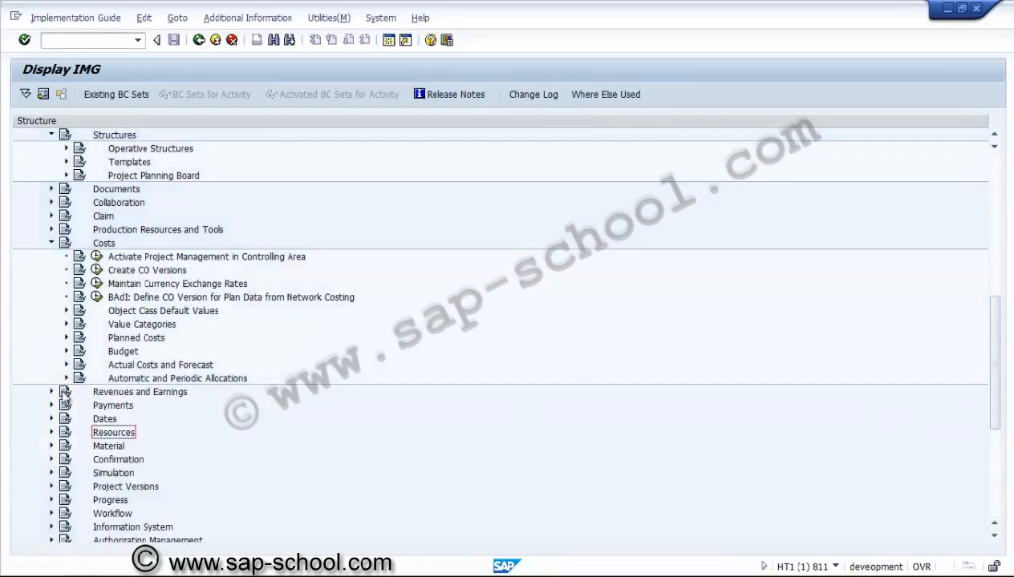
{"action": "left_click", "coordinate": [51, 243]}
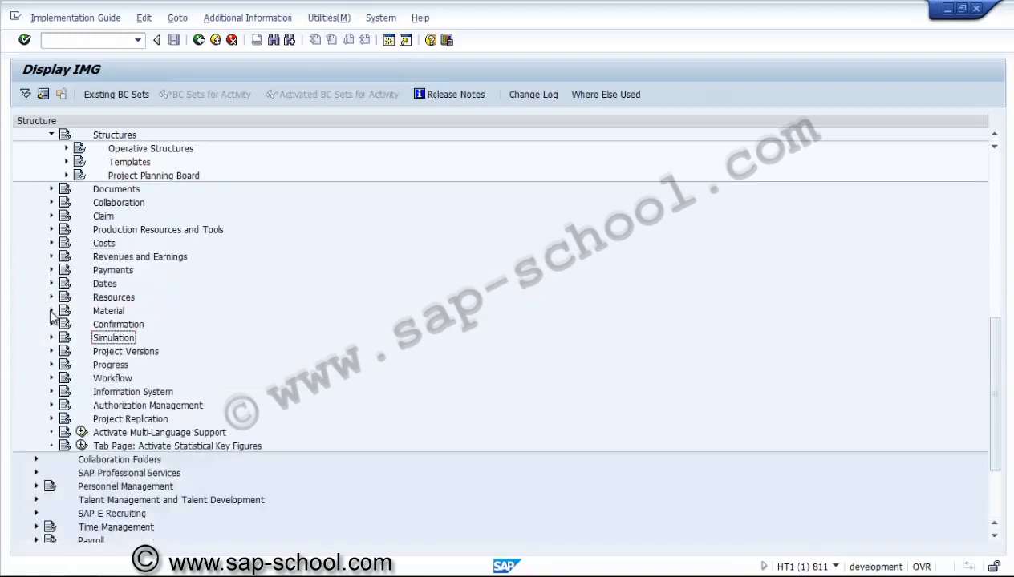
{"action": "left_click", "coordinate": [51, 311]}
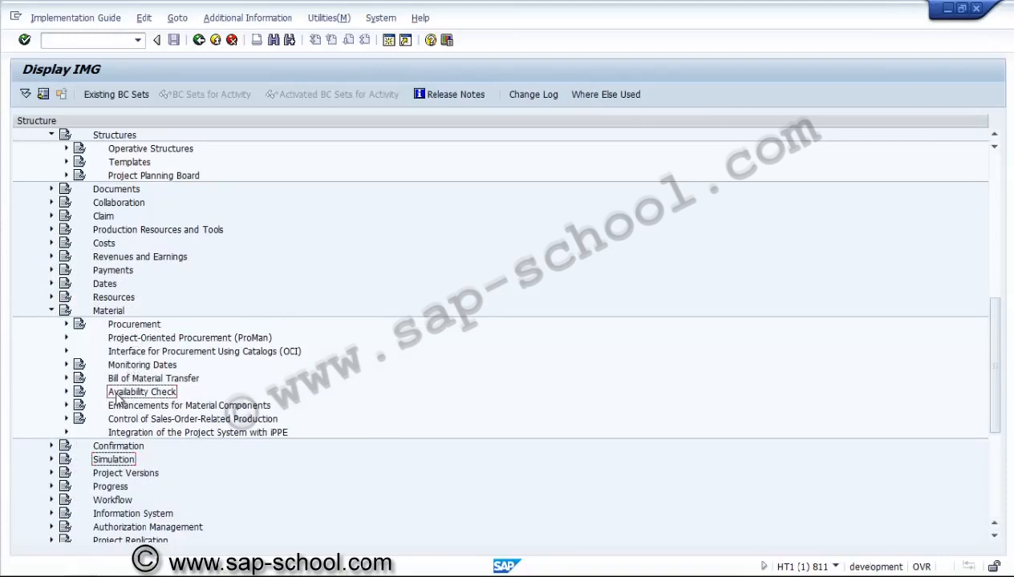
{"action": "left_click", "coordinate": [67, 393]}
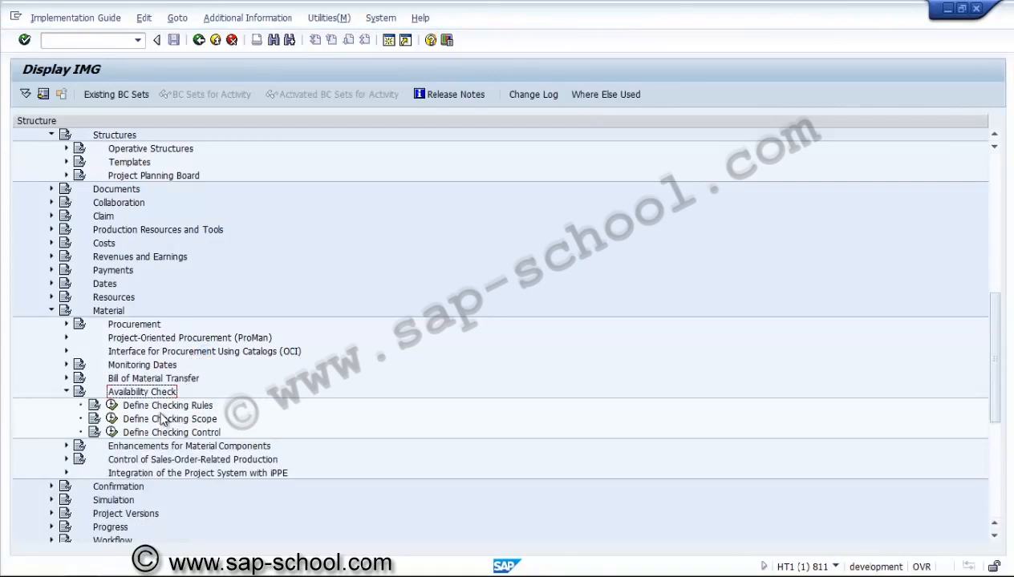
Step: Open the Define Checking Rules activity, look up checking rule PS for the project system, and return to the IMG structure
{"action": "left_click", "coordinate": [160, 407]}
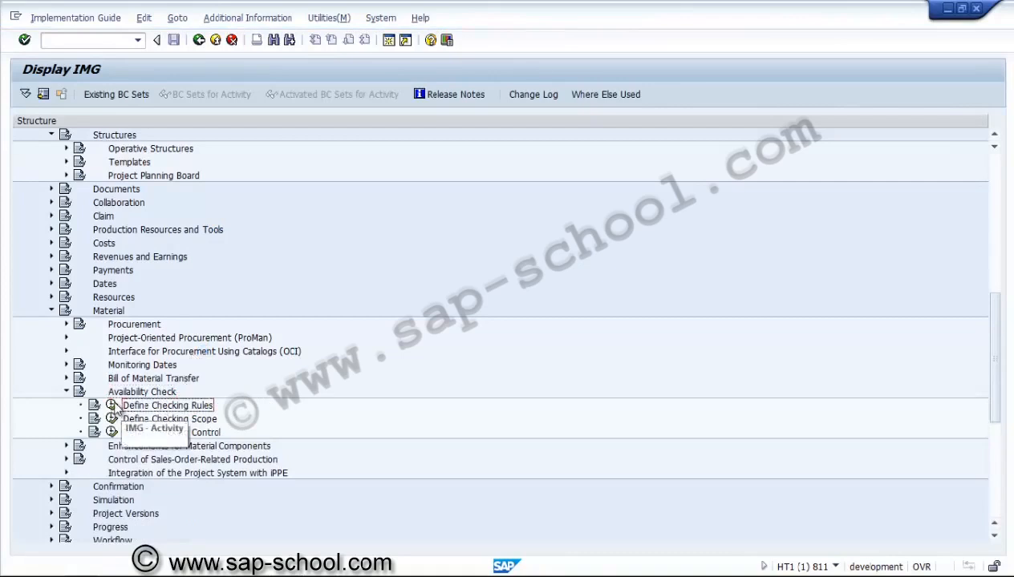
{"action": "left_click", "coordinate": [111, 406]}
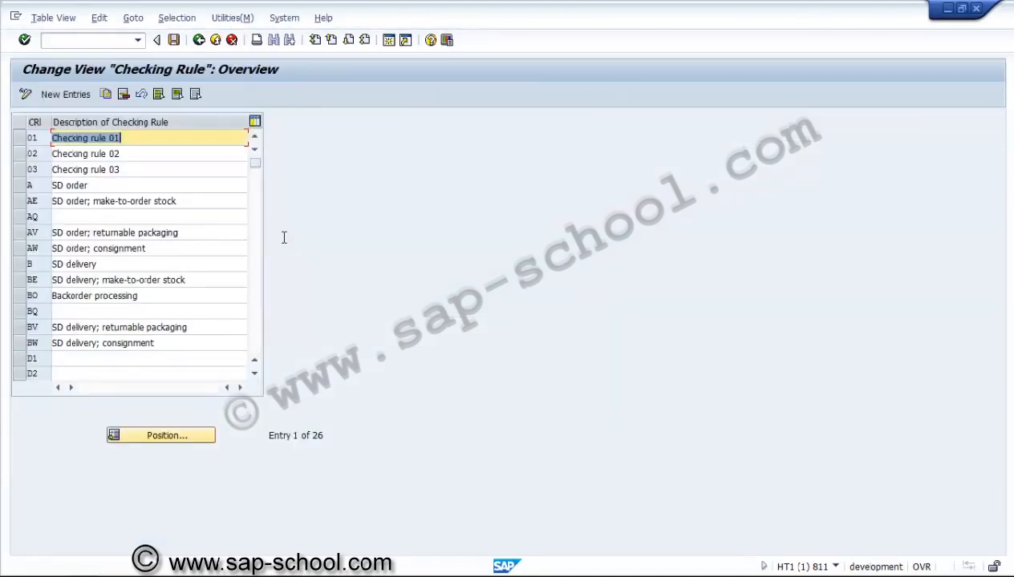
{"action": "left_click", "coordinate": [254, 334]}
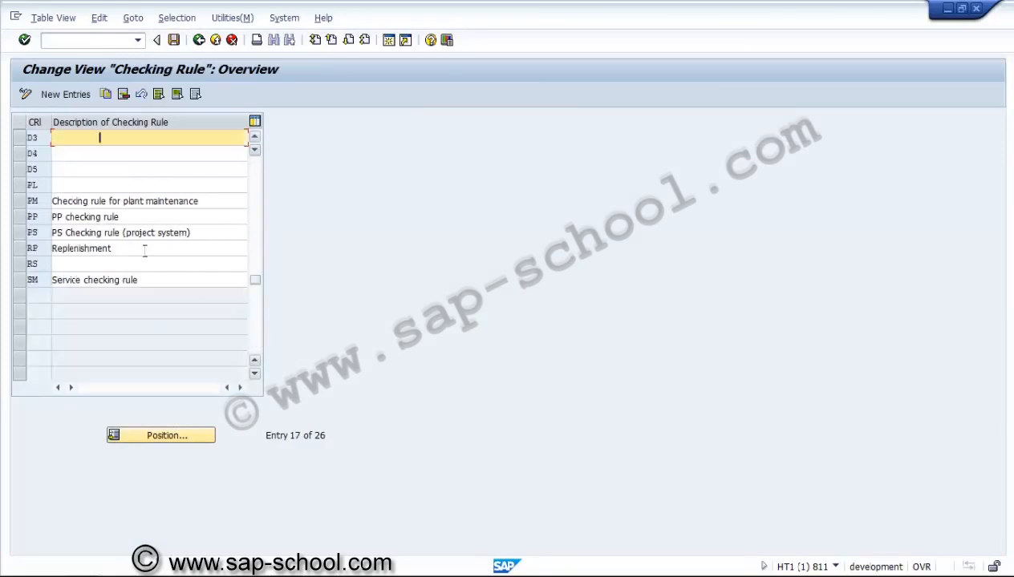
{"action": "left_click", "coordinate": [21, 233]}
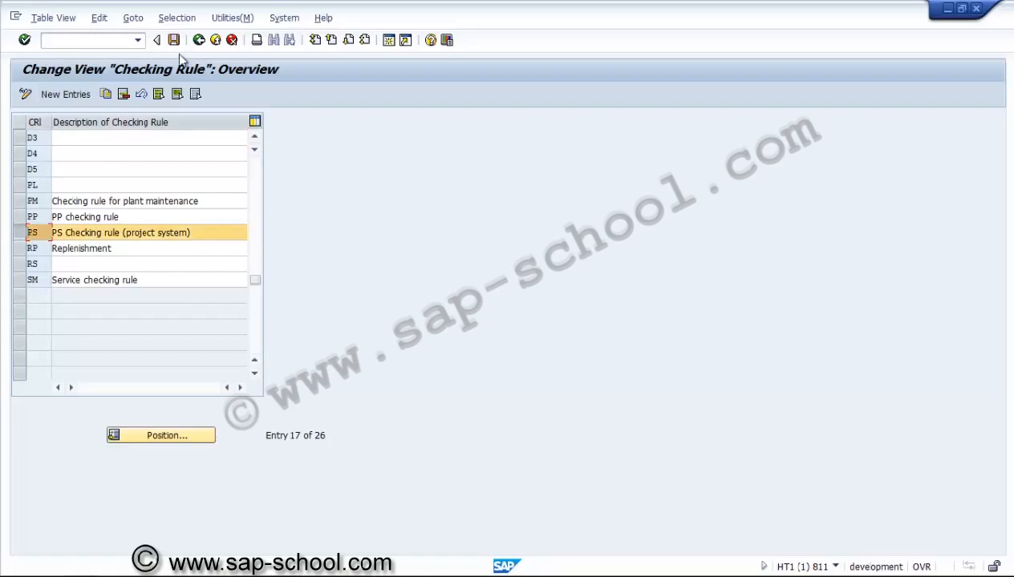
{"action": "left_click", "coordinate": [200, 42]}
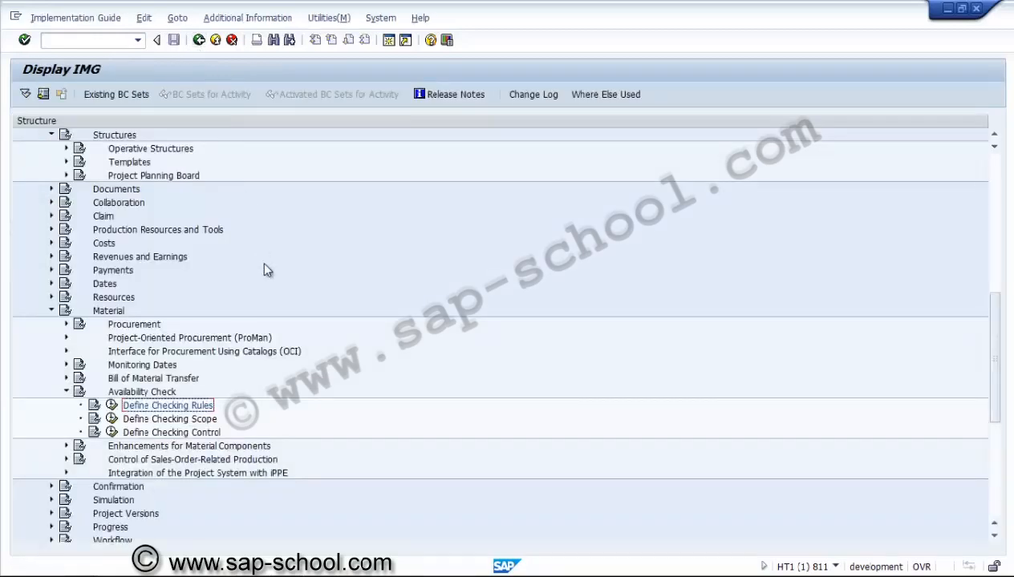
Step: Open the Define Checking Scope activity and look through its list for the batch (CH) entry with checking rule PS
{"action": "left_click", "coordinate": [172, 420]}
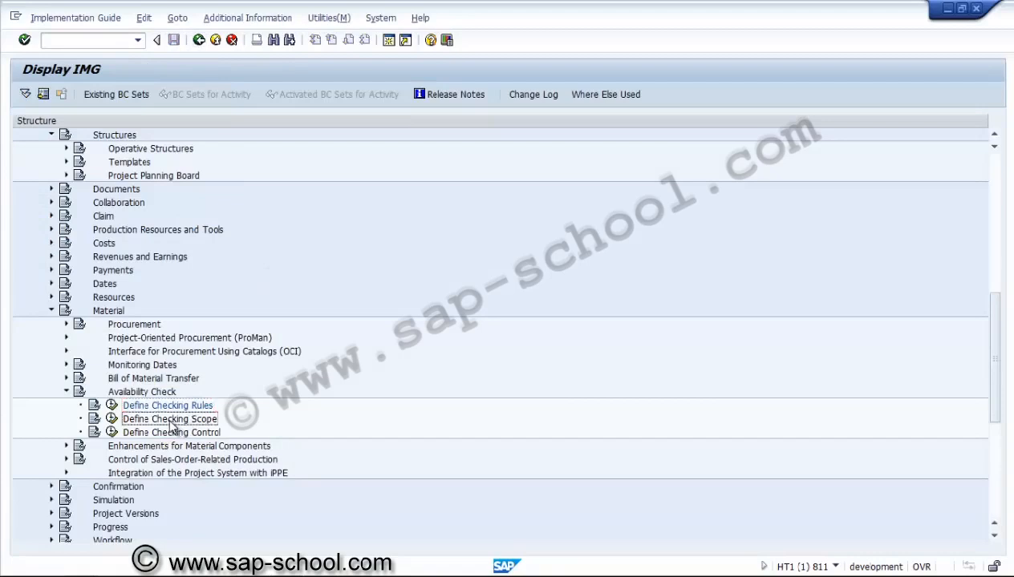
{"action": "left_click", "coordinate": [112, 419]}
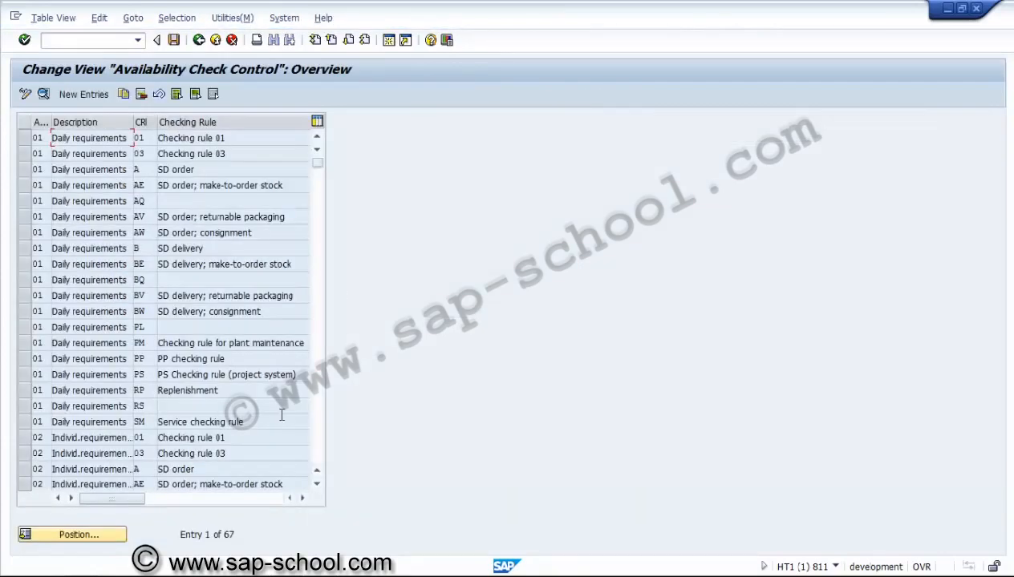
{"action": "left_click", "coordinate": [315, 424]}
{"action": "left_click", "coordinate": [315, 424]}
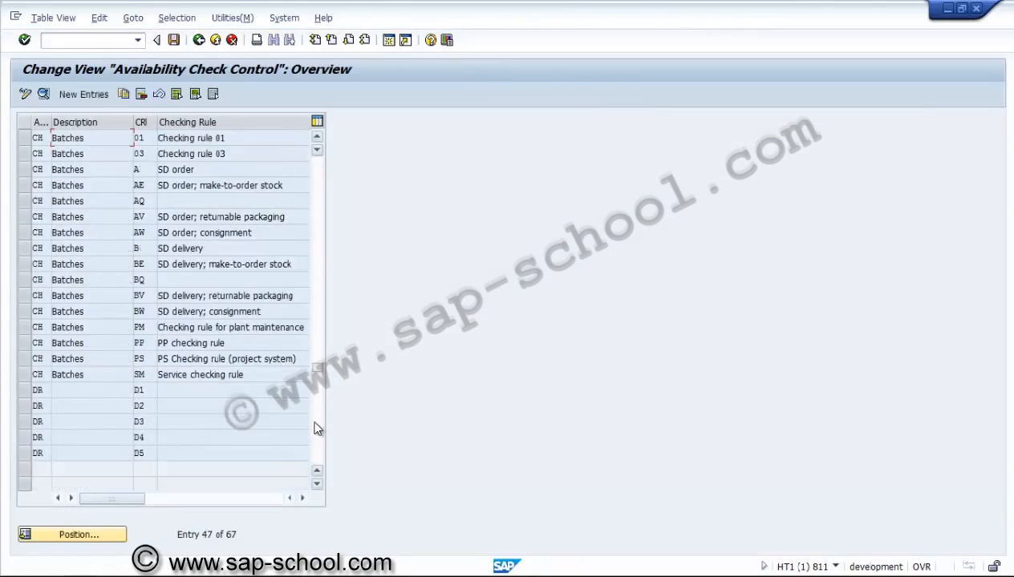
{"action": "left_click", "coordinate": [317, 429]}
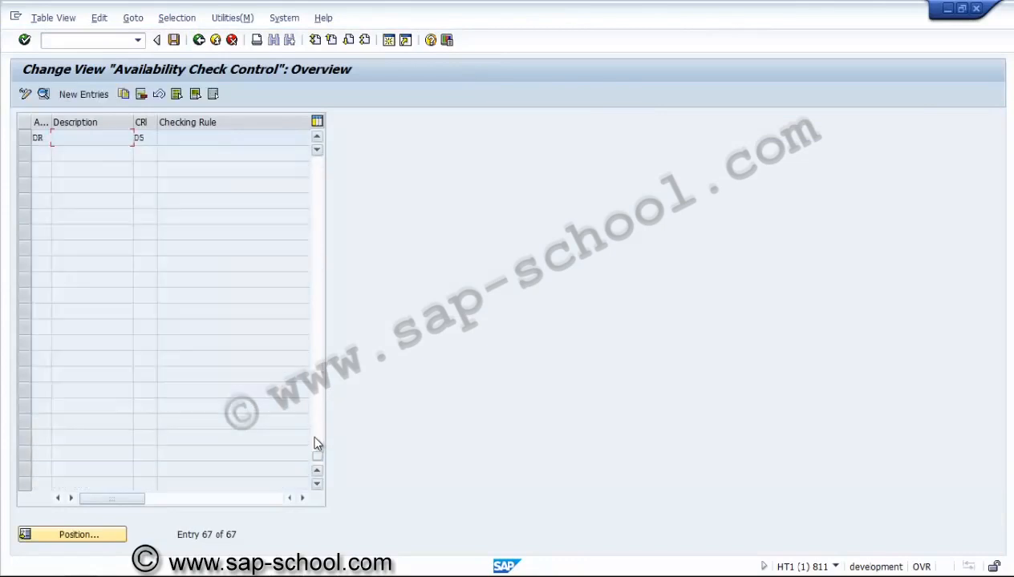
{"action": "left_click", "coordinate": [318, 138]}
{"action": "left_click", "coordinate": [318, 138]}
{"action": "left_click", "coordinate": [317, 137]}
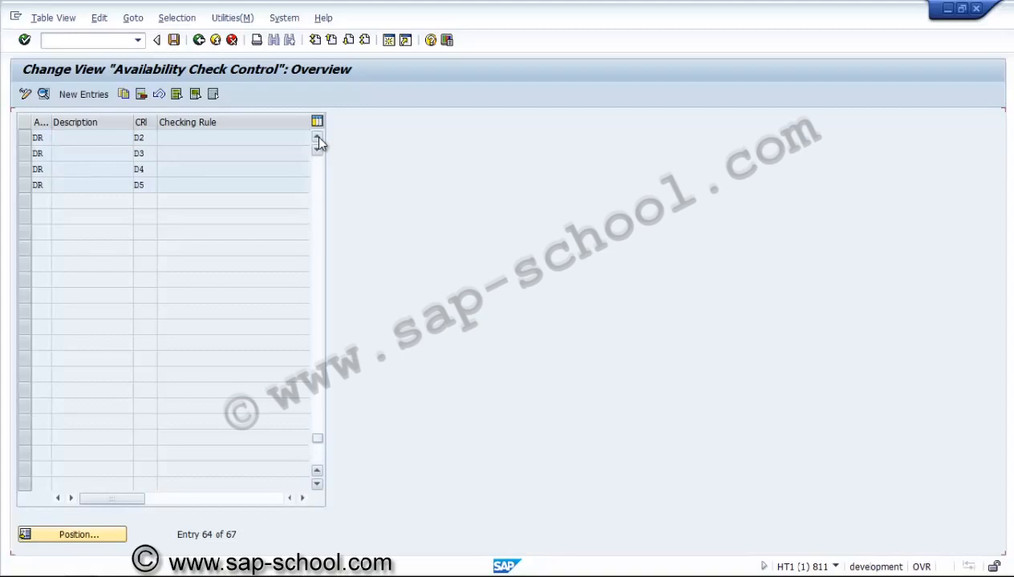
{"action": "left_click", "coordinate": [318, 138]}
{"action": "left_click", "coordinate": [317, 138]}
{"action": "left_click", "coordinate": [313, 169]}
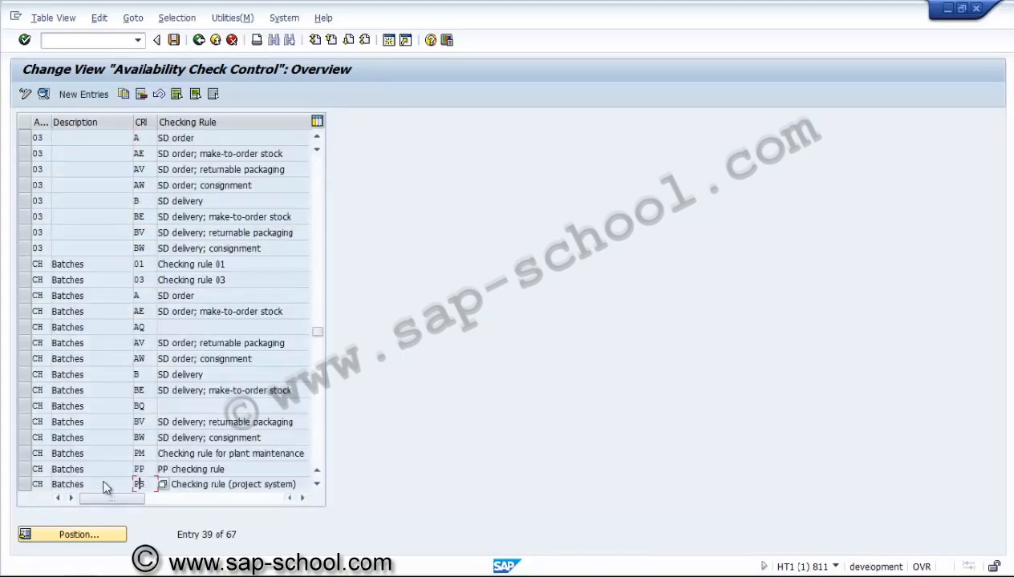
Step: Review the detailed checking scope of availability check CH with checking rule PS, and go back to the overview
{"action": "left_click", "coordinate": [33, 484]}
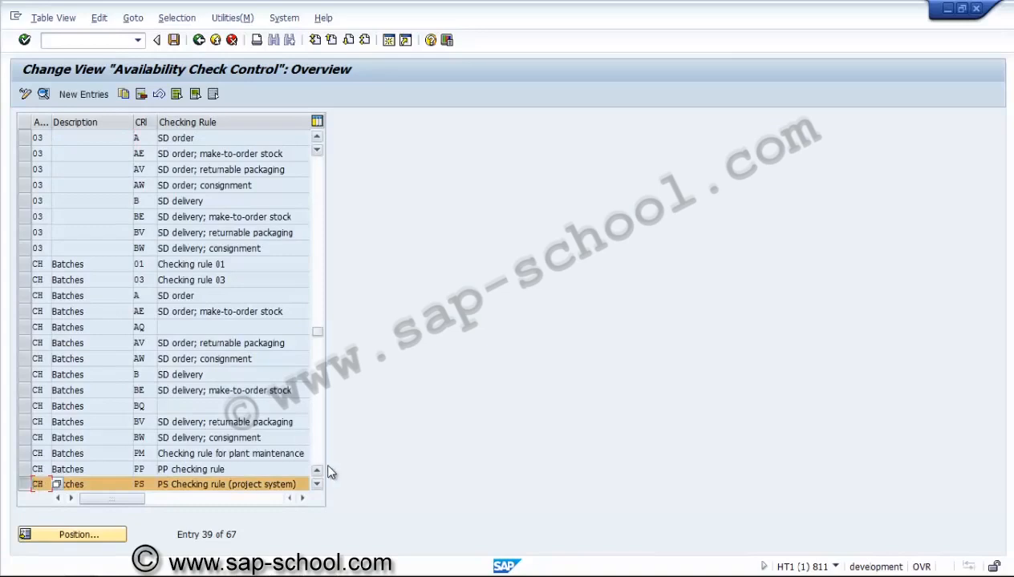
{"action": "left_click", "coordinate": [317, 485]}
{"action": "left_click", "coordinate": [316, 485]}
{"action": "left_click", "coordinate": [317, 485]}
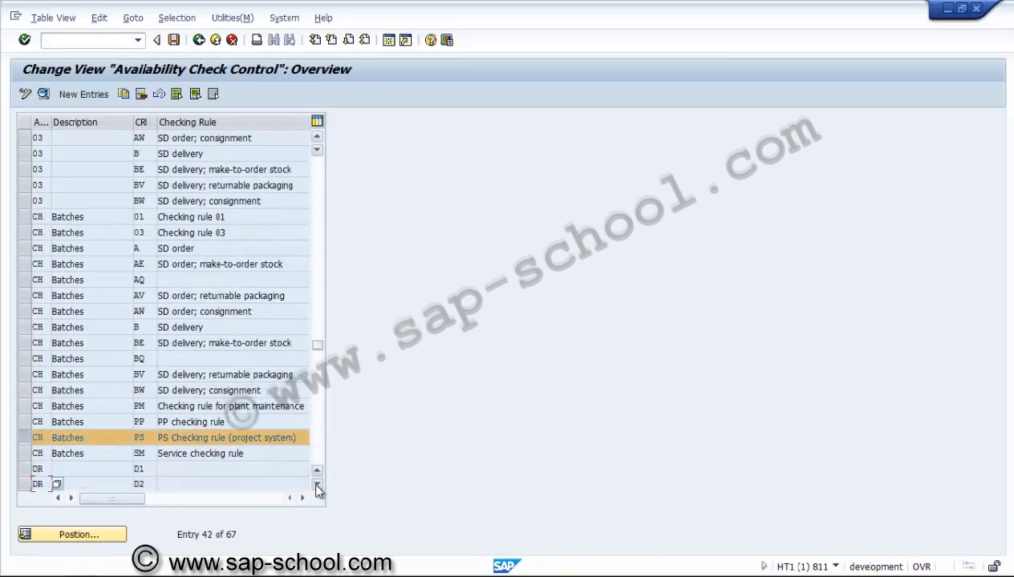
{"action": "left_click", "coordinate": [316, 485]}
{"action": "left_click", "coordinate": [317, 486]}
{"action": "left_click", "coordinate": [43, 94]}
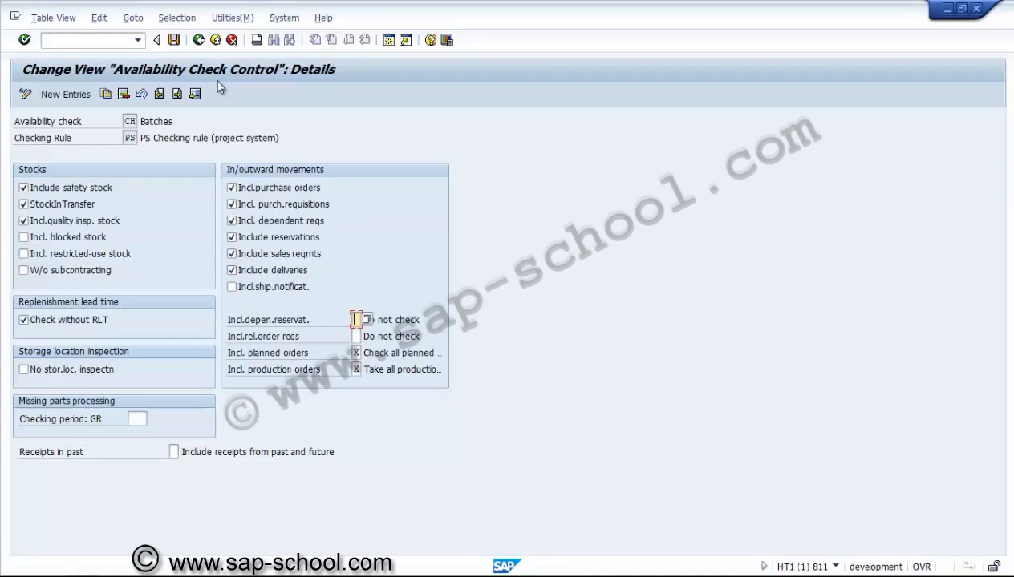
{"action": "left_click", "coordinate": [199, 40]}
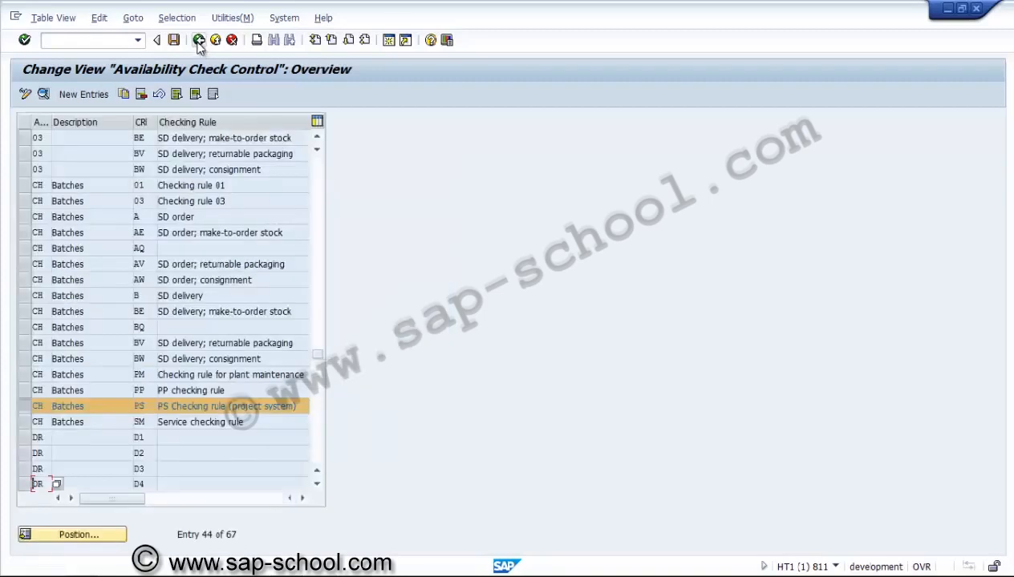
Step: Switch from the checking scope to the Define Checking Control activity and position its order control list at plant 3000
{"action": "left_click", "coordinate": [199, 41]}
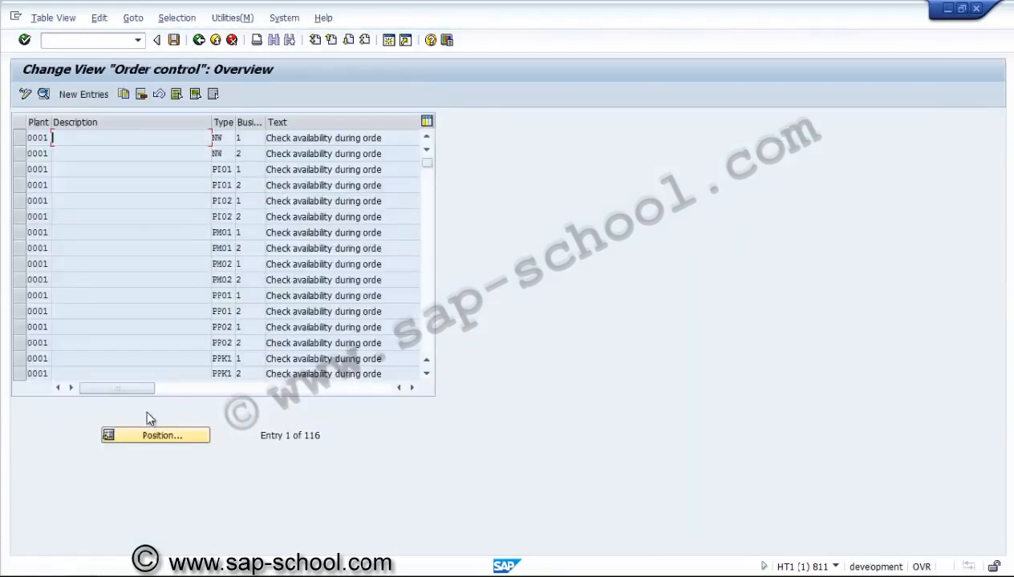
{"action": "left_click", "coordinate": [145, 435]}
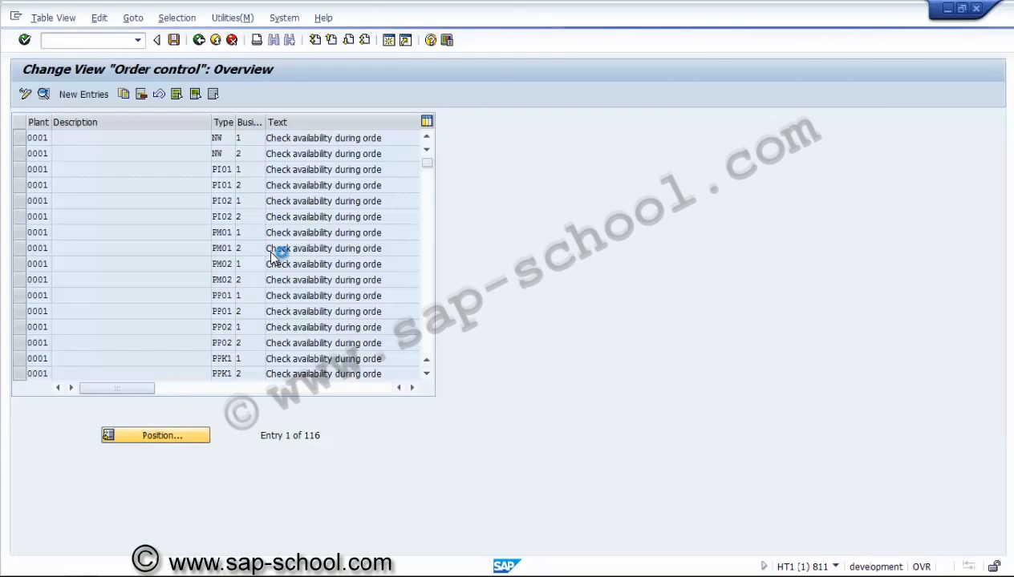
{"action": "type", "text": "3000"}
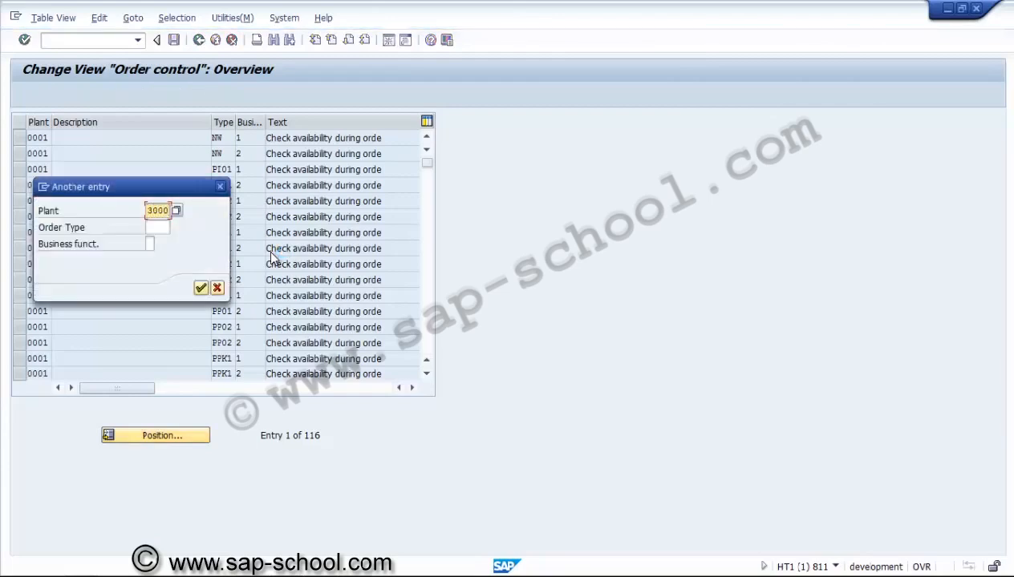
{"action": "key", "text": "Tab"}
{"action": "type", "text": "pa"}
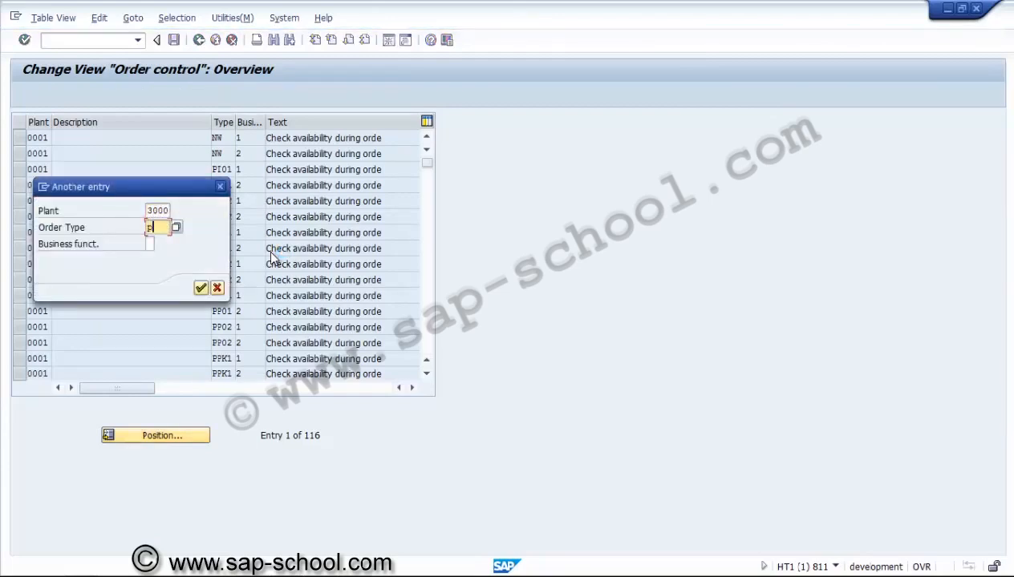
{"action": "type", "text": "01"}
{"action": "key", "text": "Return"}
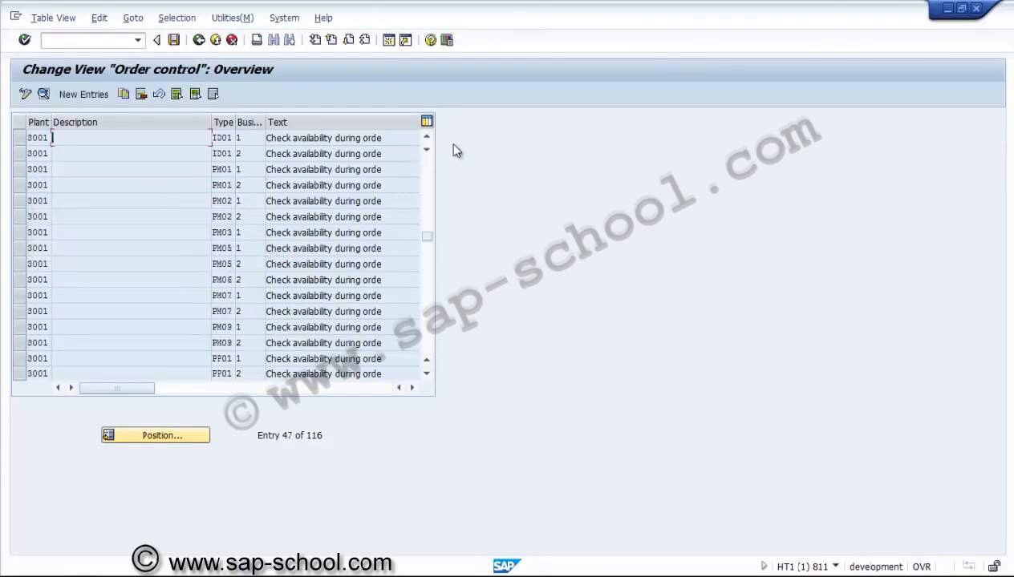
Step: Find the two plant 3000 entries for order type PM01 in the order control list and copy them as templates
{"action": "left_click", "coordinate": [426, 138]}
{"action": "left_click", "coordinate": [427, 138]}
{"action": "left_click", "coordinate": [426, 138]}
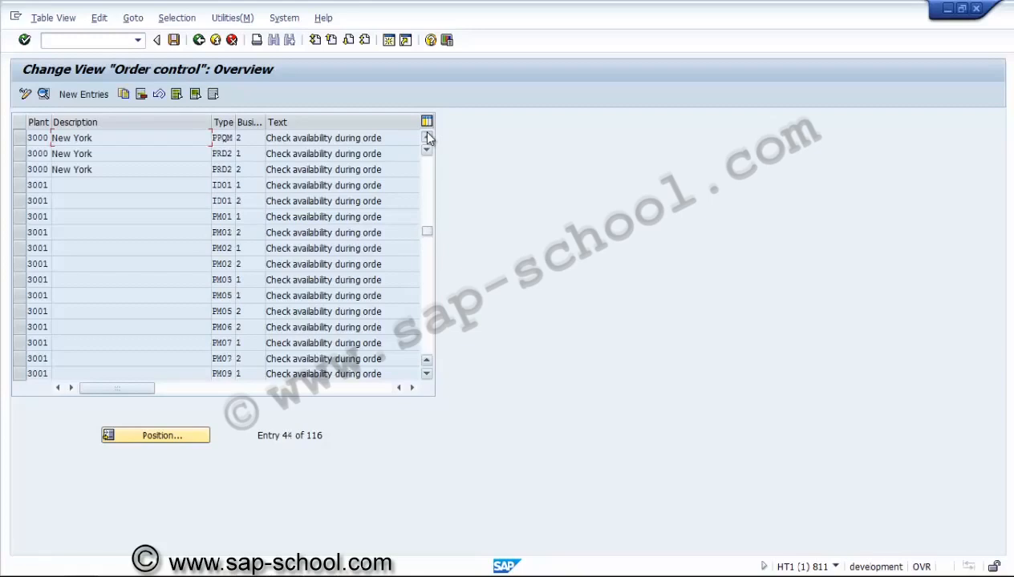
{"action": "left_click", "coordinate": [427, 137]}
{"action": "left_click", "coordinate": [426, 138]}
{"action": "left_click", "coordinate": [426, 138]}
{"action": "left_click", "coordinate": [427, 138]}
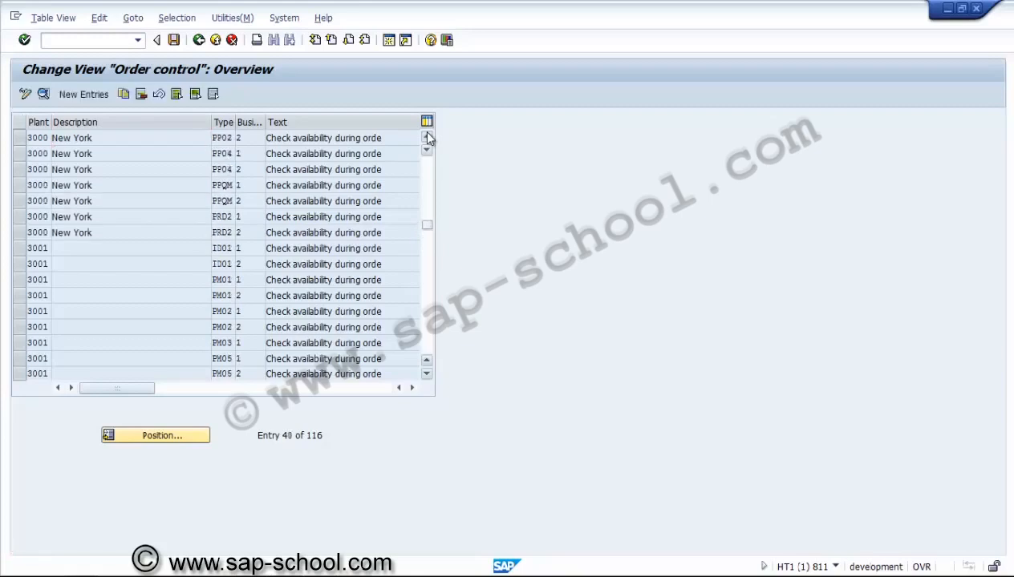
{"action": "left_click", "coordinate": [426, 138]}
{"action": "left_click", "coordinate": [427, 138]}
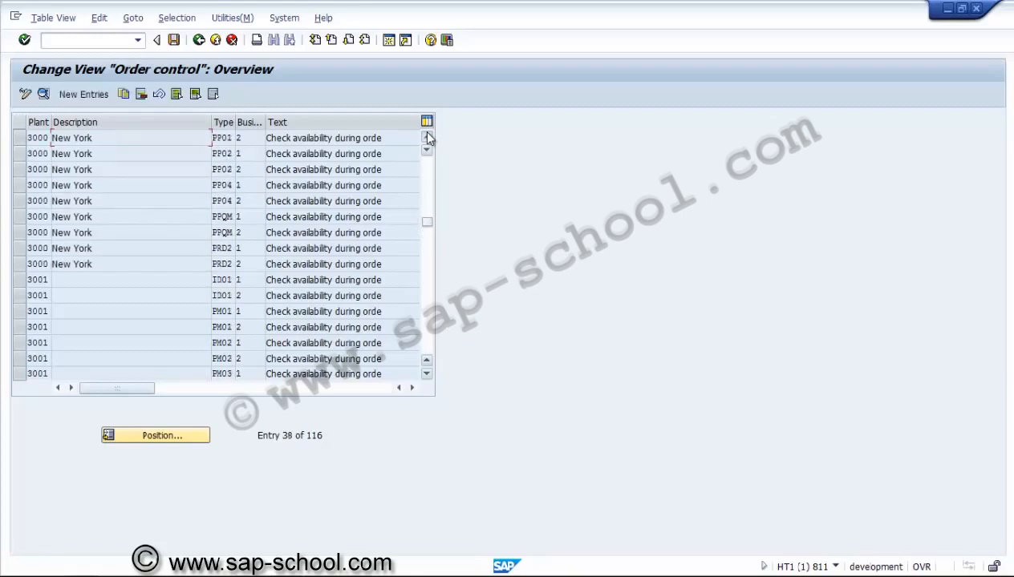
{"action": "left_click", "coordinate": [427, 138]}
{"action": "left_click", "coordinate": [427, 138]}
{"action": "left_click", "coordinate": [426, 138]}
{"action": "left_click", "coordinate": [427, 138]}
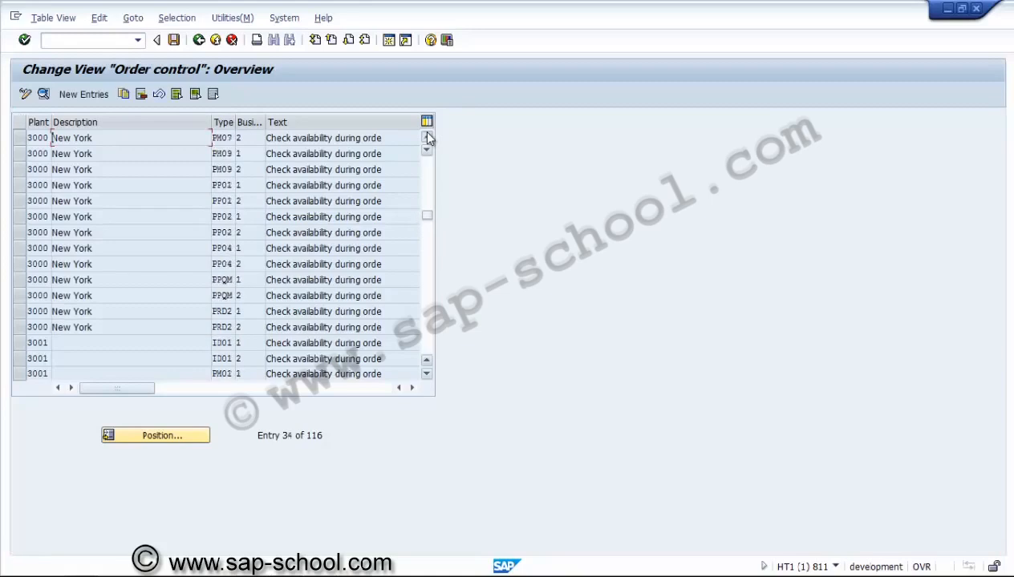
{"action": "left_click", "coordinate": [426, 138]}
{"action": "left_click", "coordinate": [426, 138]}
{"action": "left_click", "coordinate": [427, 138]}
{"action": "left_click", "coordinate": [426, 138]}
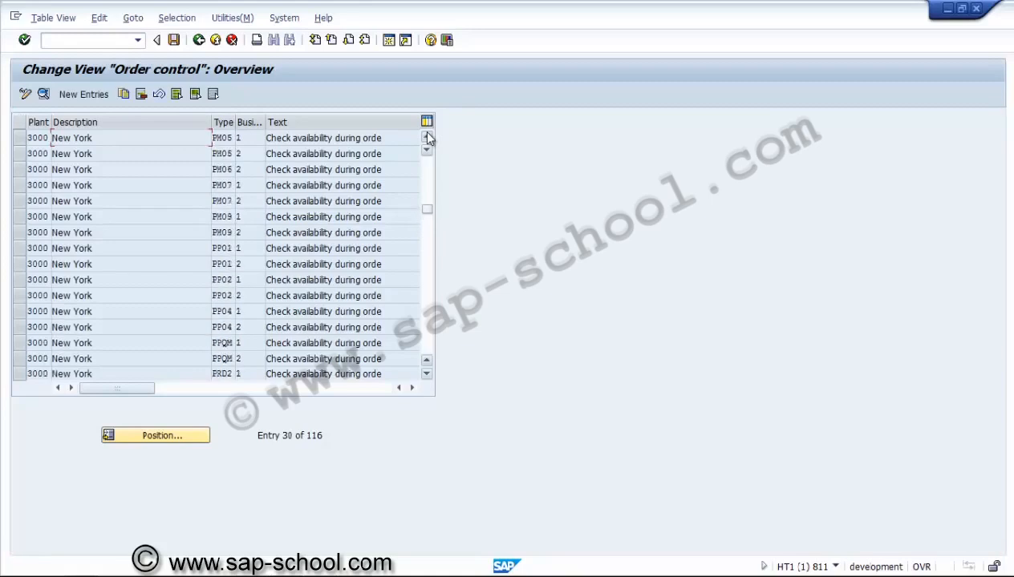
{"action": "left_click", "coordinate": [426, 138]}
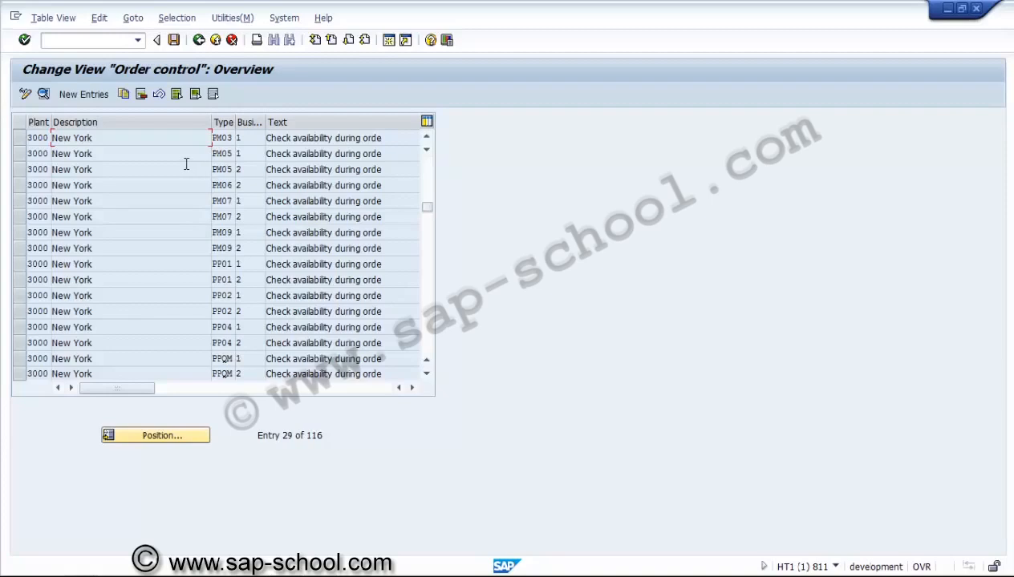
{"action": "left_click", "coordinate": [427, 138]}
{"action": "left_click", "coordinate": [426, 138]}
{"action": "left_click", "coordinate": [427, 138]}
{"action": "left_click", "coordinate": [427, 138]}
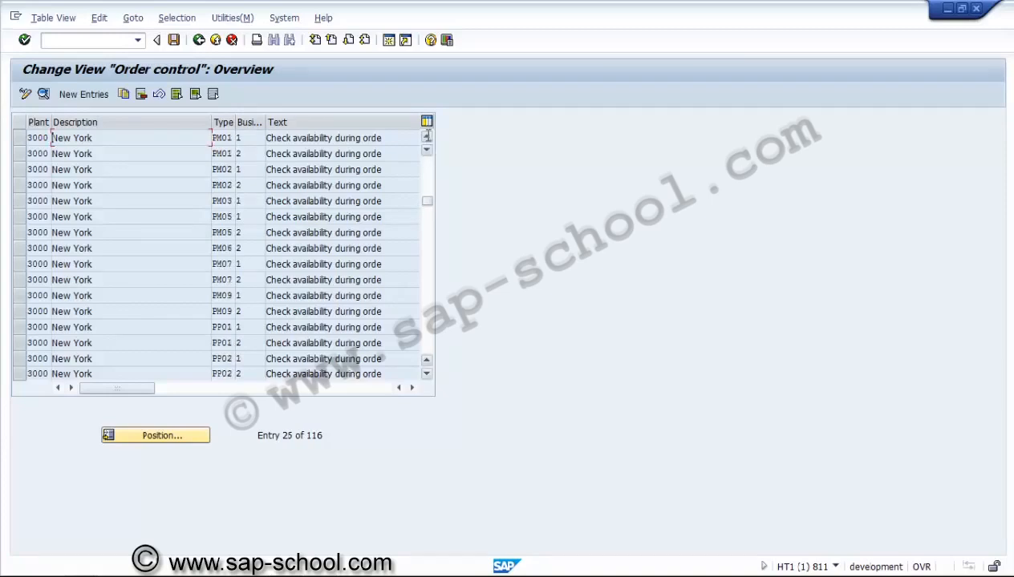
{"action": "left_click", "coordinate": [426, 138]}
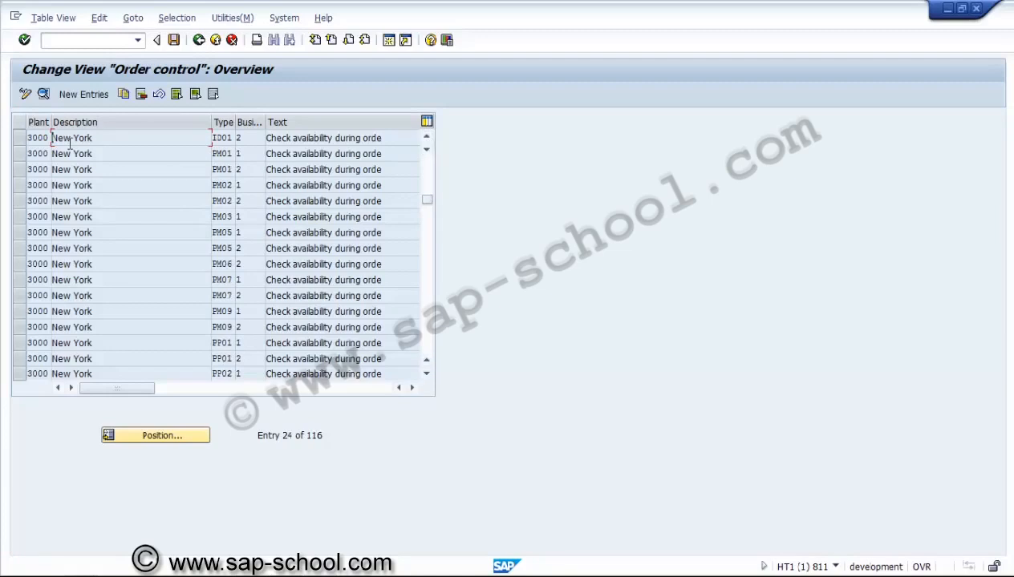
{"action": "left_click", "coordinate": [21, 157]}
{"action": "left_click", "coordinate": [21, 169]}
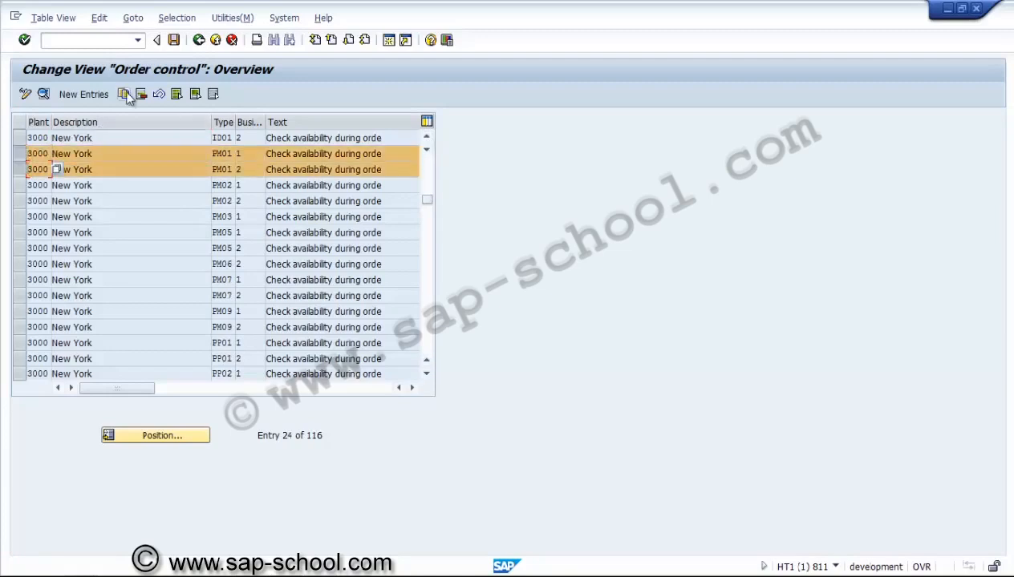
{"action": "left_click", "coordinate": [126, 95]}
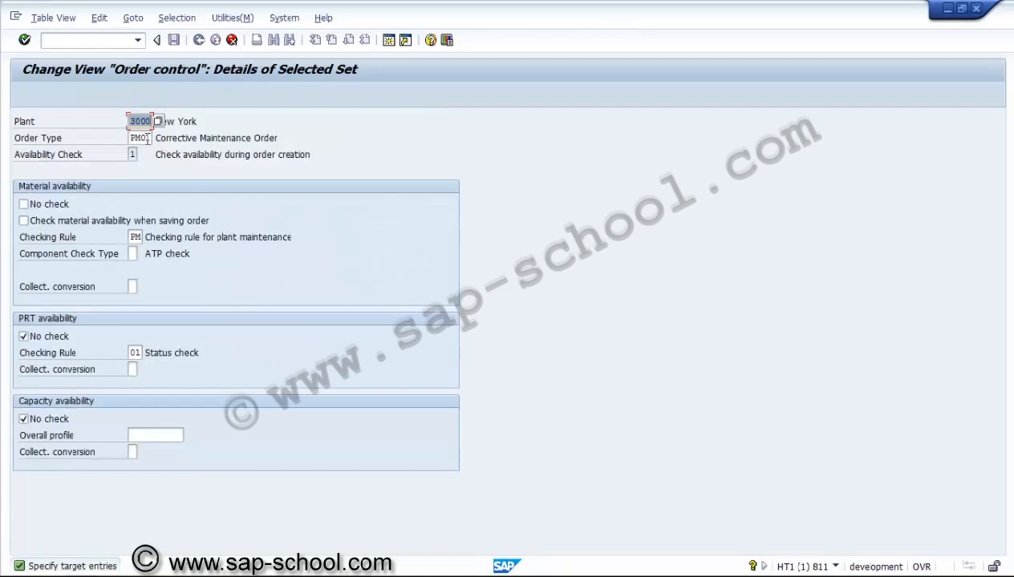
Step: Set the copy for availability check 1 to order type PS01 with material checking rule PS, and accept the entry
{"action": "left_click", "coordinate": [144, 138]}
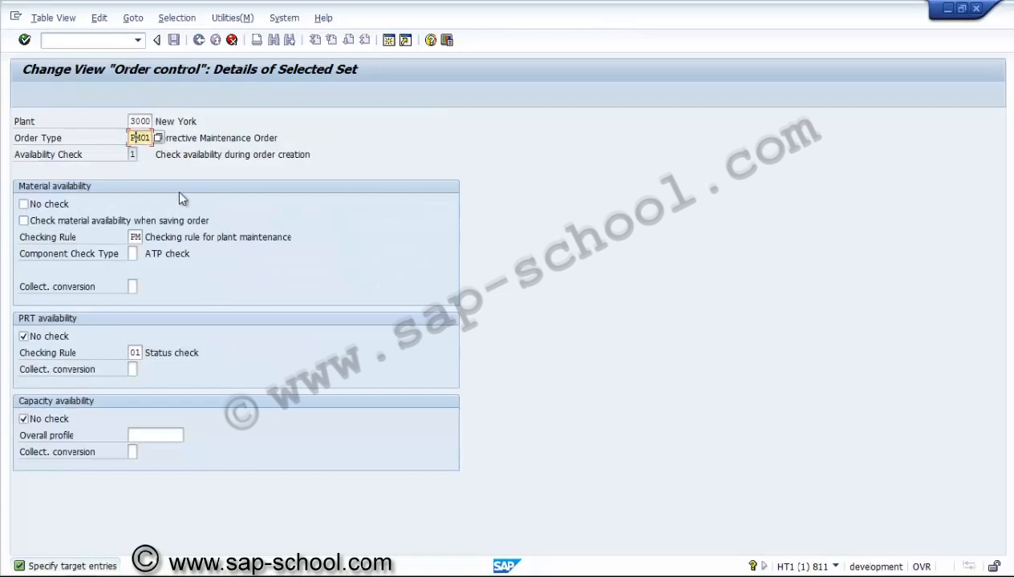
{"action": "key", "text": "Delete"}
{"action": "key", "text": "Delete"}
{"action": "key", "text": "Delete"}
{"action": "type", "text": "m01"}
{"action": "left_click", "coordinate": [135, 237]}
{"action": "type", "text": "Pm"}
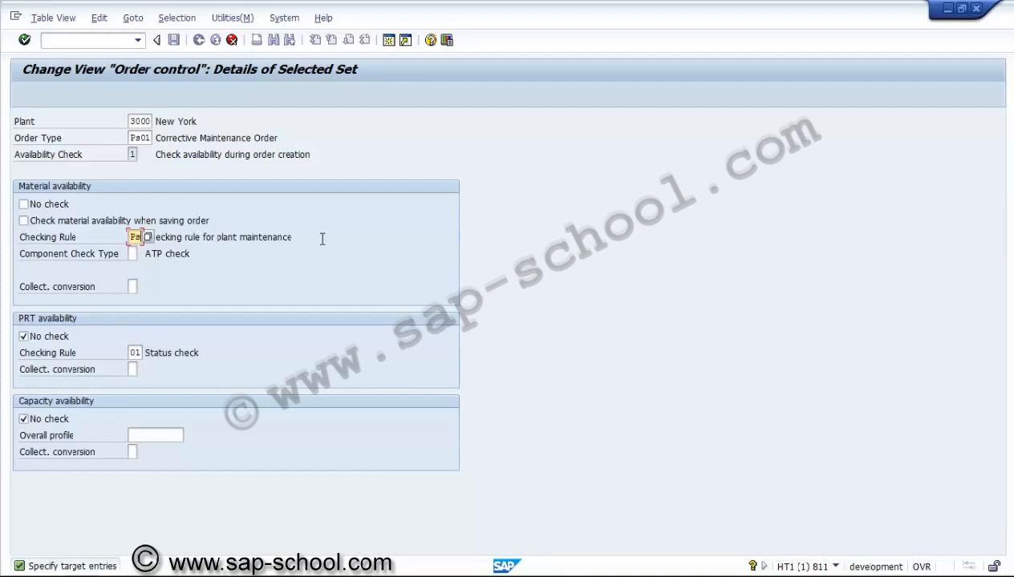
{"action": "key", "text": "Return"}
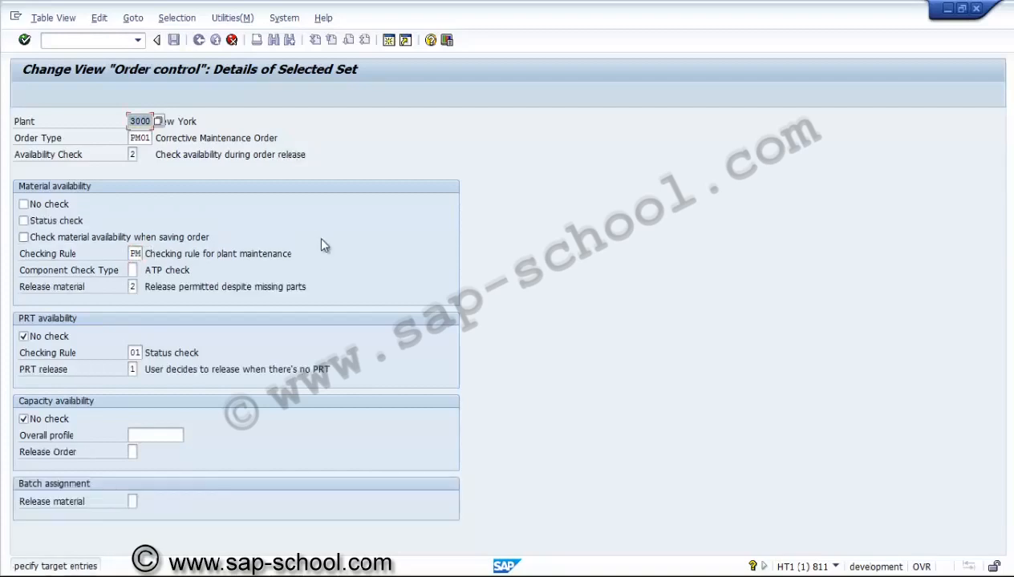
Step: Set the order type of the copy for availability check 2 to PS02, adjust its material checking rule, and accept the entry
{"action": "left_click", "coordinate": [142, 138]}
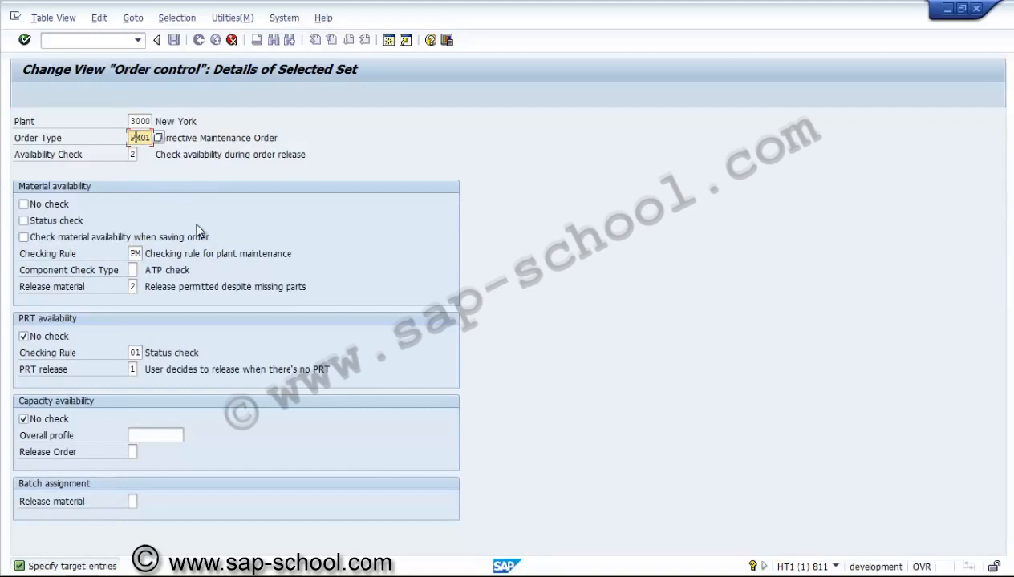
{"action": "key", "text": "Right"}
{"action": "key", "text": "Right"}
{"action": "type", "text": "2"}
{"action": "left_click", "coordinate": [134, 254]}
{"action": "key", "text": "Return"}
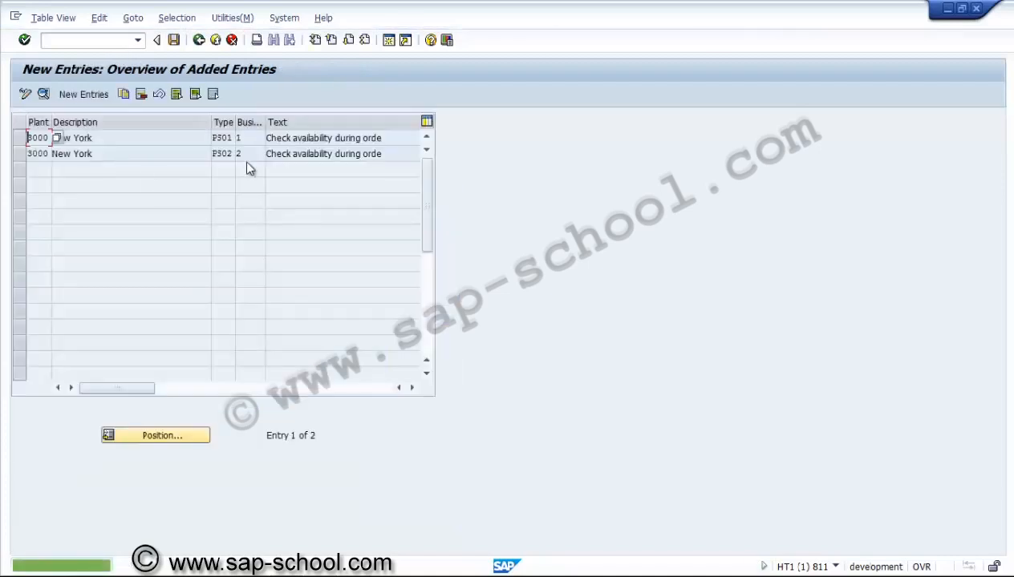
Step: Save the copied order control entries in a new customizing request described as "PS - Checking control for Network types PS01 & 02"
{"action": "left_click", "coordinate": [243, 156]}
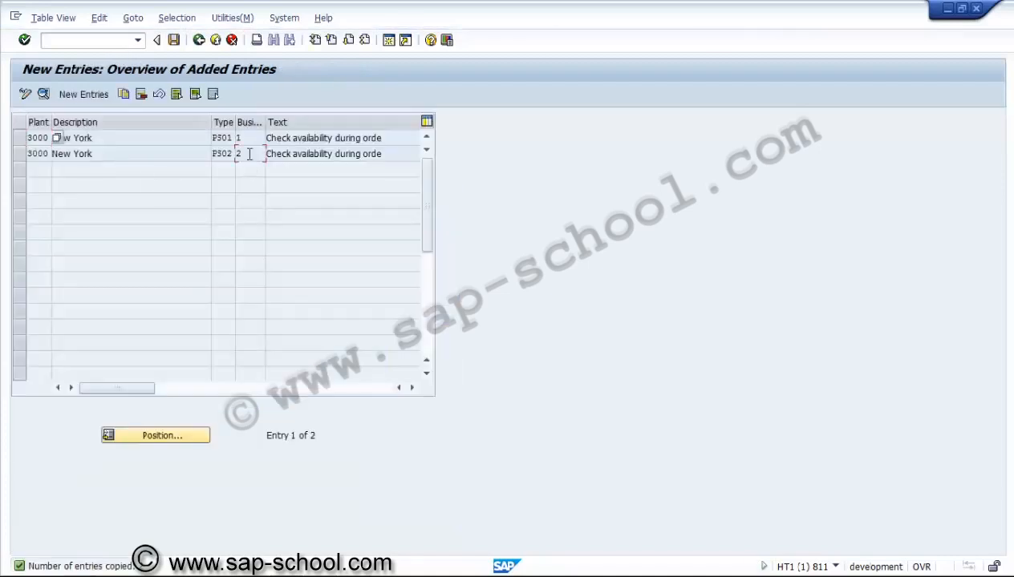
{"action": "left_click", "coordinate": [174, 40]}
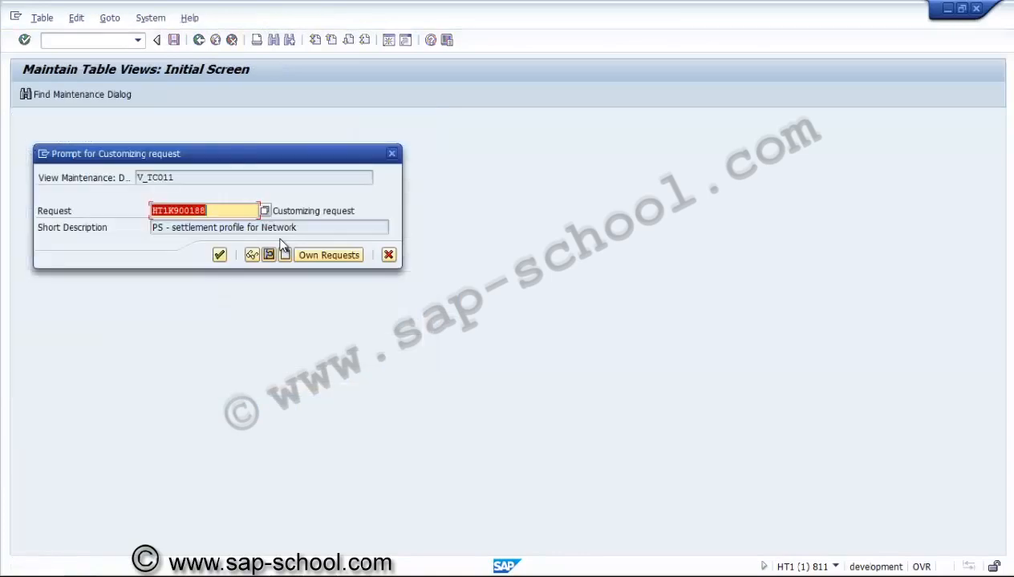
{"action": "left_click", "coordinate": [286, 255]}
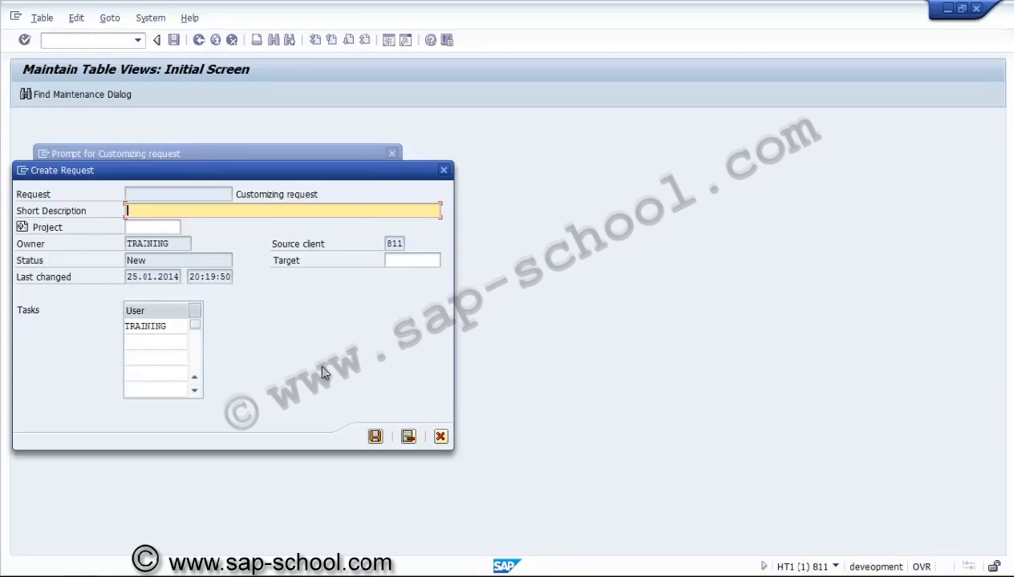
{"action": "type", "text": "PS - Checlin"}
{"action": "key", "text": "BackSpace"}
{"action": "key", "text": "BackSpace"}
{"action": "type", "text": "king control for Ne"}
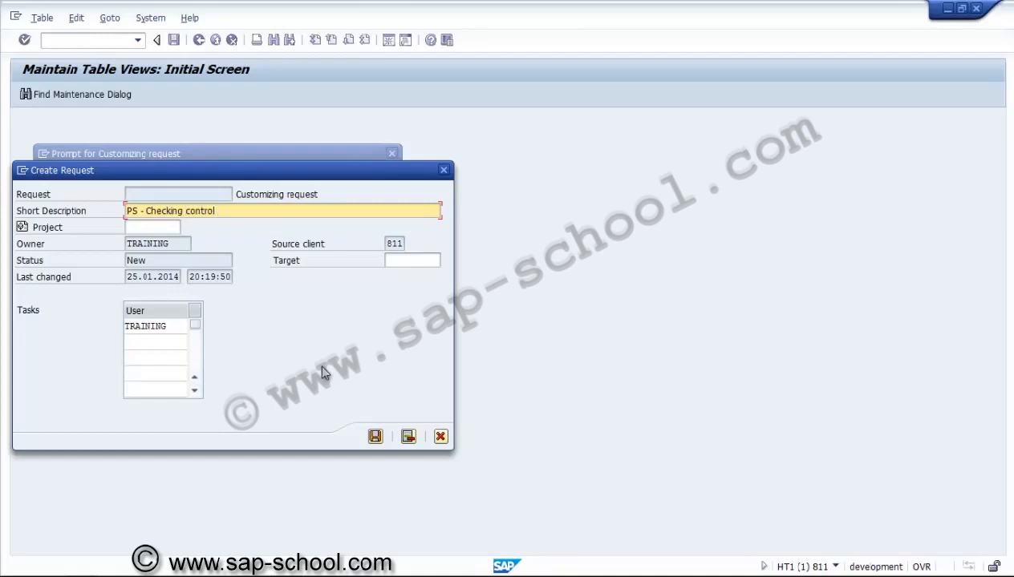
{"action": "type", "text": "twork types PS"}
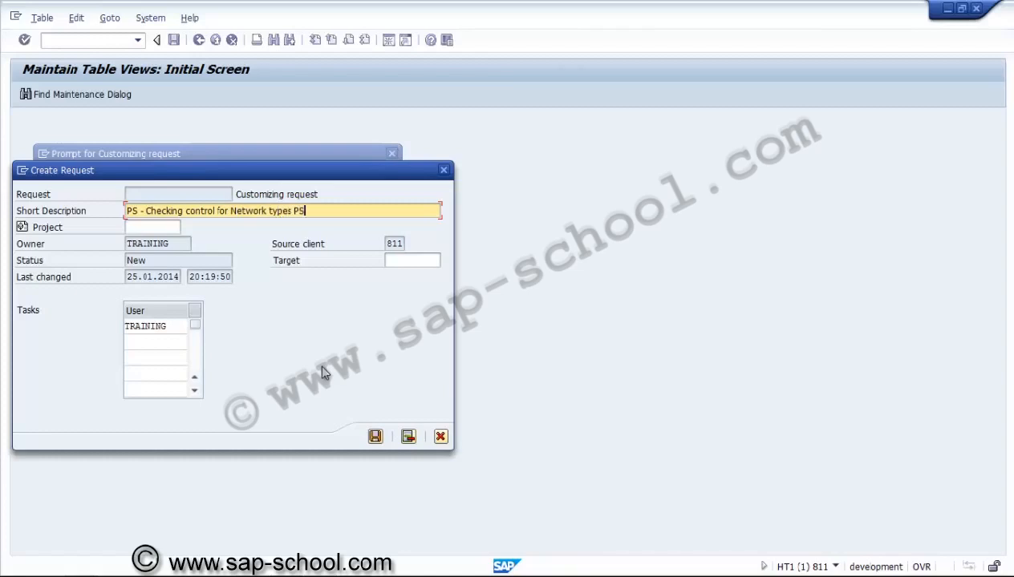
{"action": "type", "text": "01 & 02"}
{"action": "left_click", "coordinate": [374, 436]}
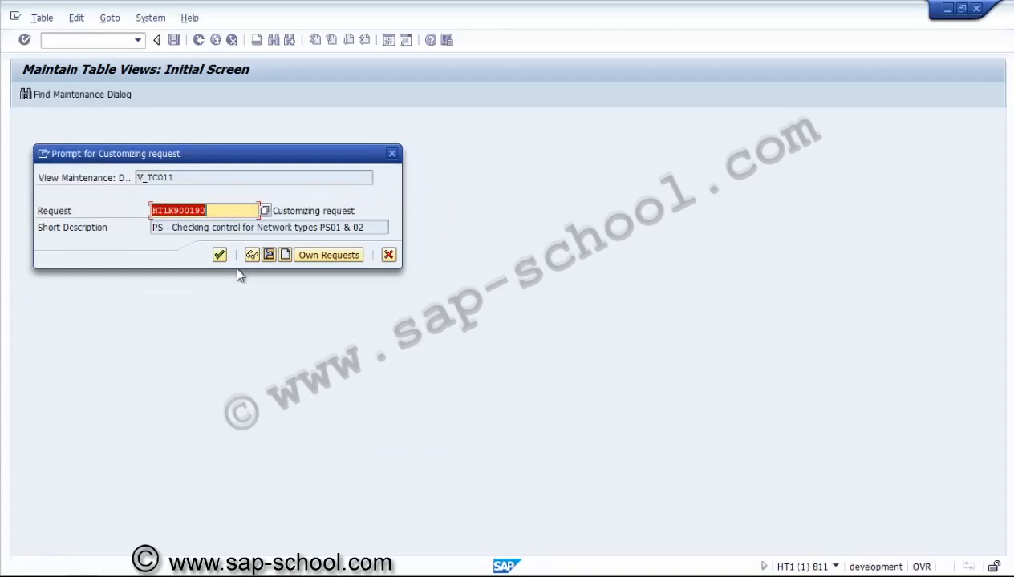
{"action": "left_click", "coordinate": [219, 255]}
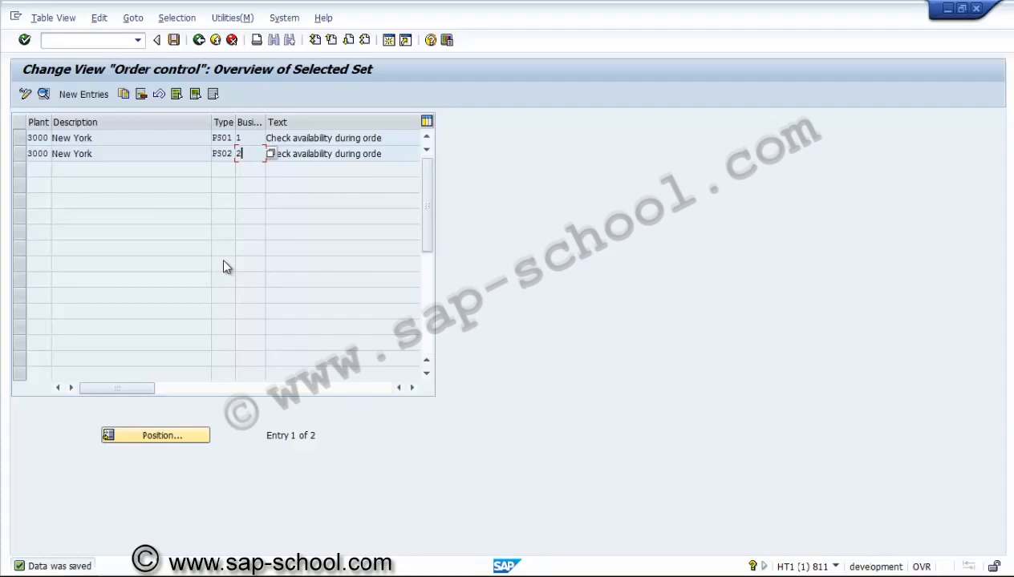
Step: Return to the IMG structure and open the Define Procurement Indicators for Material Components activity under Material, Procurement
{"action": "left_click", "coordinate": [199, 40]}
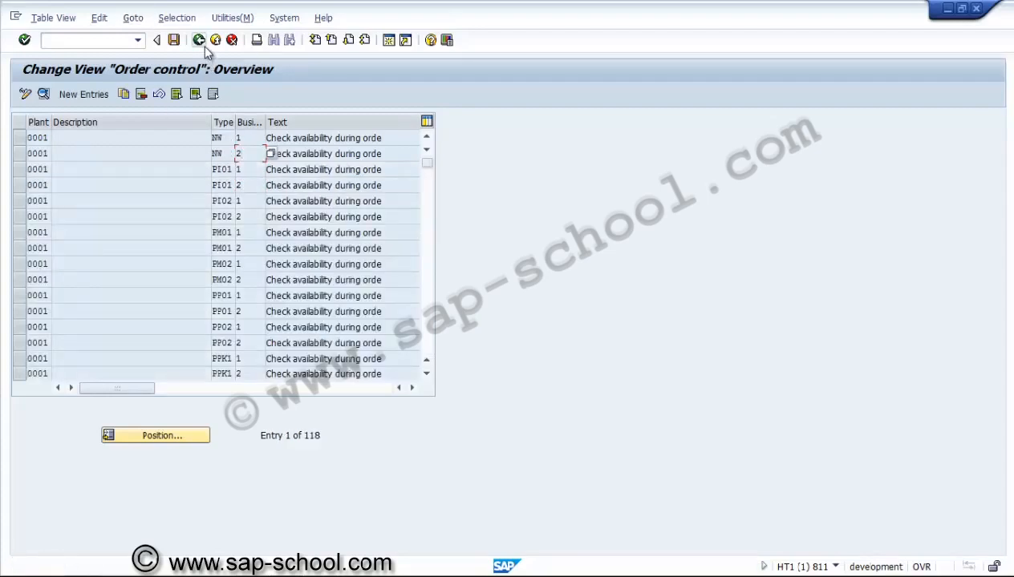
{"action": "left_click", "coordinate": [202, 45]}
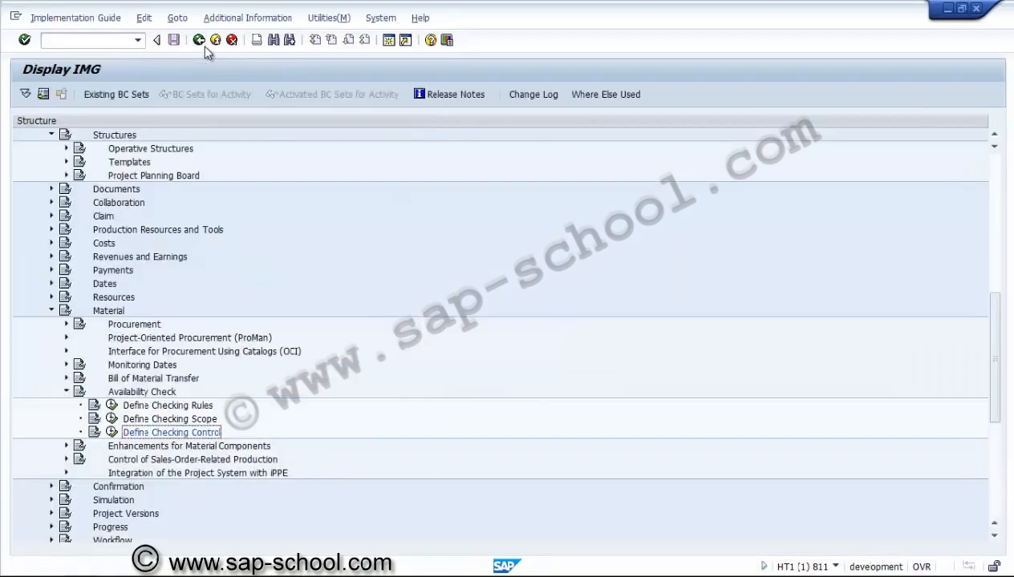
{"action": "left_click", "coordinate": [67, 392]}
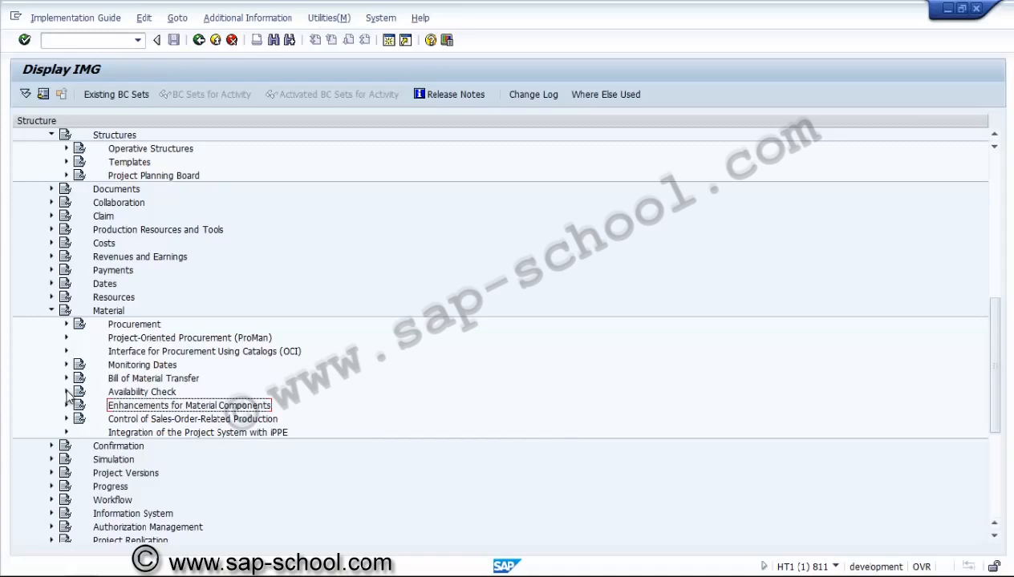
{"action": "left_click", "coordinate": [66, 325]}
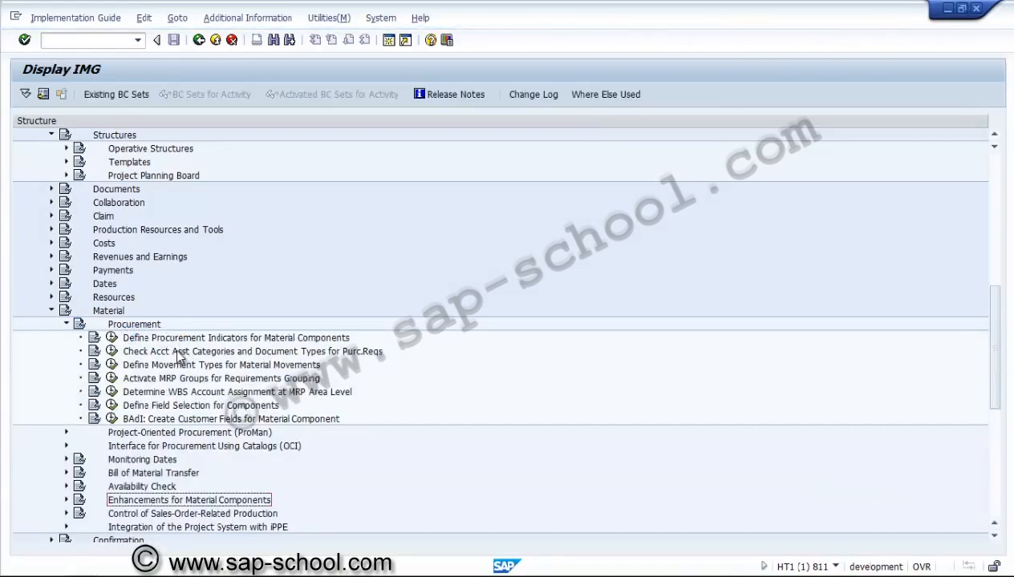
{"action": "left_click", "coordinate": [179, 354]}
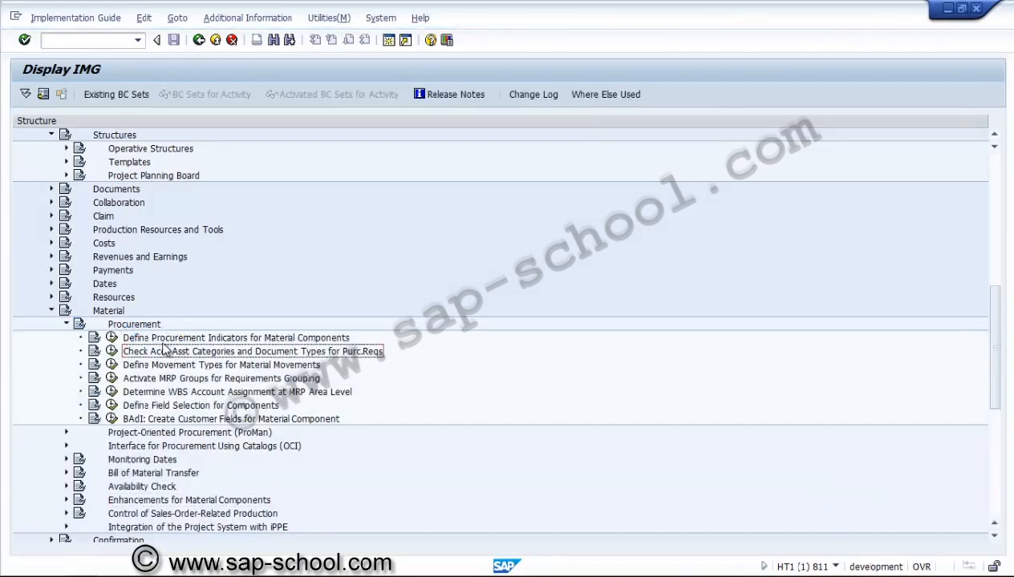
{"action": "left_click", "coordinate": [164, 339]}
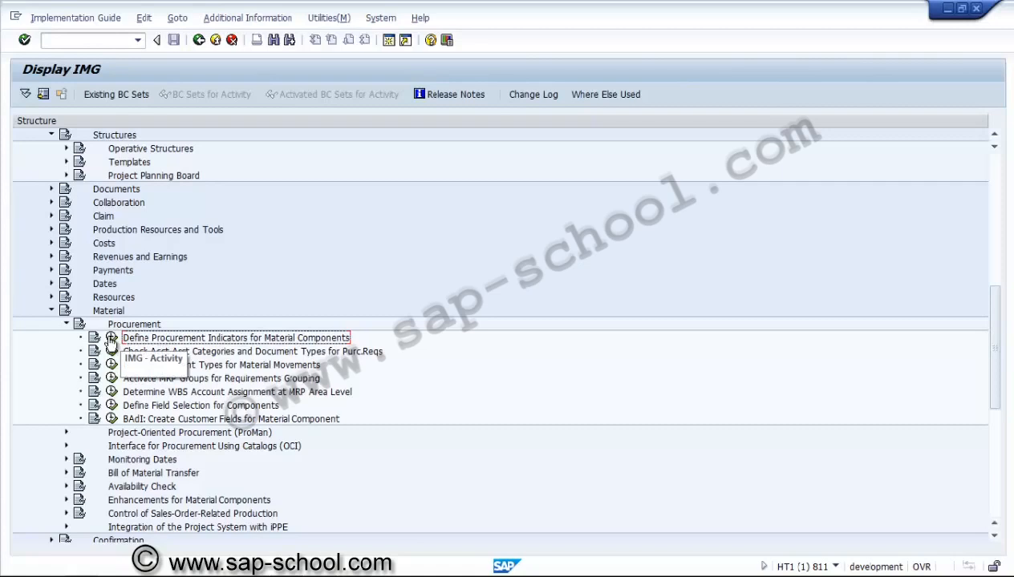
{"action": "left_click", "coordinate": [111, 341]}
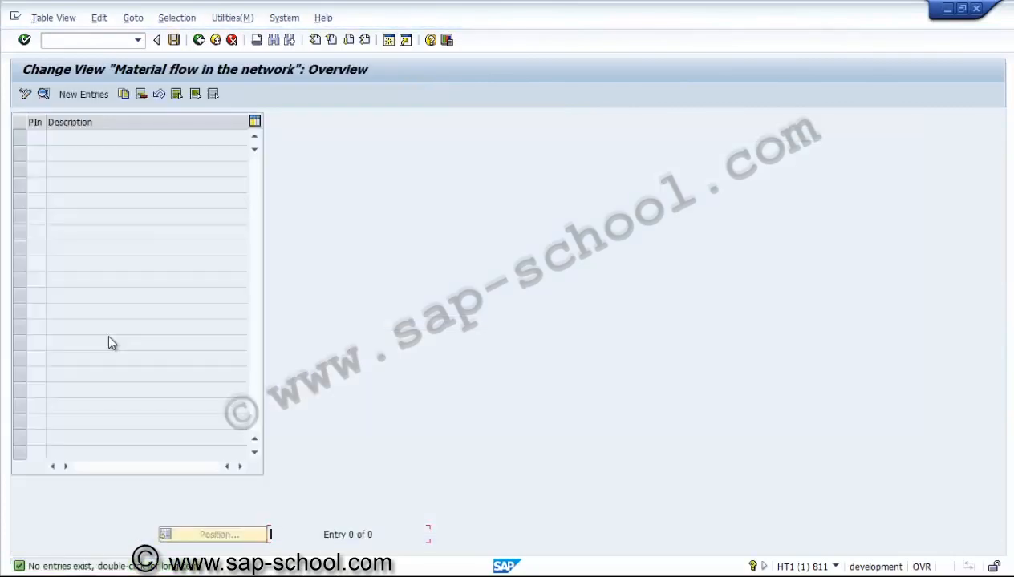
Step: Create a new procurement indicator PS1 with the description "PReq for Network"
{"action": "left_click", "coordinate": [80, 95]}
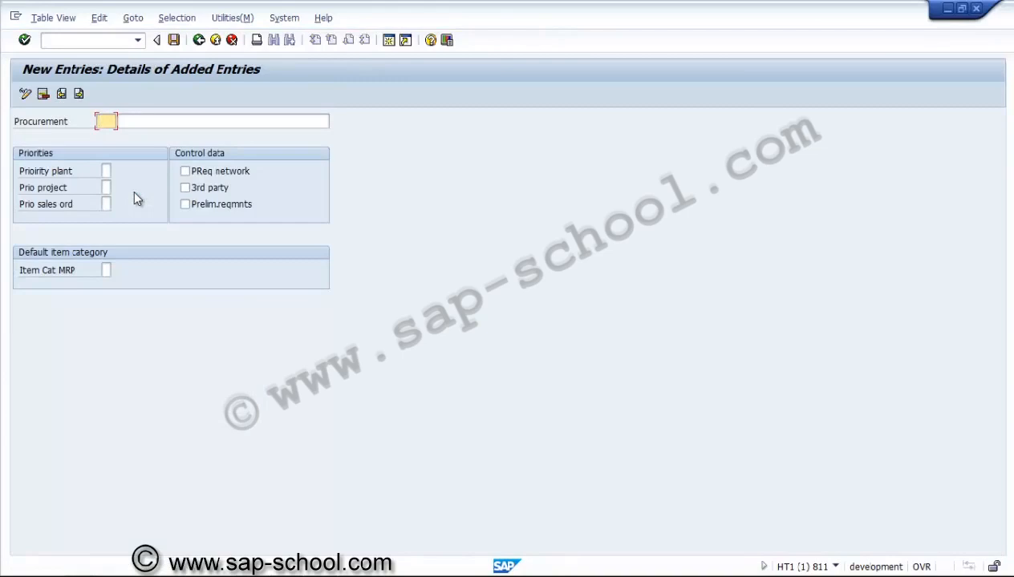
{"action": "type", "text": "PS1"}
{"action": "left_click", "coordinate": [156, 120]}
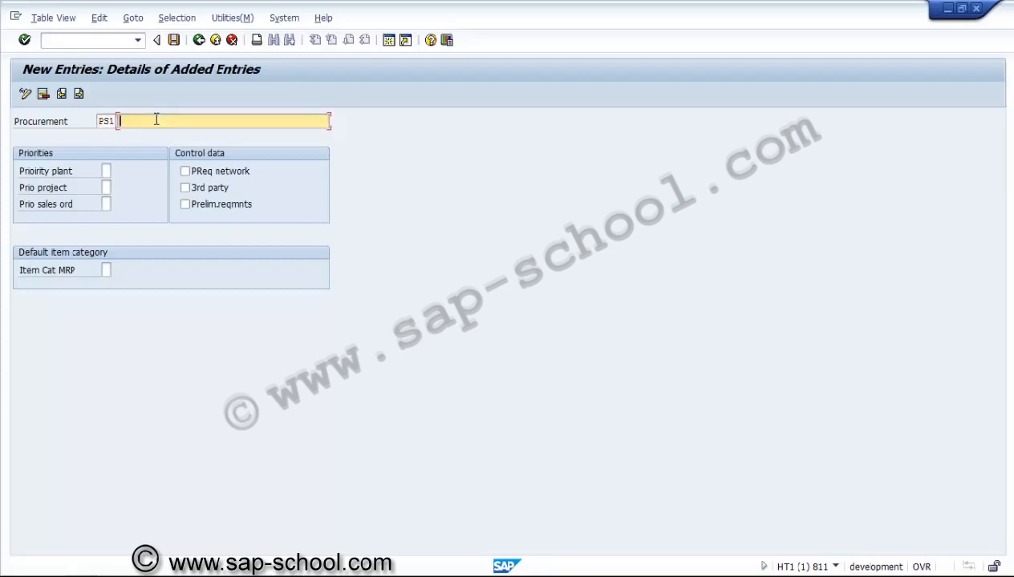
{"action": "type", "text": "PReq for Network"}
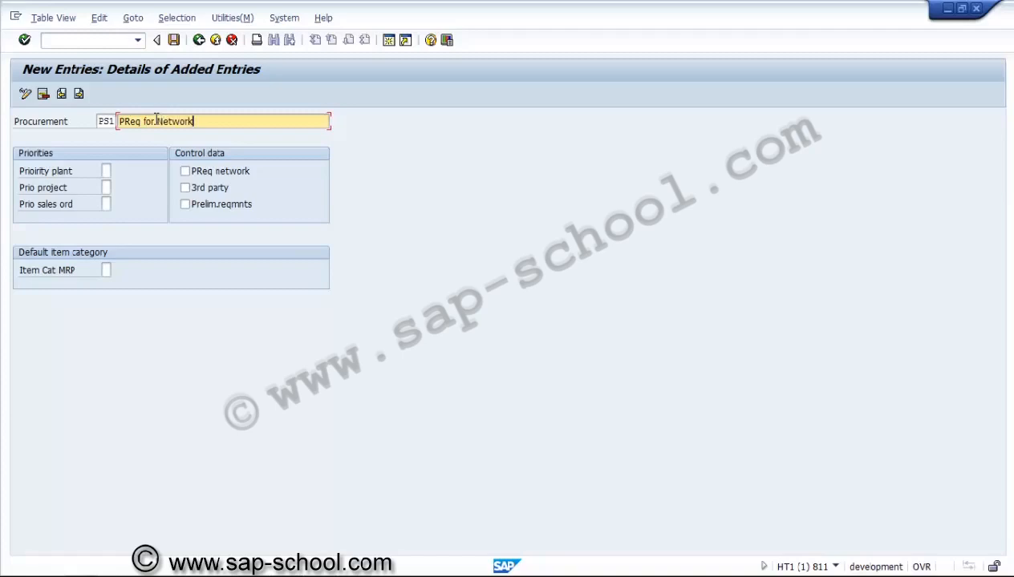
Step: Set priorities of 2 for plant, 1 for project and 3 for sales order on indicator PS1, and enable PReq network
{"action": "left_click", "coordinate": [107, 171]}
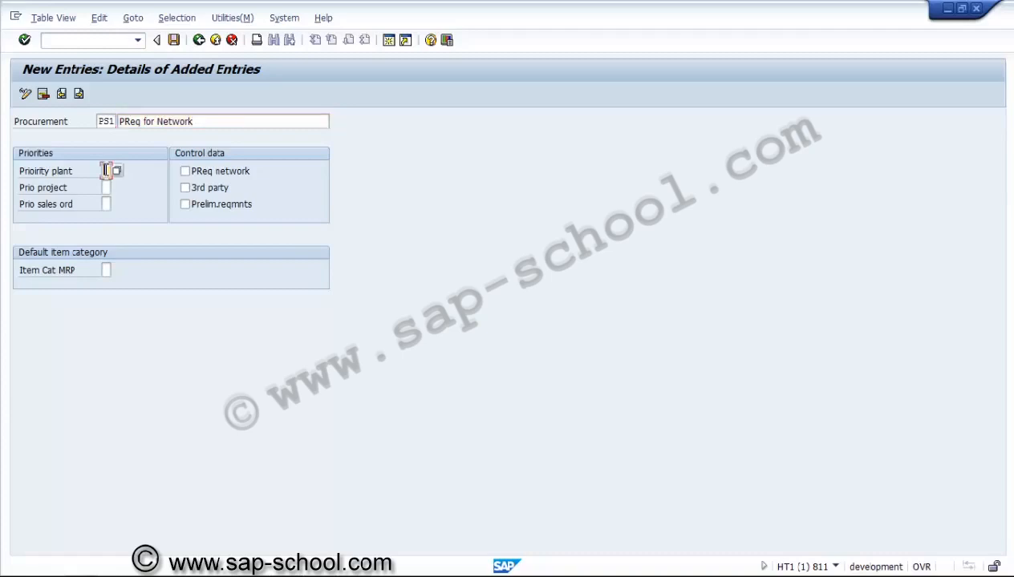
{"action": "left_click", "coordinate": [106, 188]}
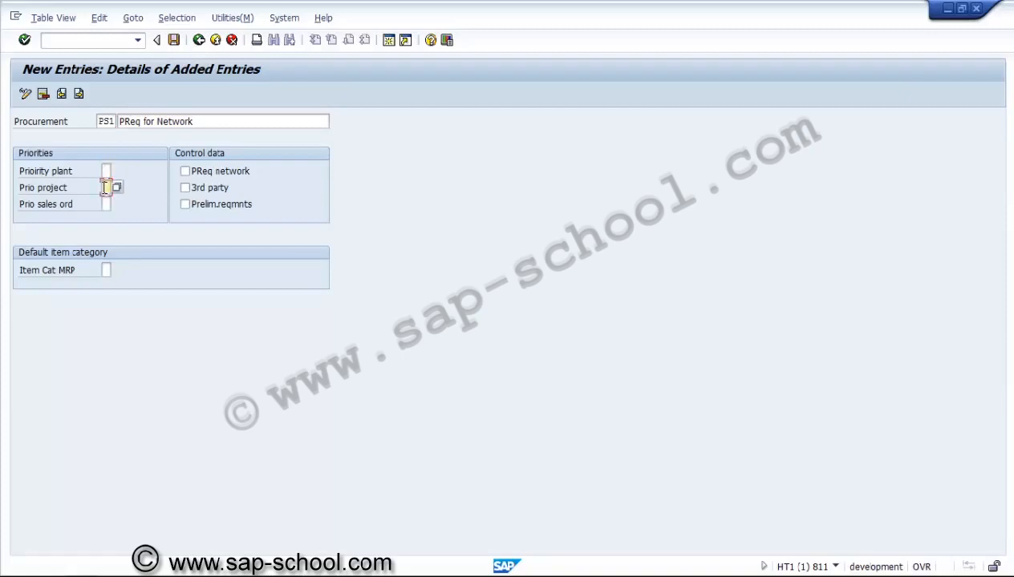
{"action": "type", "text": "1"}
{"action": "key", "text": "Up"}
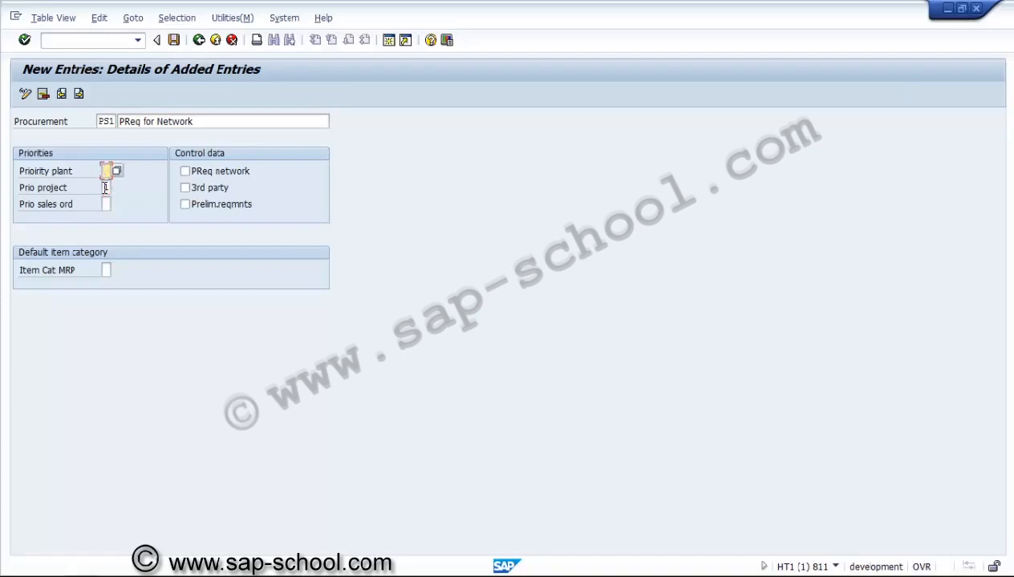
{"action": "type", "text": "2"}
{"action": "key", "text": "Down"}
{"action": "key", "text": "Down"}
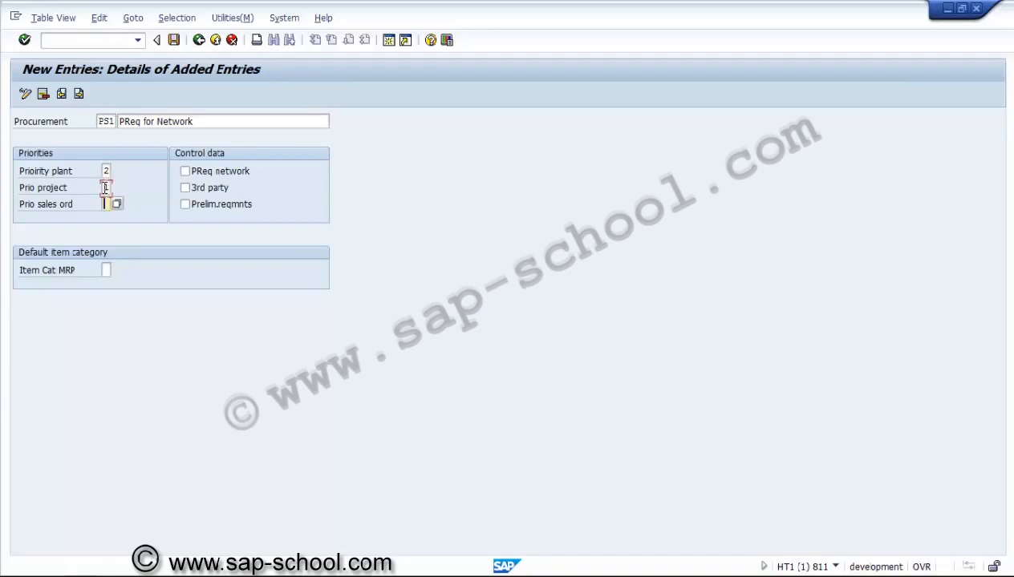
{"action": "type", "text": "3"}
{"action": "left_click", "coordinate": [215, 172]}
{"action": "left_click", "coordinate": [107, 270]}
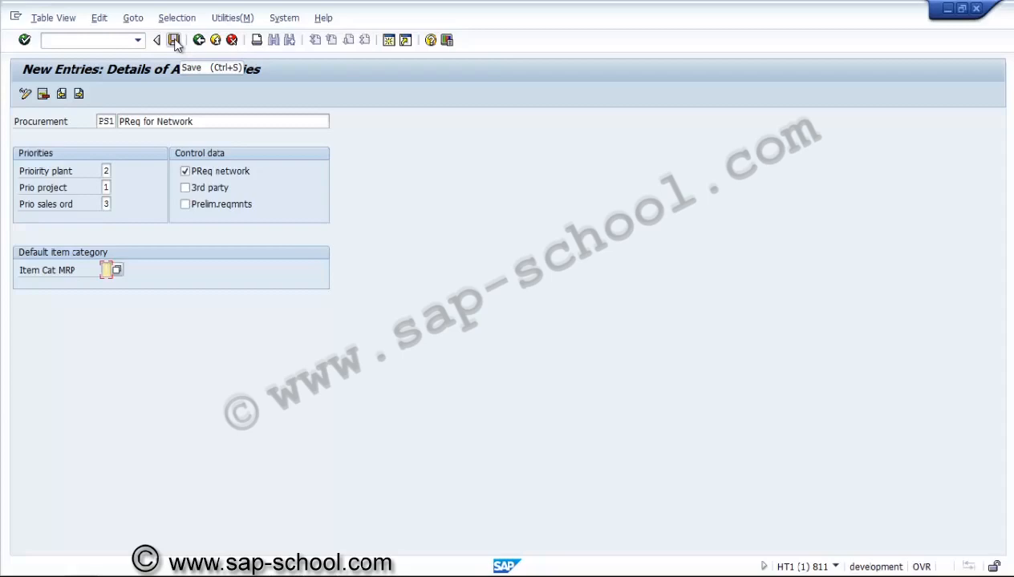
Step: Save procurement indicator PS1 in a new customizing request described as "PS - Procurement indicator"
{"action": "left_click", "coordinate": [174, 40]}
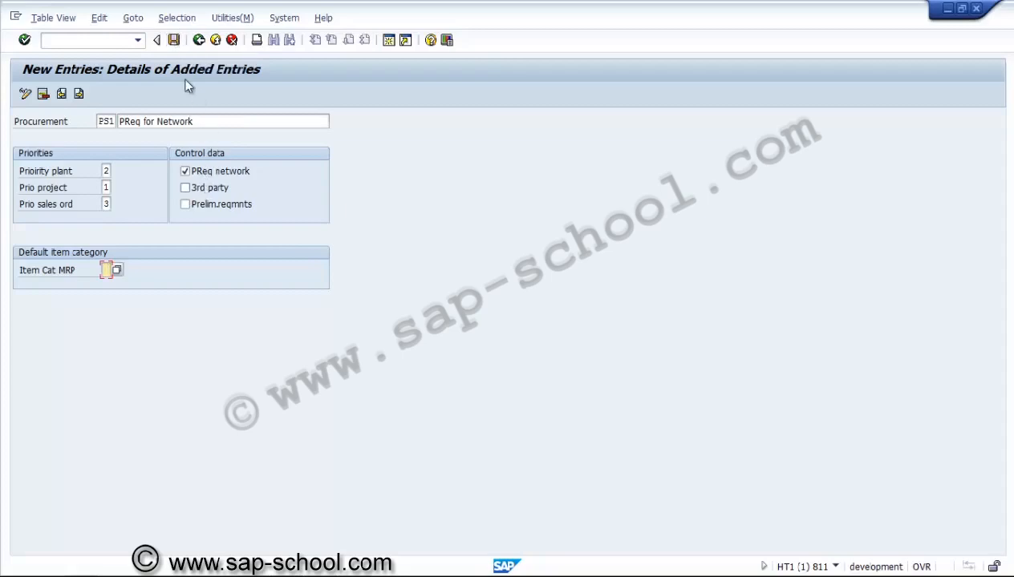
{"action": "left_click", "coordinate": [174, 41]}
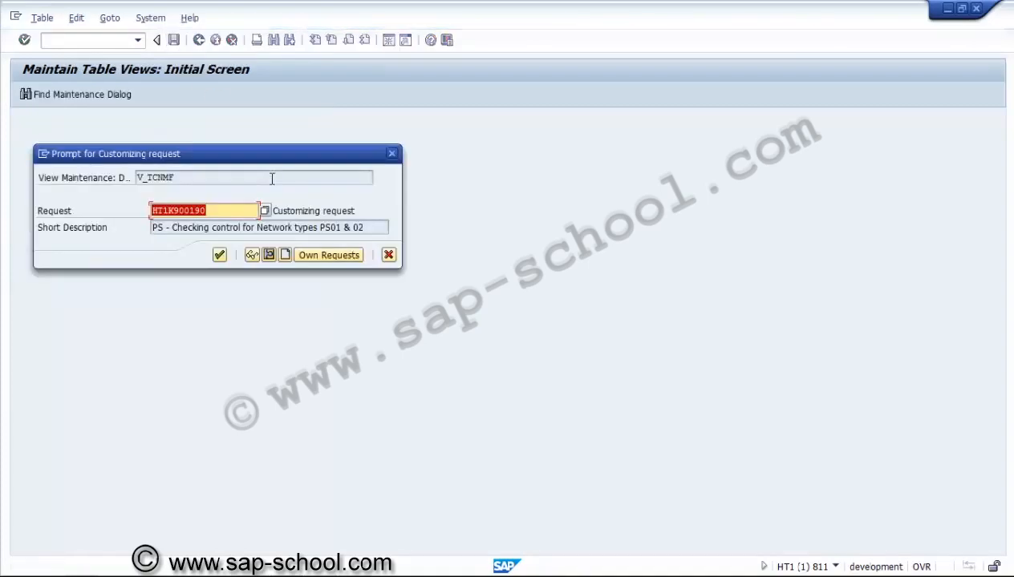
{"action": "left_click", "coordinate": [285, 255]}
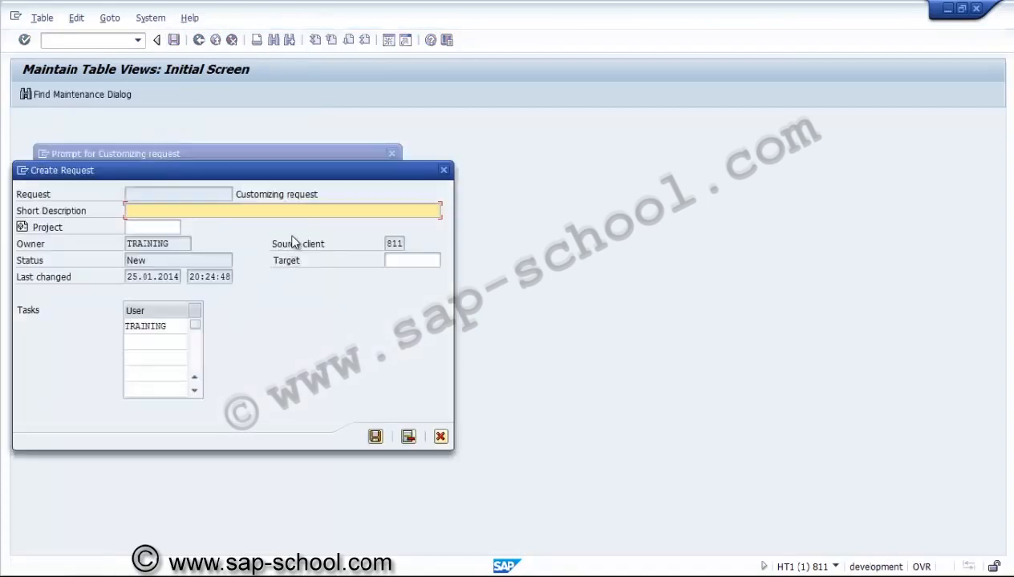
{"action": "type", "text": "PS"}
{"action": "type", "text": "Procurment"}
{"action": "key", "text": "BackSpace"}
{"action": "key", "text": "BackSpace"}
{"action": "key", "text": "BackSpace"}
{"action": "key", "text": "BackSpace"}
{"action": "key", "text": "BackSpace"}
{"action": "key", "text": "BackSpace"}
{"action": "type", "text": "rement indicator"}
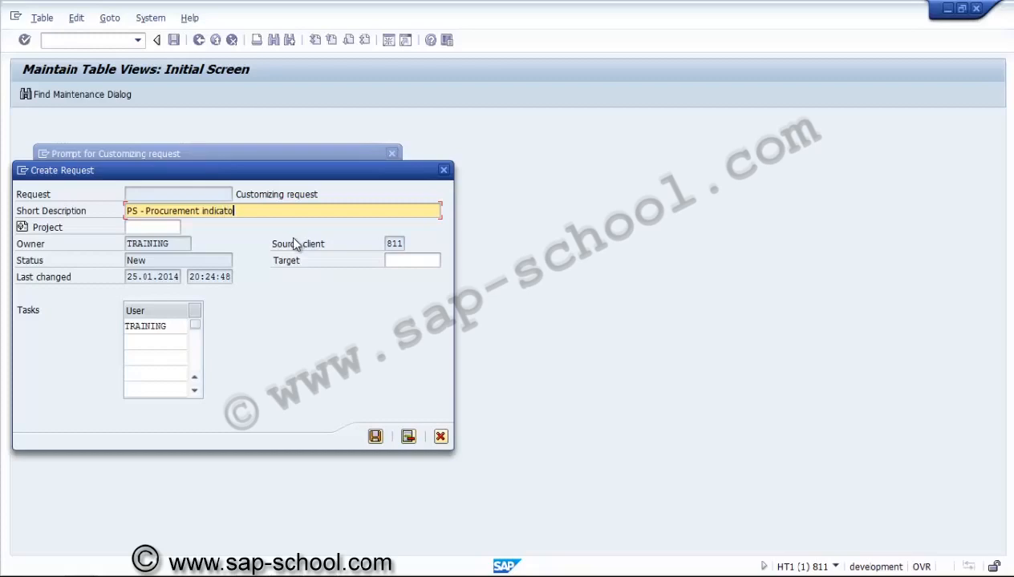
{"action": "left_click", "coordinate": [375, 437]}
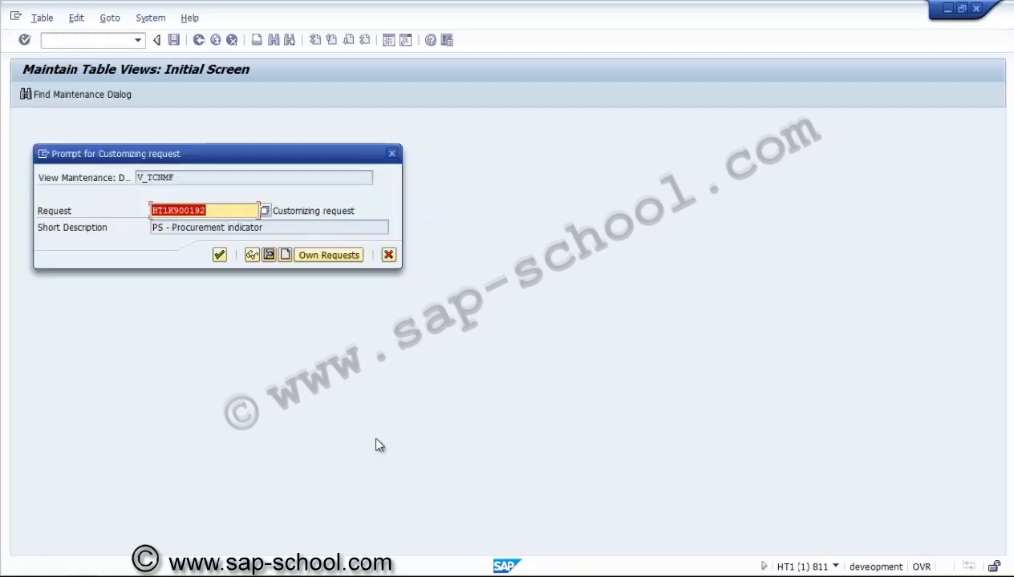
{"action": "left_click", "coordinate": [221, 261]}
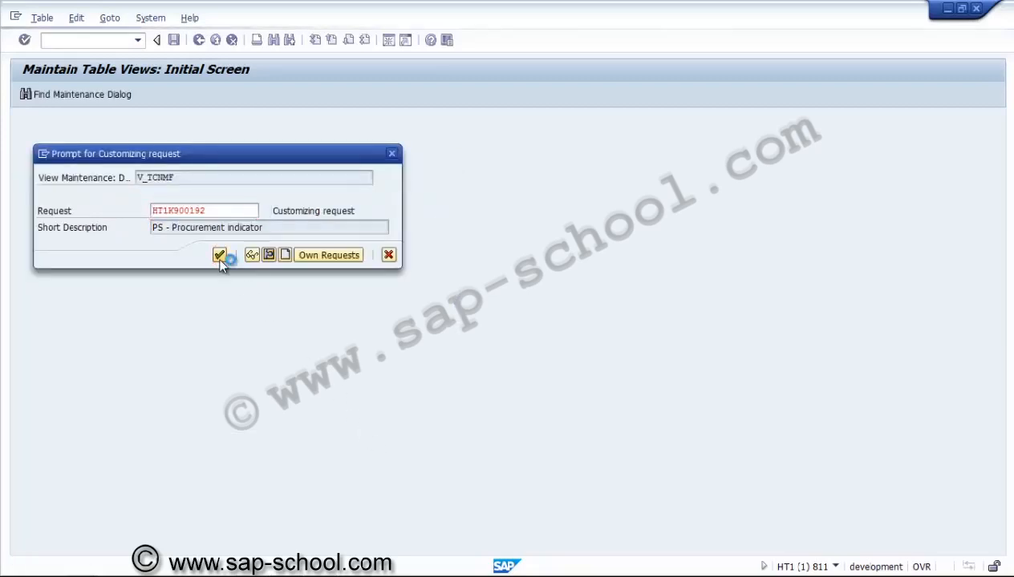
Step: Leave the Prelim.reqmnts option off and return from the procurement indicator to the IMG structure
{"action": "left_click", "coordinate": [186, 204]}
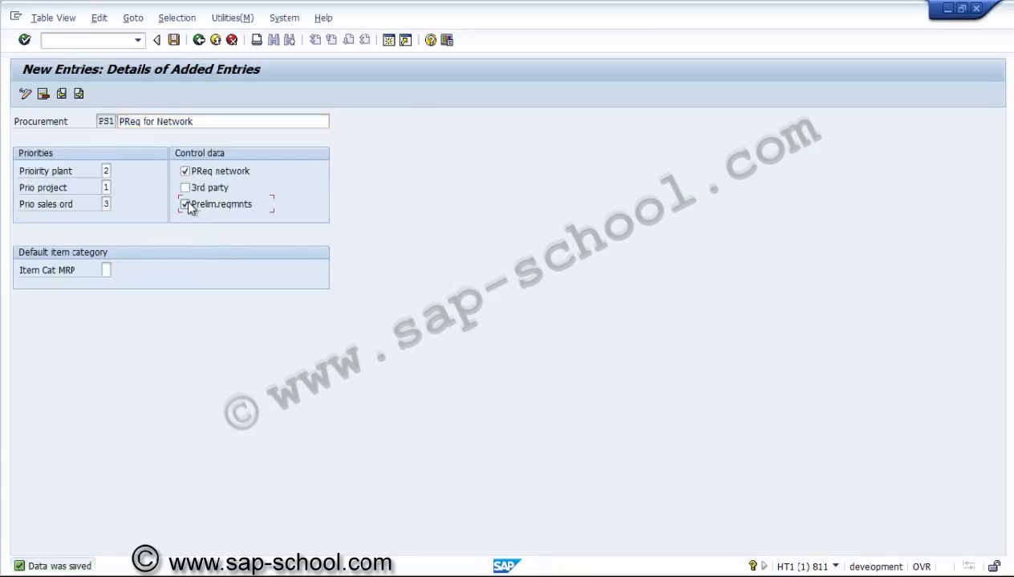
{"action": "left_click", "coordinate": [187, 205]}
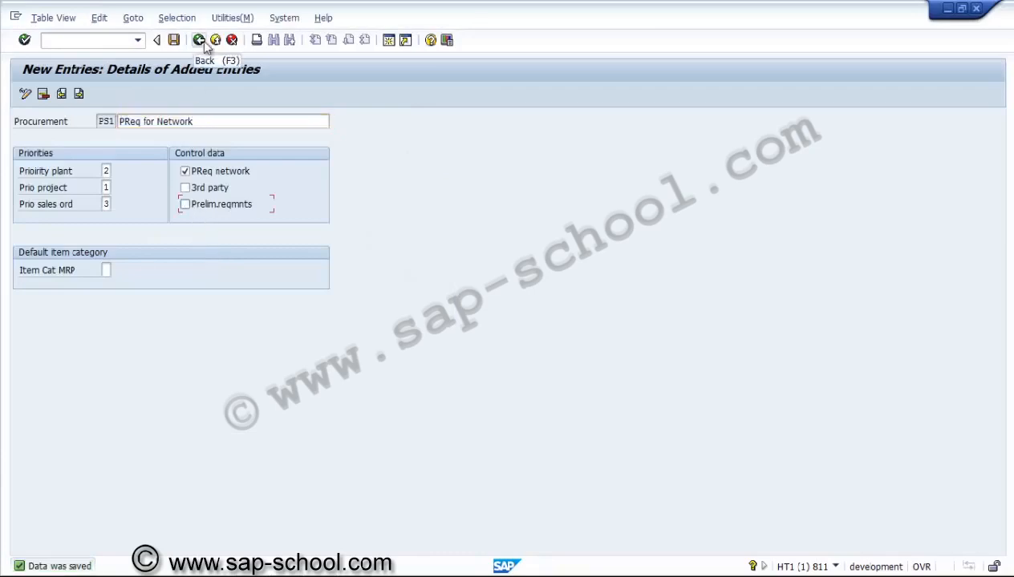
{"action": "left_click", "coordinate": [205, 46]}
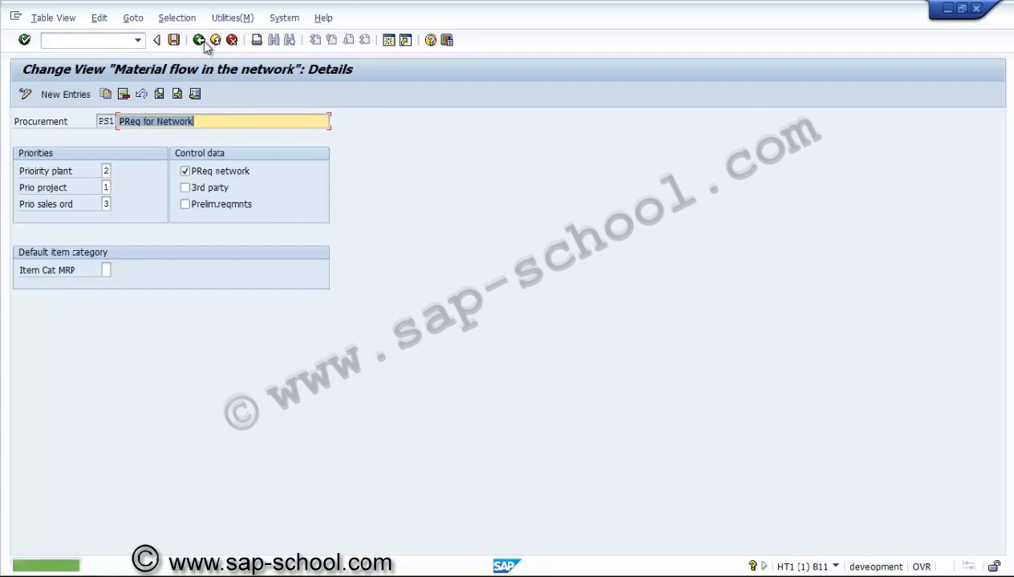
{"action": "left_click", "coordinate": [205, 46]}
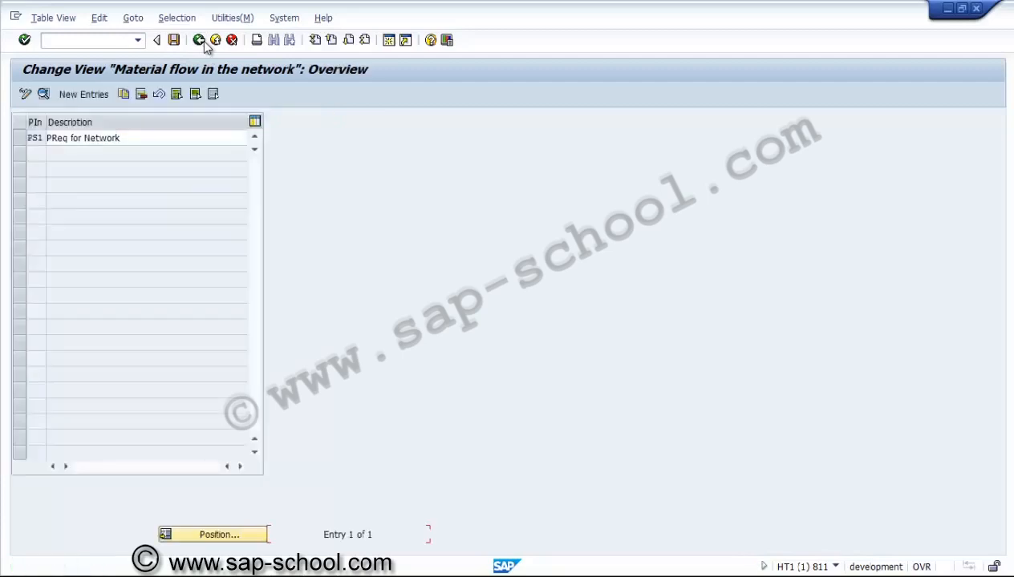
{"action": "left_click", "coordinate": [205, 46]}
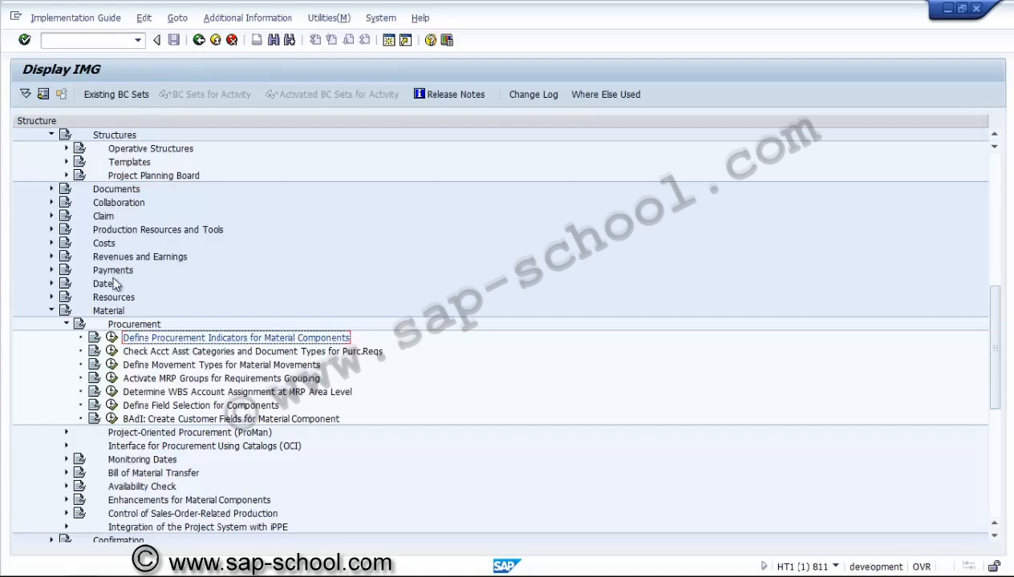
Step: Open Check Acct Asst Categories and Document Types for Purc.Reqs, try N as the general account assignment category, and restore F
{"action": "left_click", "coordinate": [111, 352]}
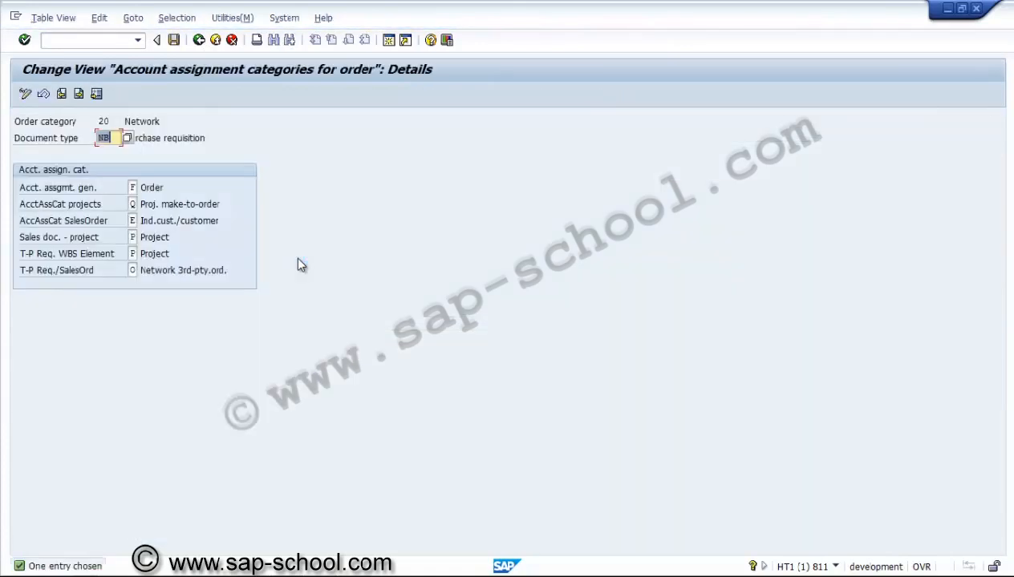
{"action": "left_click", "coordinate": [118, 141]}
{"action": "left_click", "coordinate": [134, 186]}
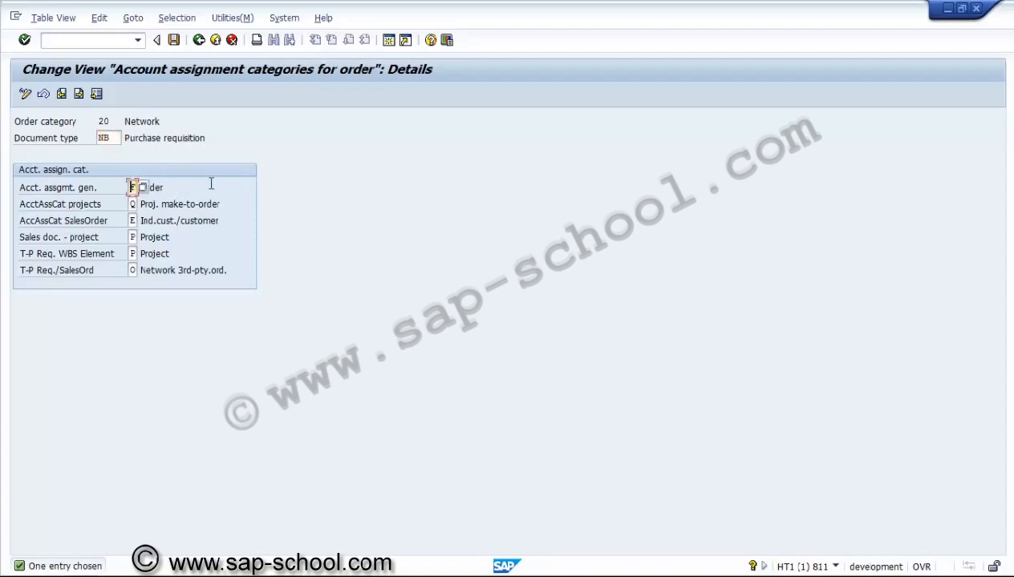
{"action": "left_click", "coordinate": [164, 222]}
{"action": "left_click", "coordinate": [150, 271]}
{"action": "left_click", "coordinate": [132, 186]}
{"action": "key", "text": "Delete"}
{"action": "type", "text": "N"}
{"action": "key", "text": "BackSpace"}
{"action": "type", "text": "F"}
Step: Skip the pending check on the network account assignment entry and leave the view for the IMG structure
{"action": "left_click", "coordinate": [200, 40]}
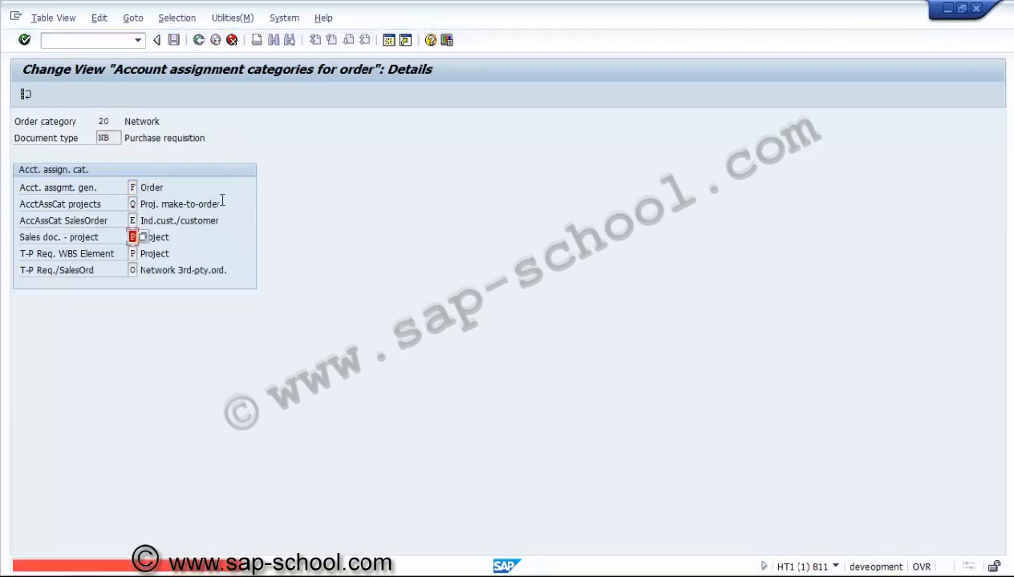
{"action": "left_click", "coordinate": [26, 96]}
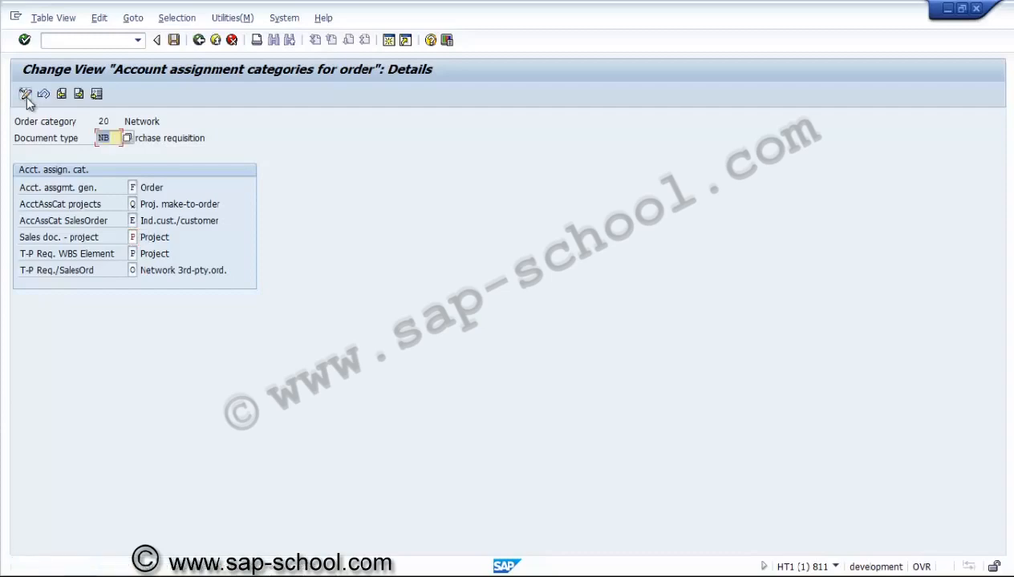
{"action": "left_click", "coordinate": [199, 40]}
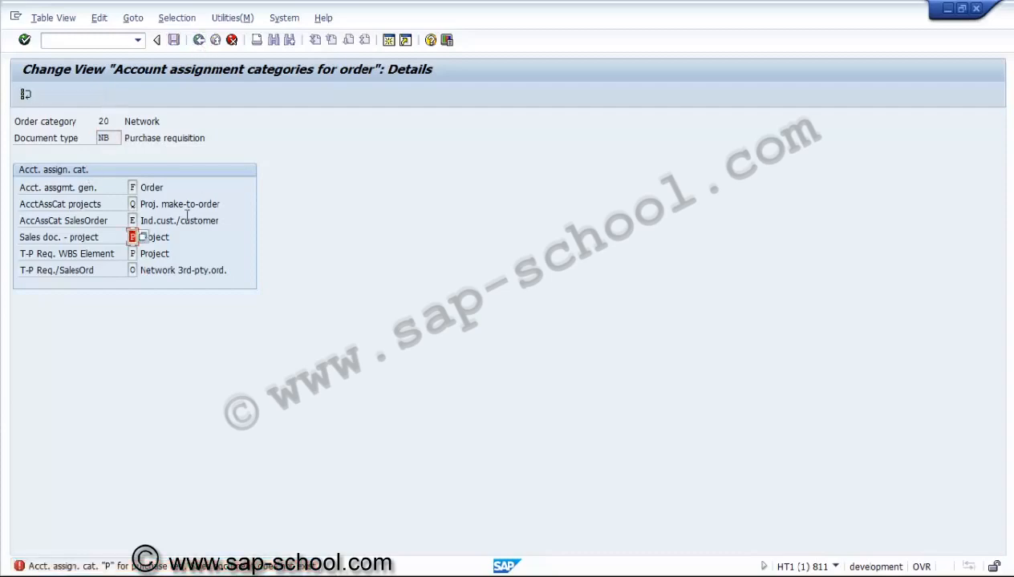
{"action": "left_click", "coordinate": [25, 93]}
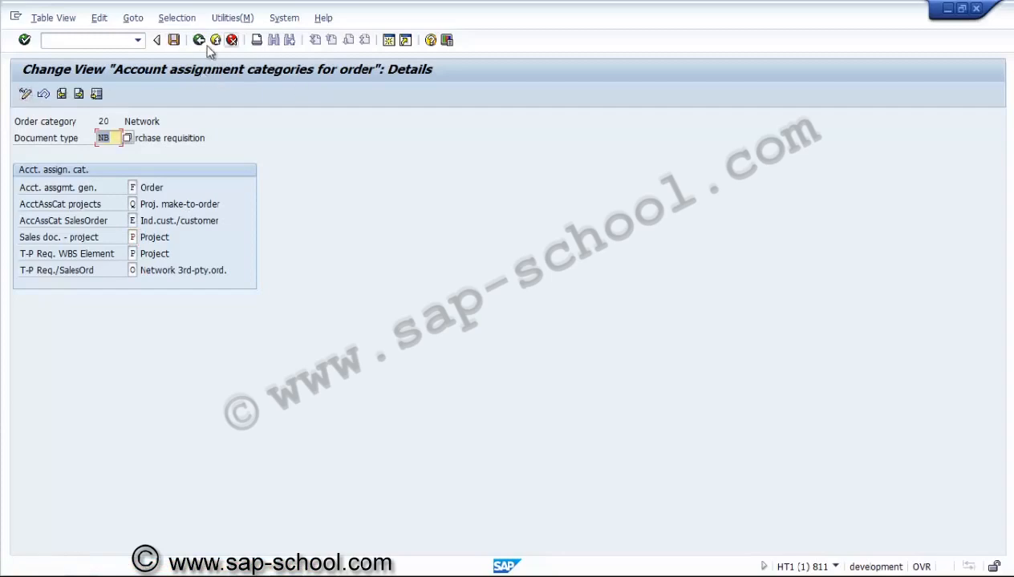
{"action": "left_click", "coordinate": [199, 40]}
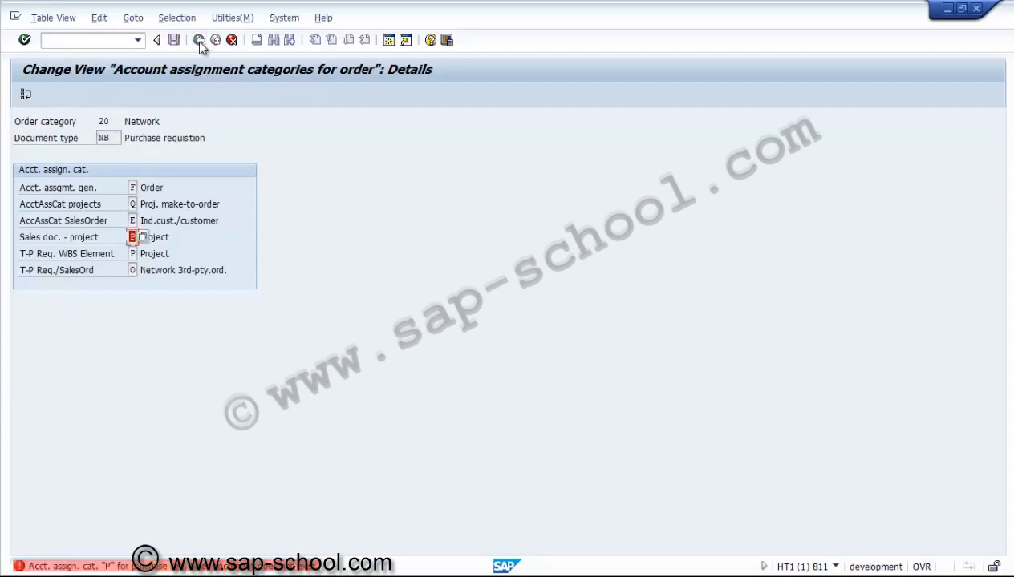
{"action": "left_click", "coordinate": [26, 93]}
{"action": "left_click", "coordinate": [232, 41]}
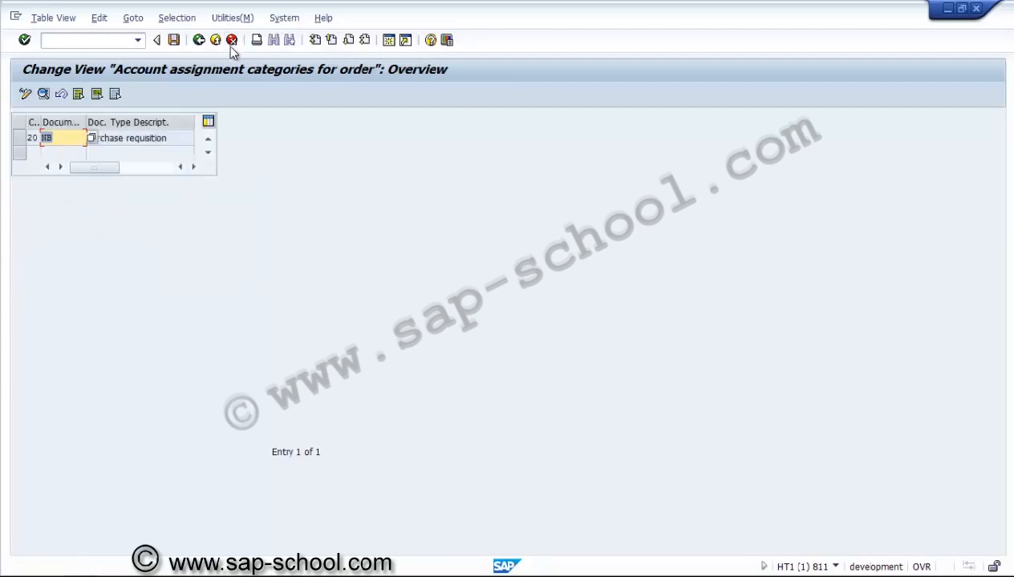
{"action": "left_click", "coordinate": [21, 141]}
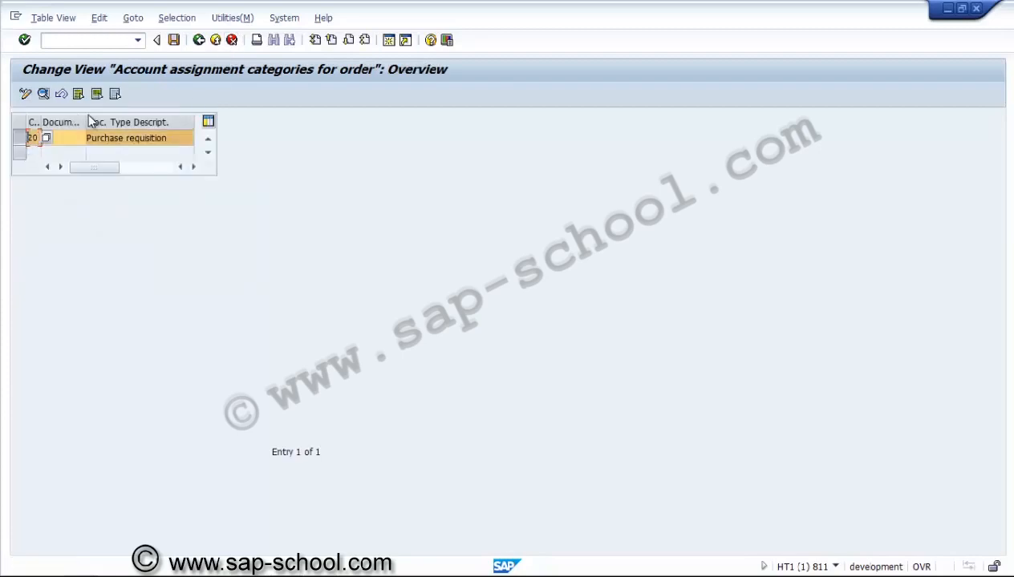
{"action": "left_click", "coordinate": [199, 40]}
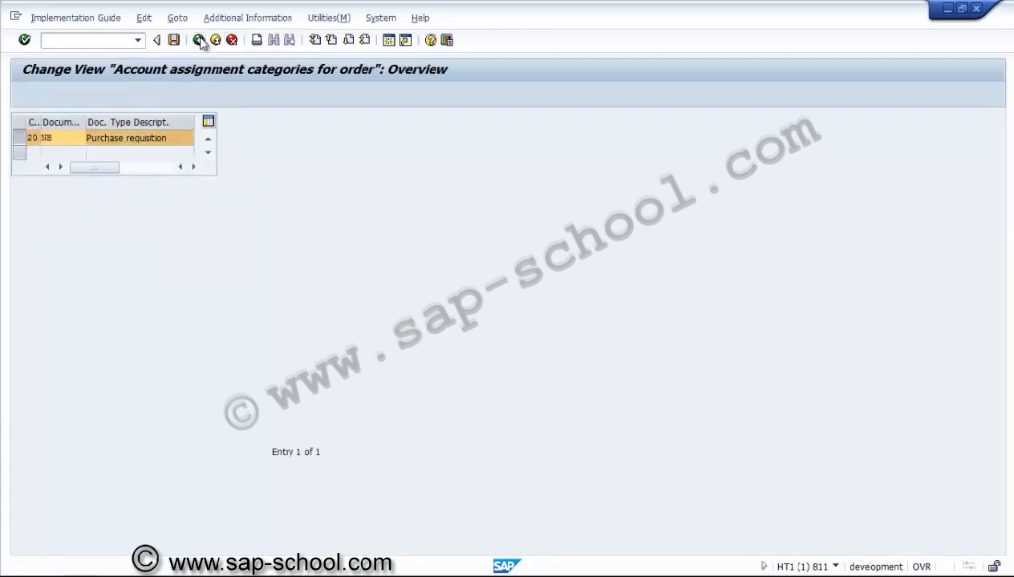
Step: Reopen the account assignment categories activity and set the document type to ZNB and the general account assignment category to N
{"action": "left_click", "coordinate": [111, 351]}
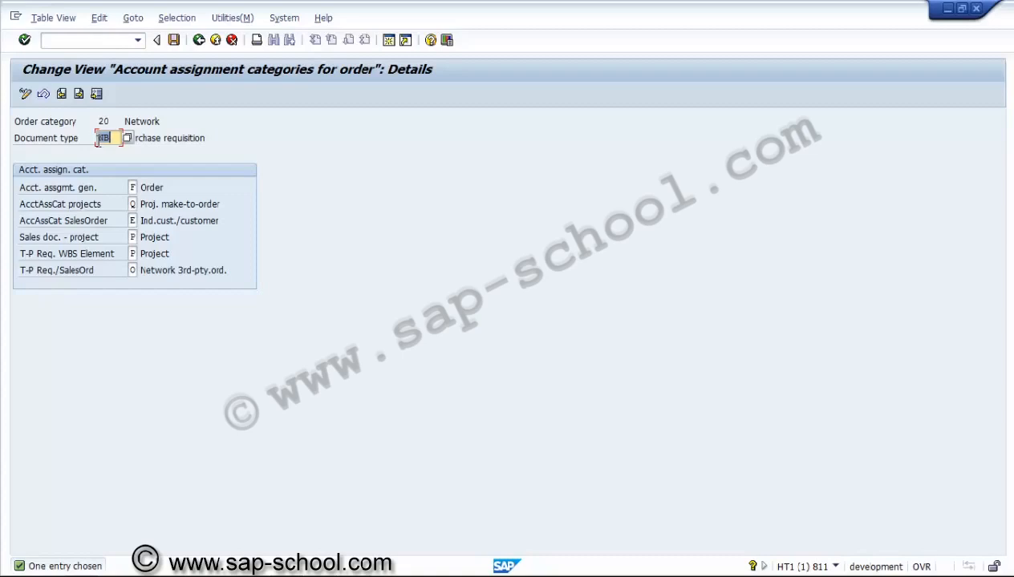
{"action": "key", "text": "Delete"}
{"action": "type", "text": "ZNB"}
{"action": "left_click", "coordinate": [132, 187]}
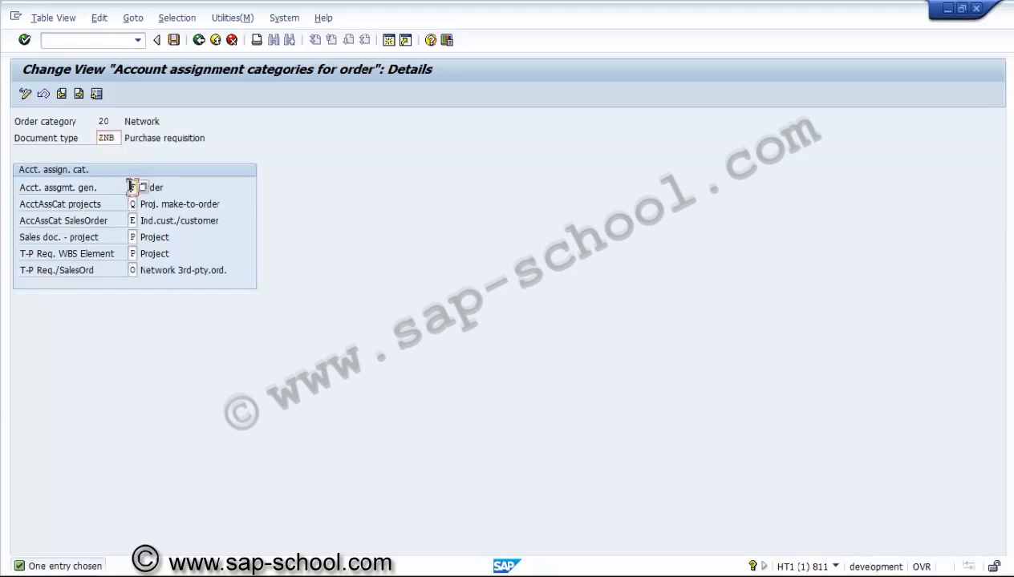
{"action": "type", "text": "N"}
Step: Enter account assignment category E for sales orders and choose D (Ind.cust/settlm.proj) for sales documents with a project
{"action": "left_click", "coordinate": [132, 220]}
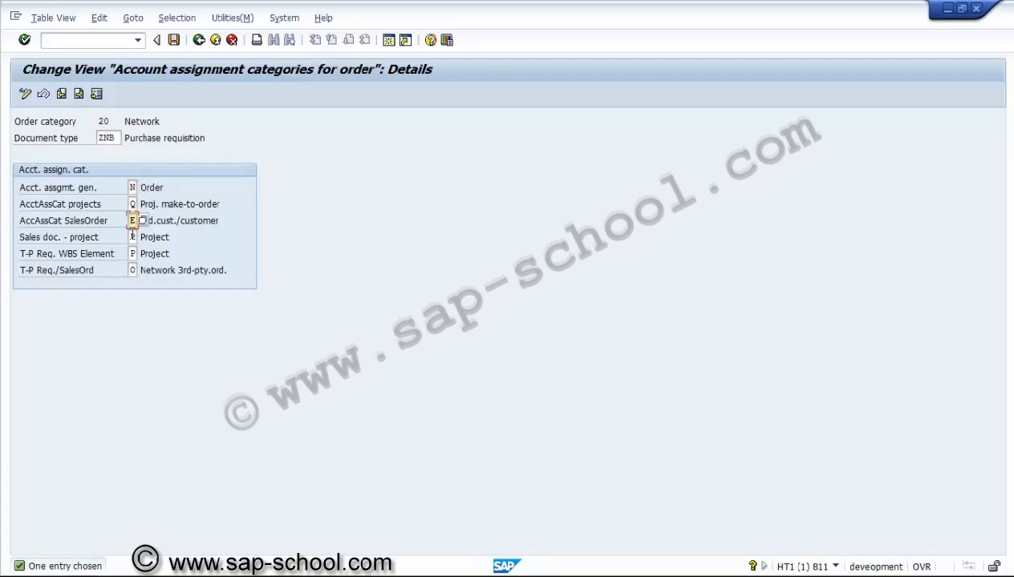
{"action": "type", "text": "F"}
{"action": "left_click", "coordinate": [132, 236]}
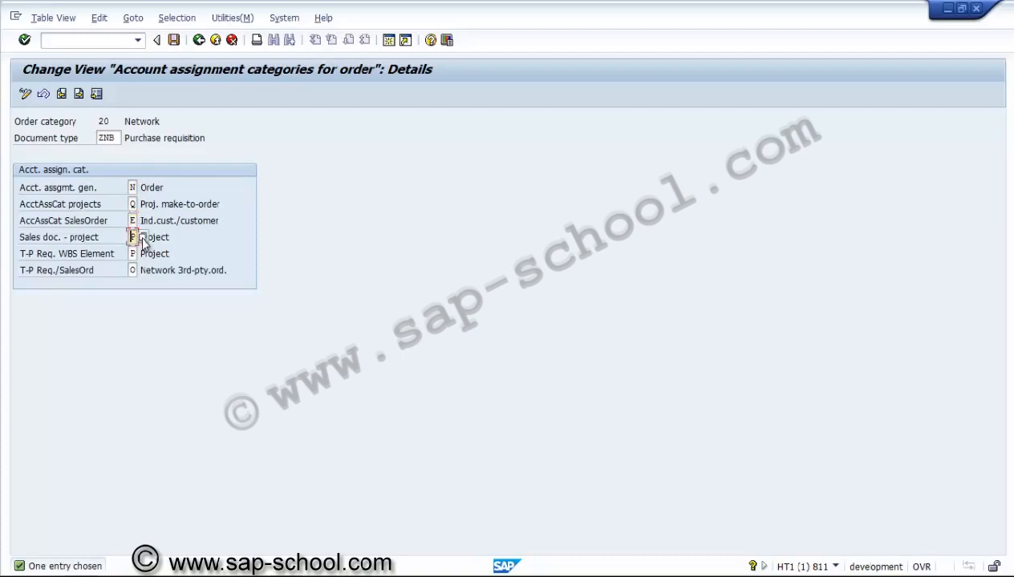
{"action": "type", "text": "P"}
{"action": "key", "text": "Return"}
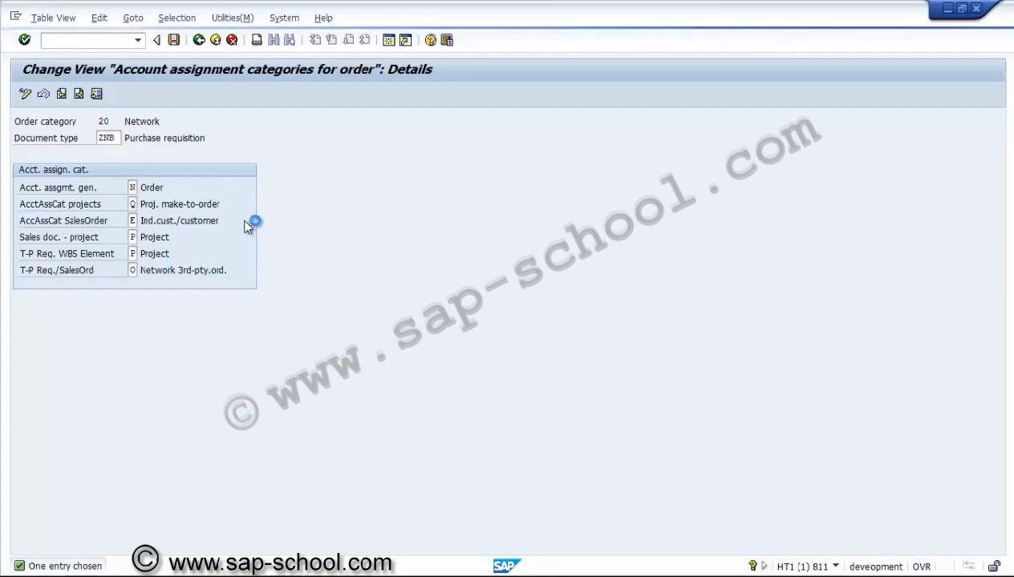
{"action": "key", "text": "F4"}
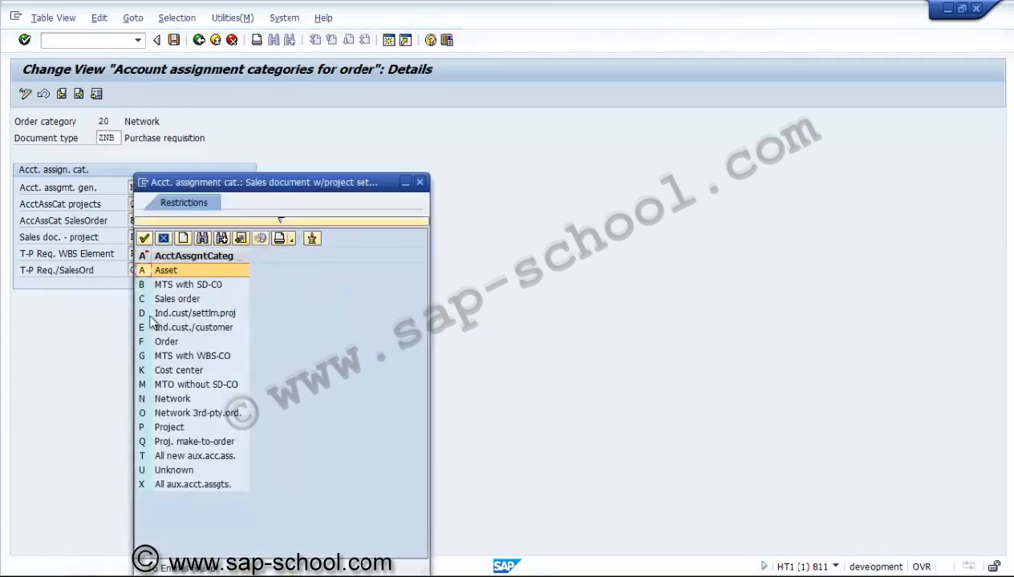
{"action": "double_click", "coordinate": [150, 314]}
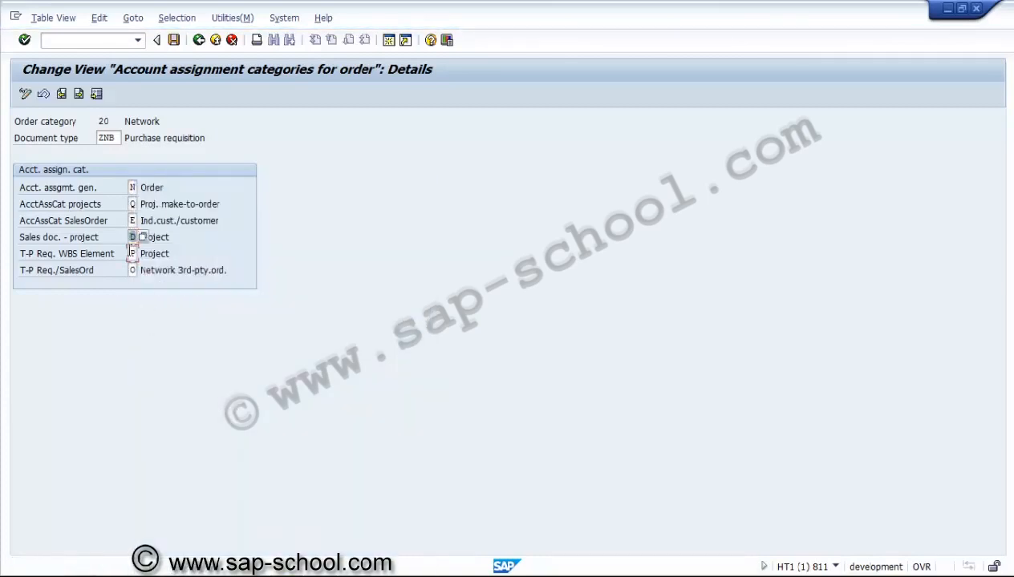
Step: Clear the third-party requisition categories for WBS element and sales order, and check the entry
{"action": "left_click", "coordinate": [132, 253]}
{"action": "key", "text": "Delete"}
{"action": "key", "text": "Tab"}
{"action": "key", "text": "Delete"}
{"action": "key", "text": "Return"}
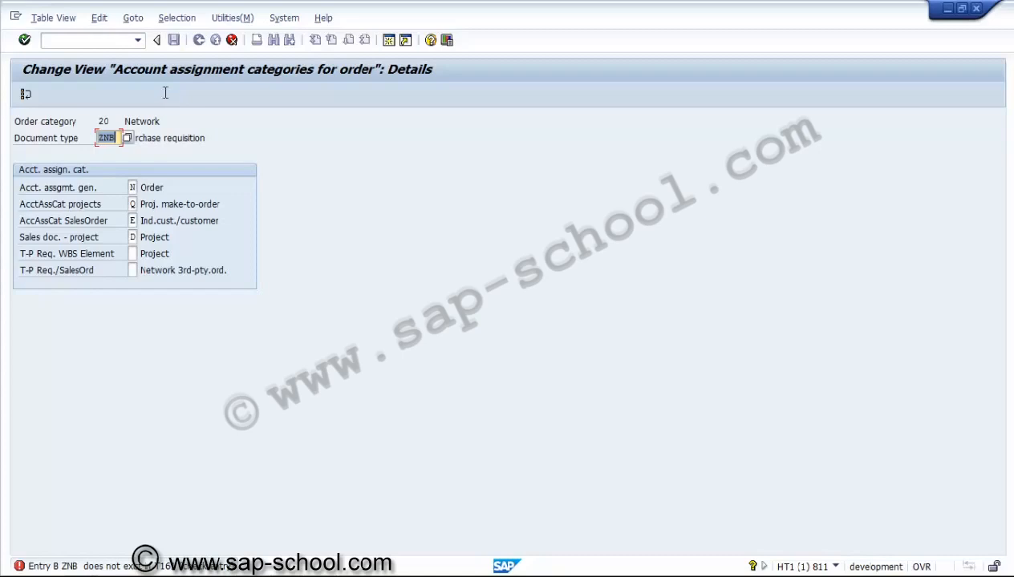
Step: Correct the document type for network orders to NB and check the entry
{"action": "left_click", "coordinate": [105, 138]}
{"action": "key", "text": "BackSpace"}
{"action": "key", "text": "Return"}
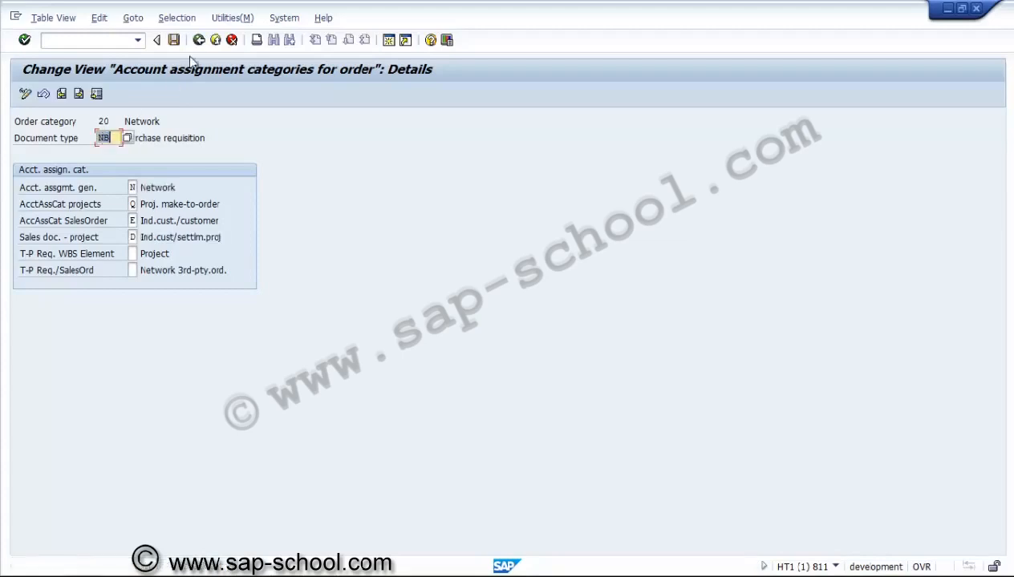
Step: Save the account assignment settings under a new customizing request described as "PS - Acct. assignment and doc type"
{"action": "left_click", "coordinate": [174, 39]}
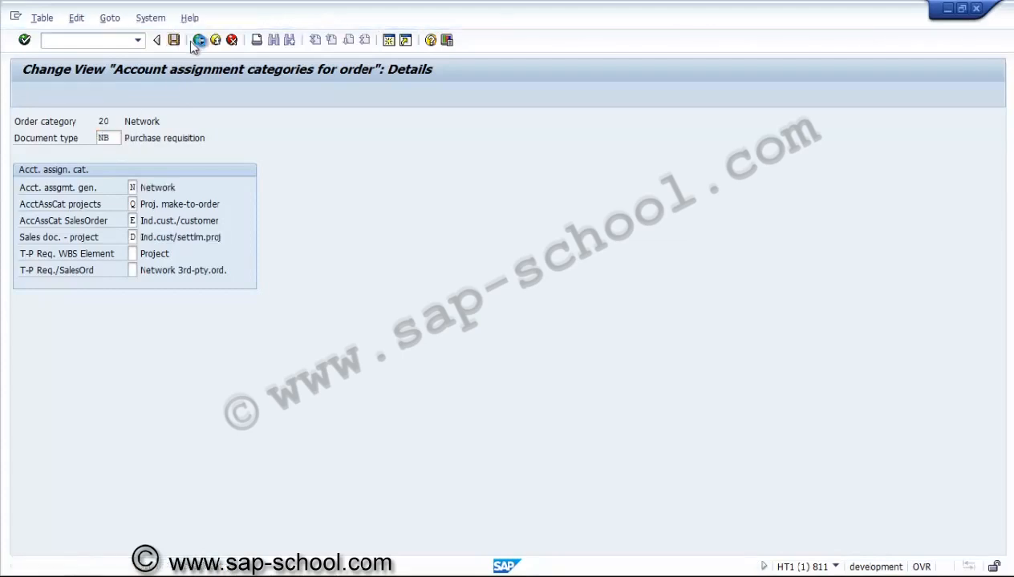
{"action": "left_click", "coordinate": [194, 42]}
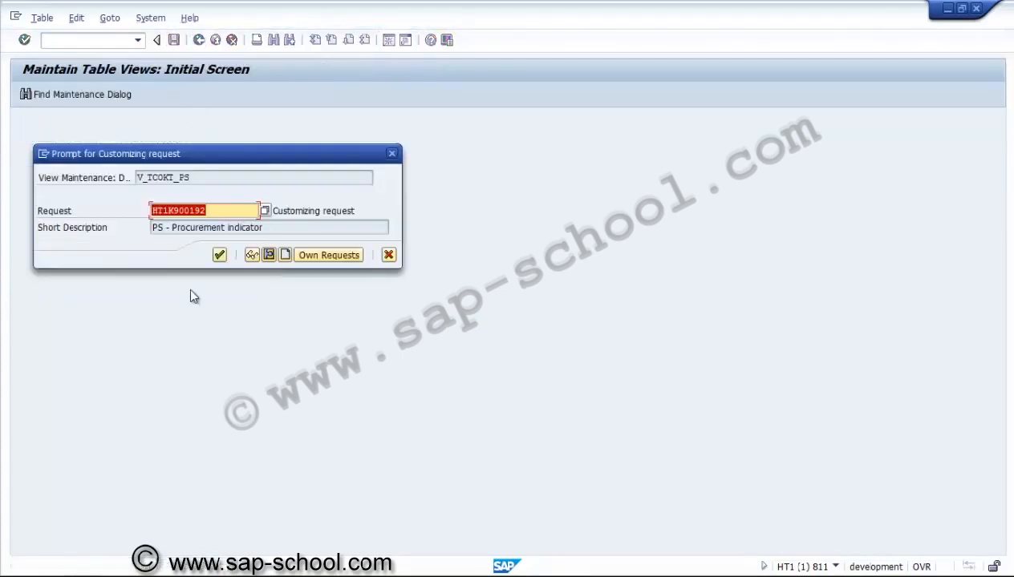
{"action": "left_click", "coordinate": [286, 255]}
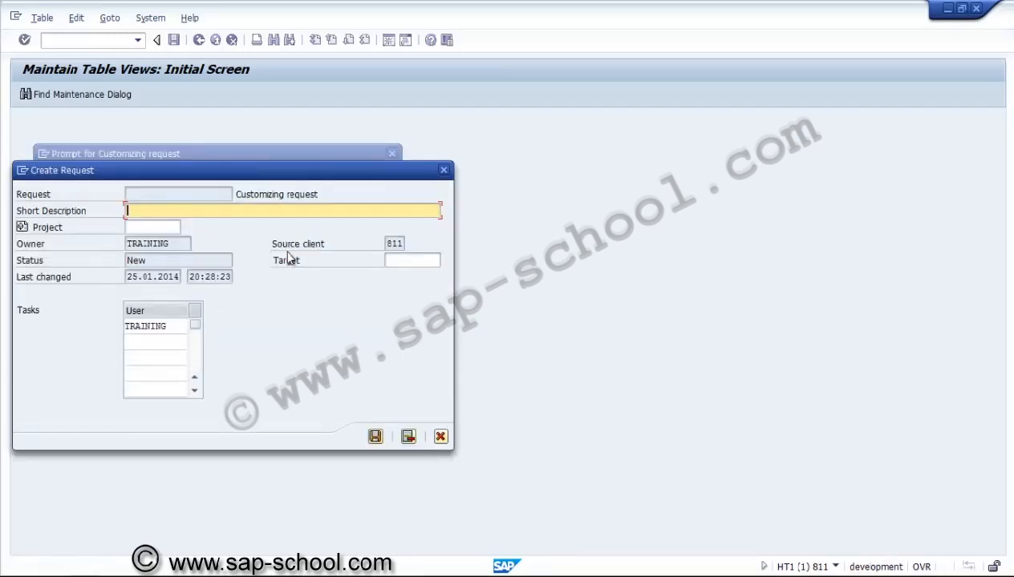
{"action": "type", "text": "PS - Acct. assignment "}
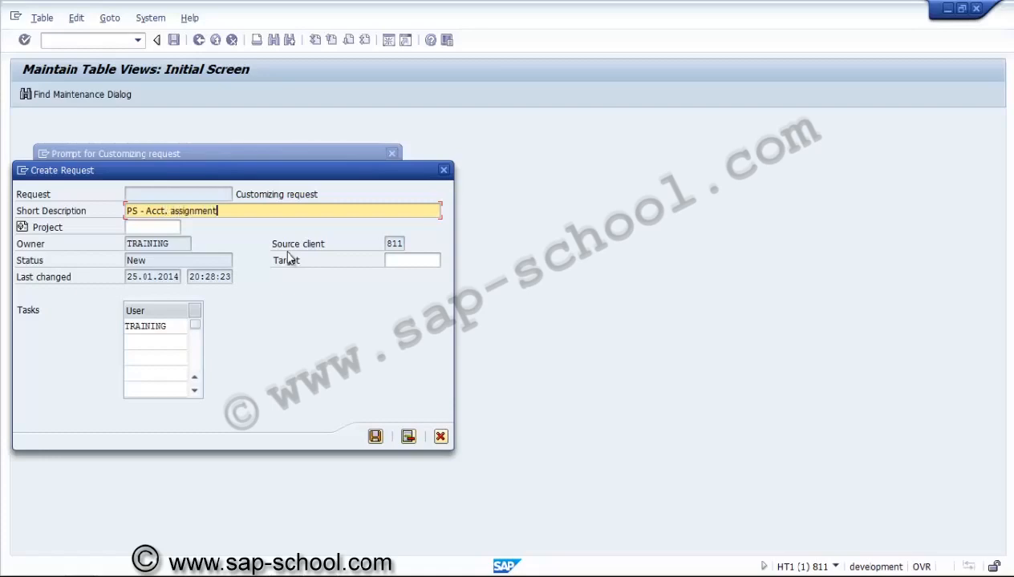
{"action": "type", "text": " and doc type"}
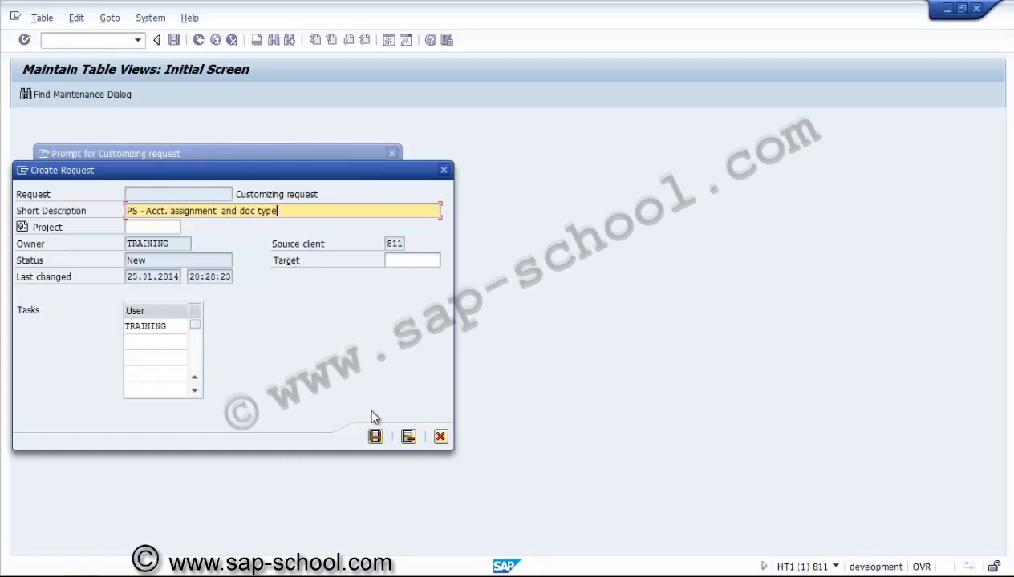
{"action": "left_click", "coordinate": [375, 439]}
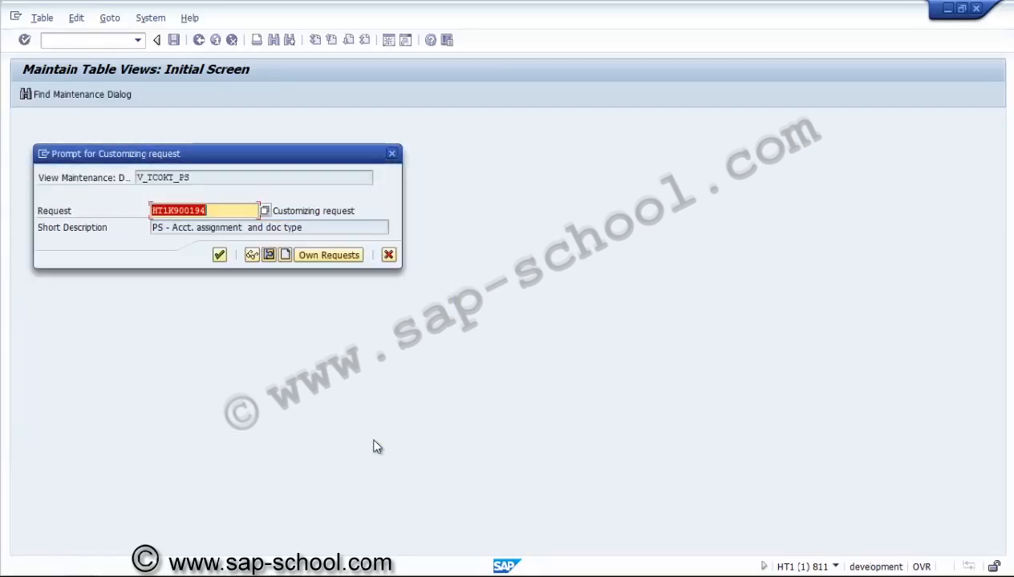
{"action": "key", "text": "Return"}
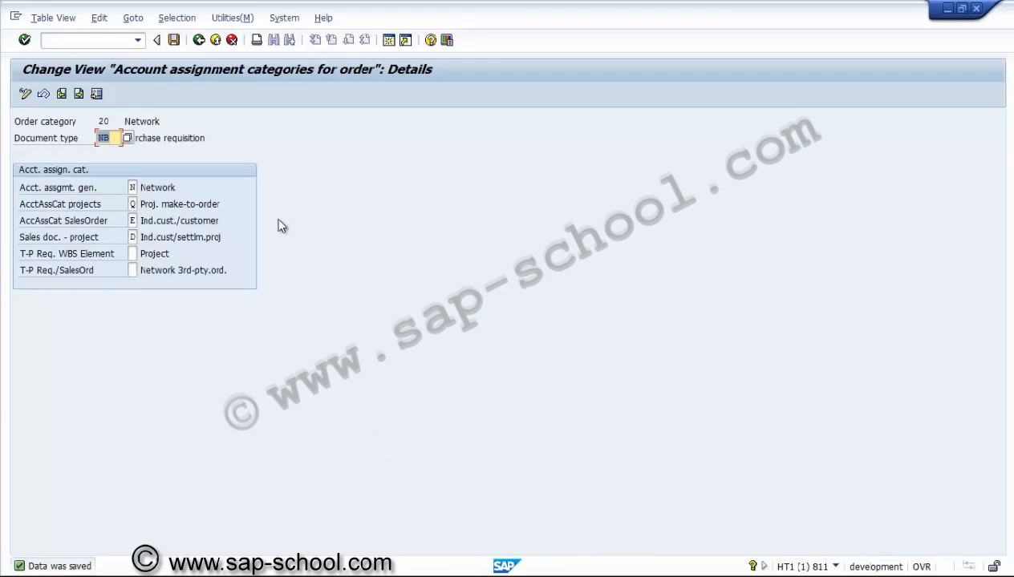
Step: Return to the implementation guide and open the Define Movement Types for Material Movements activity
{"action": "left_click", "coordinate": [201, 43]}
{"action": "left_click", "coordinate": [204, 45]}
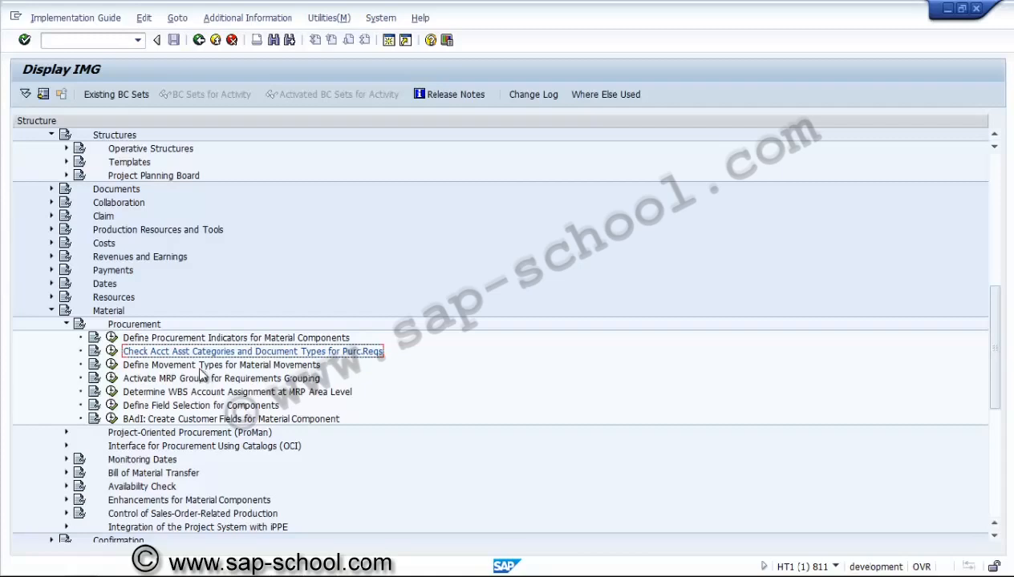
{"action": "left_click", "coordinate": [112, 364]}
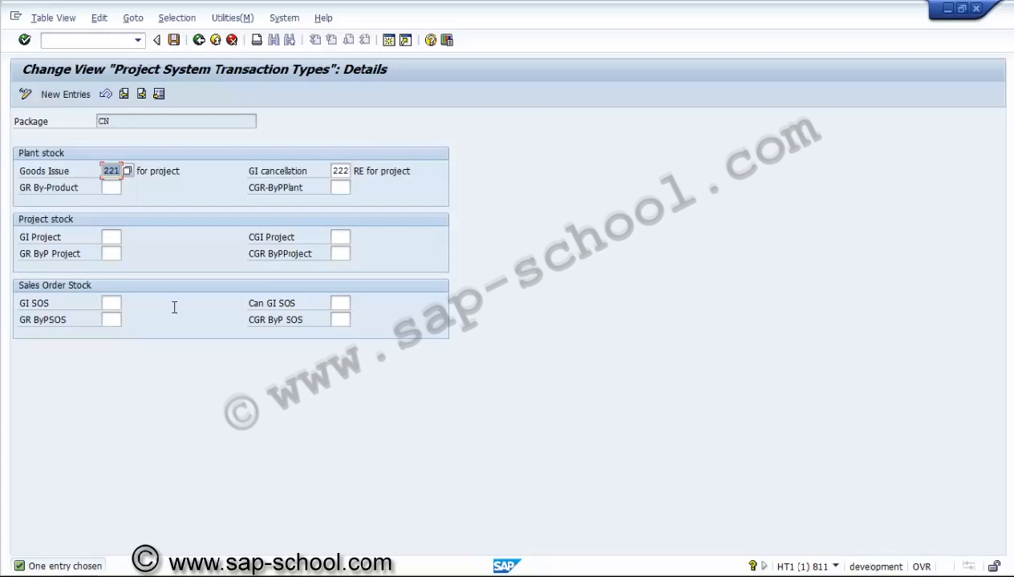
Step: Set the project stock goods issue to movement type 281 and its cancellation to 282
{"action": "left_click", "coordinate": [112, 237]}
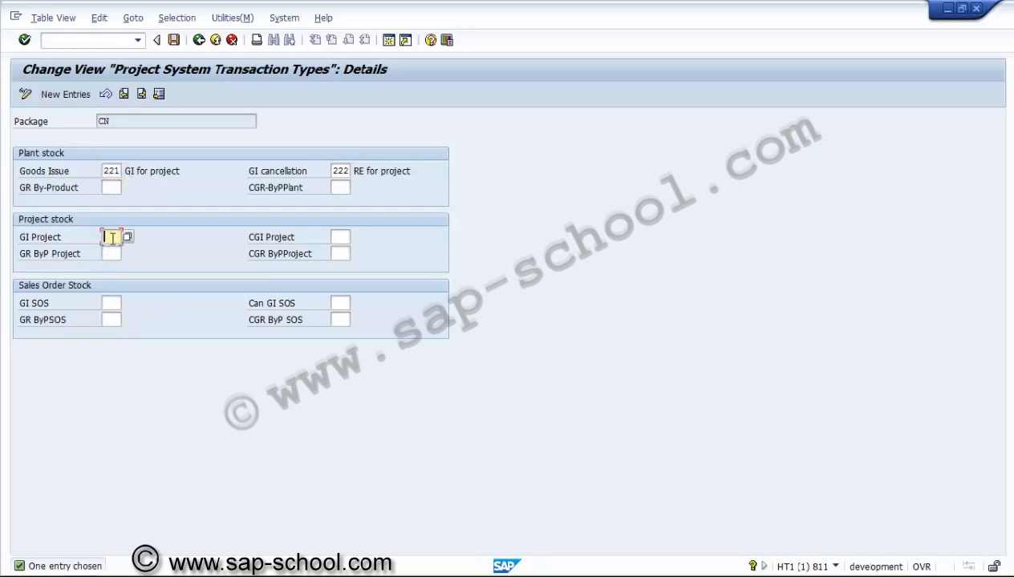
{"action": "type", "text": "251"}
{"action": "key", "text": "Tab"}
{"action": "type", "text": "25"}
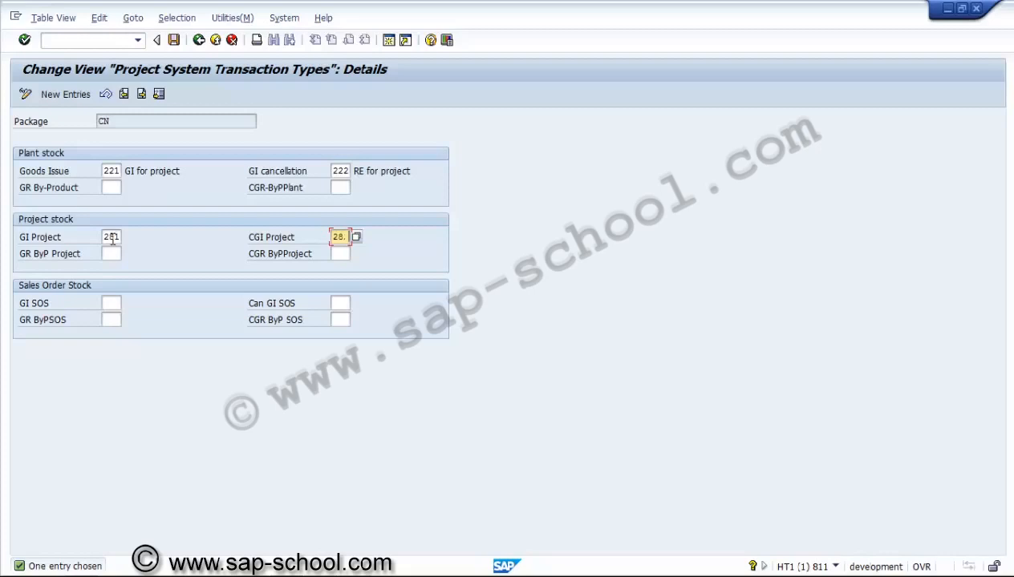
{"action": "type", "text": "2"}
Step: Look up the available movement types for the project stock goods issue and choose 281 (GI for network)
{"action": "left_click", "coordinate": [112, 238]}
{"action": "key", "text": "Return"}
{"action": "key", "text": "F4"}
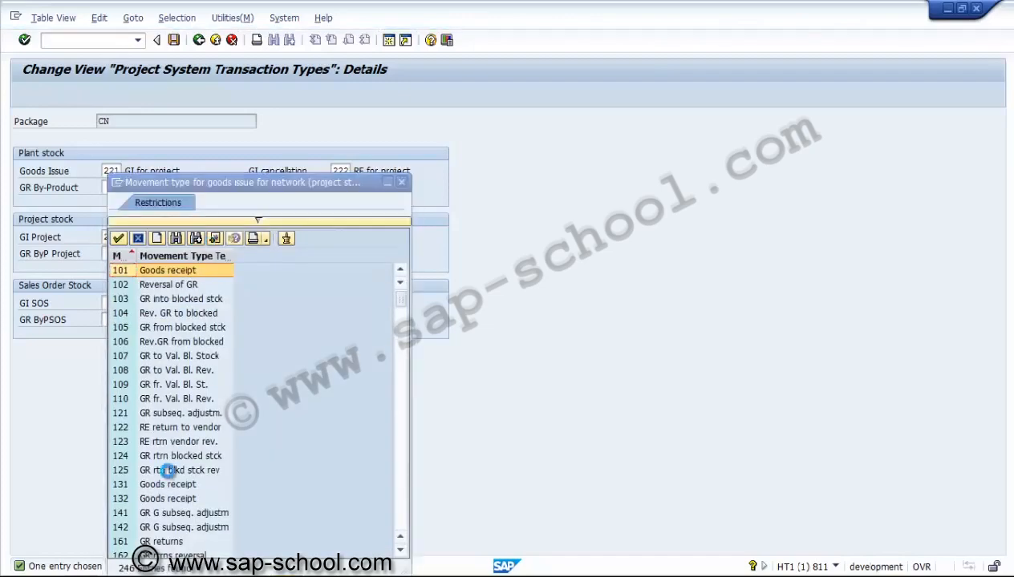
{"action": "left_click", "coordinate": [400, 502]}
{"action": "left_click", "coordinate": [401, 502]}
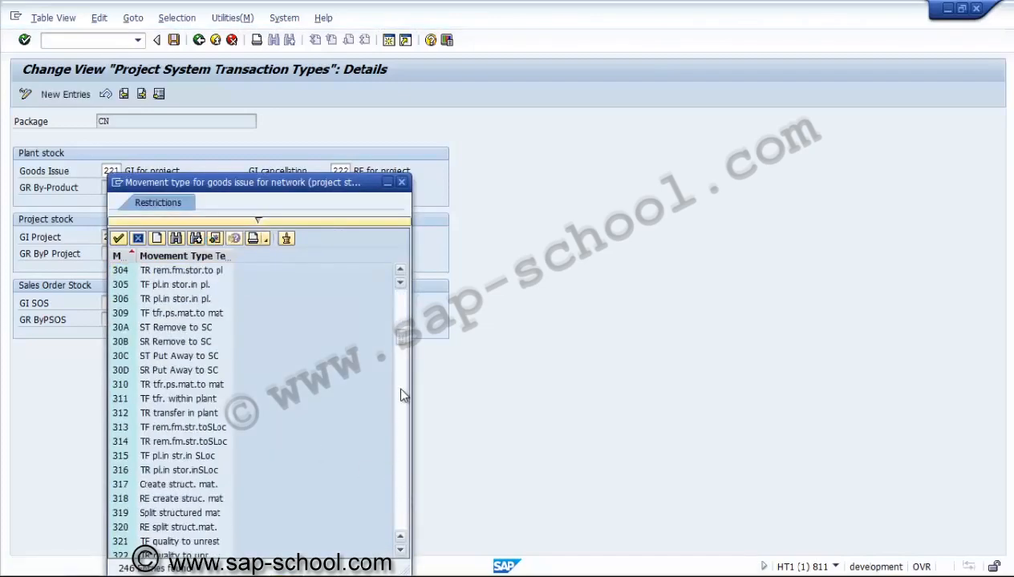
{"action": "left_click", "coordinate": [397, 296]}
{"action": "left_click", "coordinate": [160, 457]}
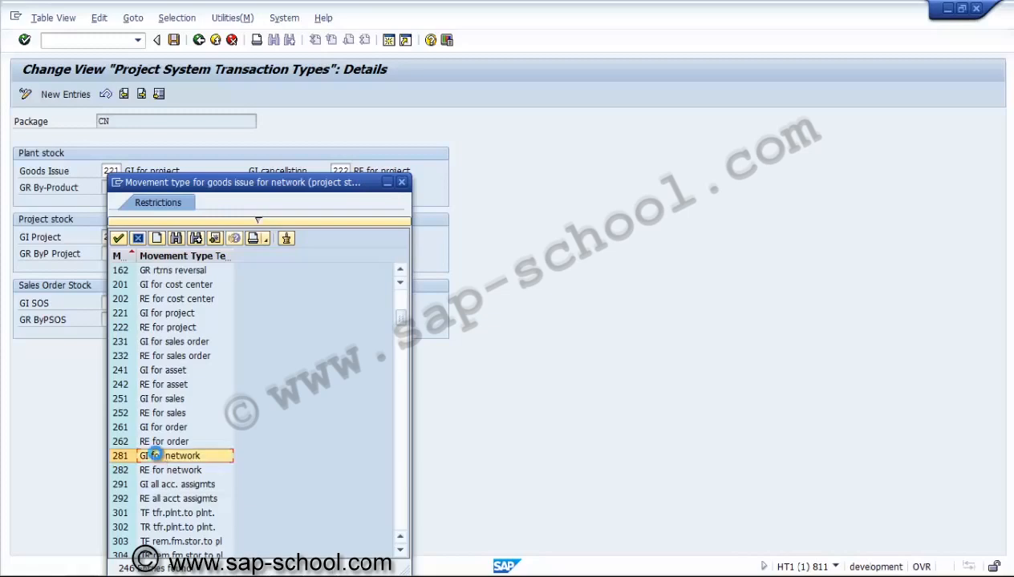
{"action": "double_click", "coordinate": [157, 457]}
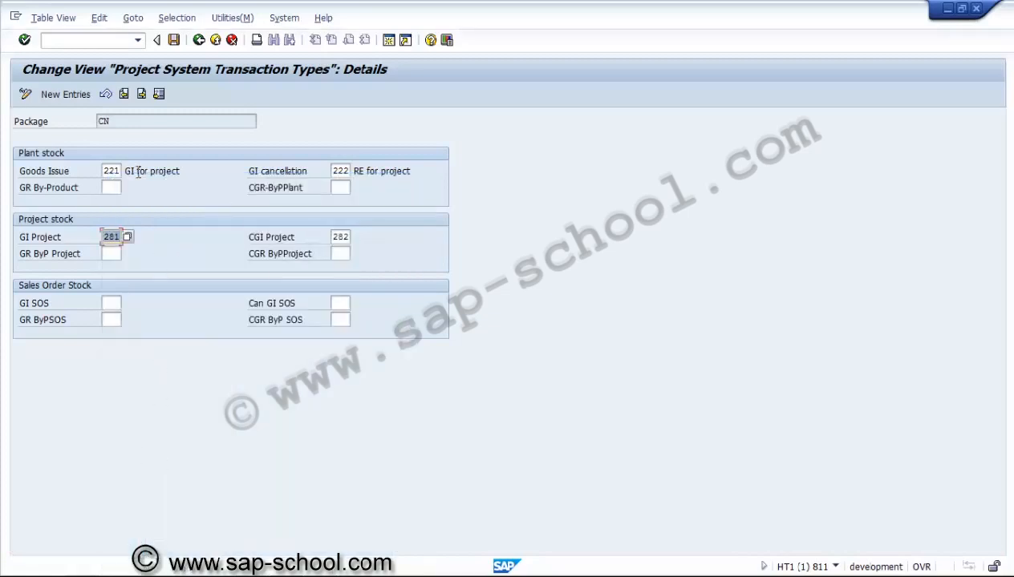
Step: Change the plant stock goods issue to movement type 281 and the goods issue cancellation to 282
{"action": "left_click", "coordinate": [109, 170]}
{"action": "type", "text": "8"}
{"action": "type", "text": "8"}
{"action": "key", "text": "Tab"}
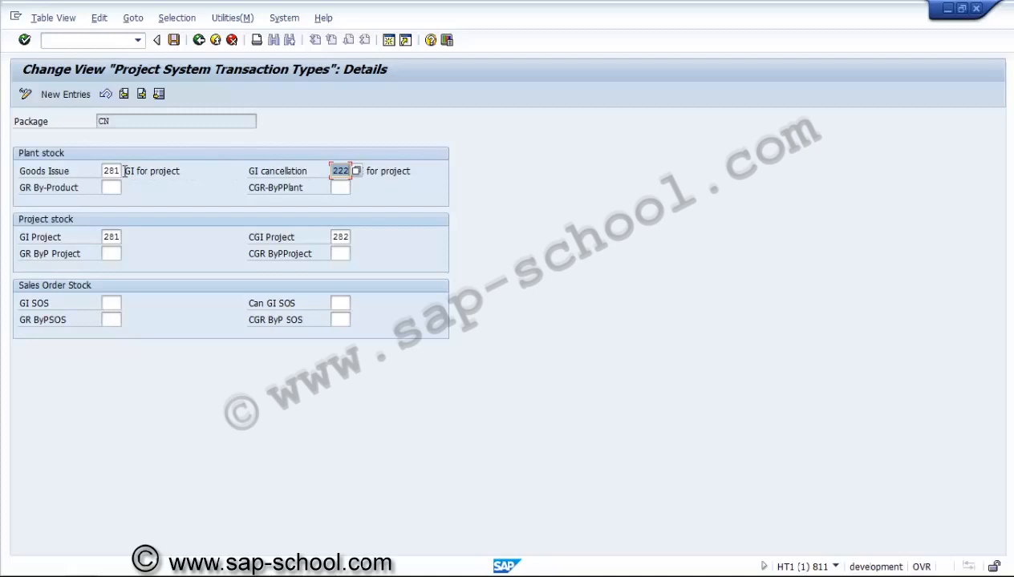
{"action": "key", "text": "Home"}
{"action": "key", "text": "Right"}
{"action": "type", "text": "8"}
{"action": "left_click", "coordinate": [110, 187]}
{"action": "key", "text": "Return"}
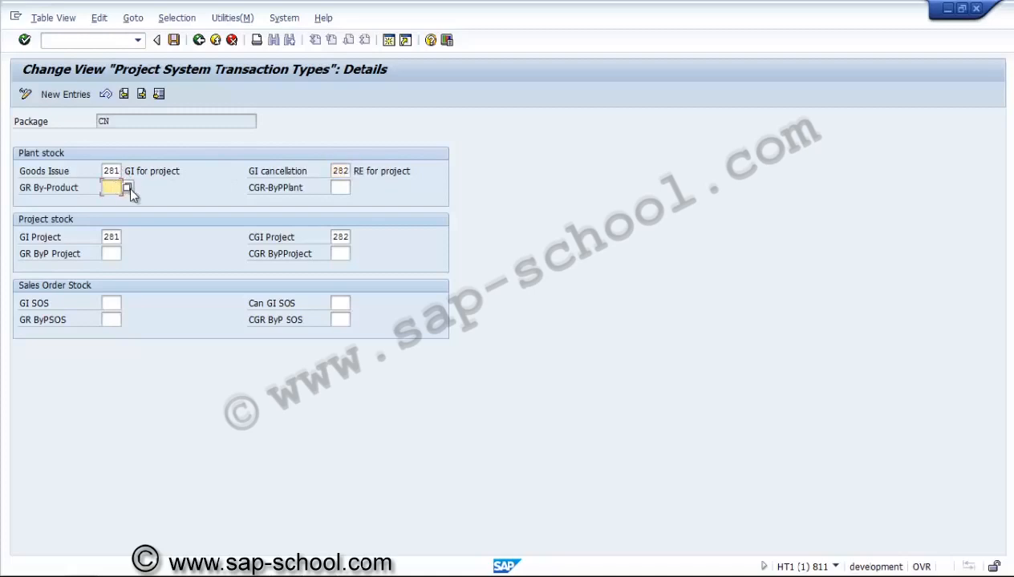
Step: Choose movement type 581 (GI by-prod. network) for the plant stock by-product receipt and enter 582 for its cancellation
{"action": "key", "text": "F4"}
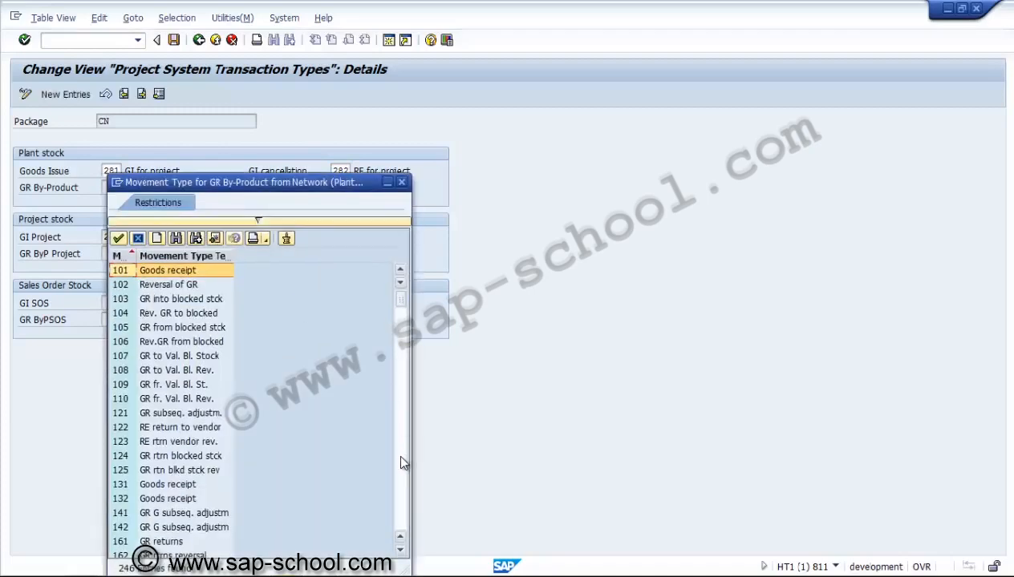
{"action": "left_click", "coordinate": [401, 464]}
{"action": "left_click", "coordinate": [402, 464]}
{"action": "left_click", "coordinate": [402, 463]}
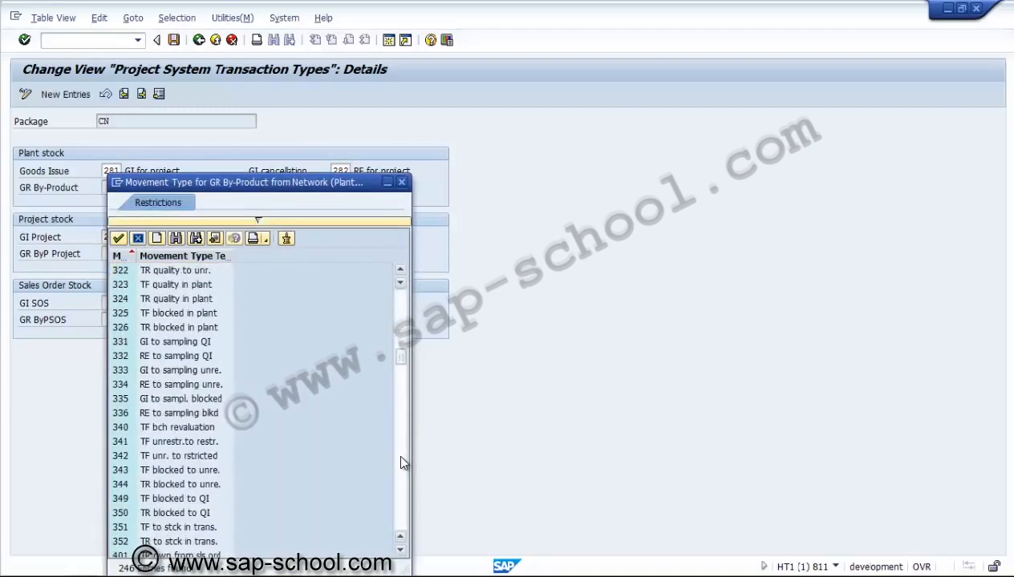
{"action": "left_click", "coordinate": [403, 464]}
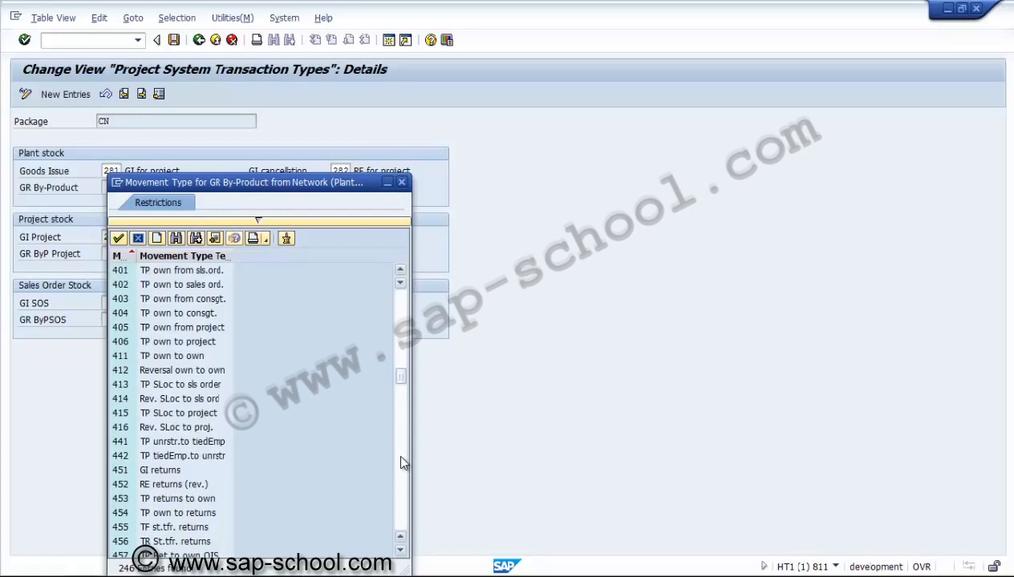
{"action": "left_click", "coordinate": [402, 464]}
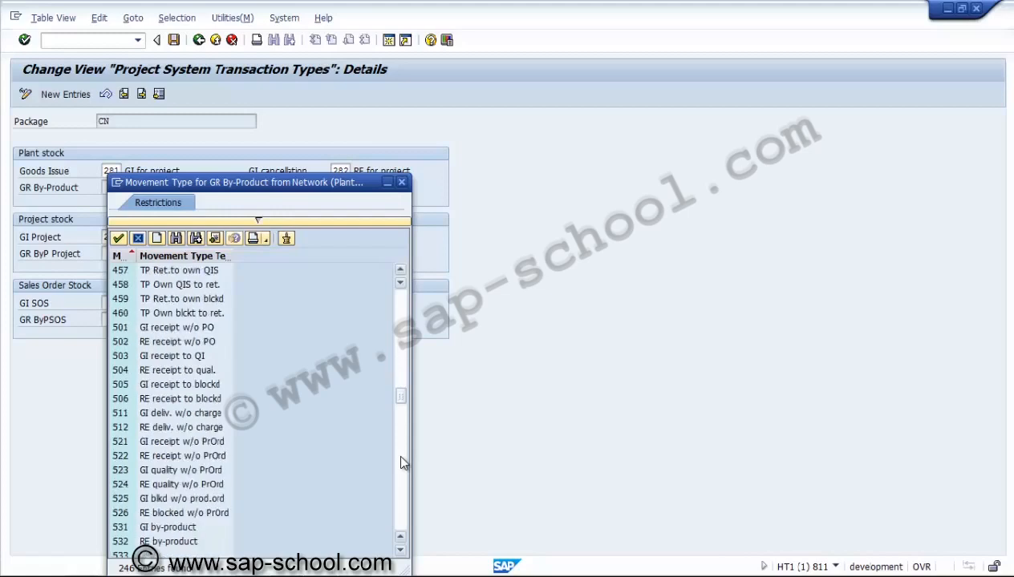
{"action": "left_click", "coordinate": [402, 463]}
{"action": "left_click", "coordinate": [402, 463]}
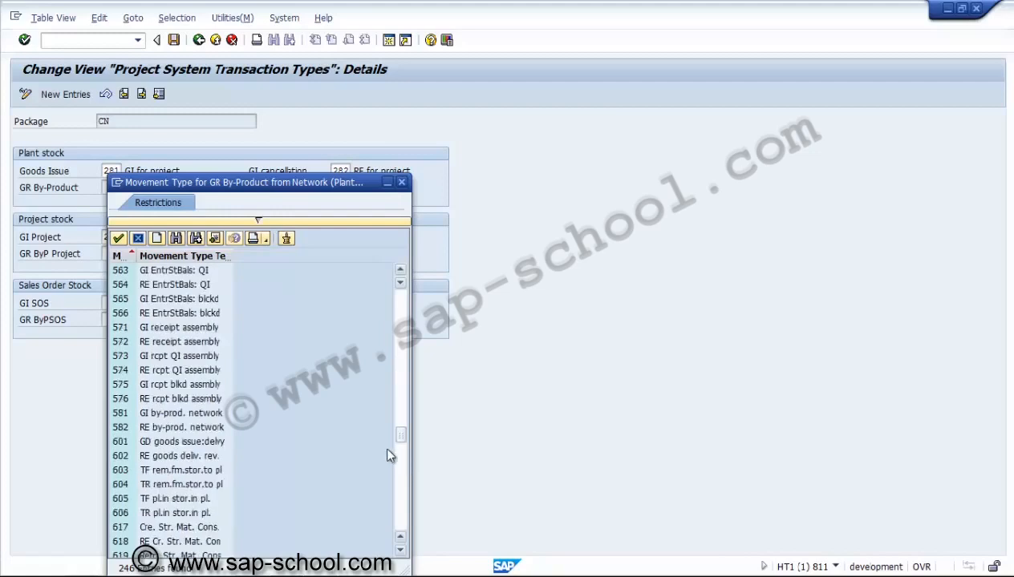
{"action": "left_click", "coordinate": [169, 427]}
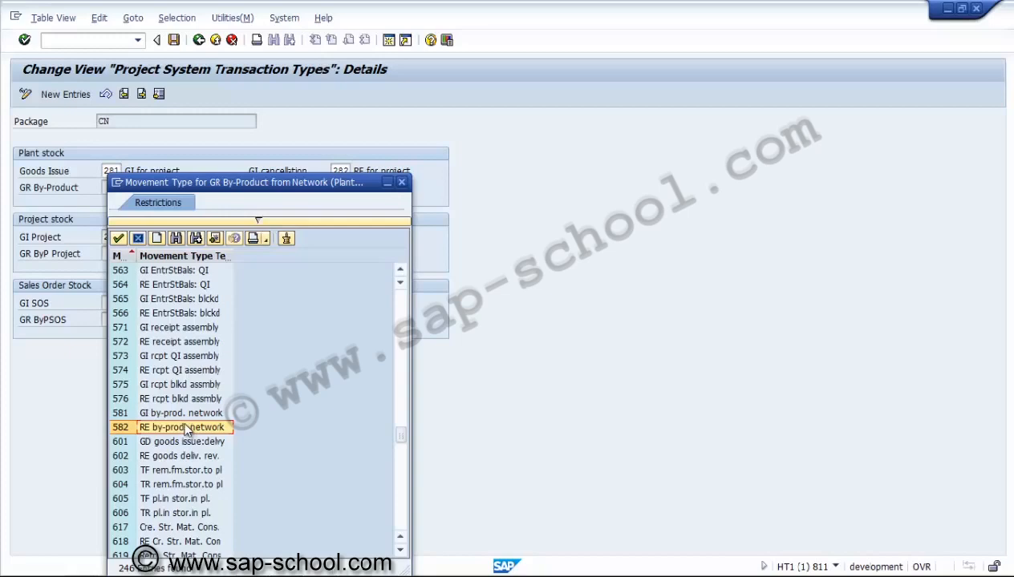
{"action": "double_click", "coordinate": [180, 413]}
{"action": "left_click", "coordinate": [340, 187]}
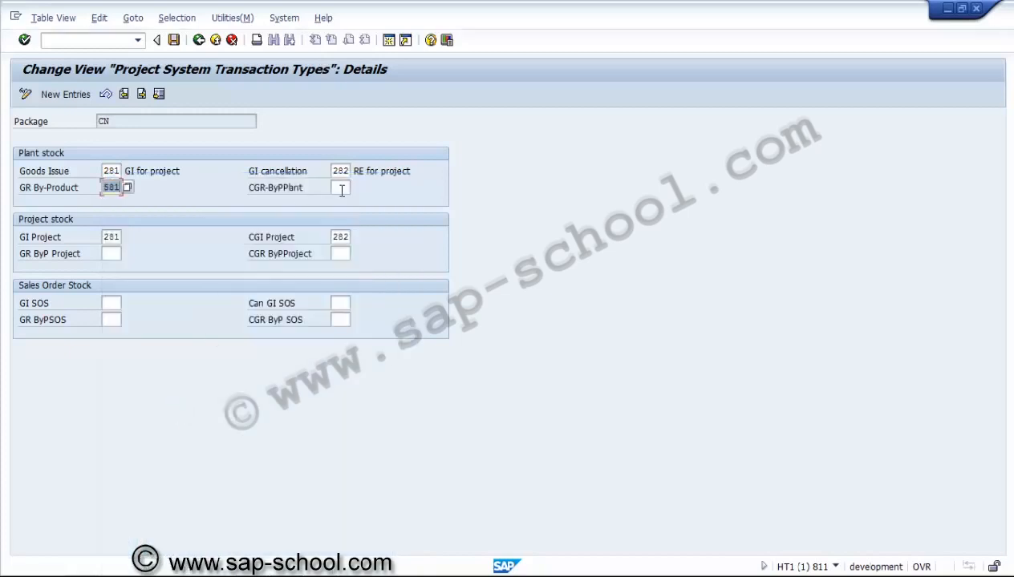
{"action": "type", "text": "58"}
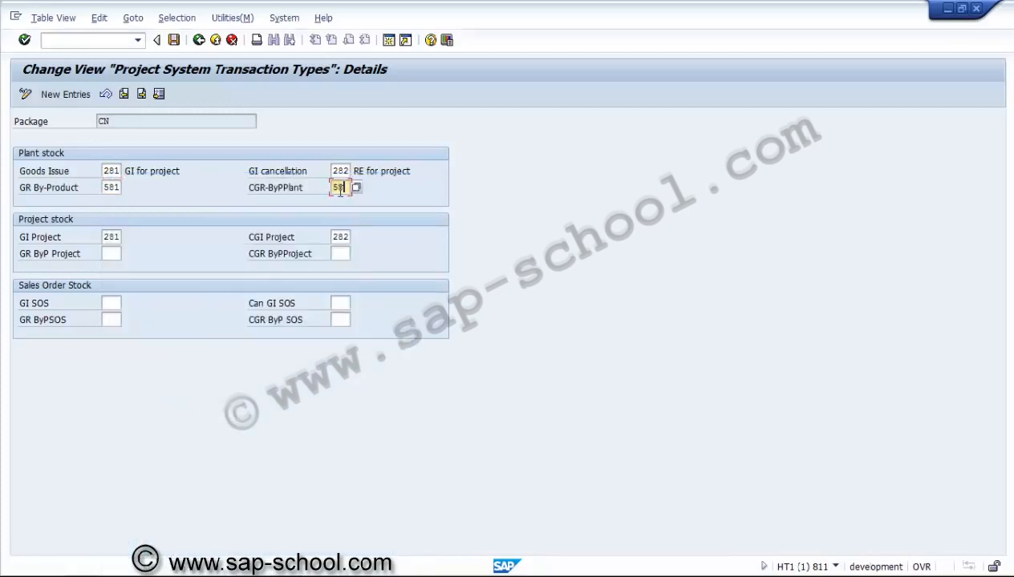
{"action": "type", "text": "2"}
Step: Set the project stock by-product receipt to movement type 581 and its cancellation to 582
{"action": "left_click", "coordinate": [110, 253]}
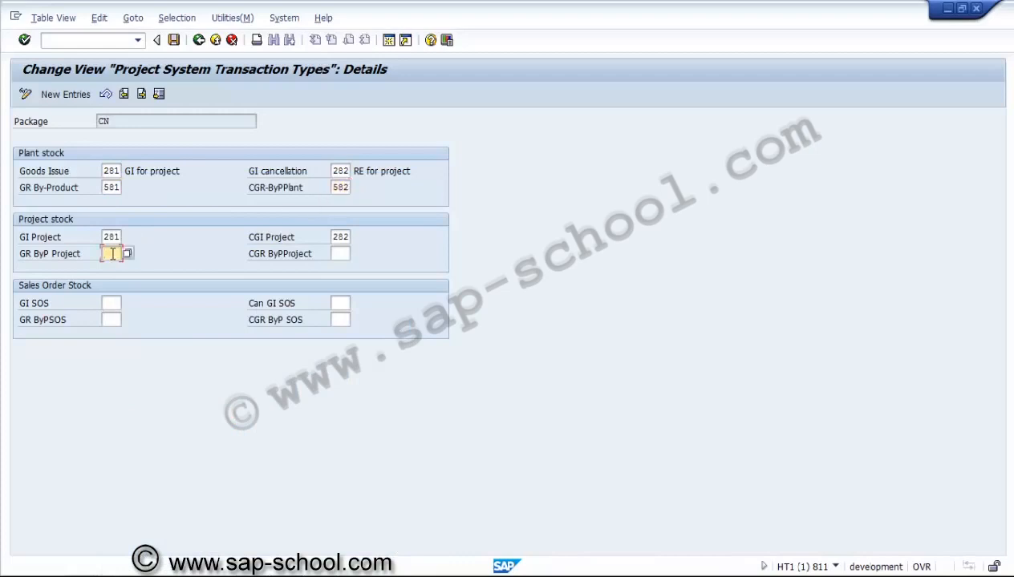
{"action": "type", "text": "581"}
{"action": "key", "text": "Tab"}
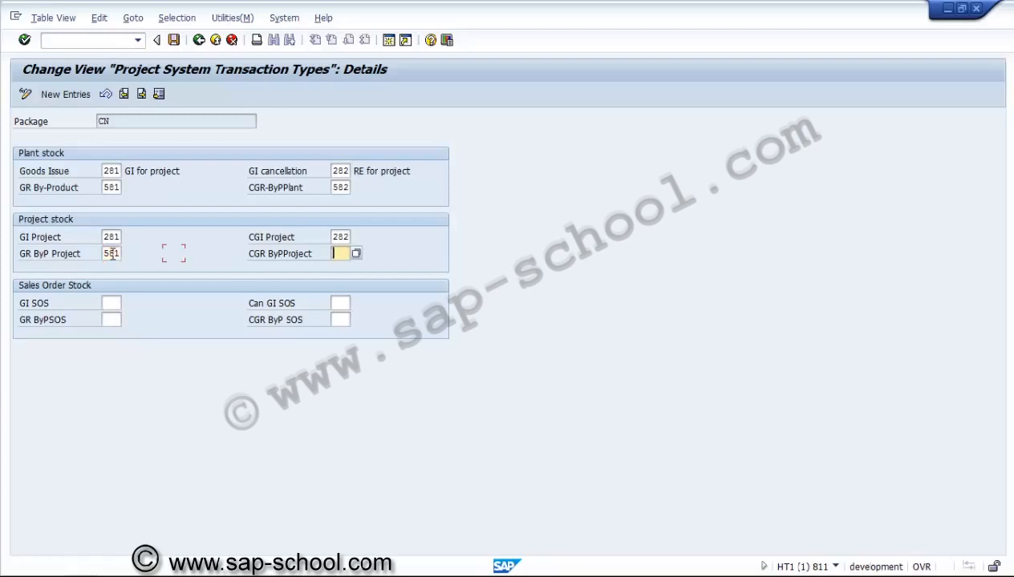
{"action": "type", "text": "582"}
Step: For sales order stock, enter 281 and 282 for goods issue and cancellation, and 581 and 582 for by-product receipt and cancellation
{"action": "left_click", "coordinate": [114, 304]}
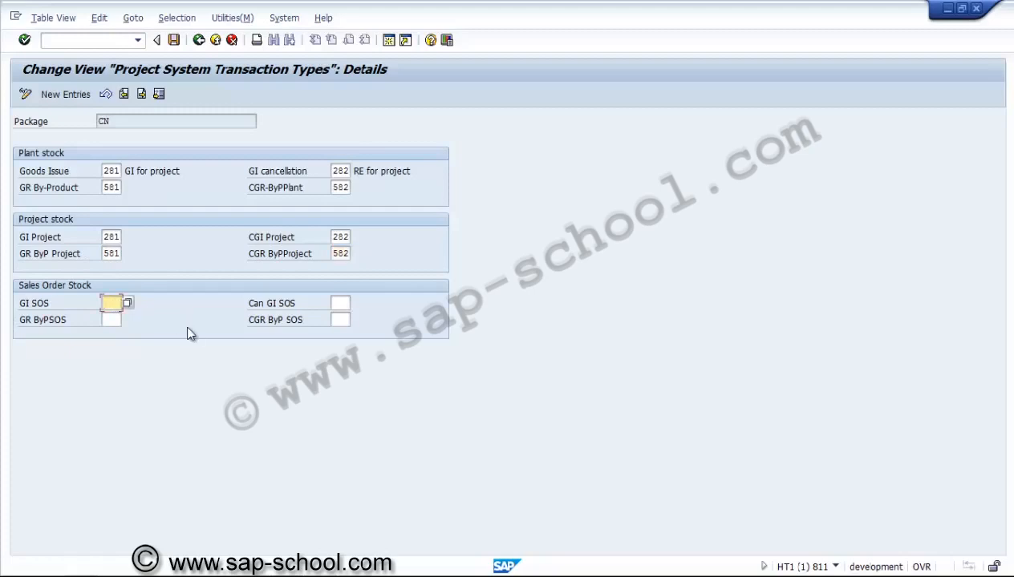
{"action": "type", "text": "281"}
{"action": "key", "text": "Tab"}
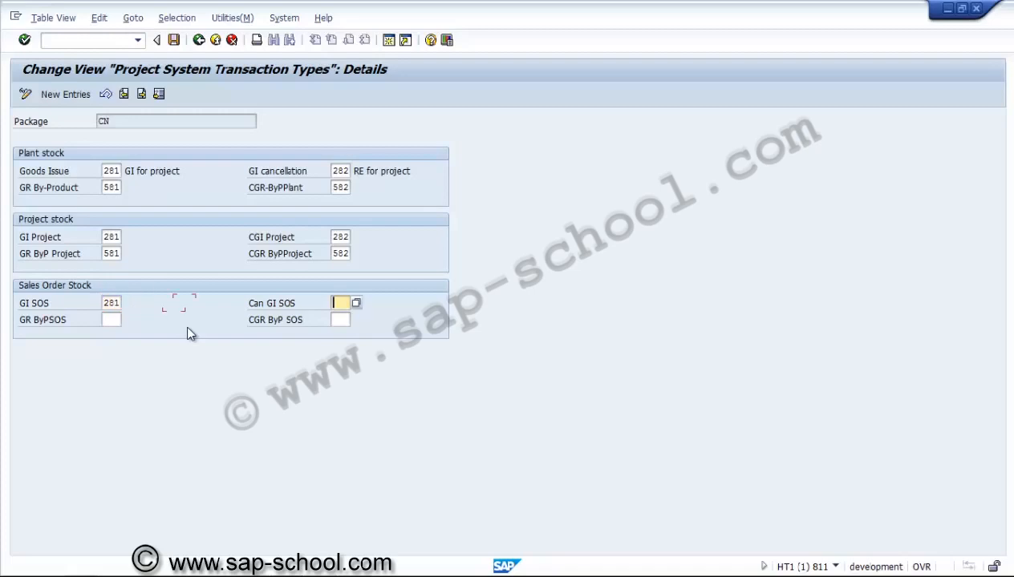
{"action": "type", "text": "282"}
{"action": "left_click", "coordinate": [113, 320]}
{"action": "type", "text": "581"}
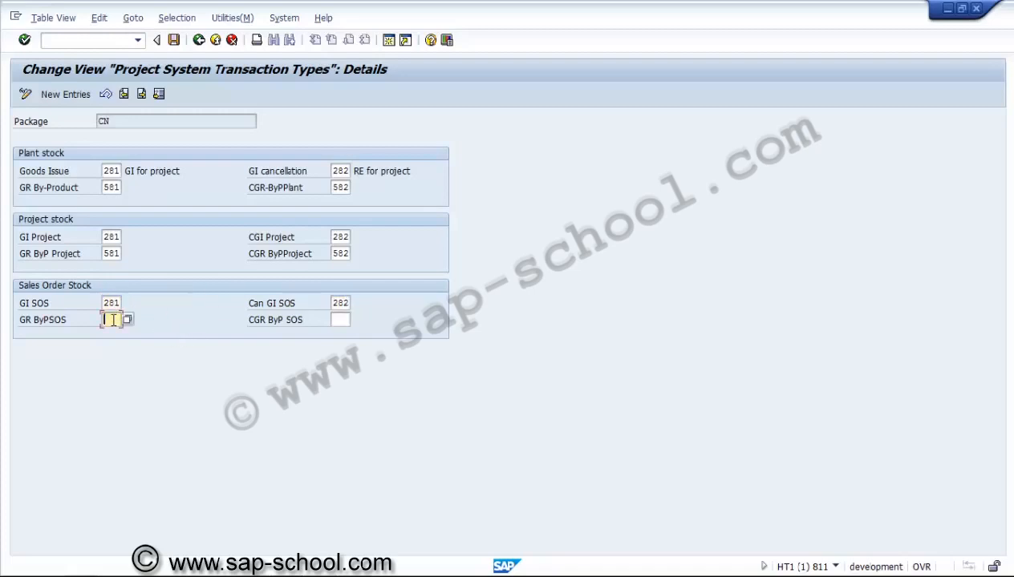
{"action": "key", "text": "Tab"}
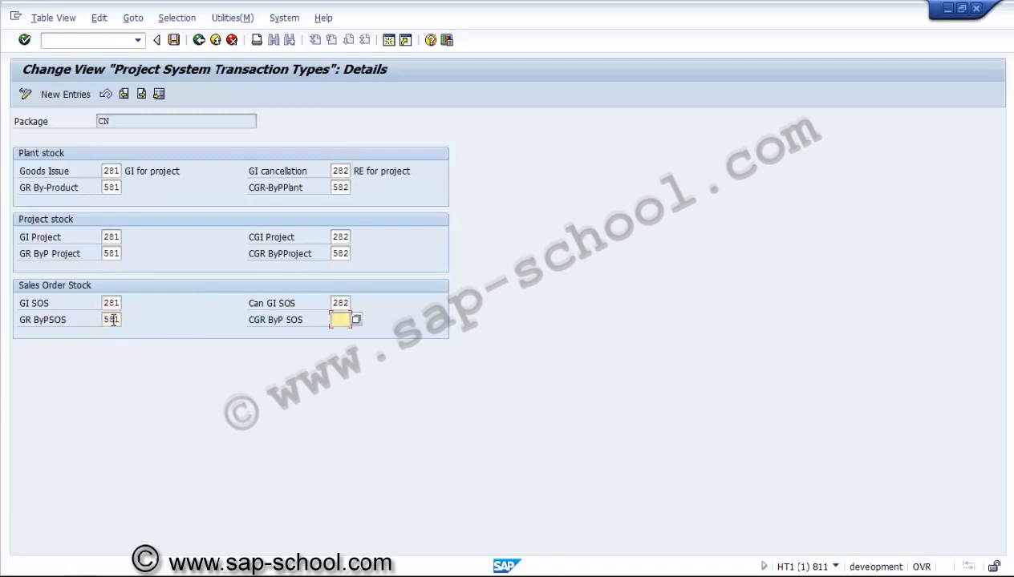
{"action": "type", "text": "582"}
Step: Save the movement types under a new customizing request described as "PS - Material movement types"
{"action": "left_click", "coordinate": [173, 39]}
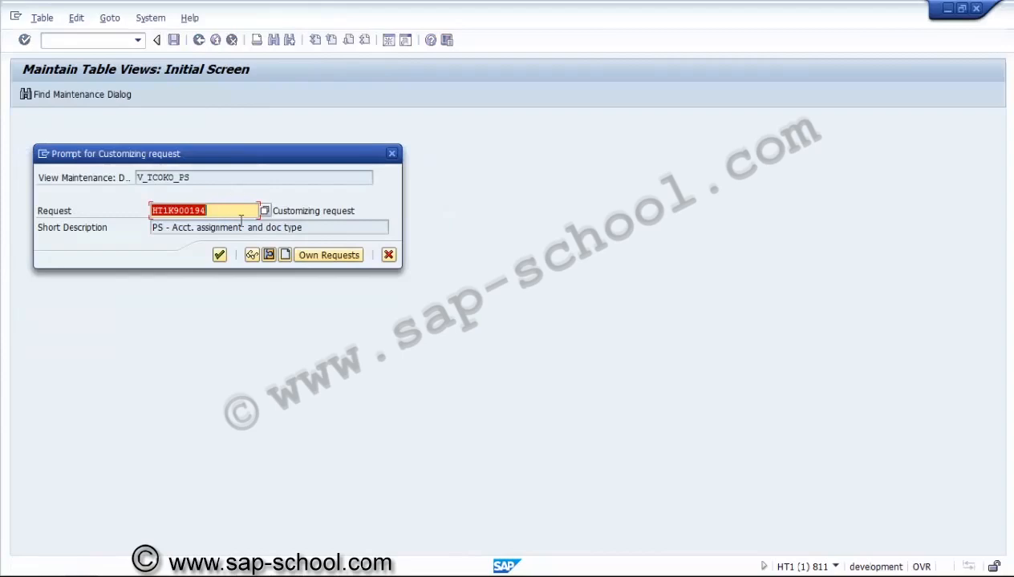
{"action": "left_click", "coordinate": [284, 255]}
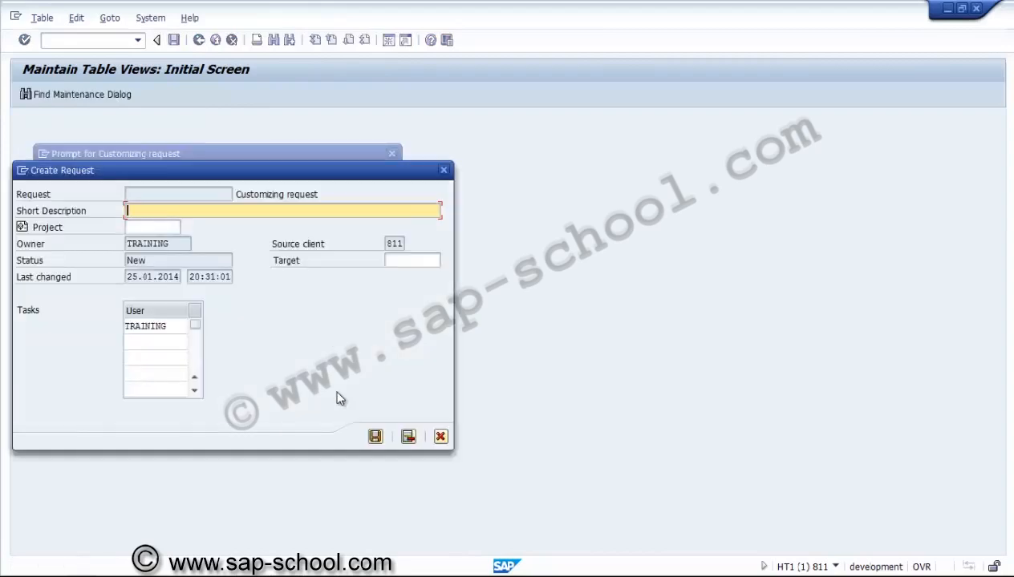
{"action": "type", "text": "PS - Material movemen"}
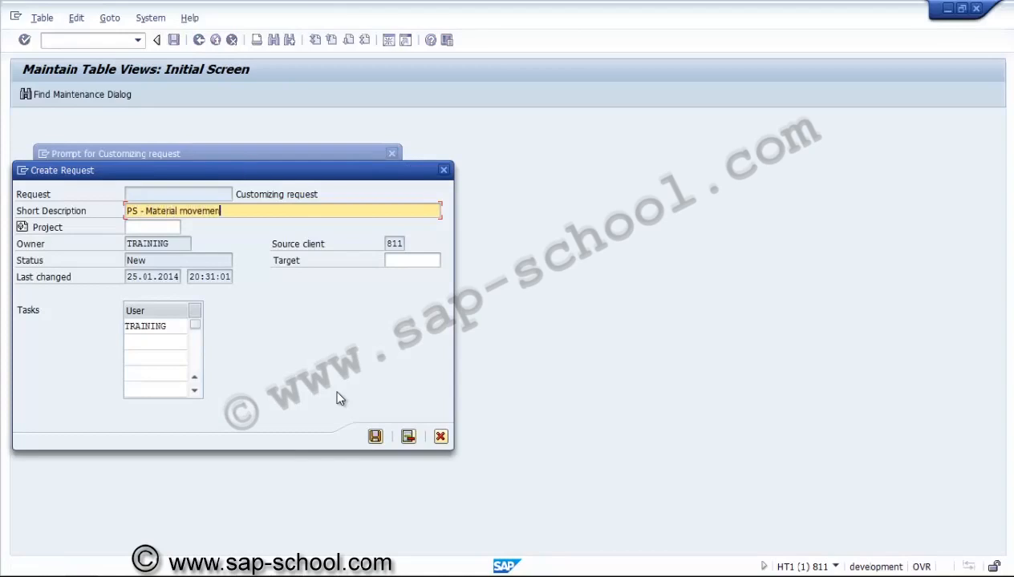
{"action": "type", "text": "t types"}
{"action": "left_click", "coordinate": [374, 436]}
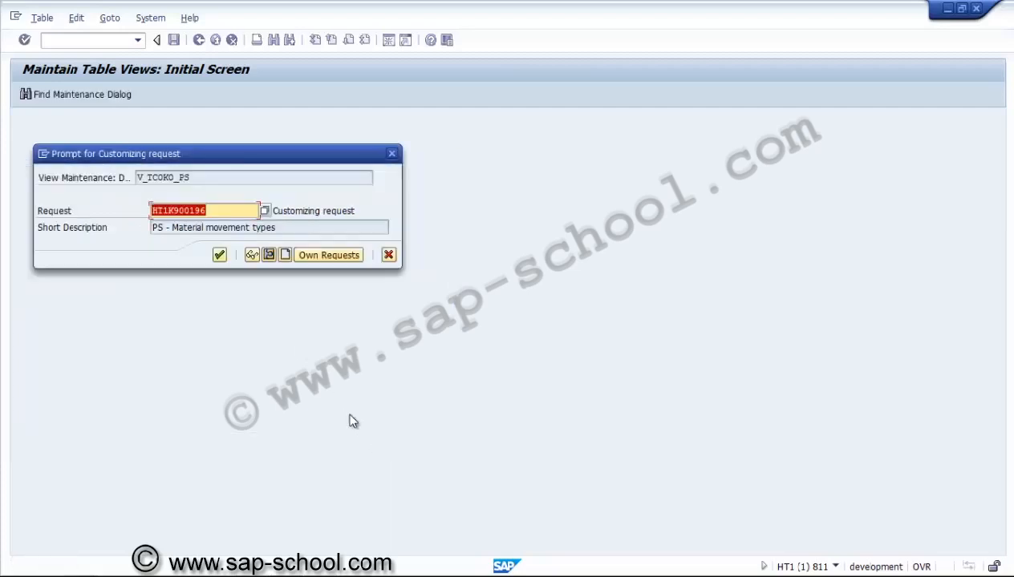
{"action": "left_click", "coordinate": [219, 255]}
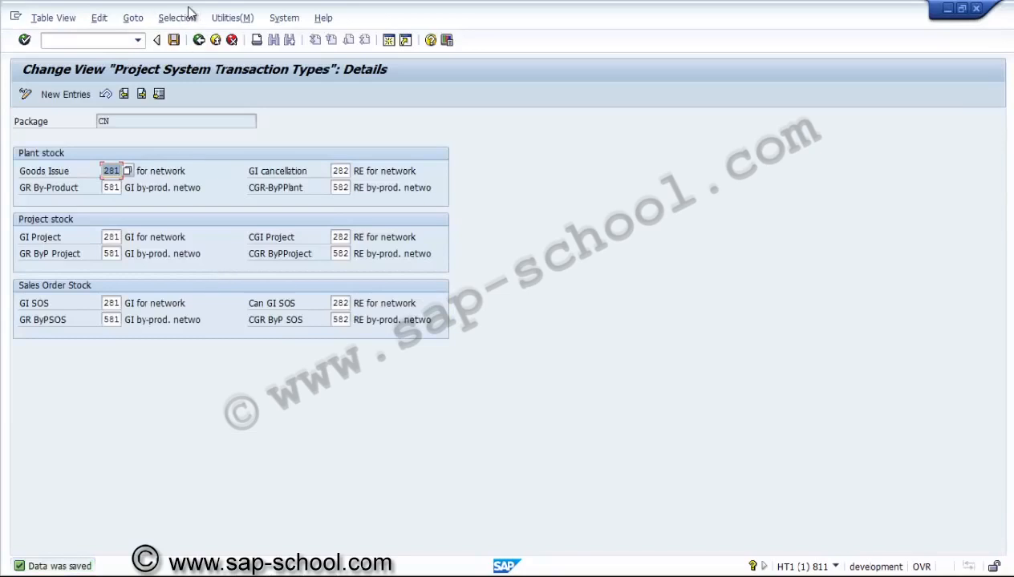
Step: Leave the transaction types settings and locate the plant 3000 entries in the MRP group settings for requirements grouping
{"action": "left_click", "coordinate": [199, 40]}
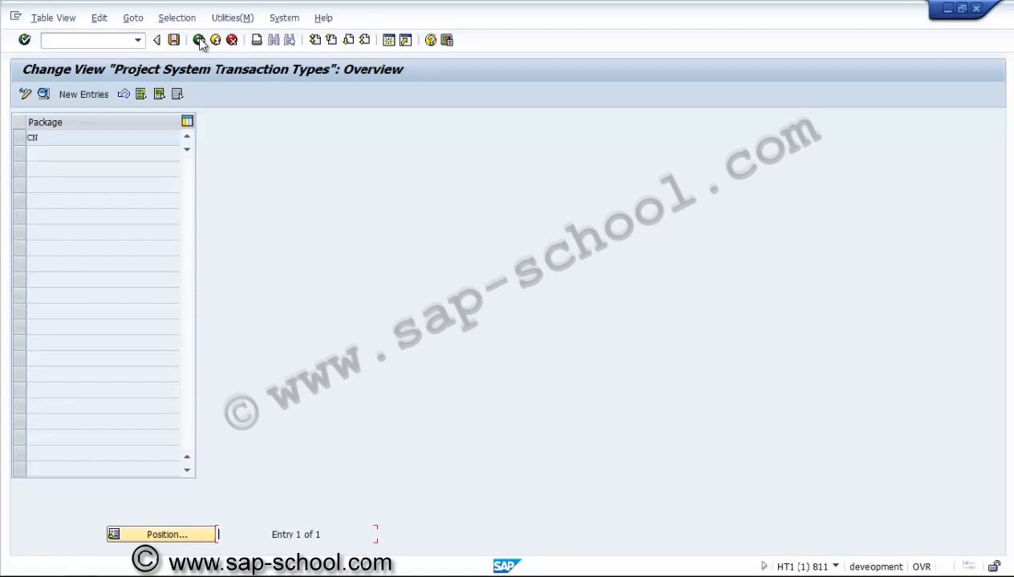
{"action": "left_click", "coordinate": [199, 40]}
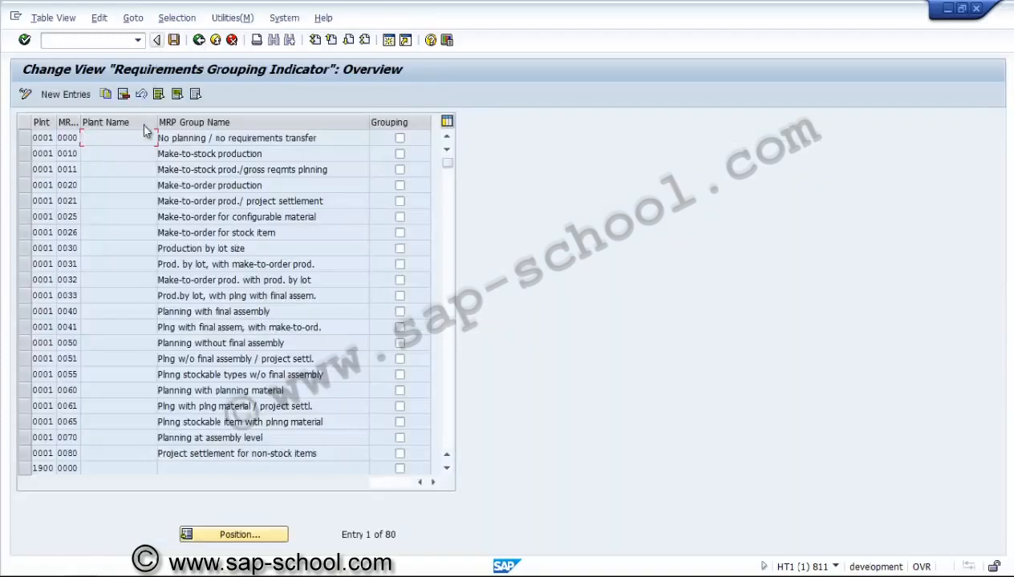
{"action": "left_click", "coordinate": [211, 533]}
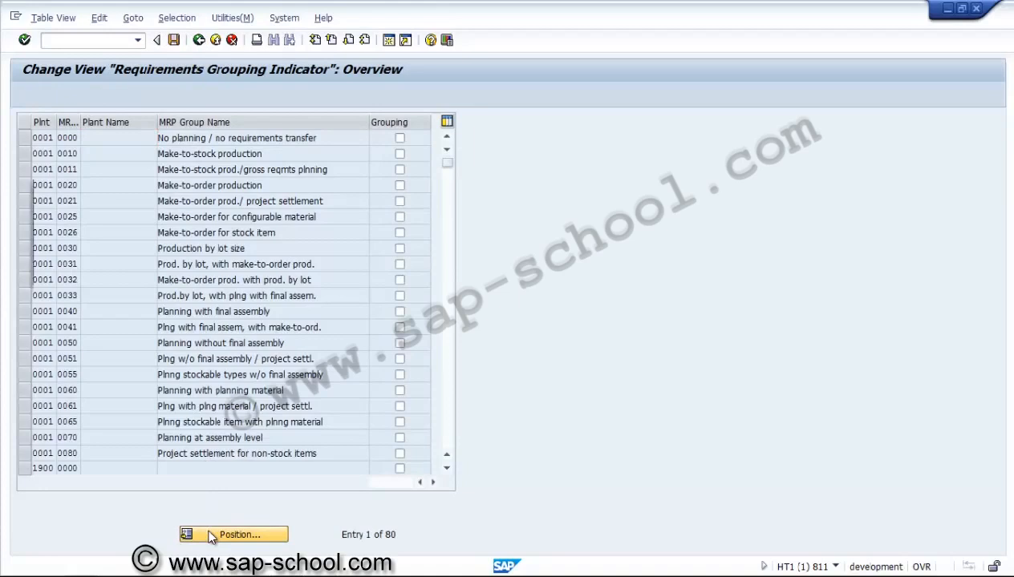
{"action": "type", "text": "3000"}
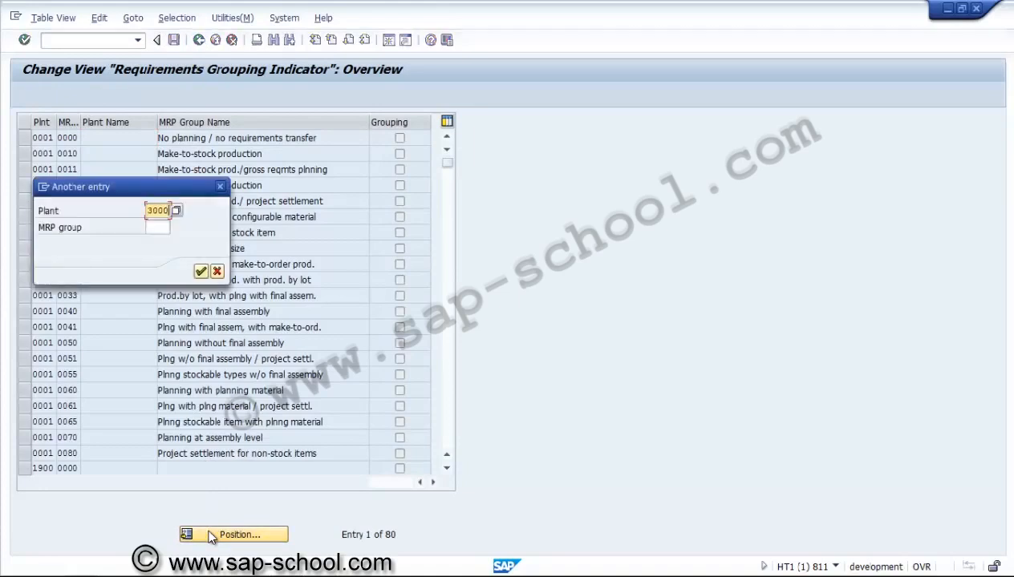
{"action": "key", "text": "Return"}
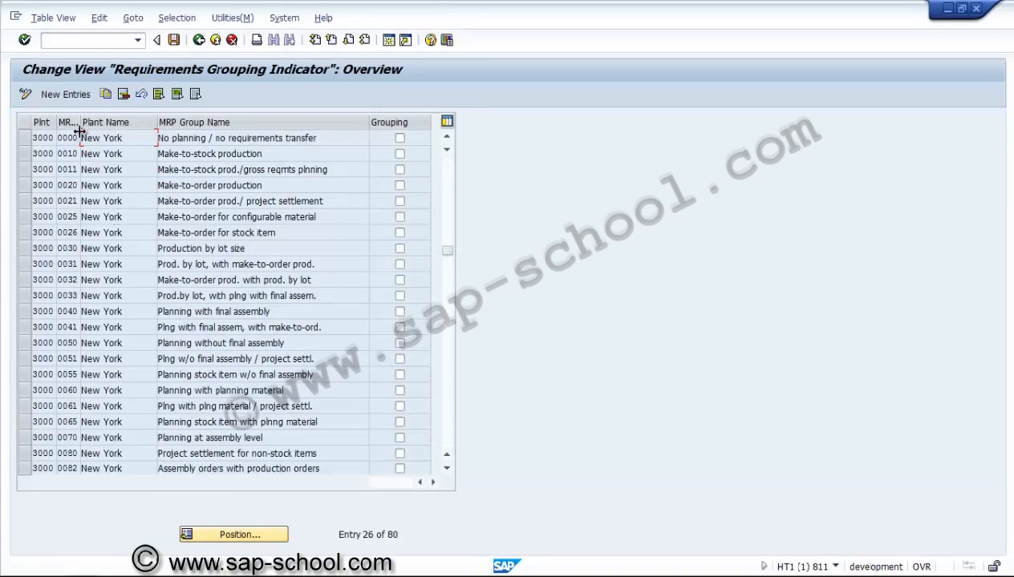
Step: Widen the MRP group column, review the MRP groups of plant 3000, and return to the implementation guide
{"action": "left_click_drag", "start_coordinate": [78, 126], "coordinate": [116, 126]}
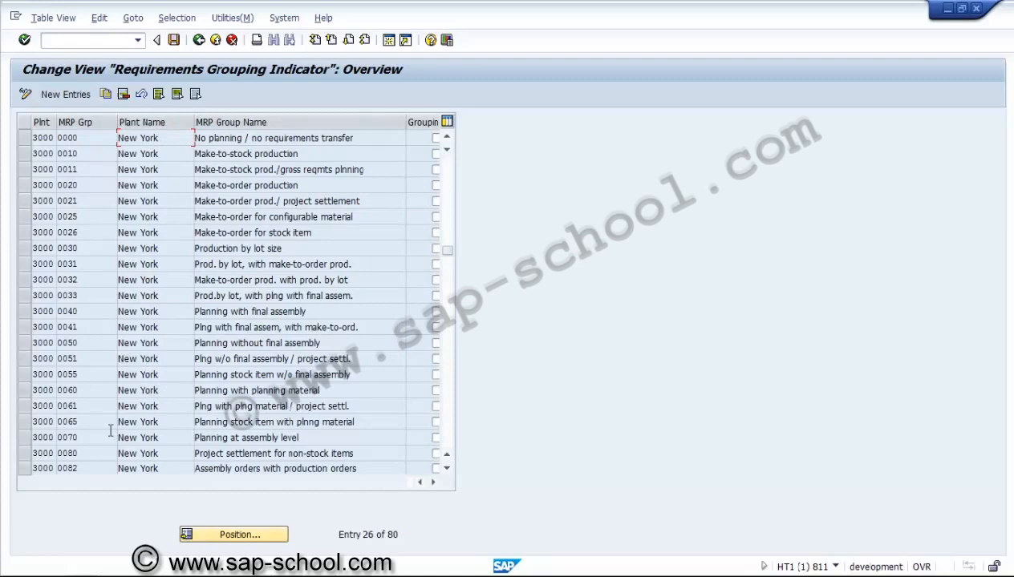
{"action": "left_click", "coordinate": [446, 435]}
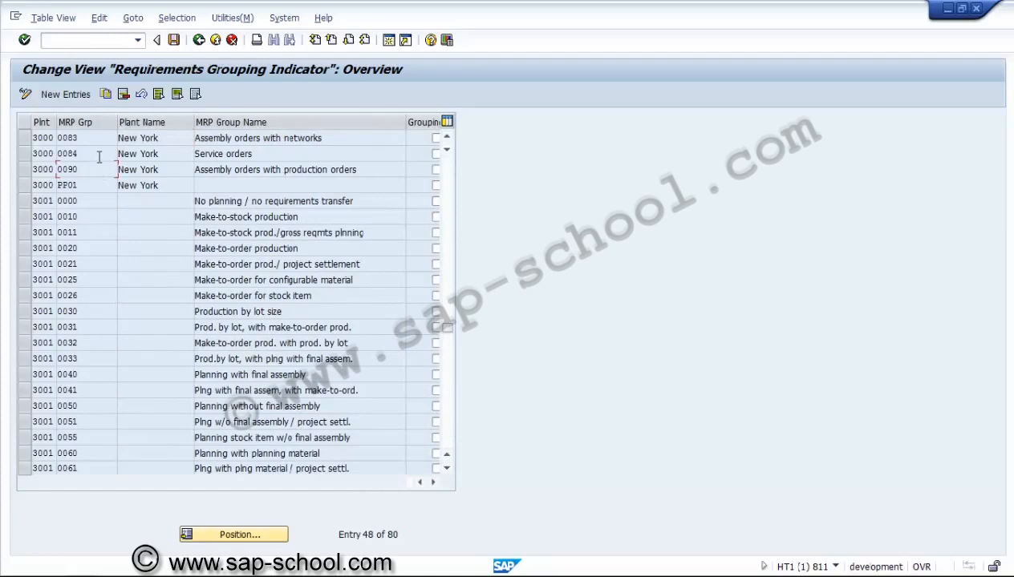
{"action": "left_click", "coordinate": [98, 150]}
{"action": "left_click", "coordinate": [98, 143]}
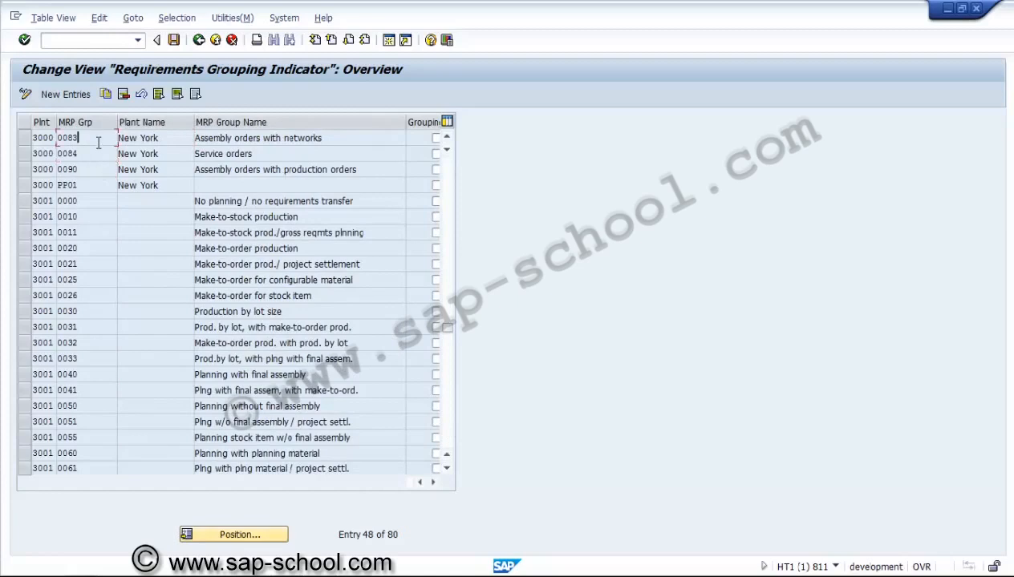
{"action": "left_click", "coordinate": [200, 41]}
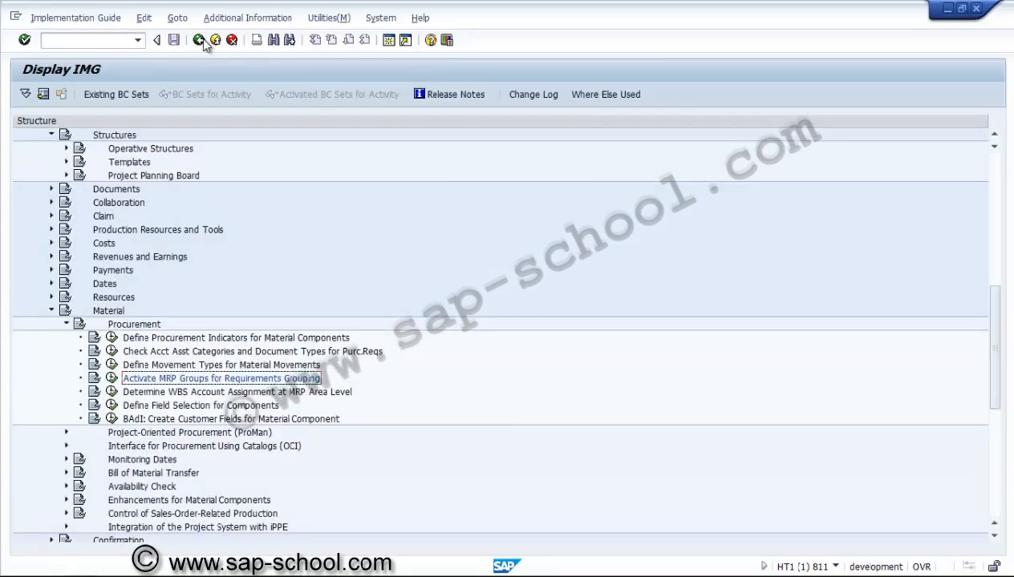
Step: Collapse the Material activities and open Maintain network profiles under Structures, Operative Structures, Network, Settings for Networks
{"action": "left_click", "coordinate": [66, 324]}
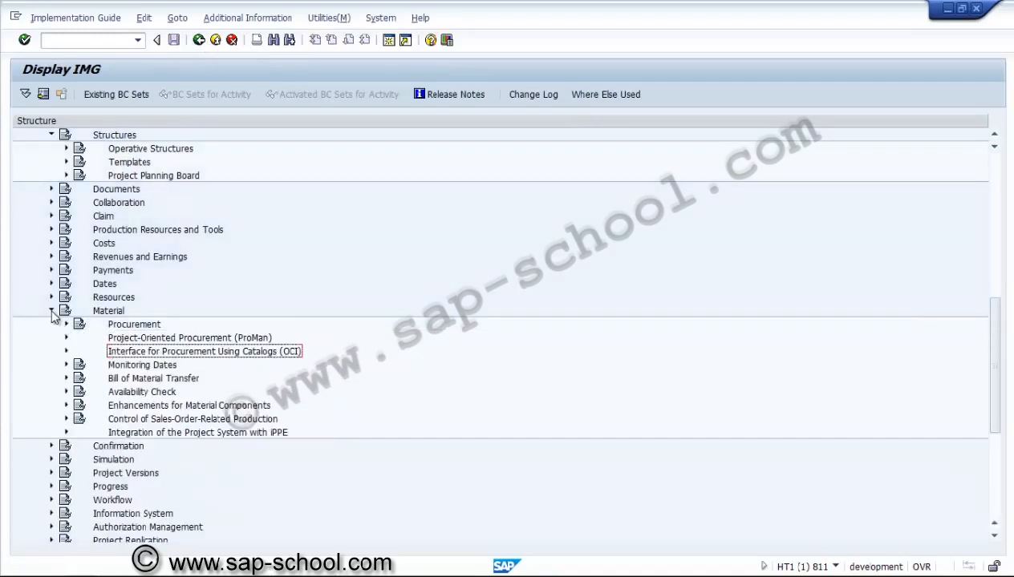
{"action": "left_click", "coordinate": [51, 311]}
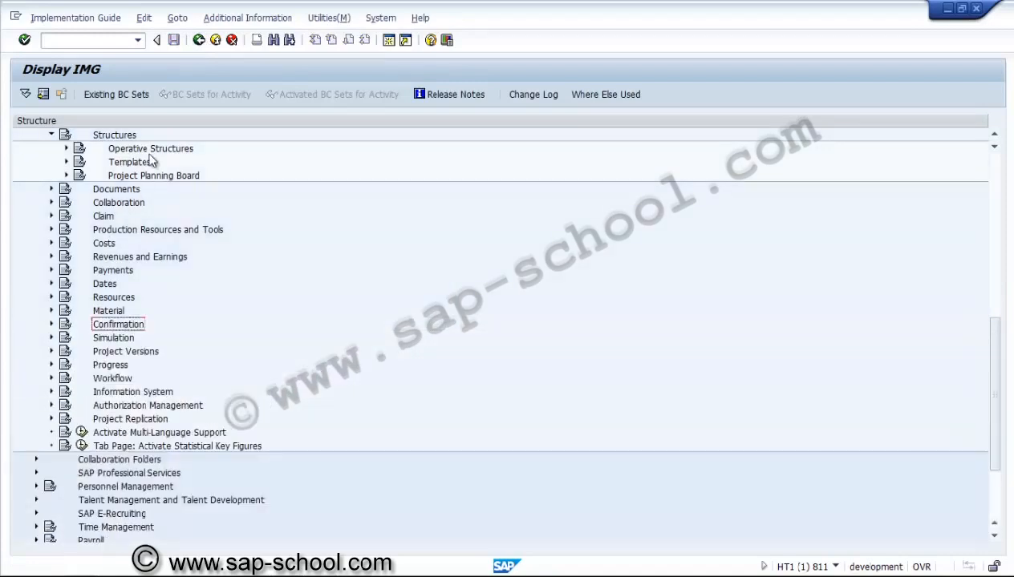
{"action": "left_click", "coordinate": [68, 149]}
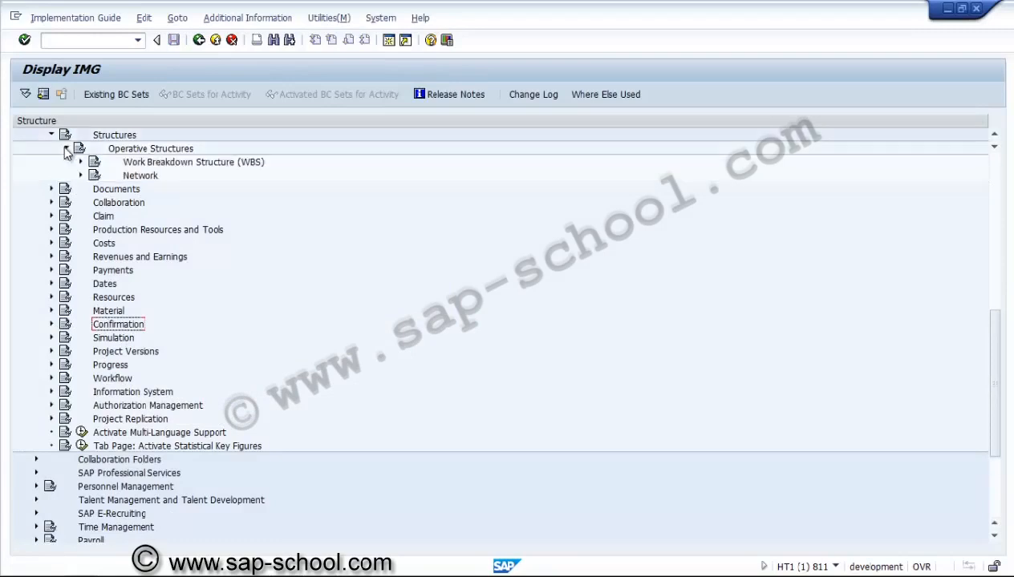
{"action": "left_click", "coordinate": [80, 176]}
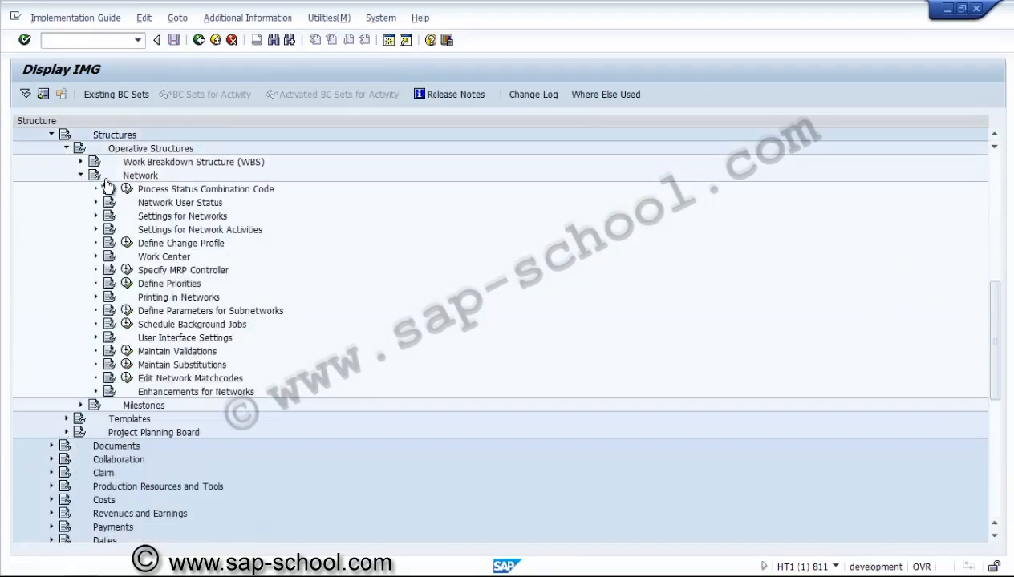
{"action": "left_click", "coordinate": [149, 217]}
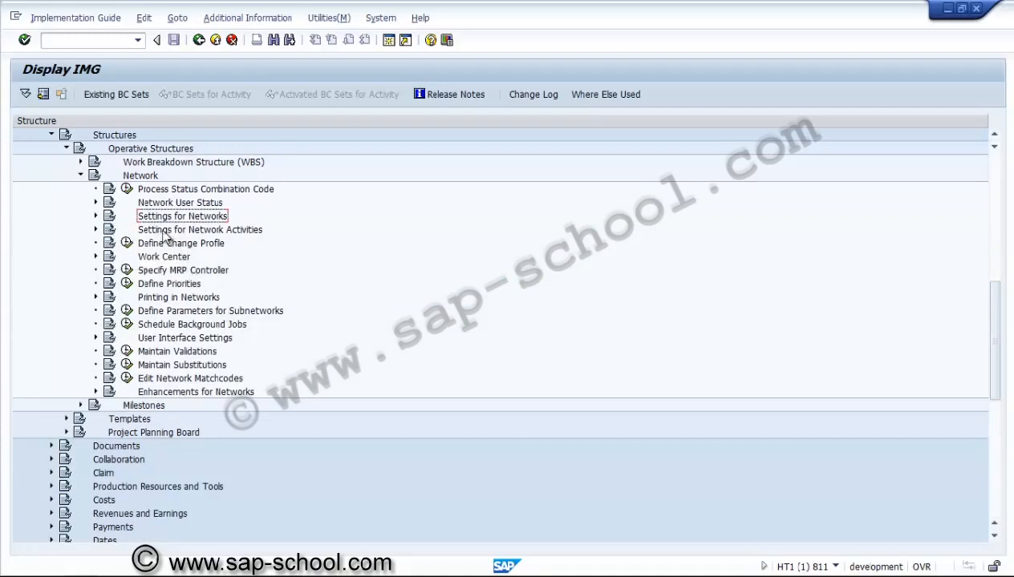
{"action": "left_click", "coordinate": [95, 216]}
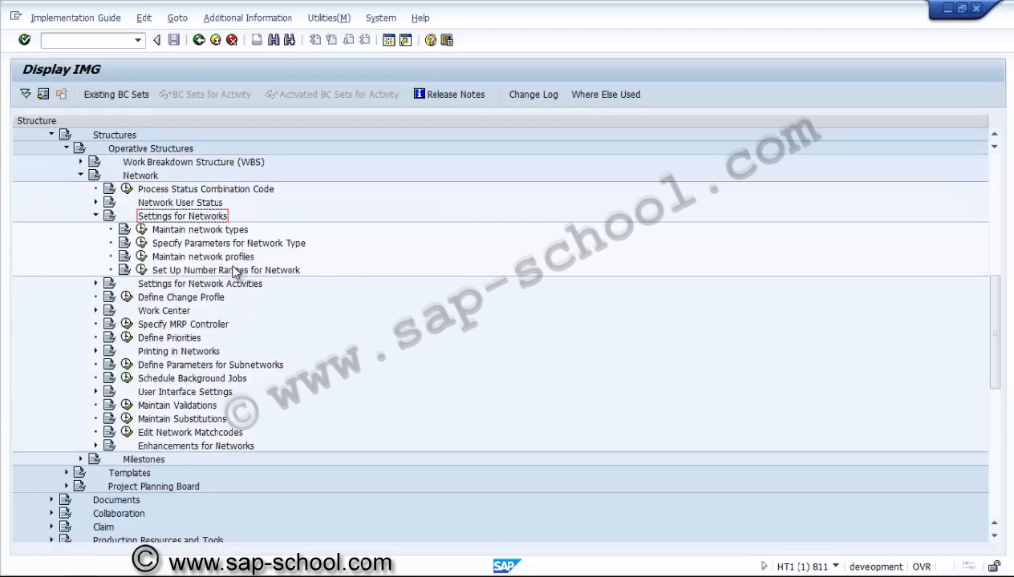
{"action": "left_click", "coordinate": [200, 259]}
{"action": "left_click", "coordinate": [142, 257]}
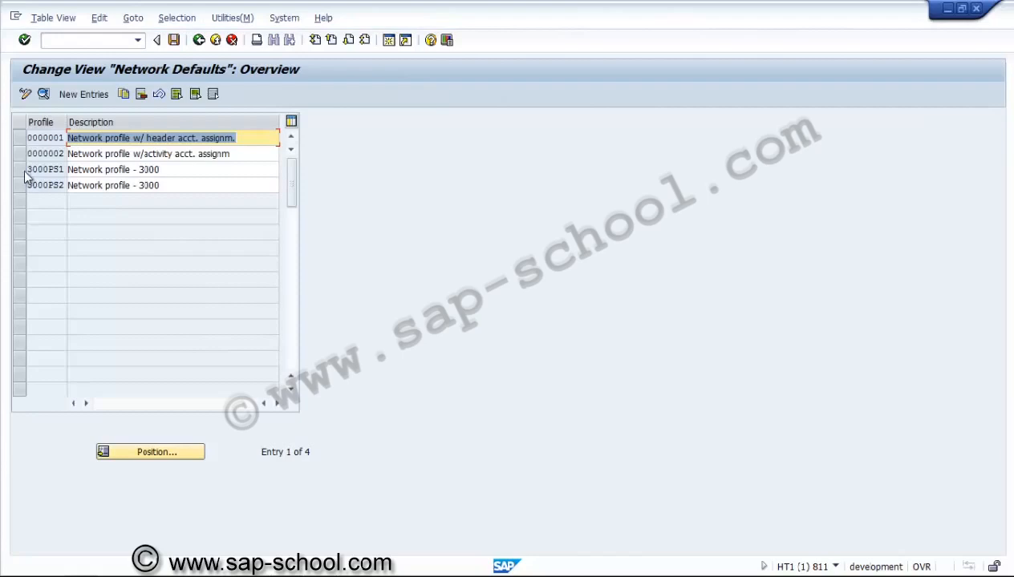
Step: Open the details of network profile 3000PS1 and review its network parameters
{"action": "left_click", "coordinate": [28, 169]}
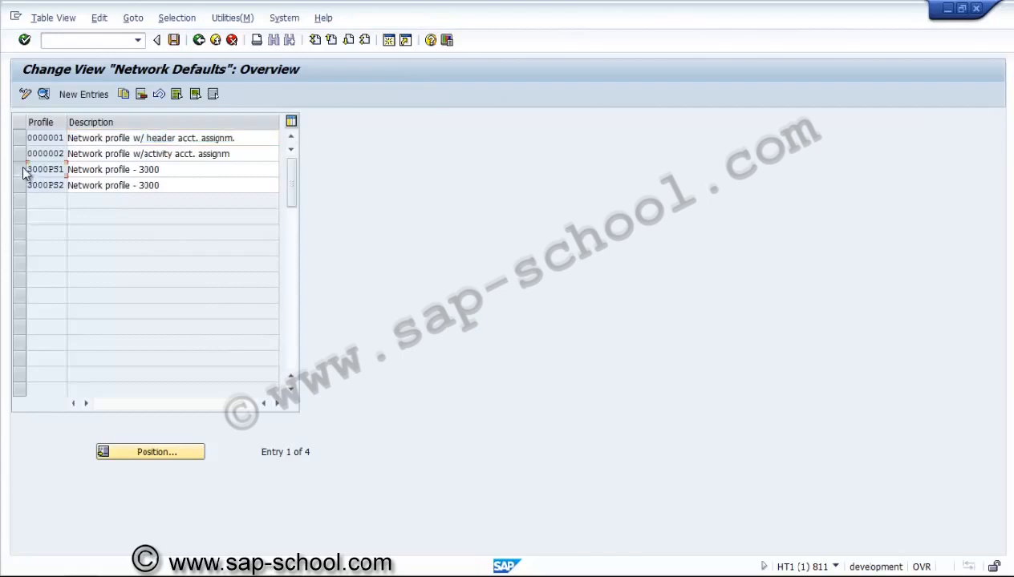
{"action": "left_click", "coordinate": [45, 94]}
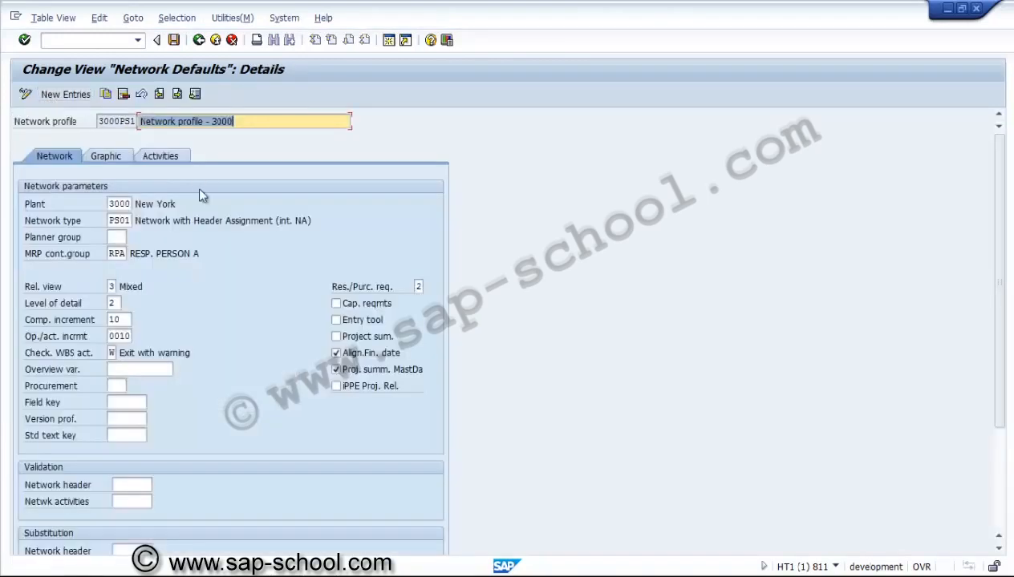
{"action": "left_click", "coordinate": [126, 254]}
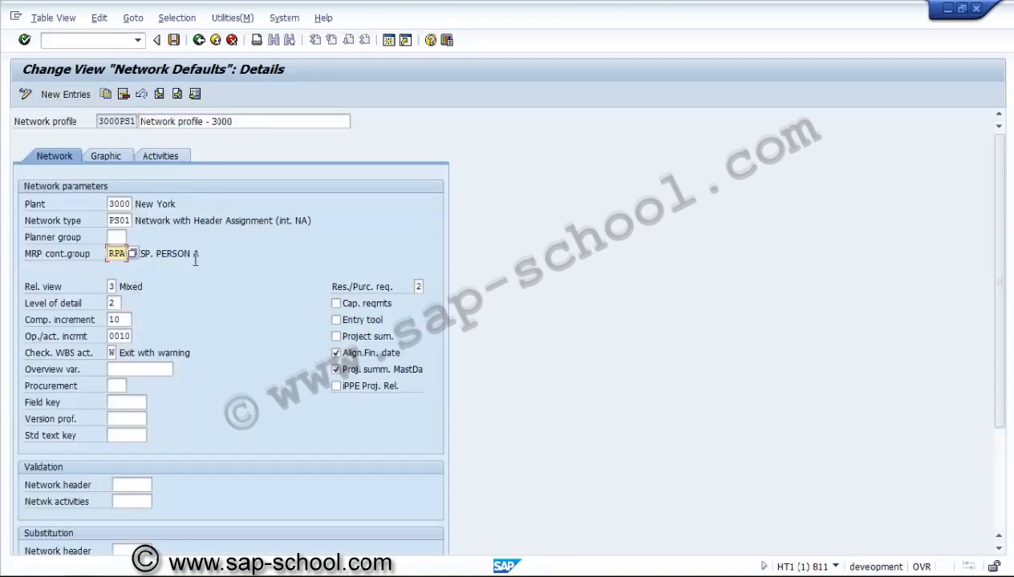
{"action": "left_click", "coordinate": [999, 469]}
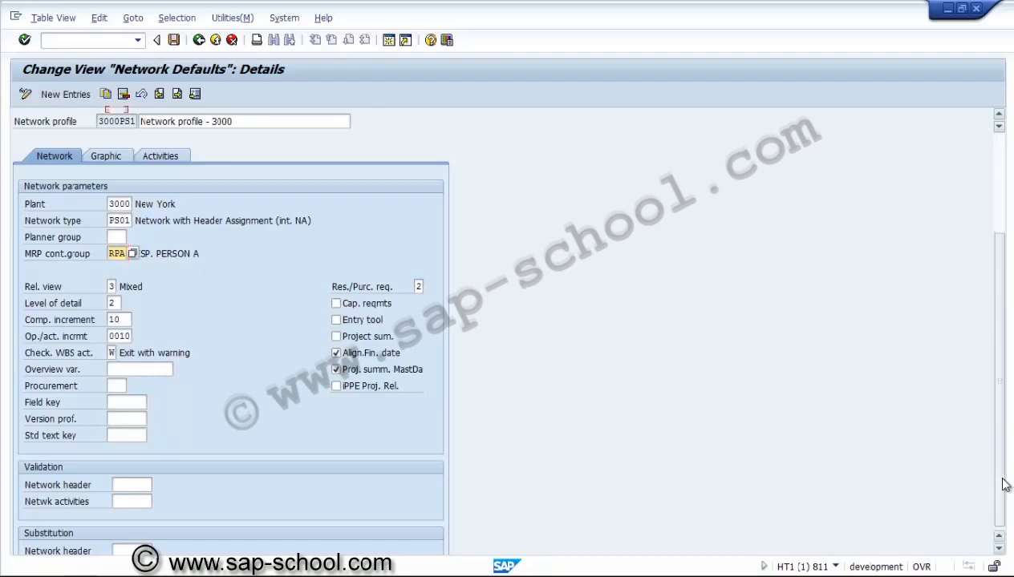
{"action": "left_click_drag", "start_coordinate": [1002, 470], "coordinate": [994, 228]}
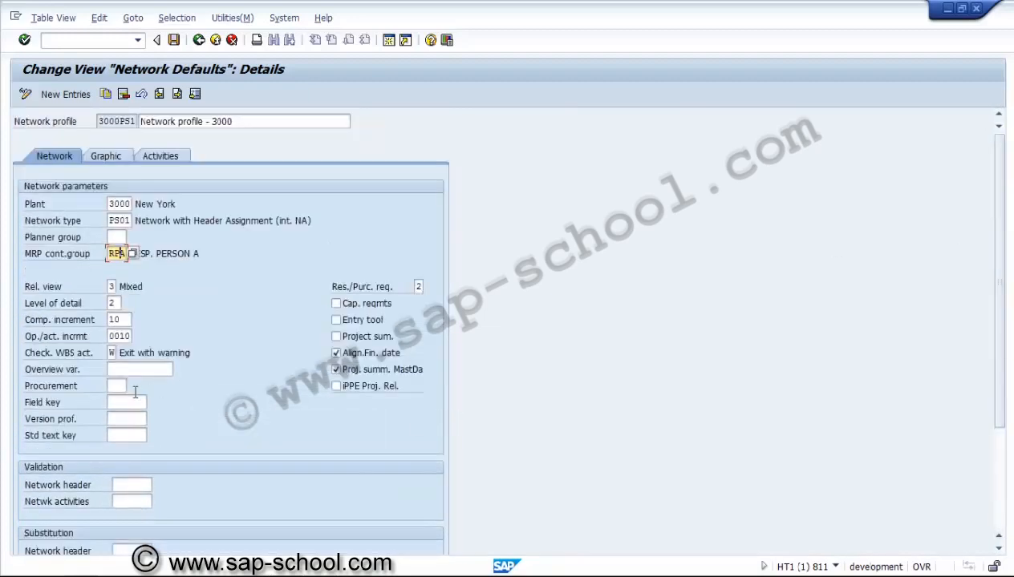
Step: Assign procurement indicator PS1 (PReq for Network) to network profile 3000PS1
{"action": "left_click", "coordinate": [122, 386]}
{"action": "left_click", "coordinate": [133, 386]}
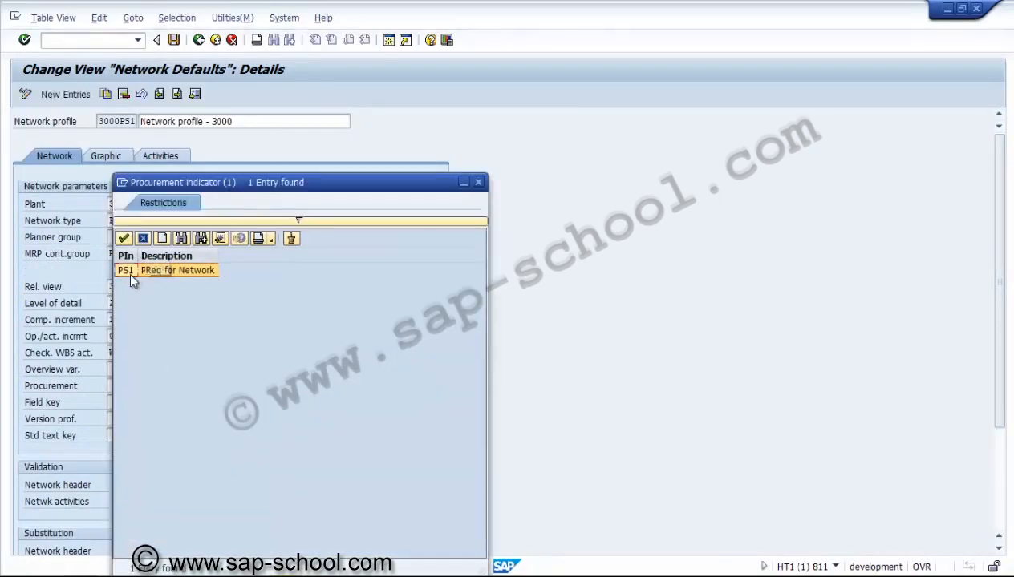
{"action": "double_click", "coordinate": [129, 271]}
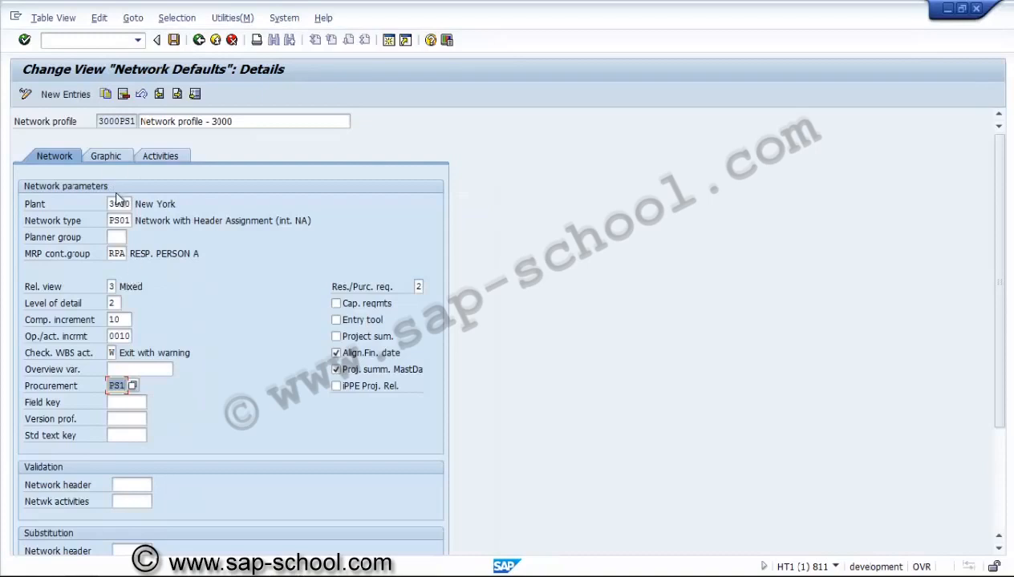
Step: Review the profile's graphic settings, activity parameters, validation and substitution fields, and the material cost element field
{"action": "left_click", "coordinate": [116, 160]}
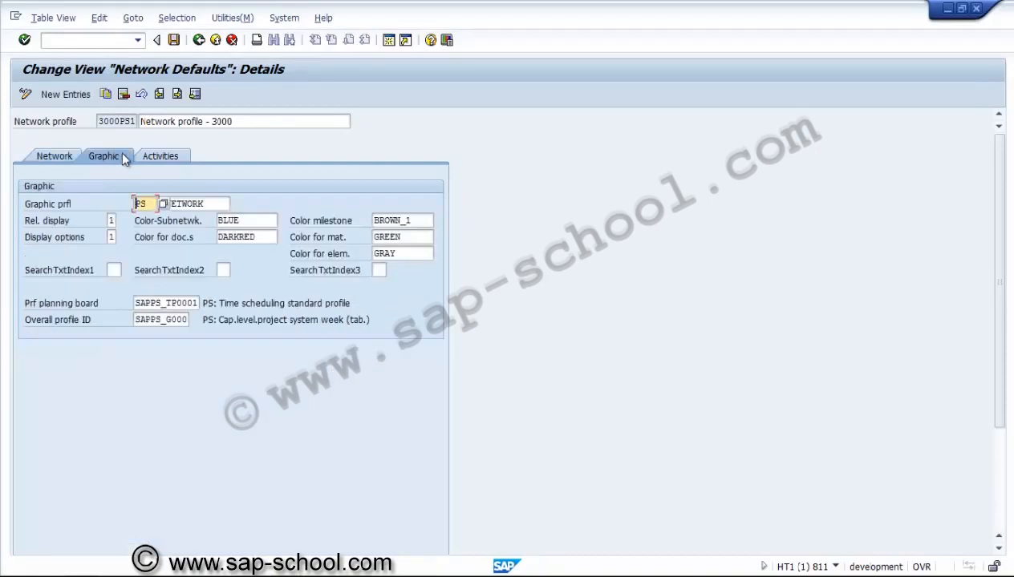
{"action": "left_click", "coordinate": [152, 156]}
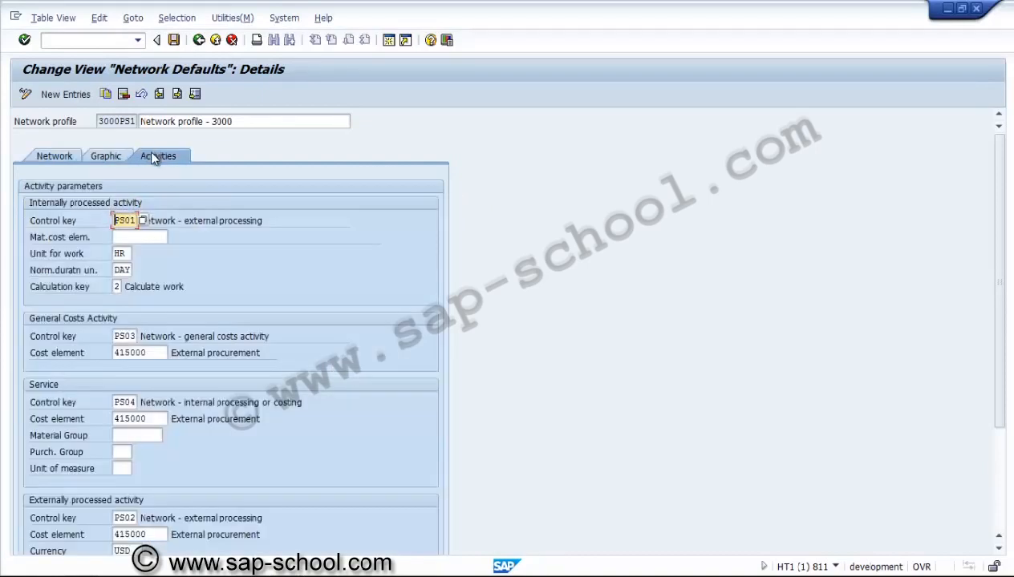
{"action": "left_click", "coordinate": [69, 154]}
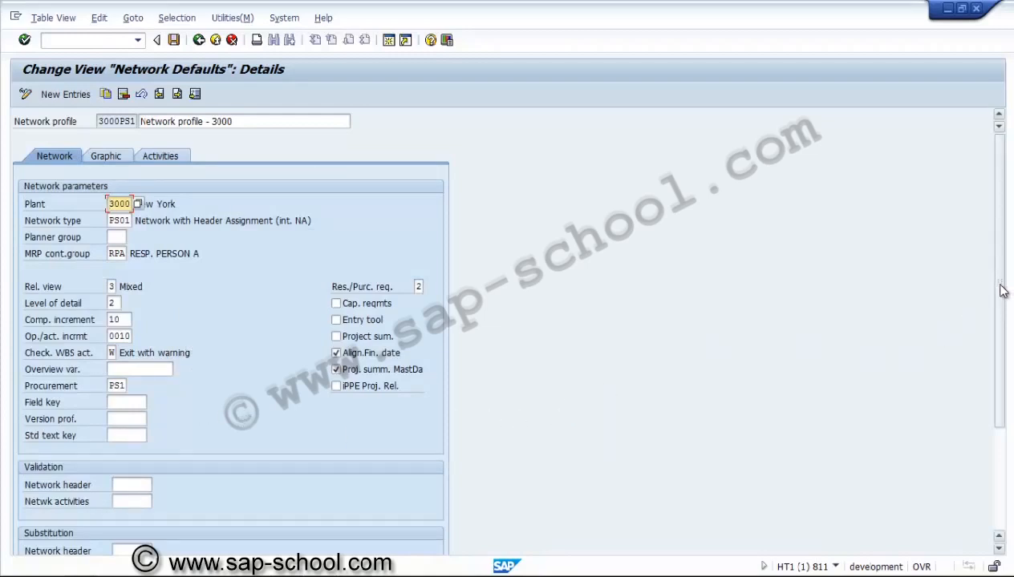
{"action": "left_click", "coordinate": [1003, 446]}
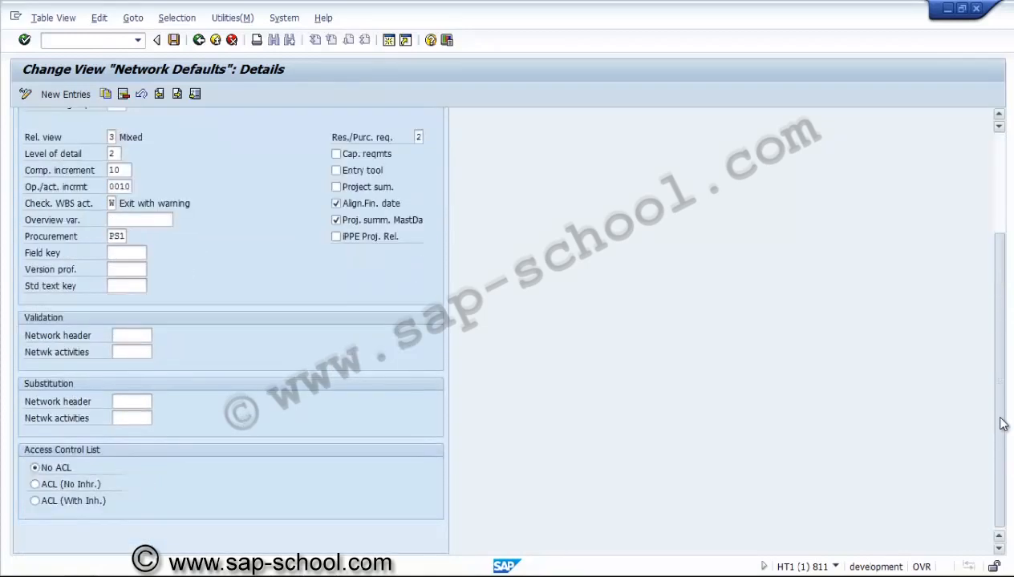
{"action": "scroll", "coordinate": [1002, 401], "scroll_direction": "up", "scroll_amount": 1}
{"action": "left_click_drag", "start_coordinate": [1003, 350], "coordinate": [1004, 301]}
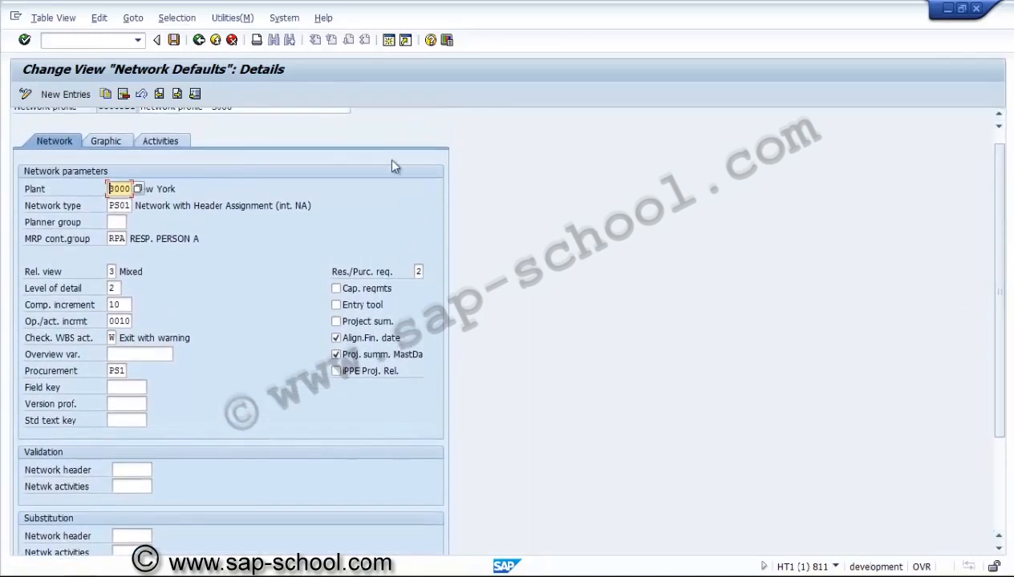
{"action": "left_click", "coordinate": [164, 141]}
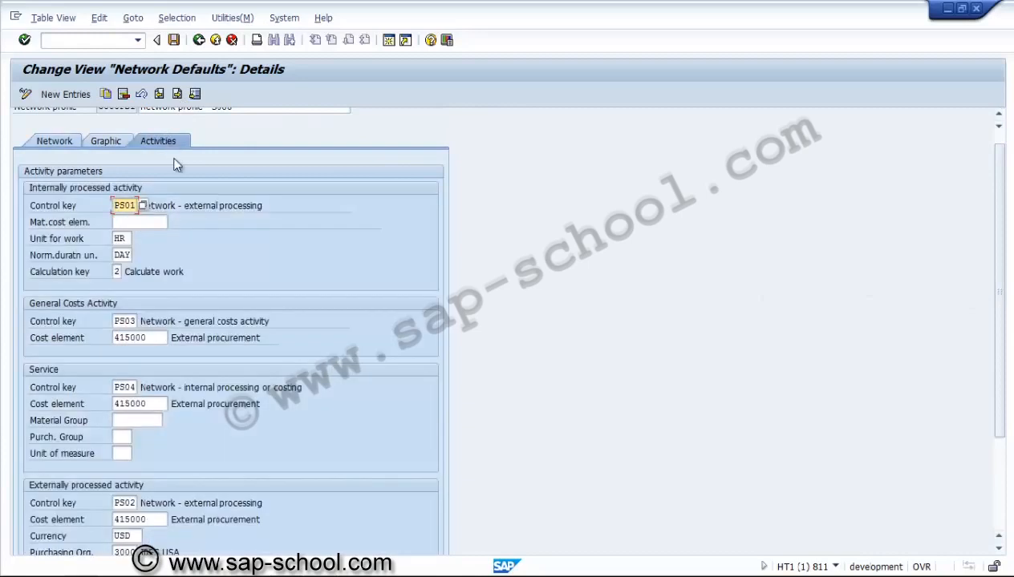
{"action": "left_click", "coordinate": [140, 223]}
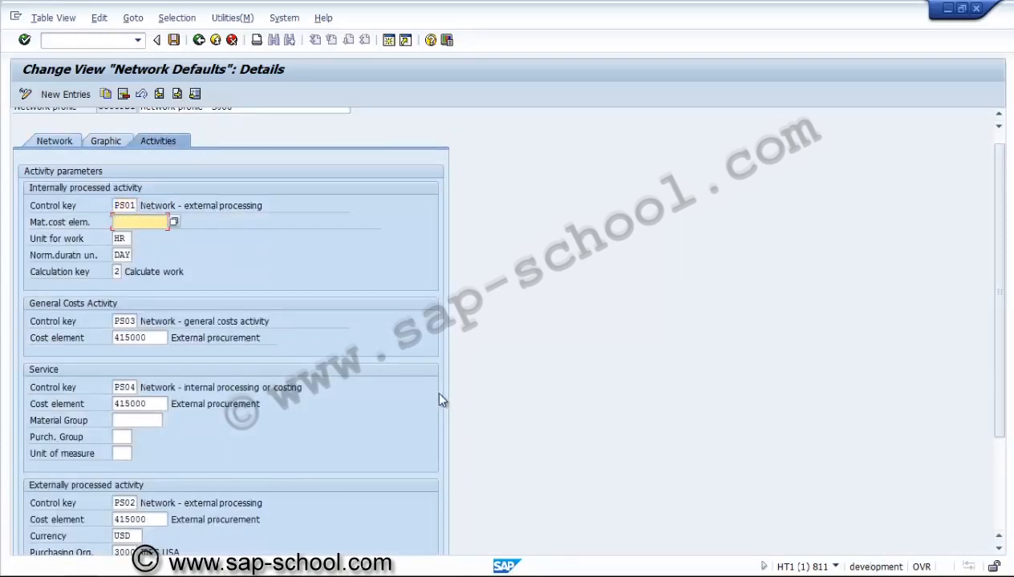
{"action": "left_click", "coordinate": [999, 485]}
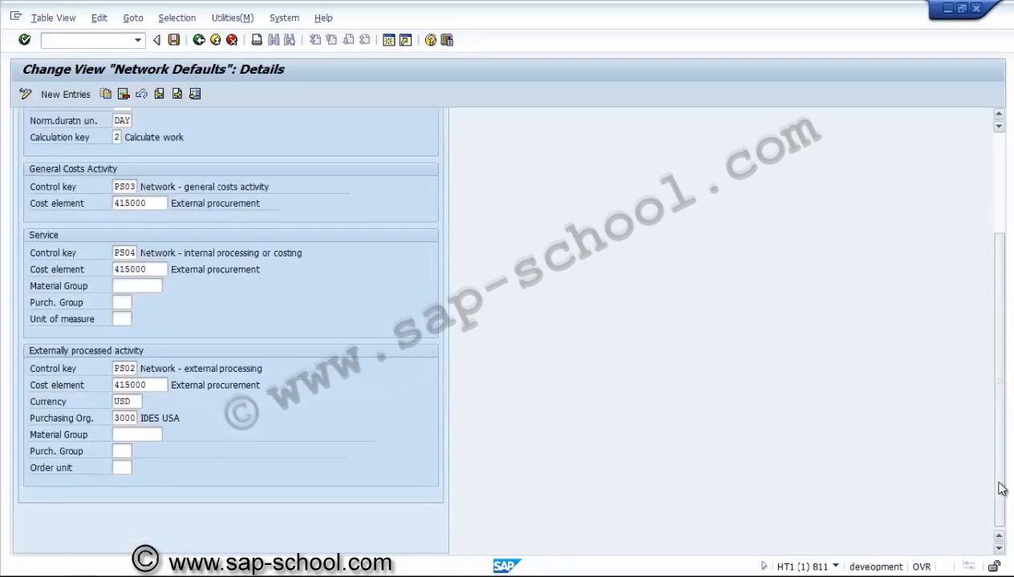
{"action": "left_click_drag", "start_coordinate": [1001, 489], "coordinate": [724, 197]}
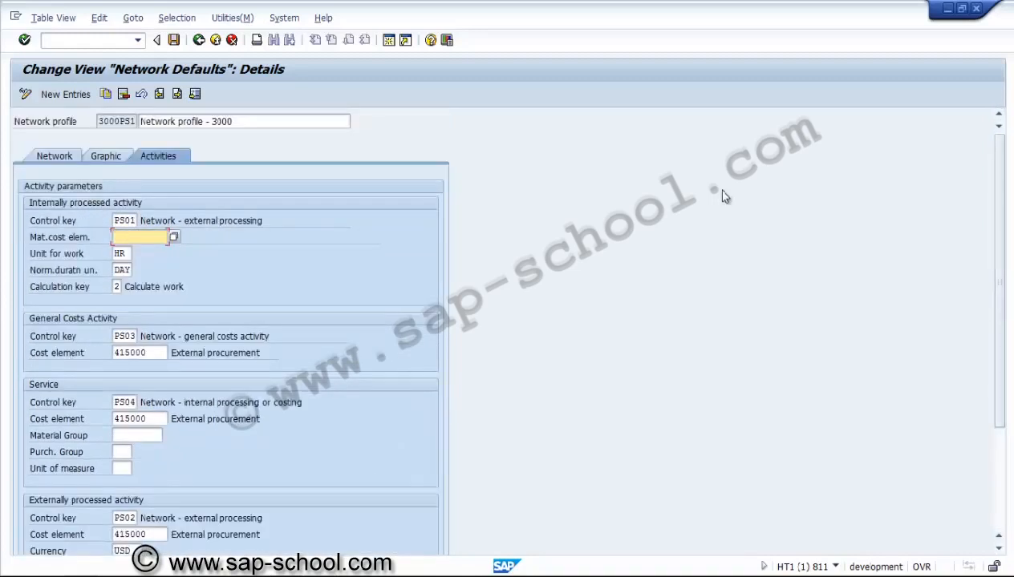
{"action": "left_click", "coordinate": [53, 154]}
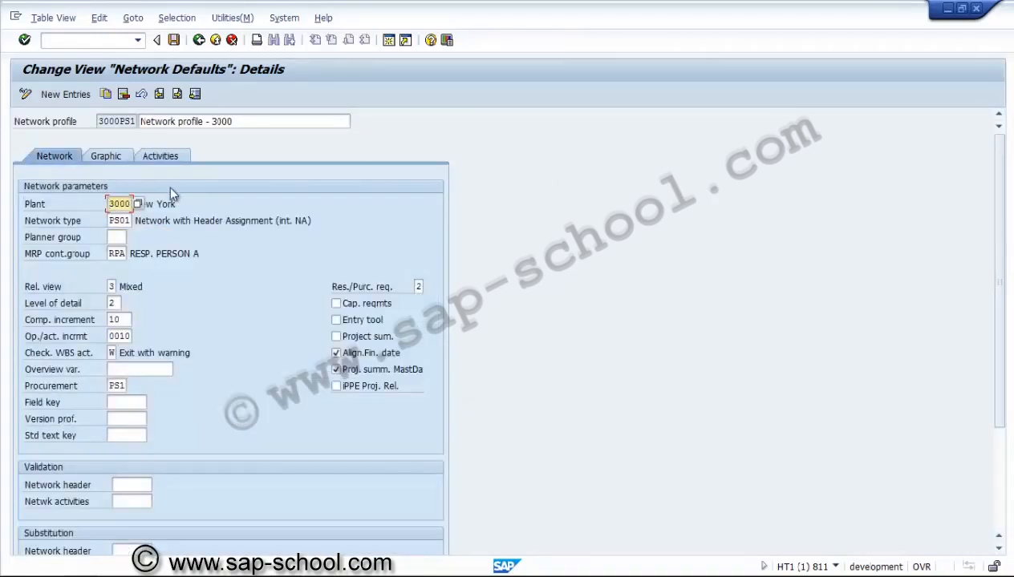
Step: Save network profile 3000PS1 to the customizing request "PS - Network profile 3000 - PS01" and return to the profile overview
{"action": "left_click", "coordinate": [173, 40]}
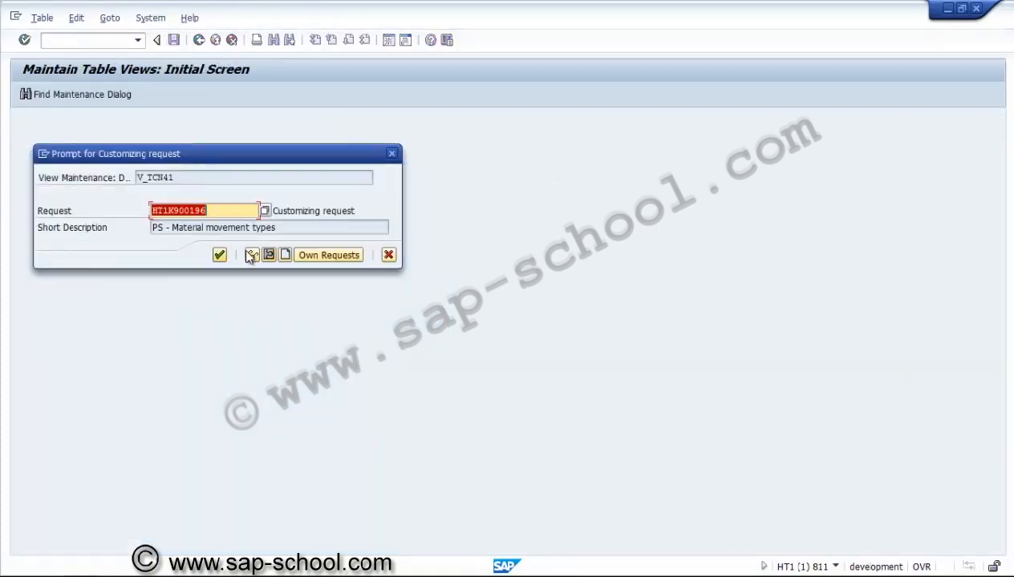
{"action": "left_click", "coordinate": [307, 252]}
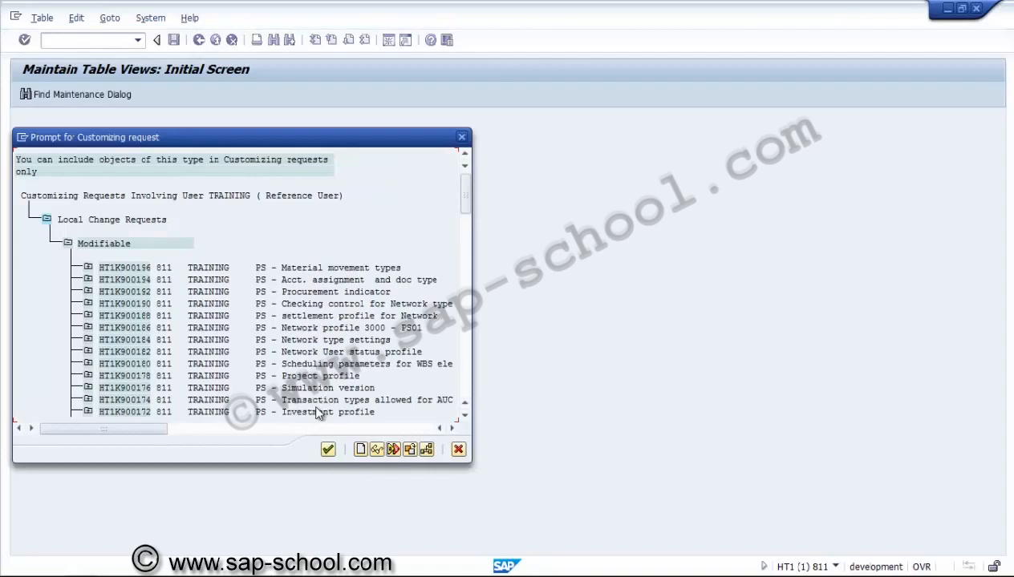
{"action": "double_click", "coordinate": [324, 334]}
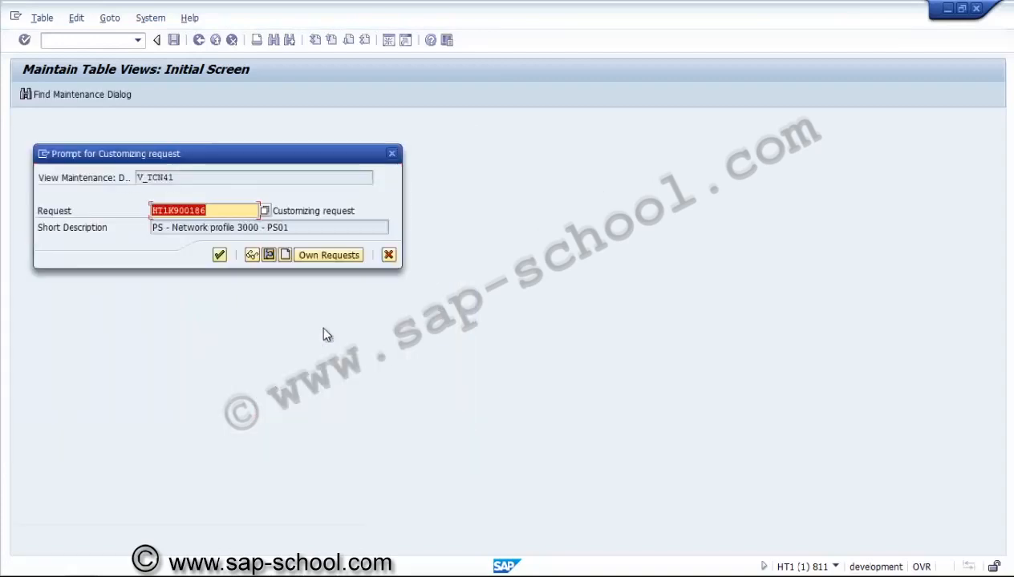
{"action": "left_click", "coordinate": [220, 255]}
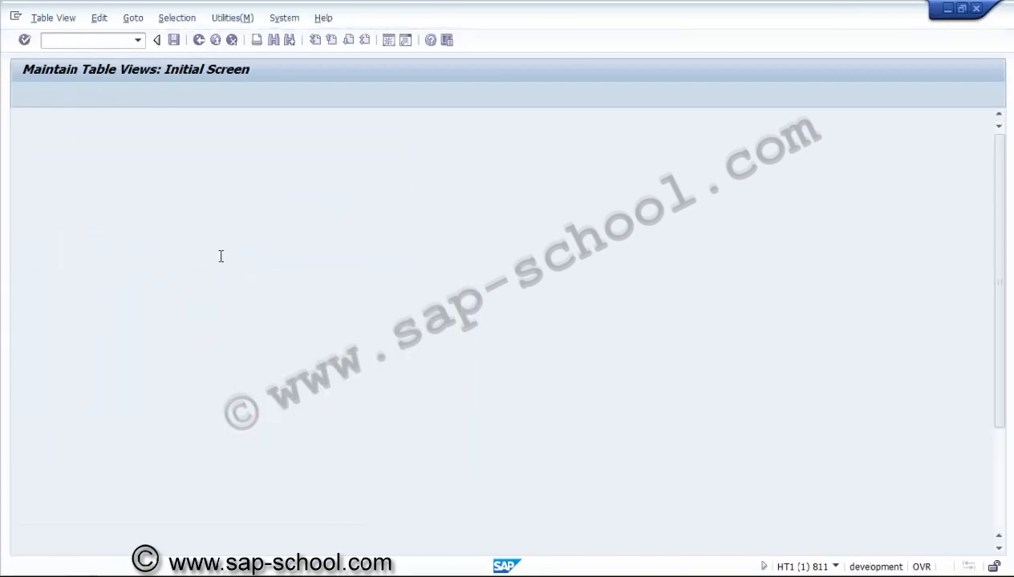
{"action": "left_click", "coordinate": [198, 40]}
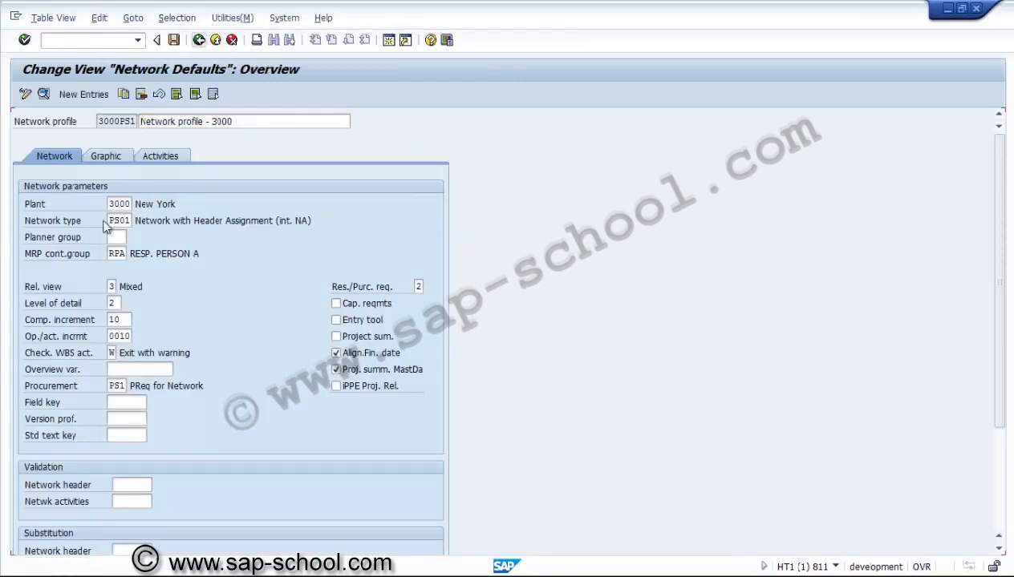
Step: Assign procurement indicator PS1 (PReq for Network) to network profile 3000PS2, save it, and return to the implementation guide
{"action": "left_click", "coordinate": [21, 185]}
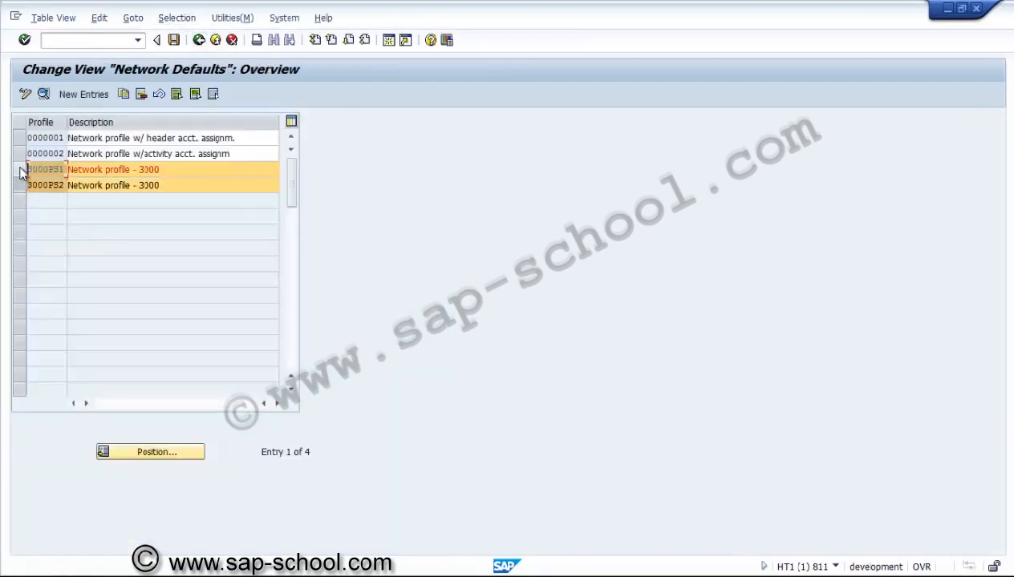
{"action": "left_click", "coordinate": [19, 169]}
{"action": "left_click", "coordinate": [44, 94]}
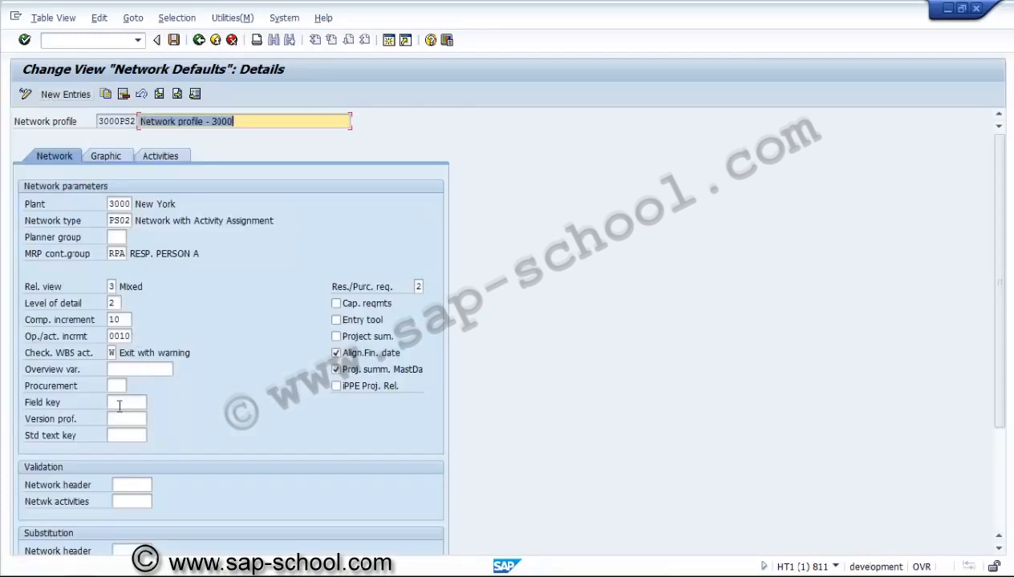
{"action": "left_click", "coordinate": [118, 387]}
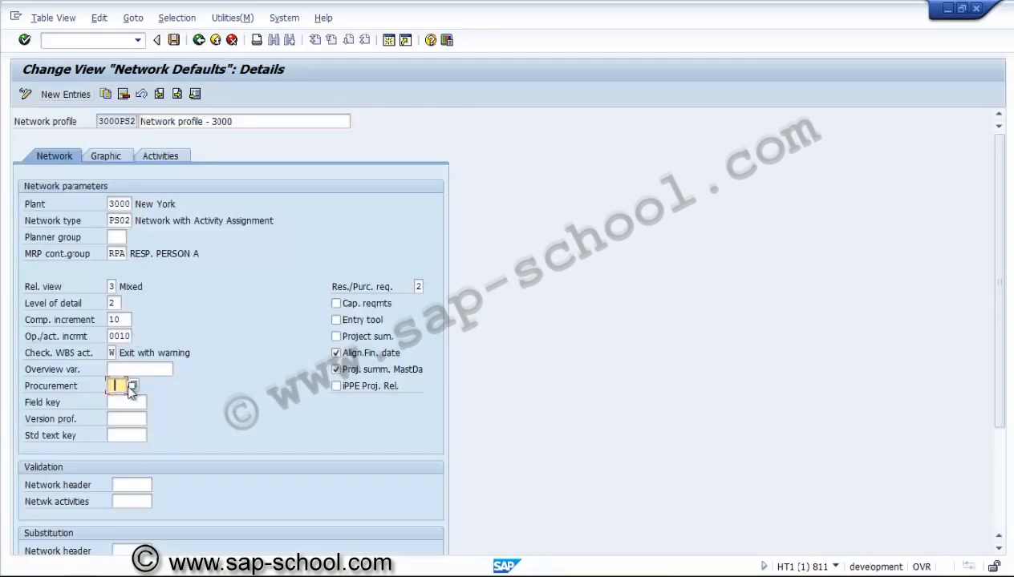
{"action": "left_click", "coordinate": [133, 385]}
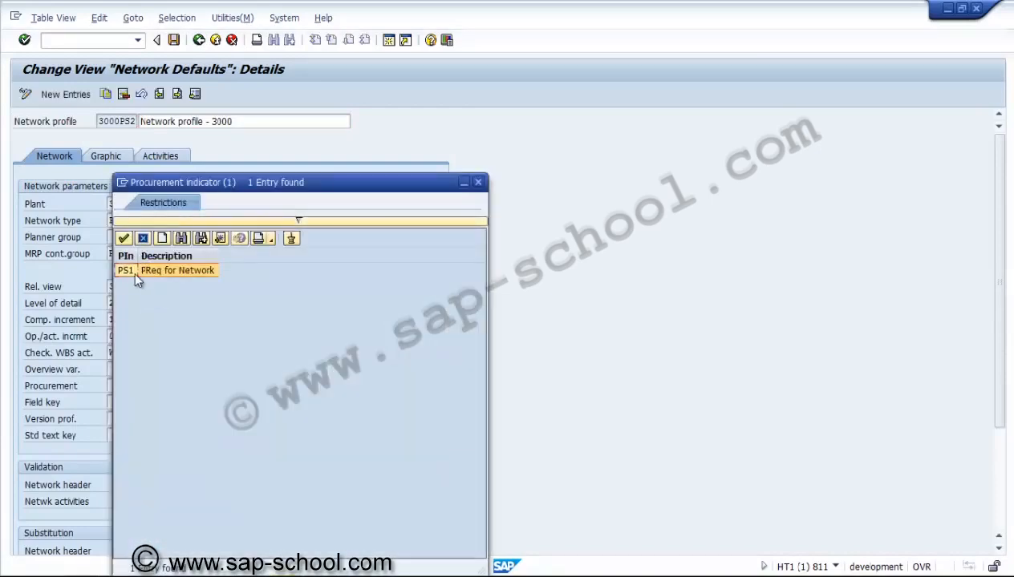
{"action": "left_click", "coordinate": [134, 271]}
{"action": "left_click", "coordinate": [175, 41]}
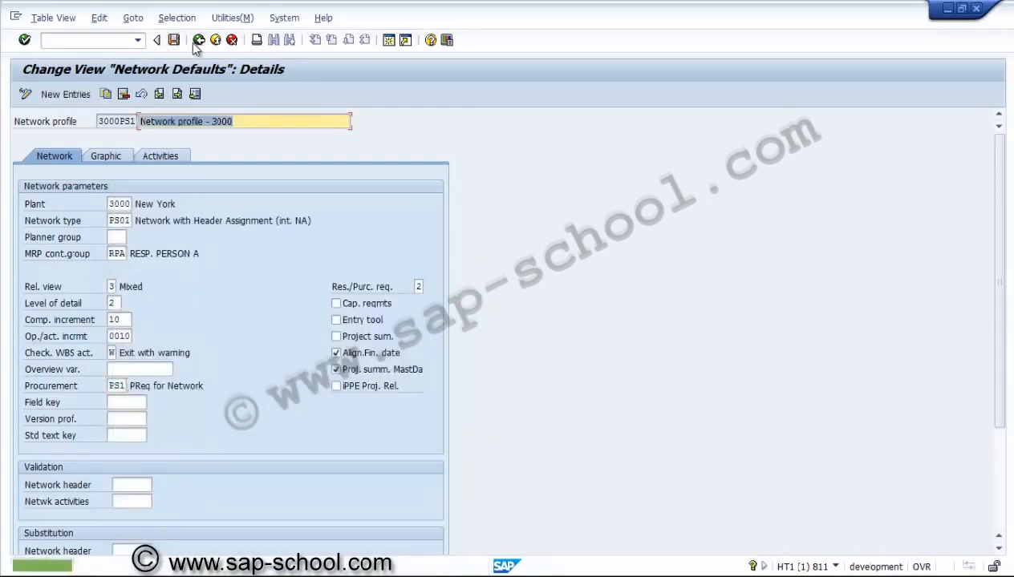
{"action": "left_click", "coordinate": [198, 41]}
{"action": "left_click", "coordinate": [198, 40]}
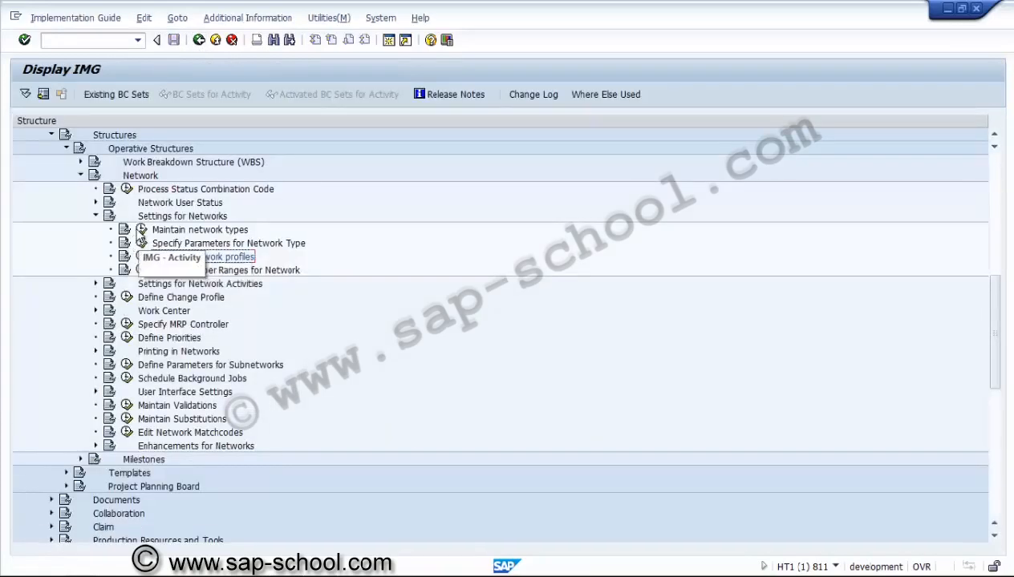
Step: Open Maintain network types and set the settlement profile of network type PS01 to ZPSNTW (Settlement Network)
{"action": "left_click", "coordinate": [141, 230]}
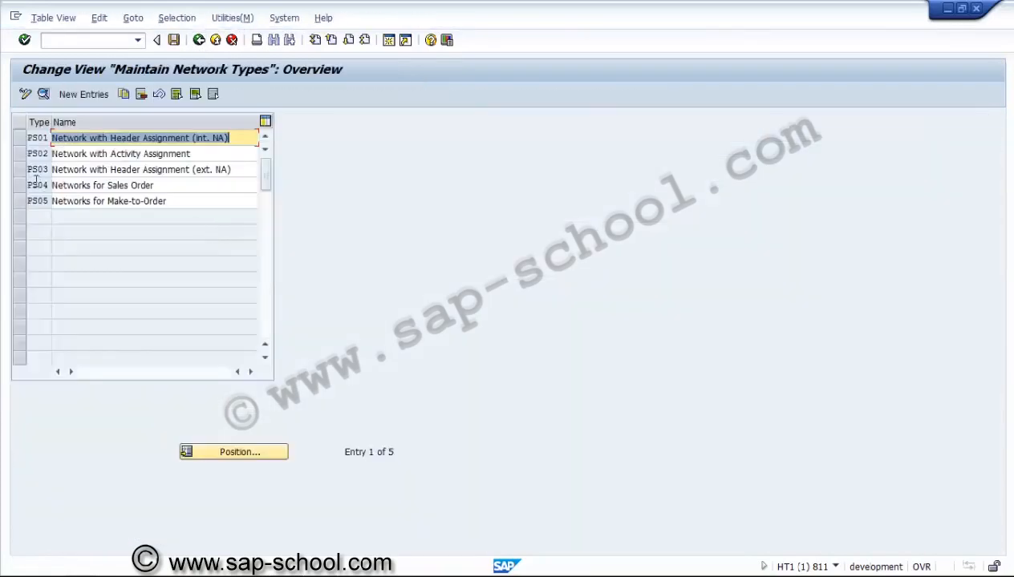
{"action": "left_click", "coordinate": [21, 140]}
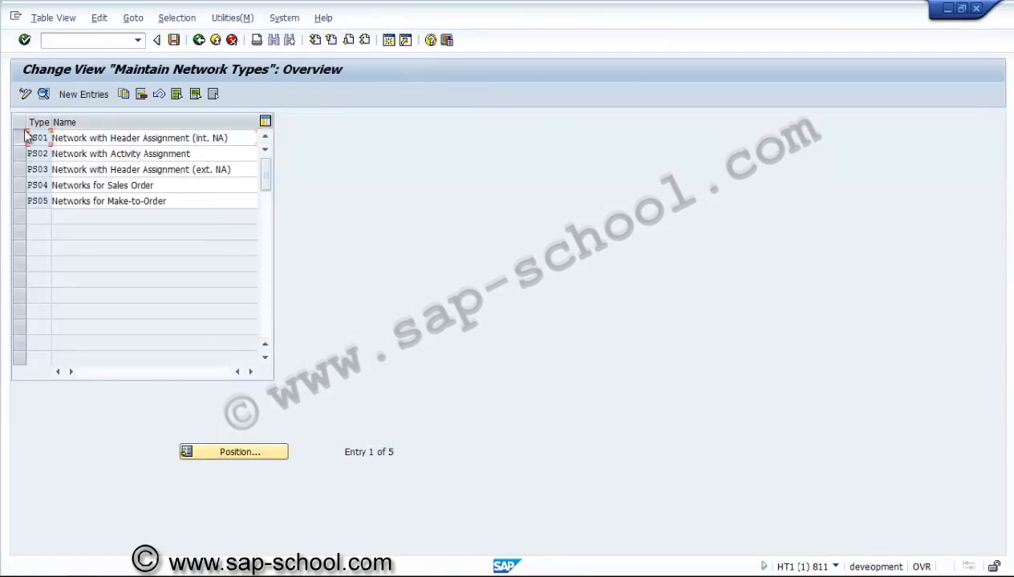
{"action": "left_click", "coordinate": [43, 94]}
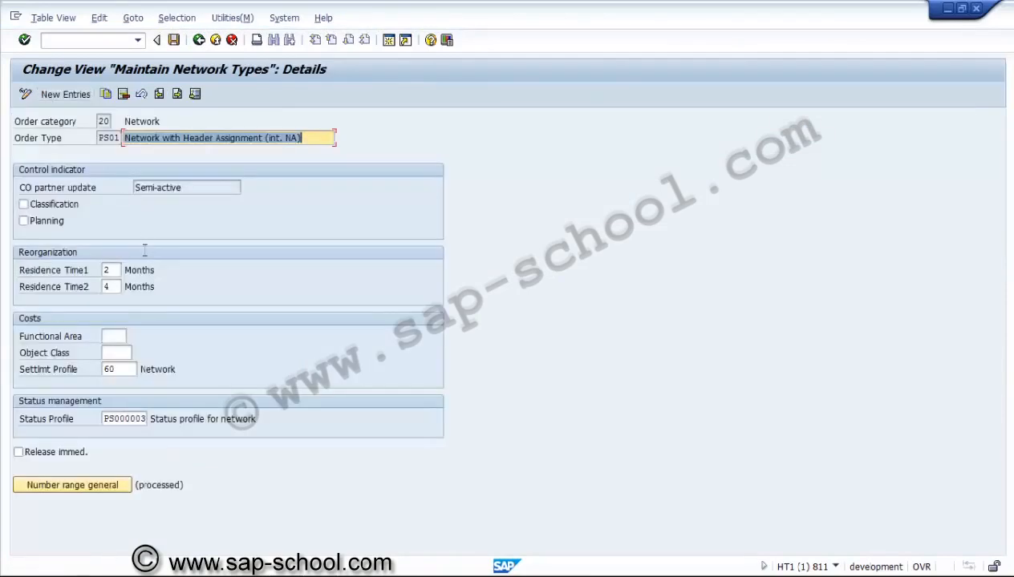
{"action": "left_click", "coordinate": [135, 370]}
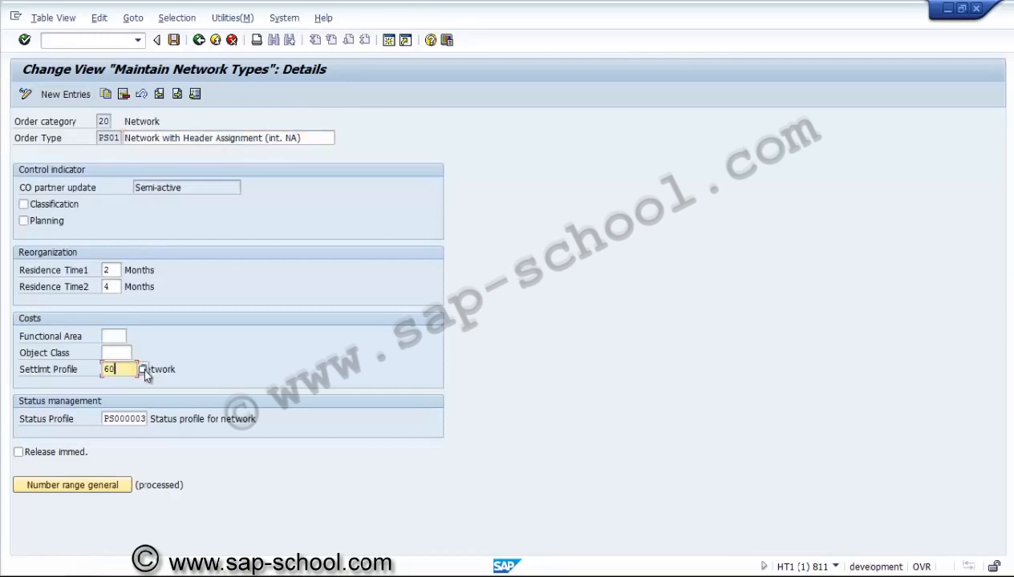
{"action": "left_click", "coordinate": [143, 369]}
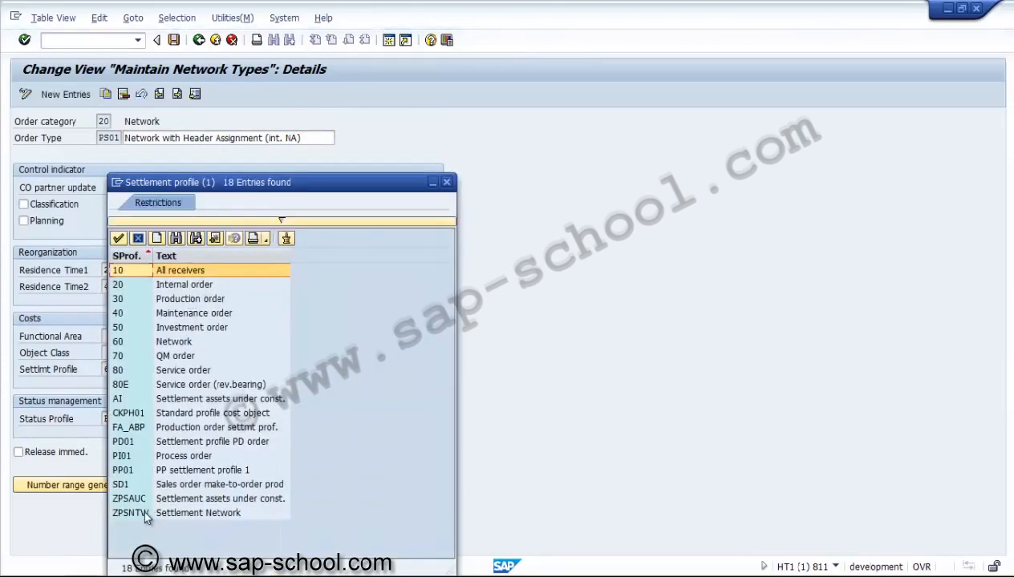
{"action": "double_click", "coordinate": [130, 513]}
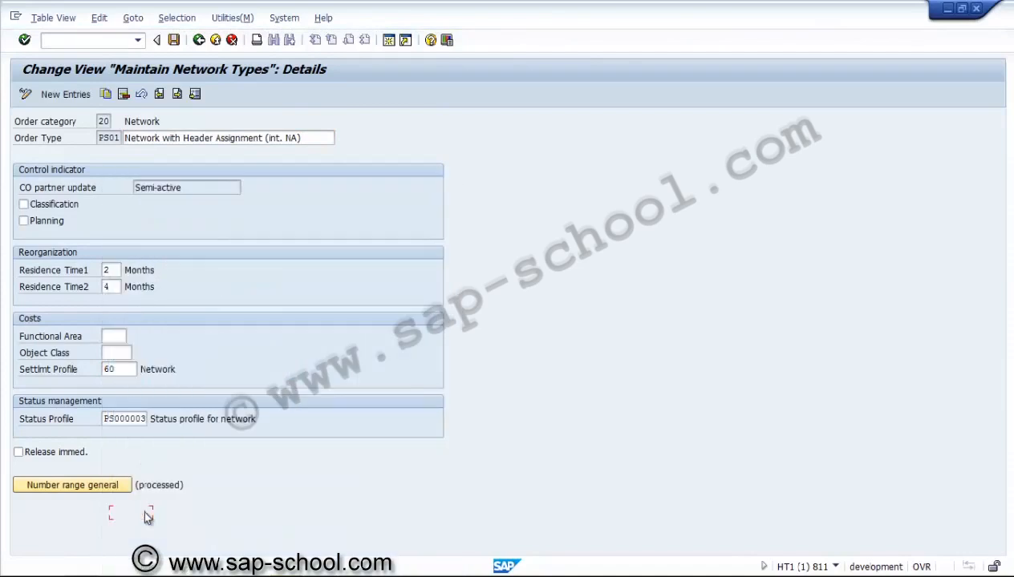
Step: Save network type PS01 to the customizing request "PS - Network type settings" and return to the network types overview
{"action": "left_click", "coordinate": [178, 43]}
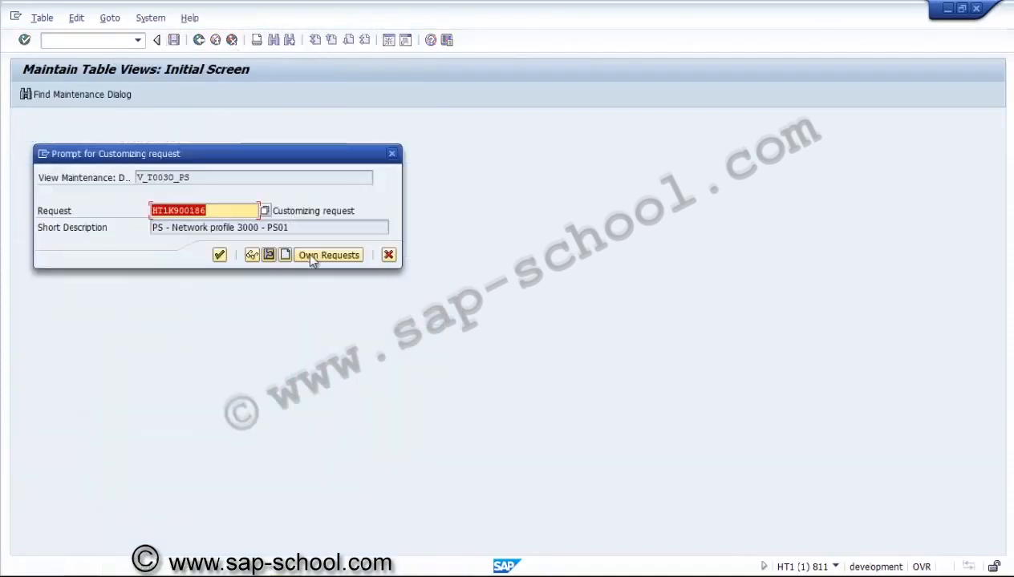
{"action": "left_click", "coordinate": [316, 258]}
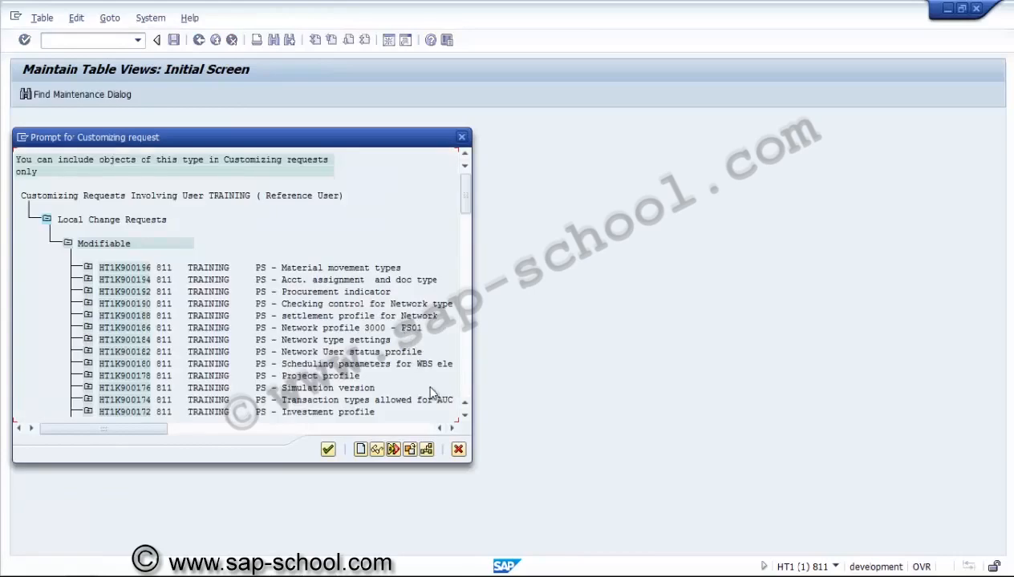
{"action": "left_click", "coordinate": [464, 415]}
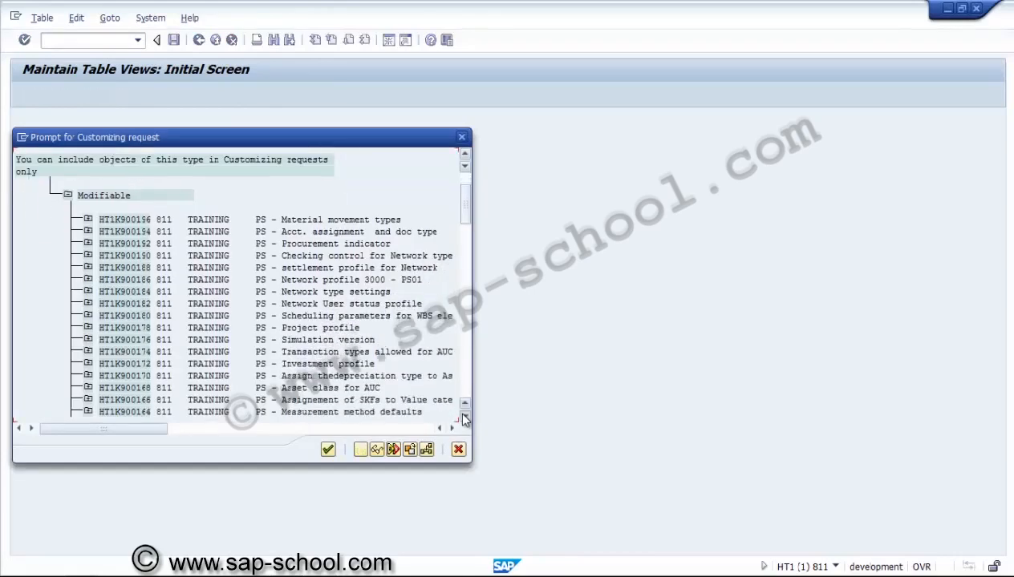
{"action": "left_click", "coordinate": [464, 415]}
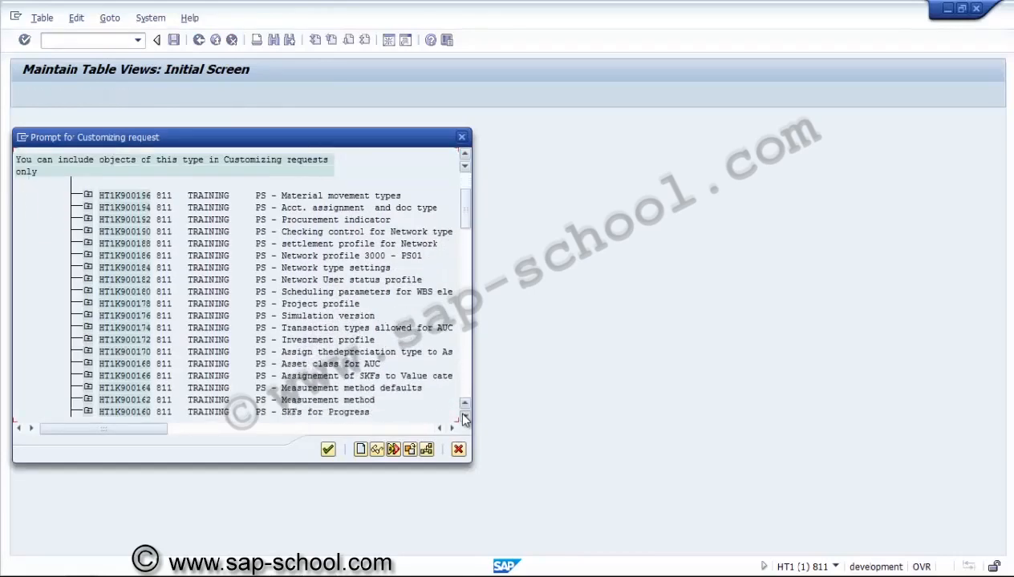
{"action": "left_click", "coordinate": [463, 415]}
{"action": "left_click", "coordinate": [464, 415]}
{"action": "left_click", "coordinate": [464, 415]}
{"action": "left_click", "coordinate": [463, 415]}
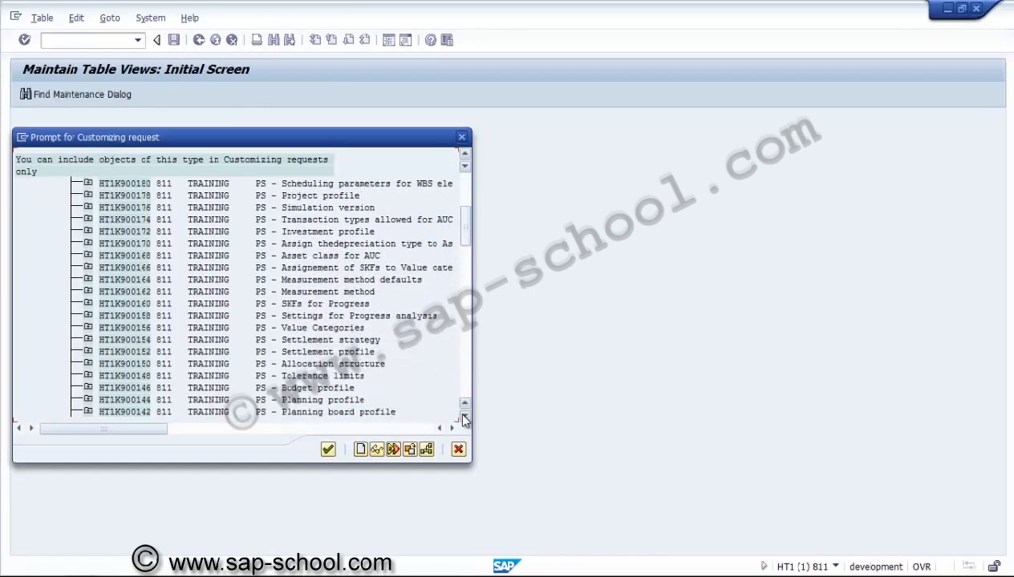
{"action": "left_click", "coordinate": [463, 416]}
{"action": "left_click", "coordinate": [463, 416]}
{"action": "left_click", "coordinate": [464, 416]}
{"action": "left_click", "coordinate": [464, 415]}
{"action": "left_click", "coordinate": [463, 416]}
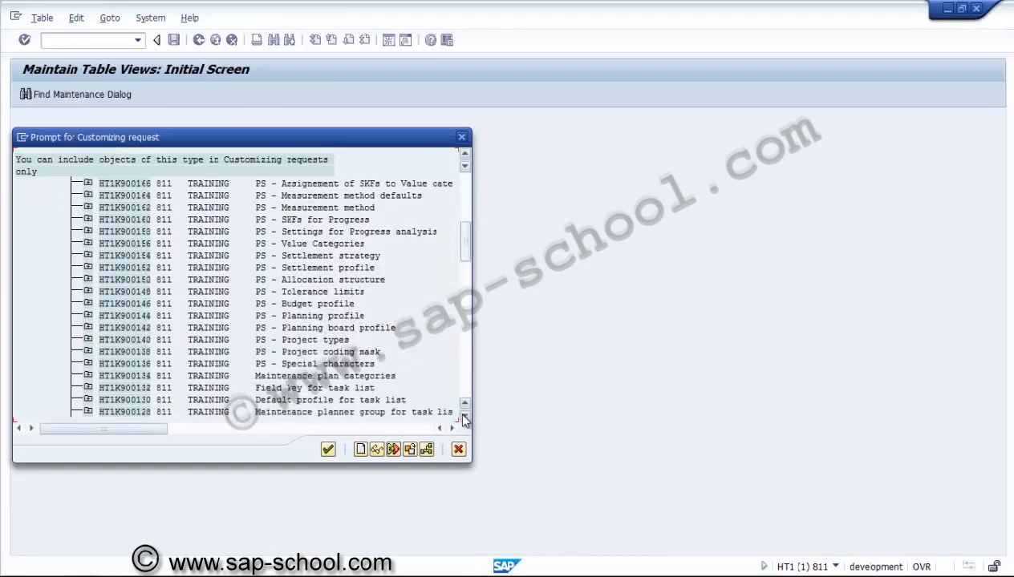
{"action": "left_click", "coordinate": [468, 213]}
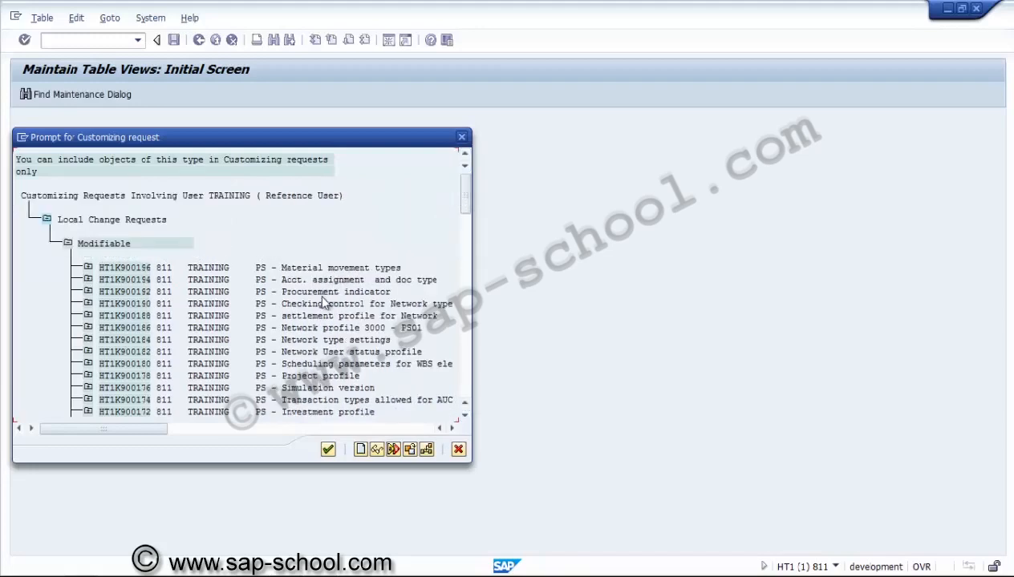
{"action": "double_click", "coordinate": [304, 340]}
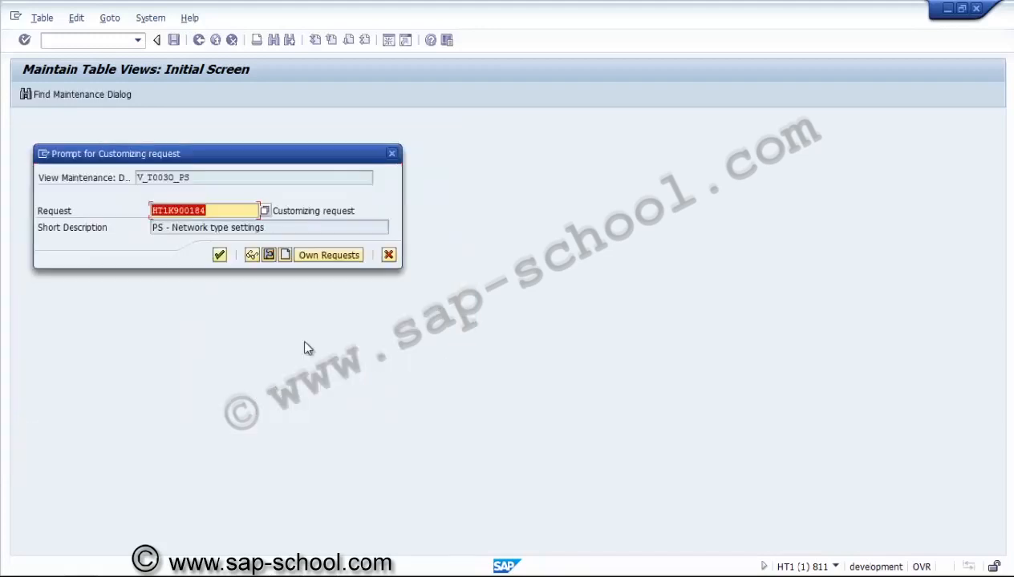
{"action": "left_click", "coordinate": [221, 255]}
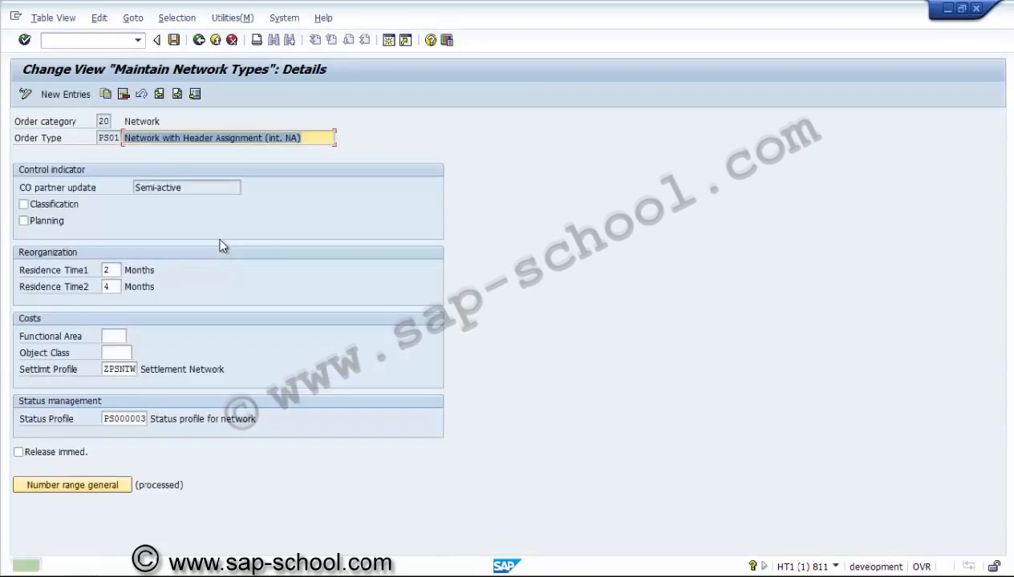
{"action": "left_click", "coordinate": [199, 39]}
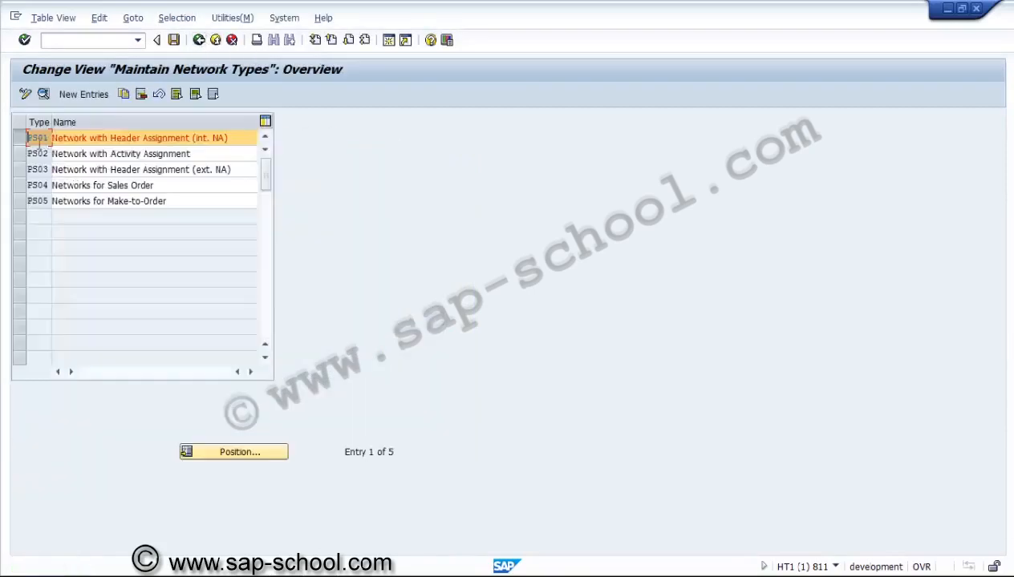
Step: Set the settlement profile of network type PS02 to ZPSNTW, save it, and return to the implementation guide
{"action": "left_click_drag", "start_coordinate": [22, 152], "coordinate": [23, 136]}
{"action": "left_click", "coordinate": [21, 139]}
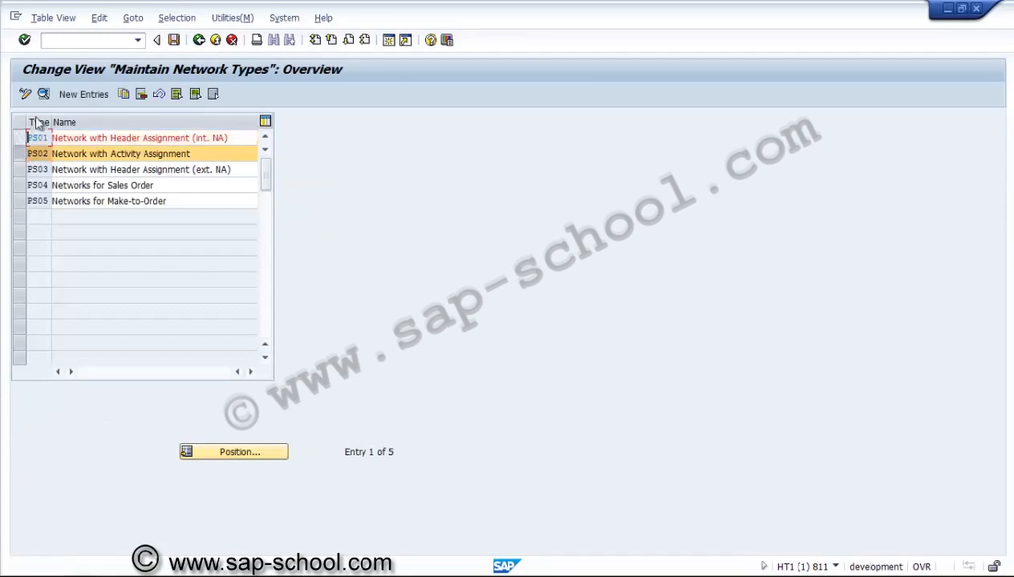
{"action": "left_click", "coordinate": [43, 94]}
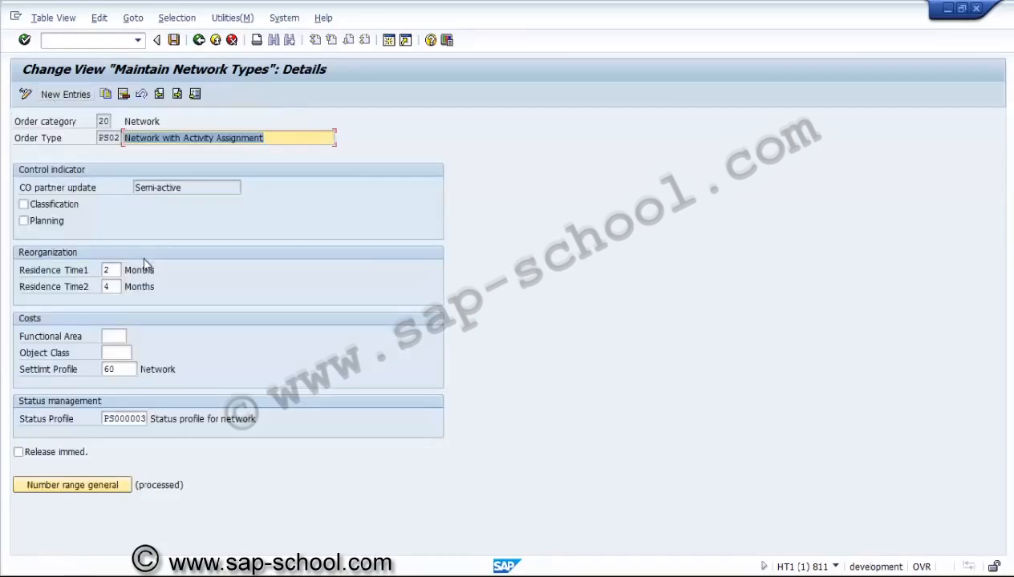
{"action": "left_click", "coordinate": [129, 371]}
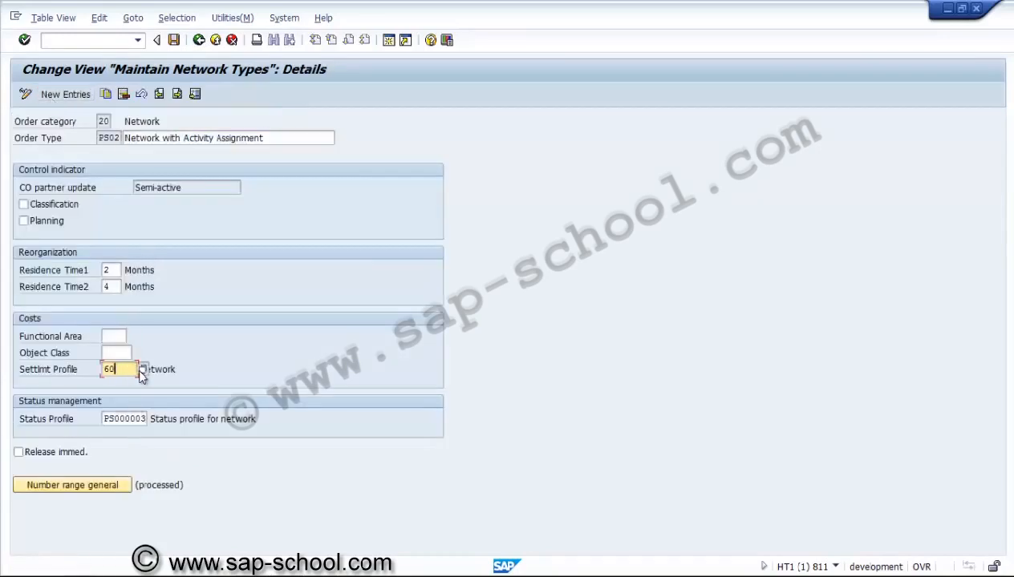
{"action": "left_click", "coordinate": [139, 370]}
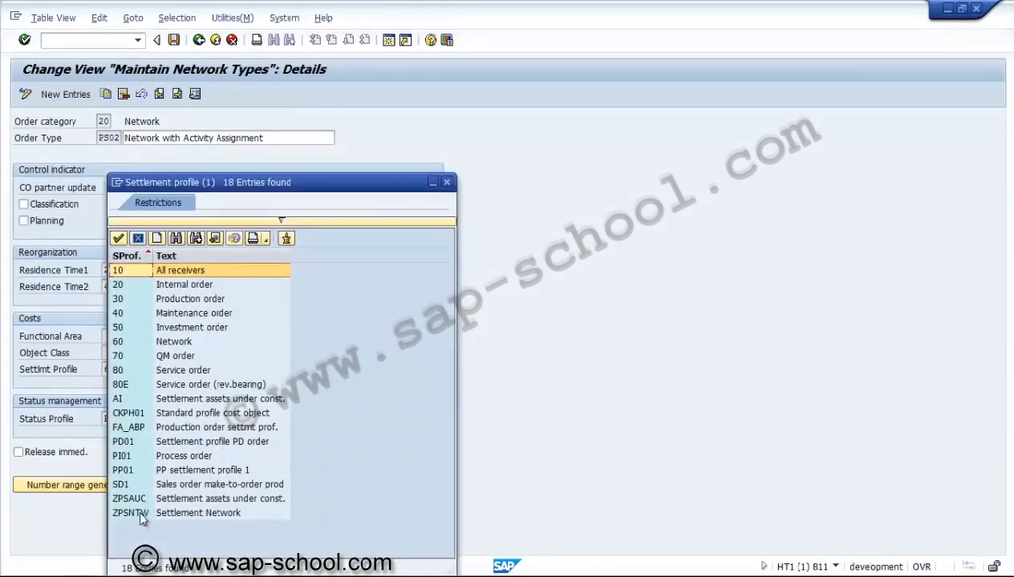
{"action": "left_click", "coordinate": [139, 512]}
{"action": "left_click", "coordinate": [174, 40]}
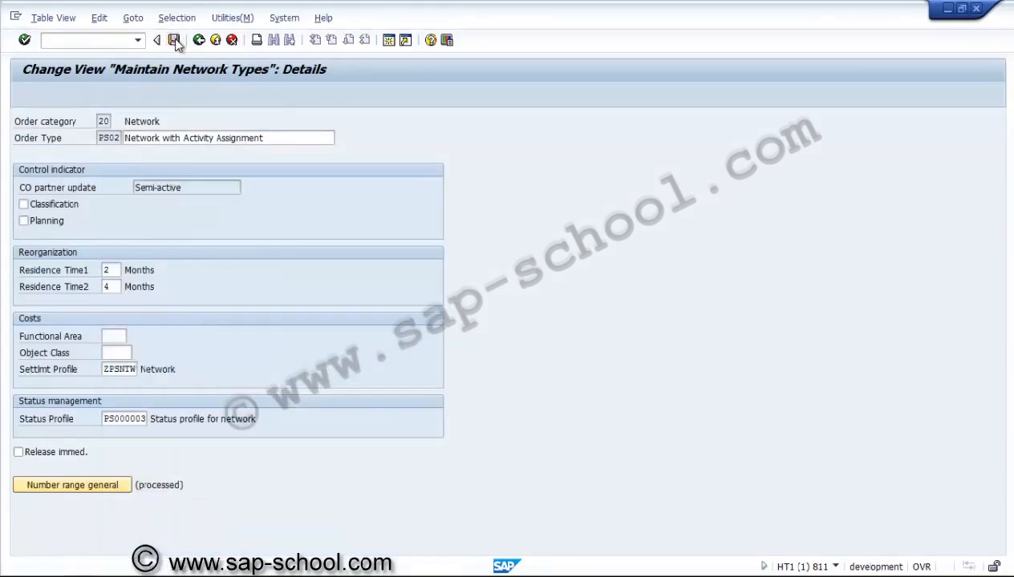
{"action": "left_click", "coordinate": [215, 42]}
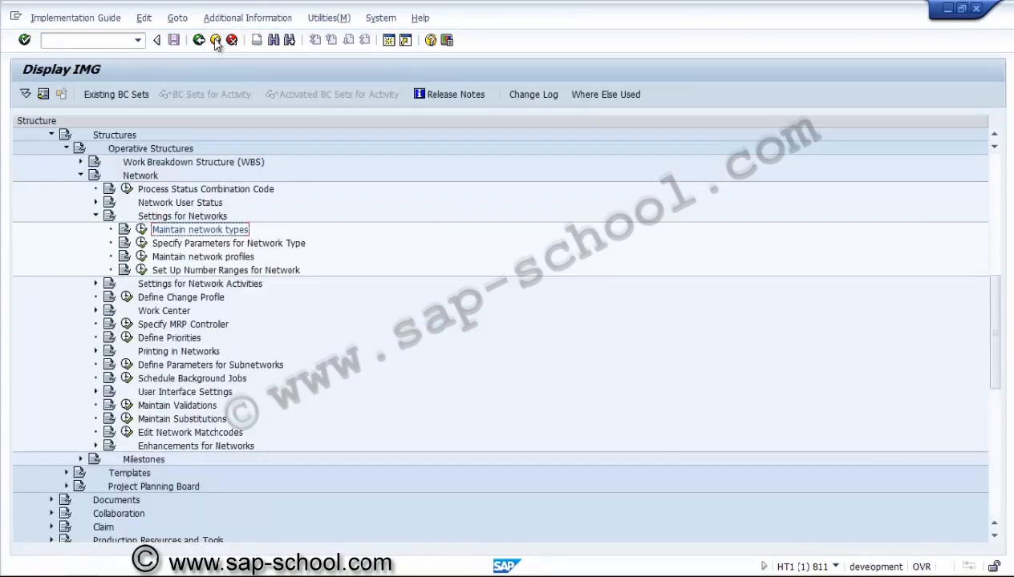
Step: Collapse Settings for Networks, Network and Operative Structures, and leave the implementation guide
{"action": "left_click", "coordinate": [95, 215]}
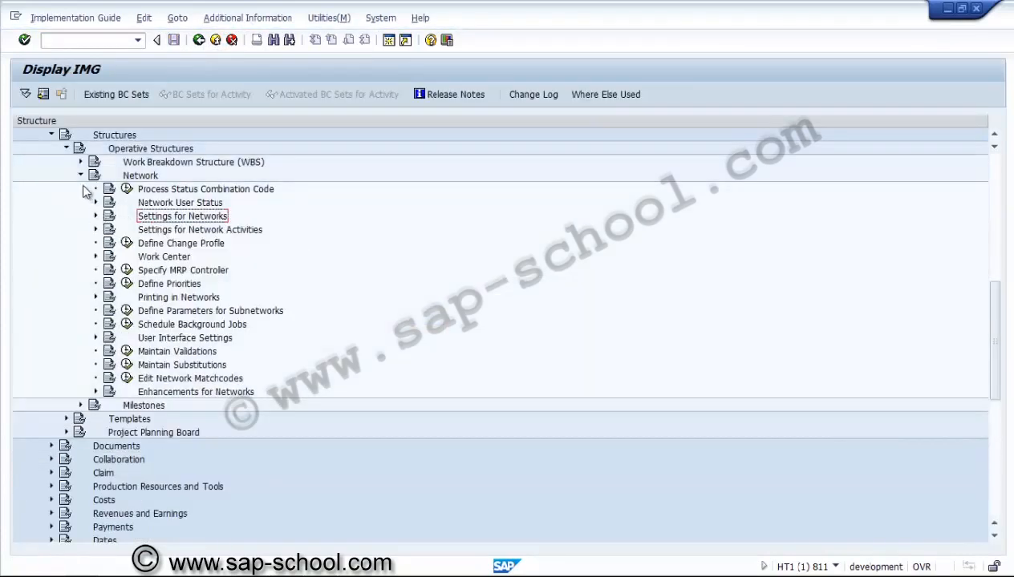
{"action": "left_click", "coordinate": [80, 176]}
{"action": "left_click", "coordinate": [66, 148]}
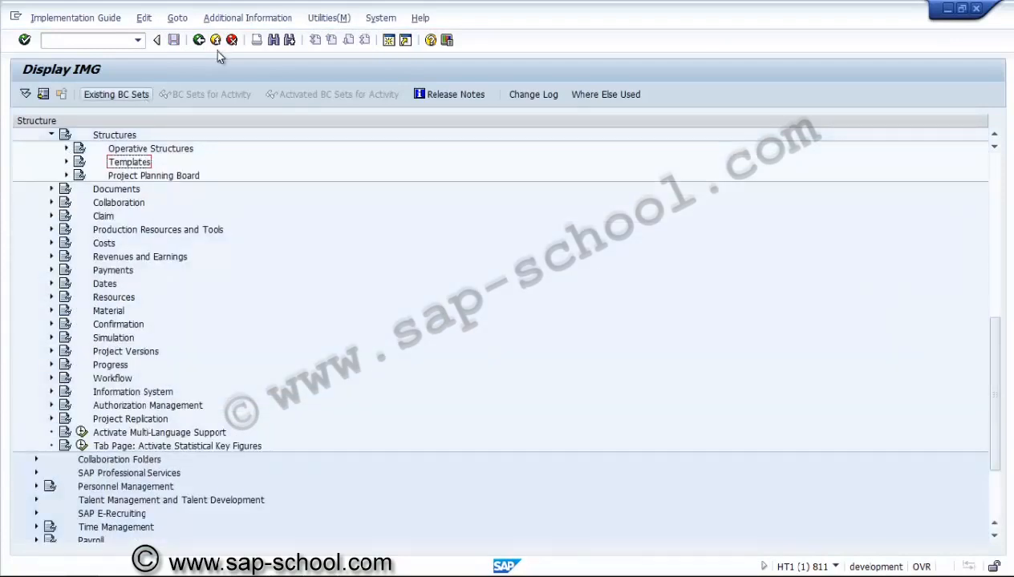
{"action": "left_click", "coordinate": [215, 41]}
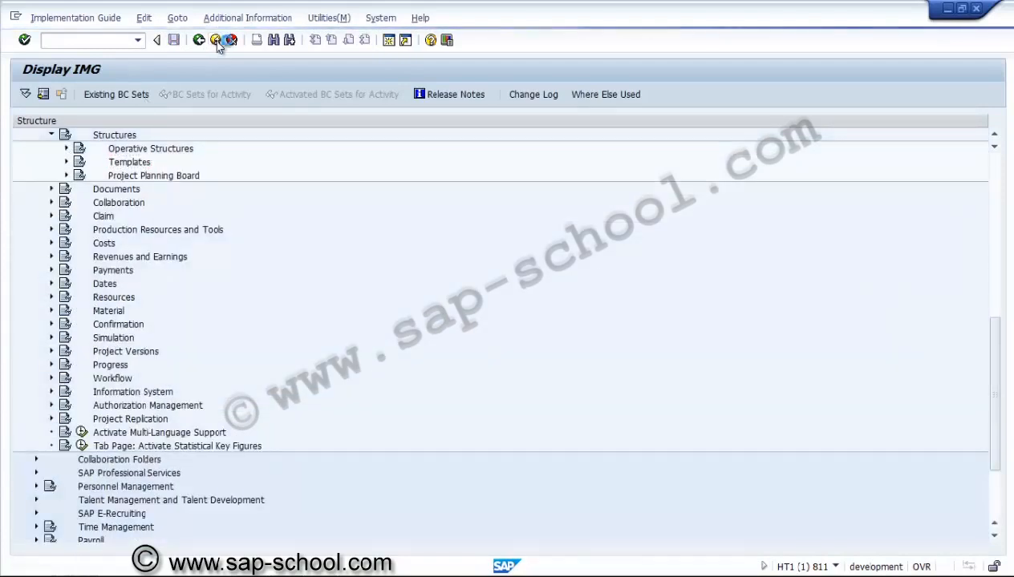